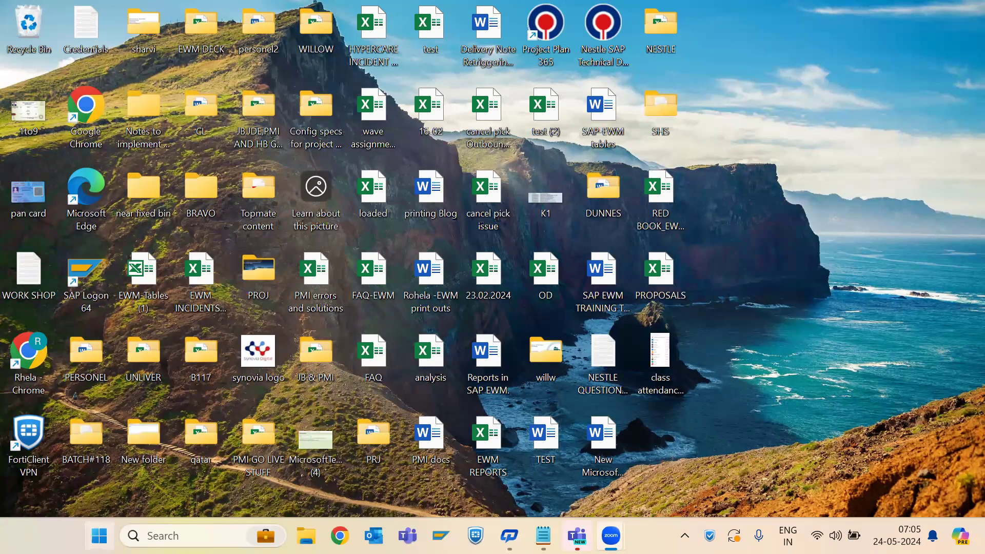
Connect to the saved remote computer by running mstsc and dismiss the SAP GUI auto-logout messages
left_click(99, 536)
type("RUN")
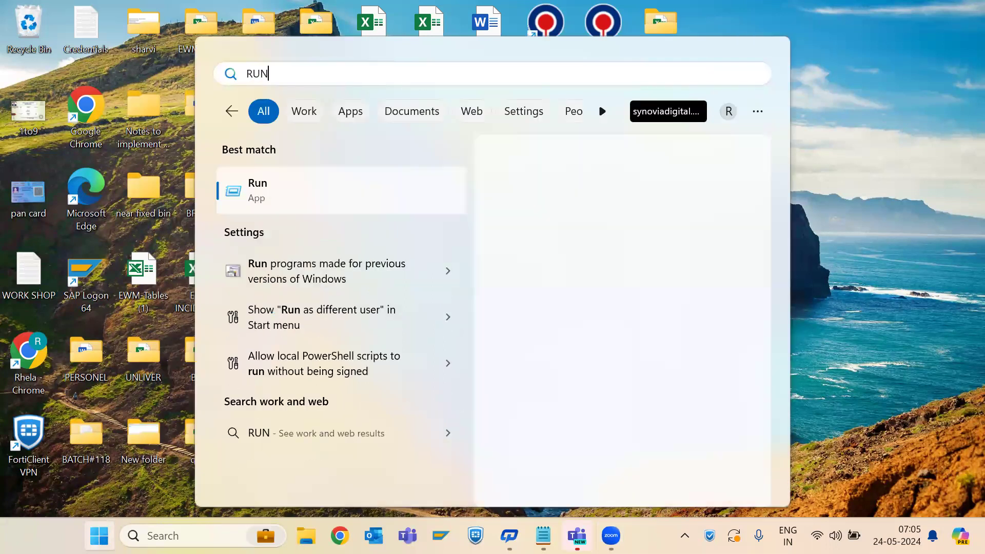
key("Return")
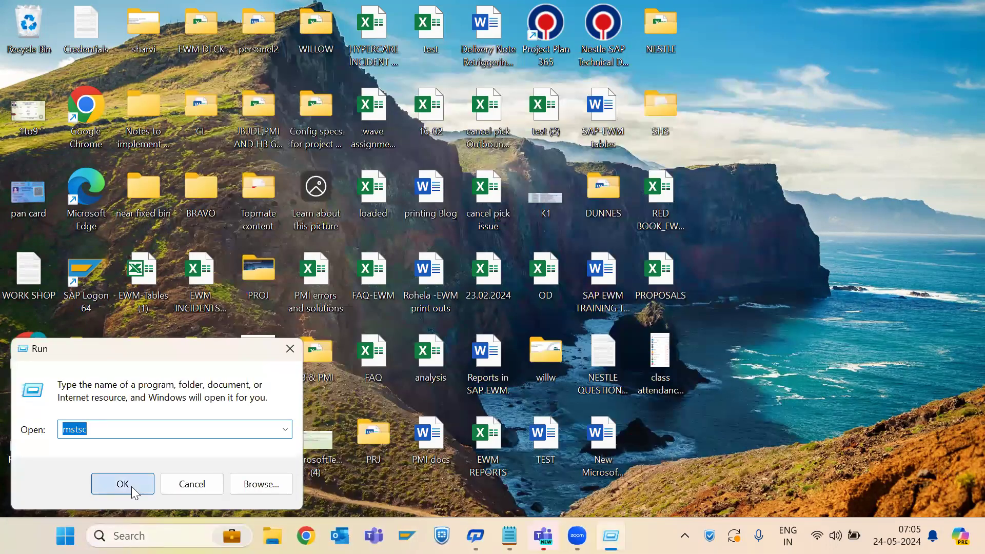
left_click(132, 487)
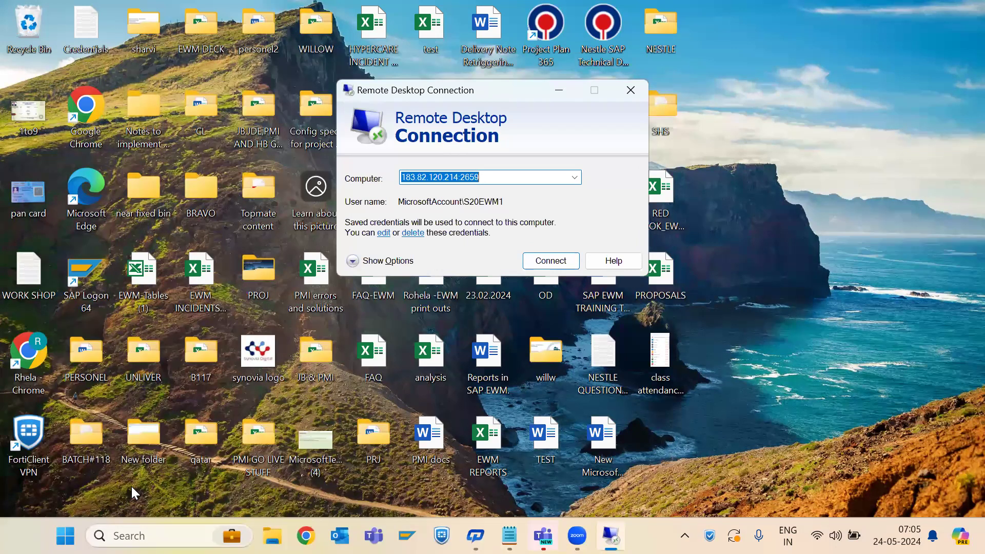
left_click(548, 261)
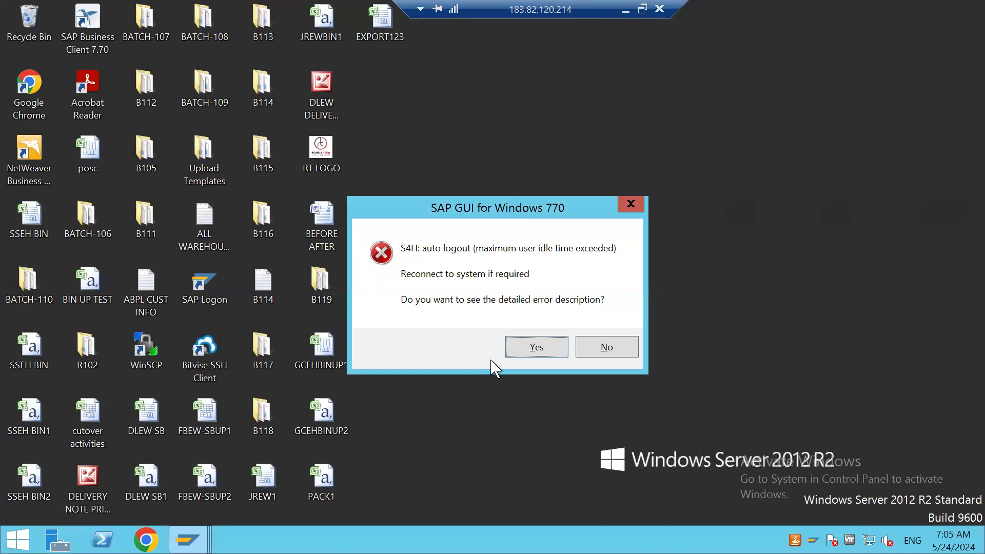
left_click(555, 348)
left_click(607, 368)
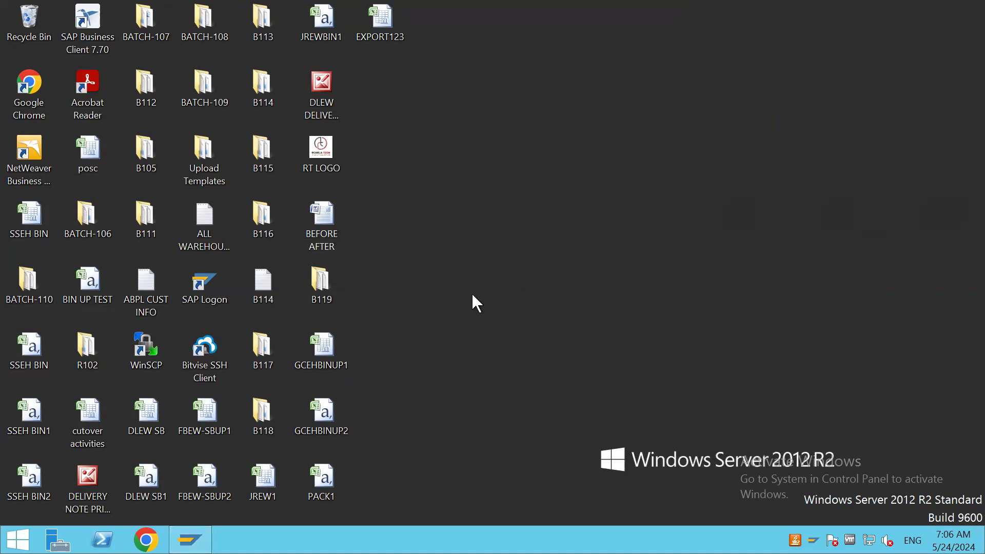
Open the MATERIAL MASTER text document from the B119 desktop folder in a maximized window
double_click(322, 295)
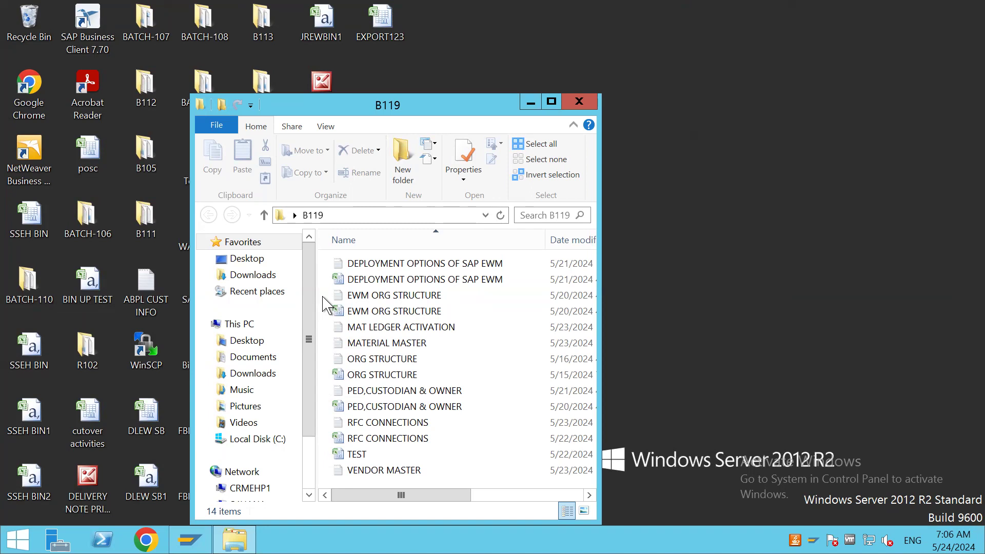
left_click(552, 101)
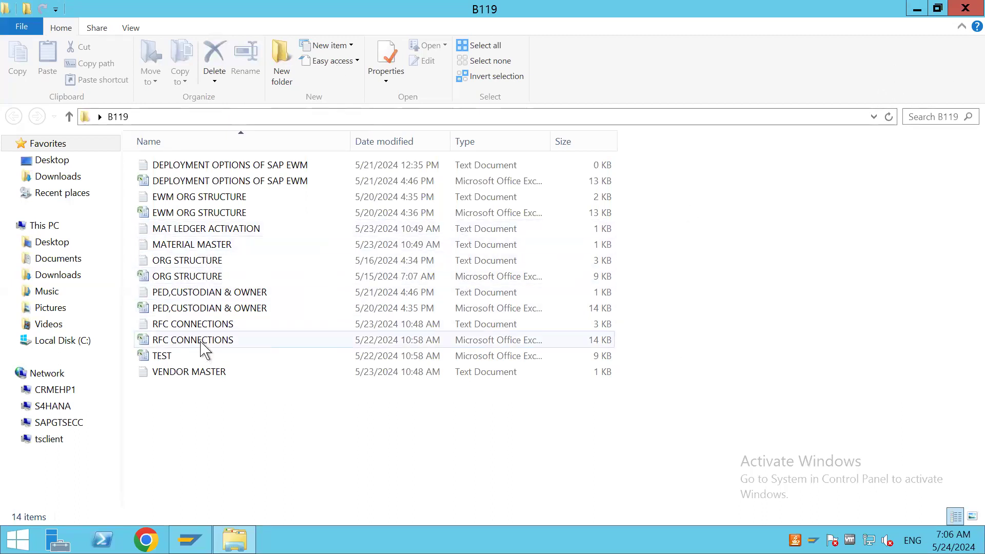
double_click(199, 245)
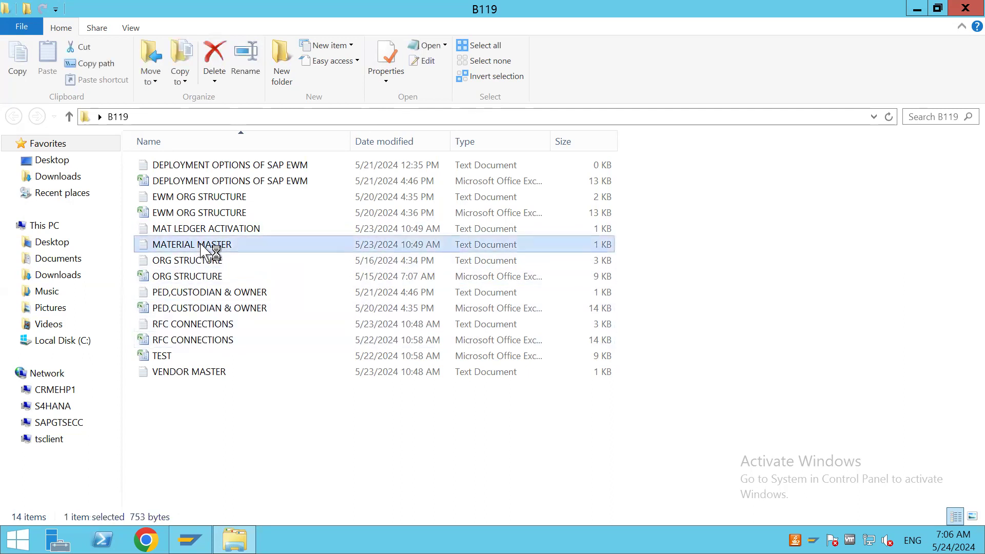
left_click(751, 74)
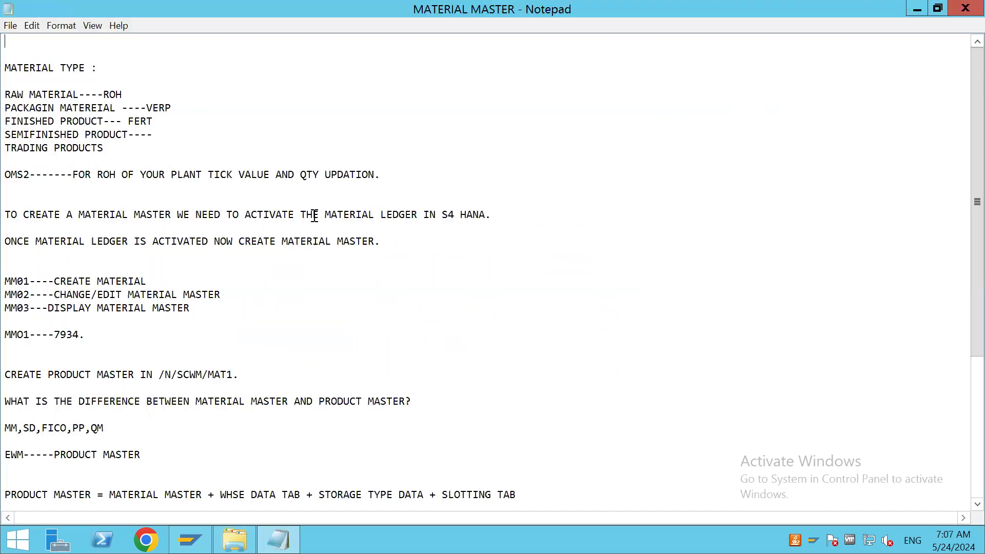
Correct MMO1 to MM01 in the notes, add two line breaks after the product master formula, and select the number 7934
scroll(360, 286, "down", 4)
scroll(359, 286, "up", 2)
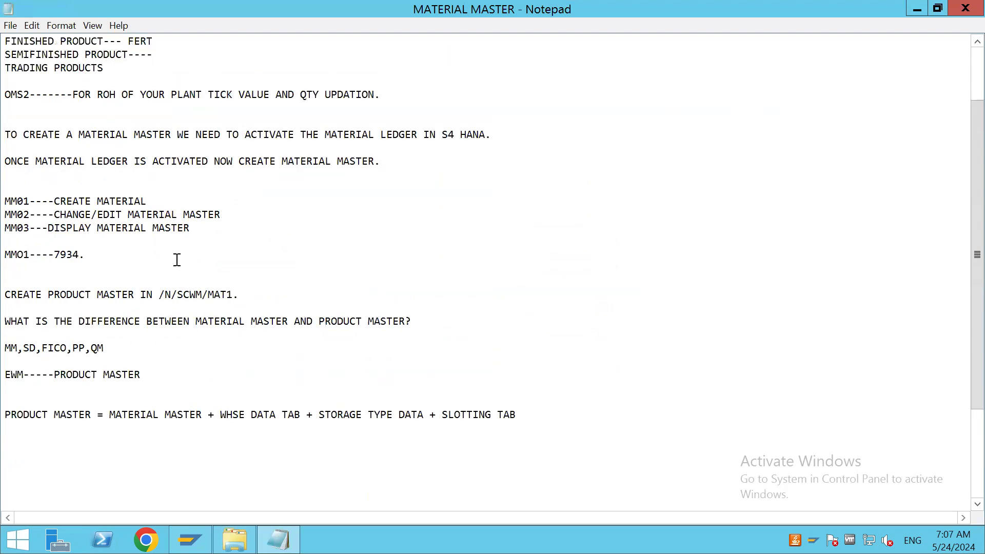
left_click(24, 255)
key("BackSpace")
type("0")
left_click(524, 414)
key("Return")
key("Return")
left_click_drag(79, 254, 55, 255)
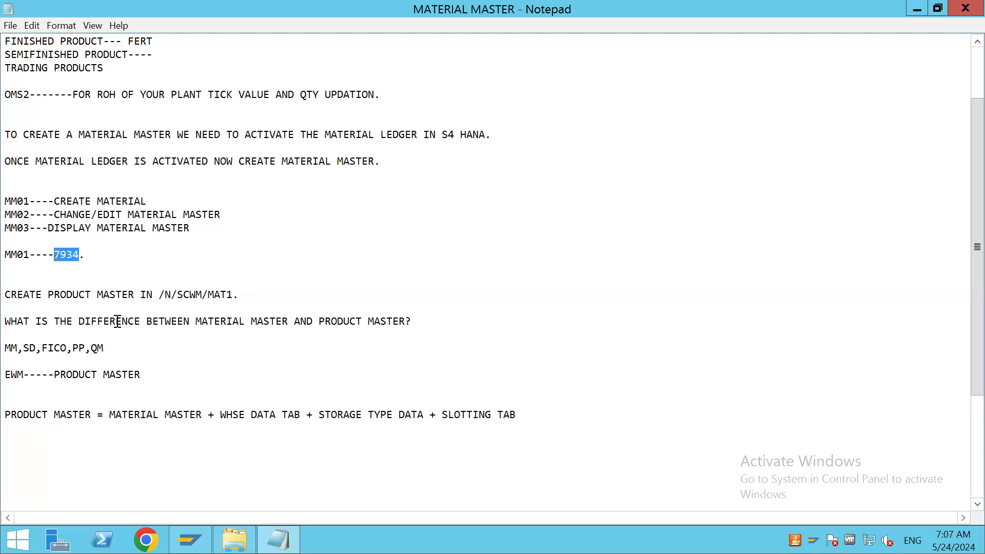
Start SAP Logon from the desktop and log on to client 100 with the user name and password
key("super+d")
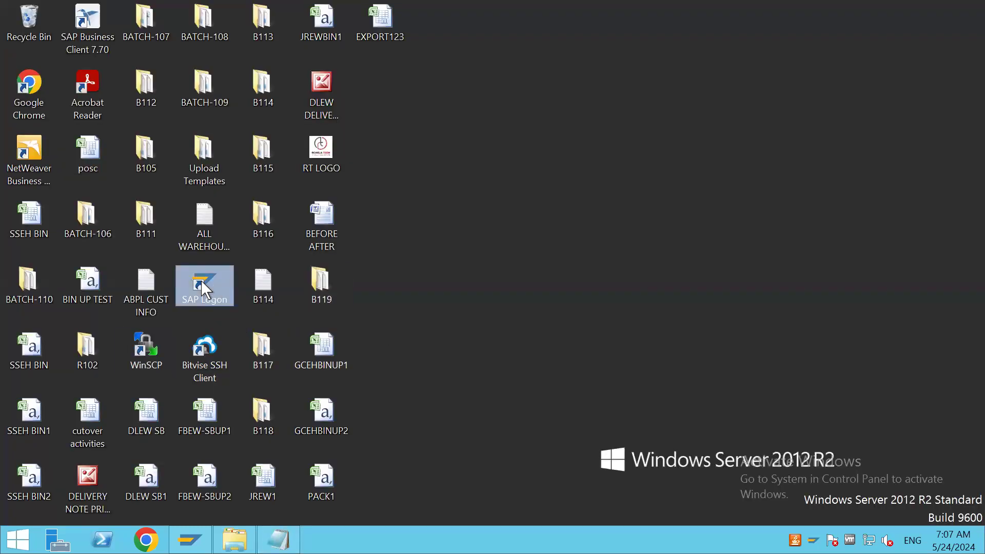
double_click(203, 287)
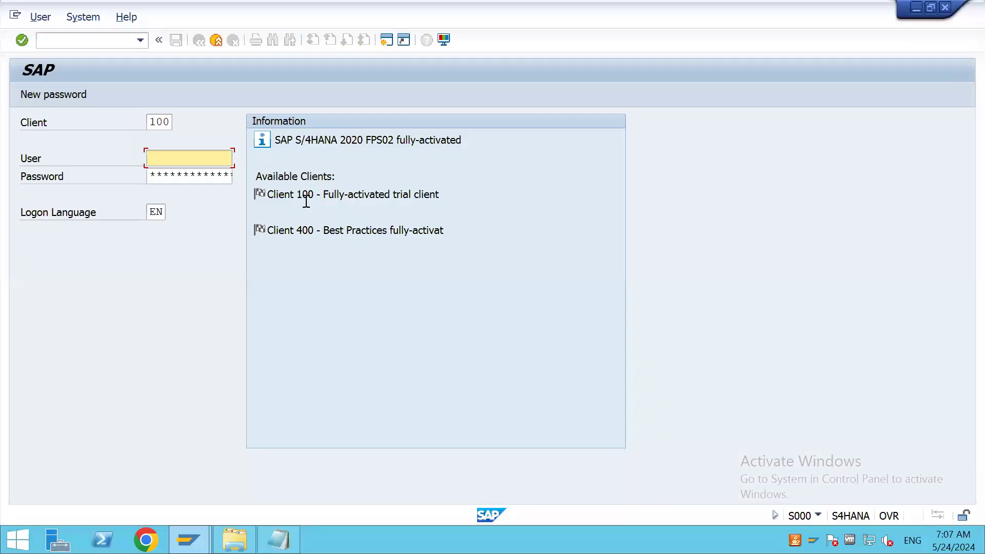
left_click(177, 161)
left_click(174, 175)
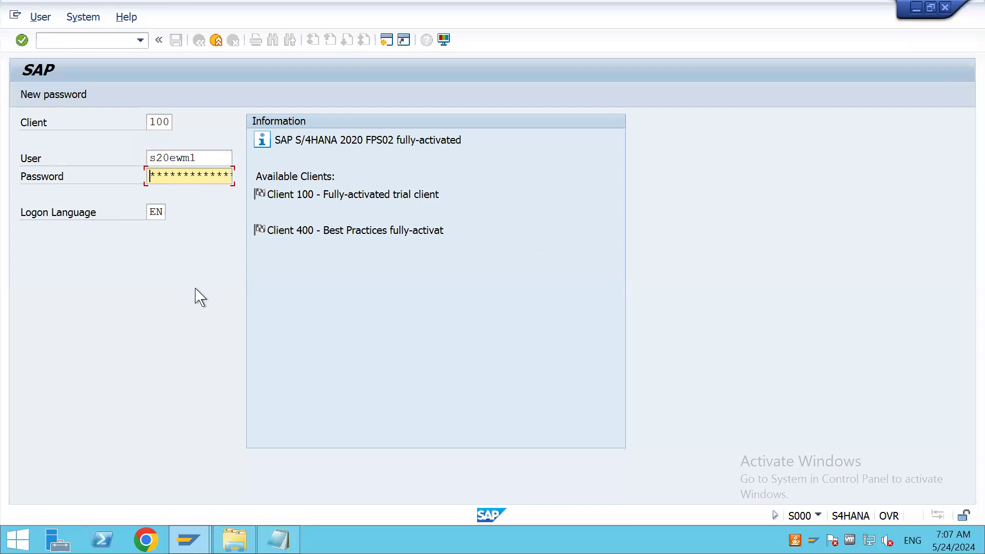
type("********")
key("Return")
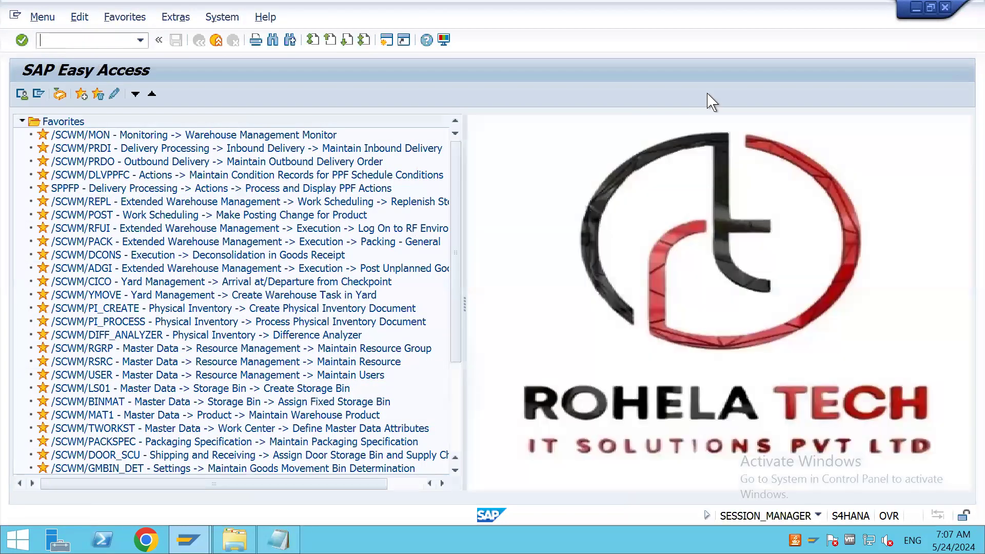
Run transaction /n/scwm/mat1 to reach warehouse product maintenance
left_click(555, 178)
type("/n/scwm/mat1")
key("Return")
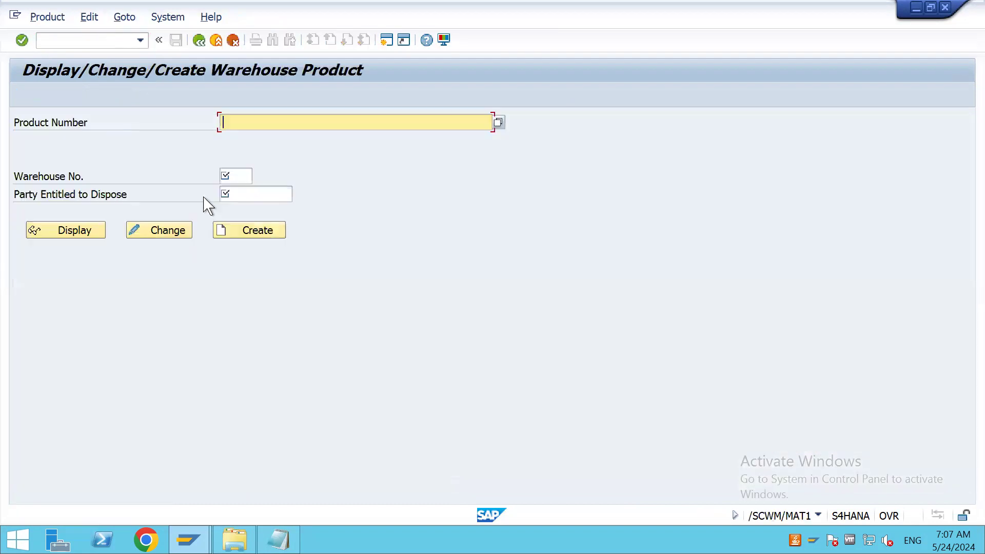
Open product 7934 in warehouse GCEH for changing
type("7934")
left_click(250, 175)
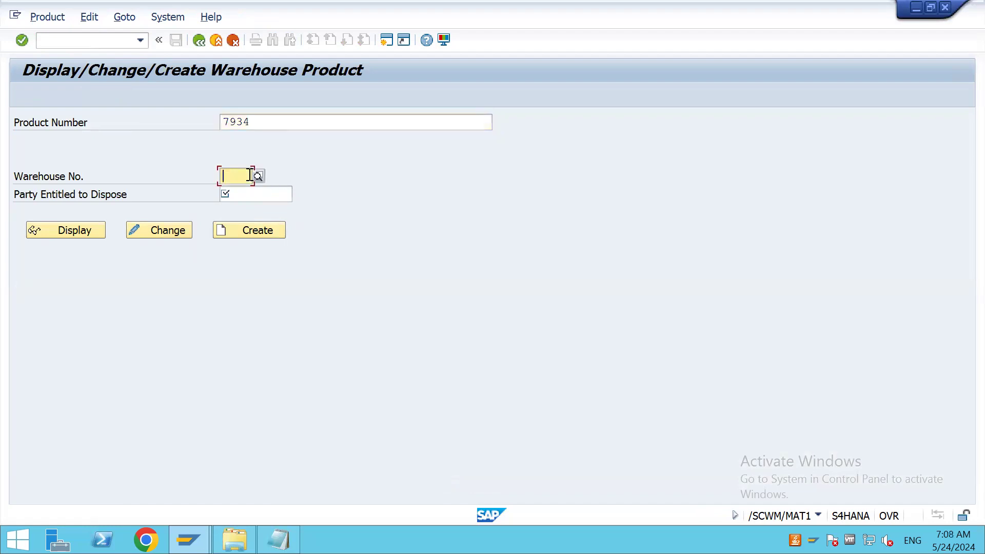
type("gceh")
key("Return")
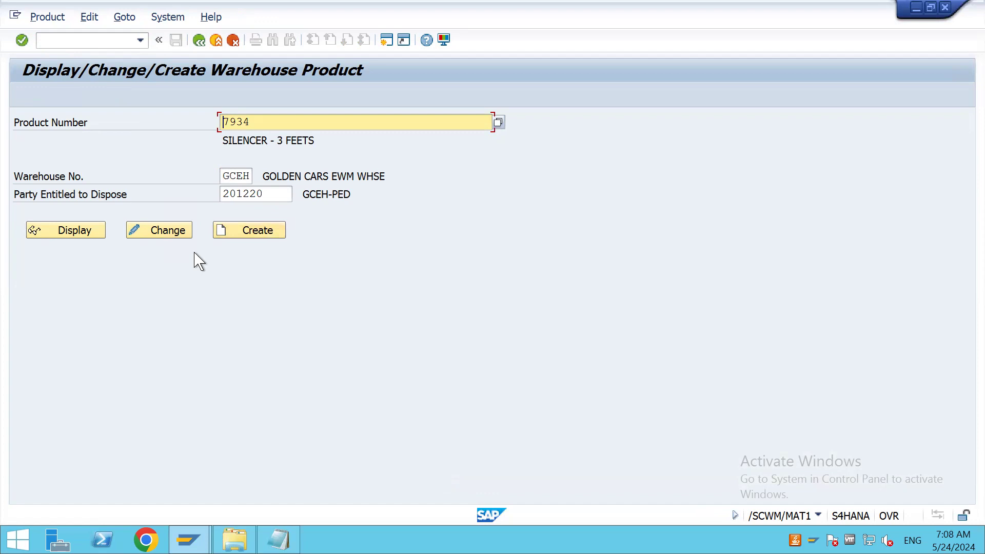
left_click(158, 240)
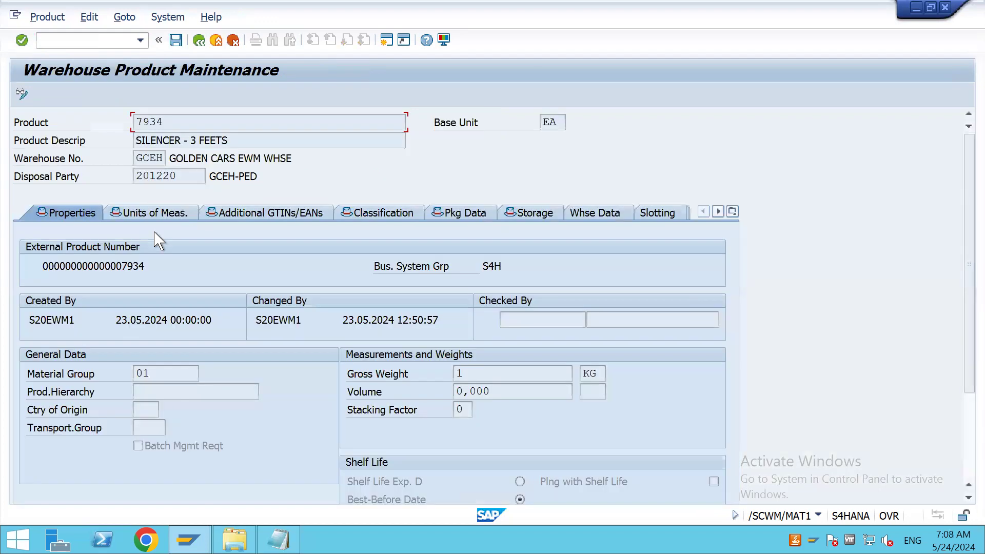
Look up the process block profiles available in the product's warehouse data and close the value list without choosing one
left_click(603, 214)
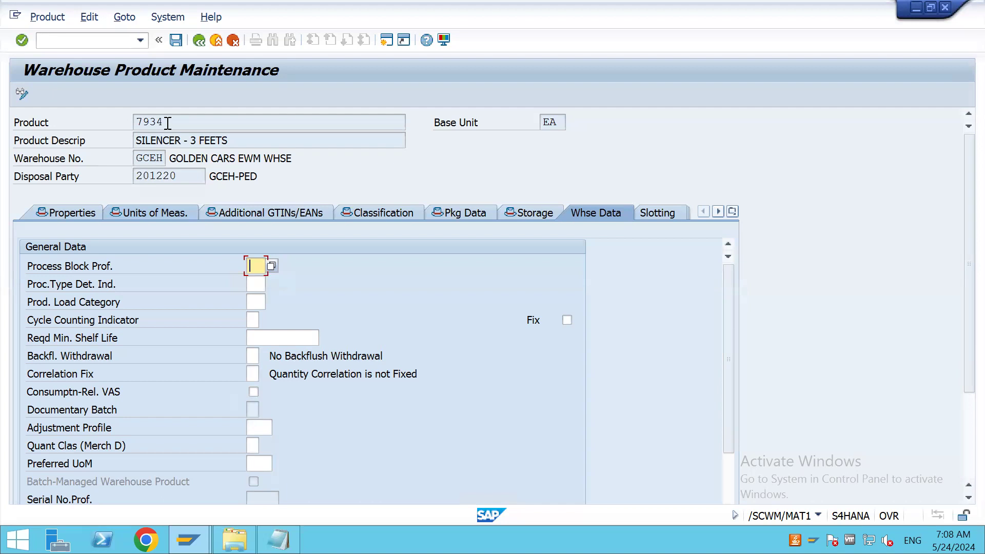
left_click(271, 266)
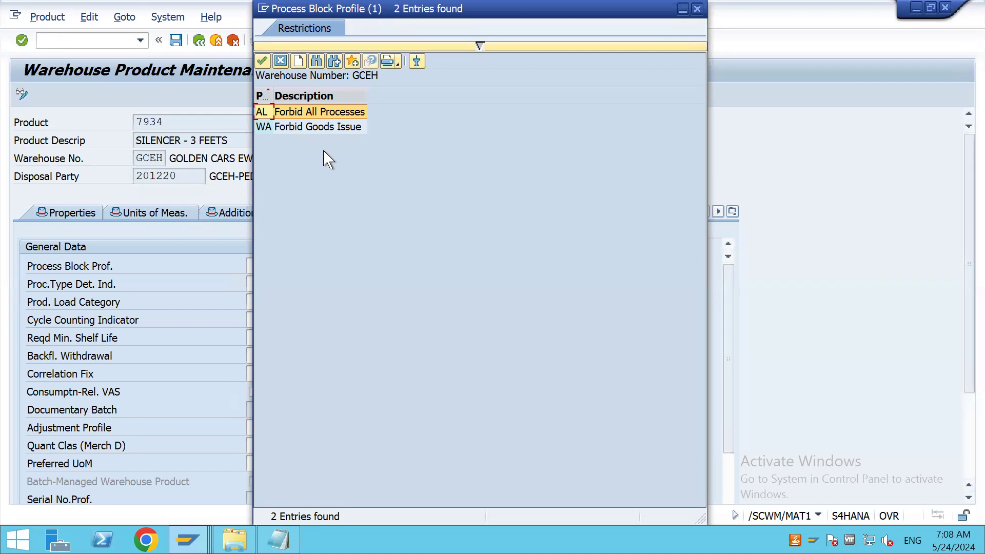
left_click(683, 11)
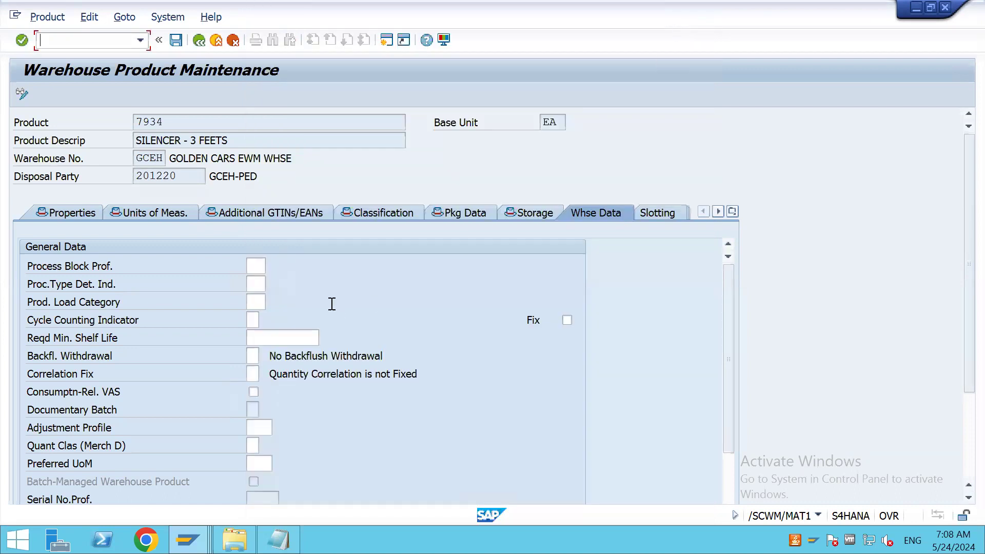
Start the SPRO customizing transaction in a new SAP session
left_click(387, 40)
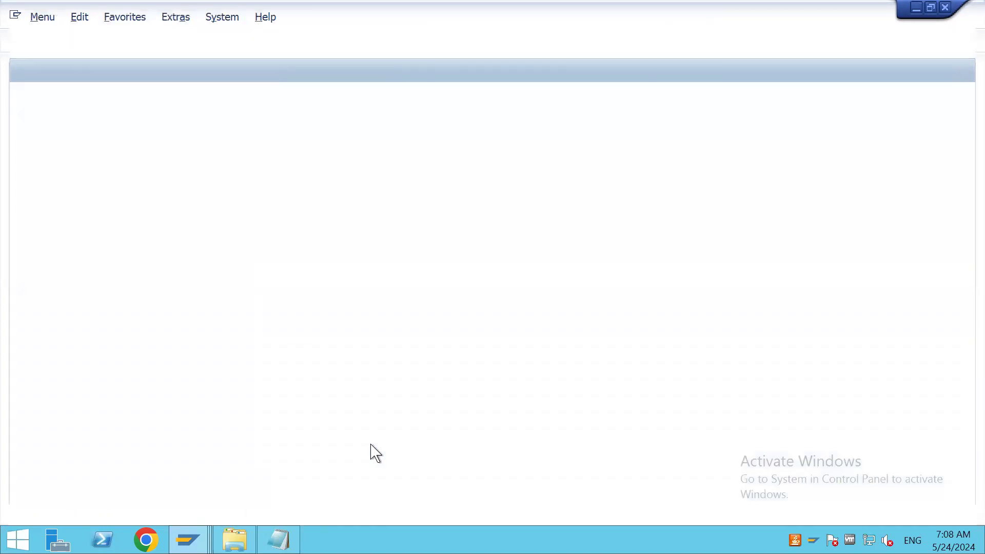
type("SPRO")
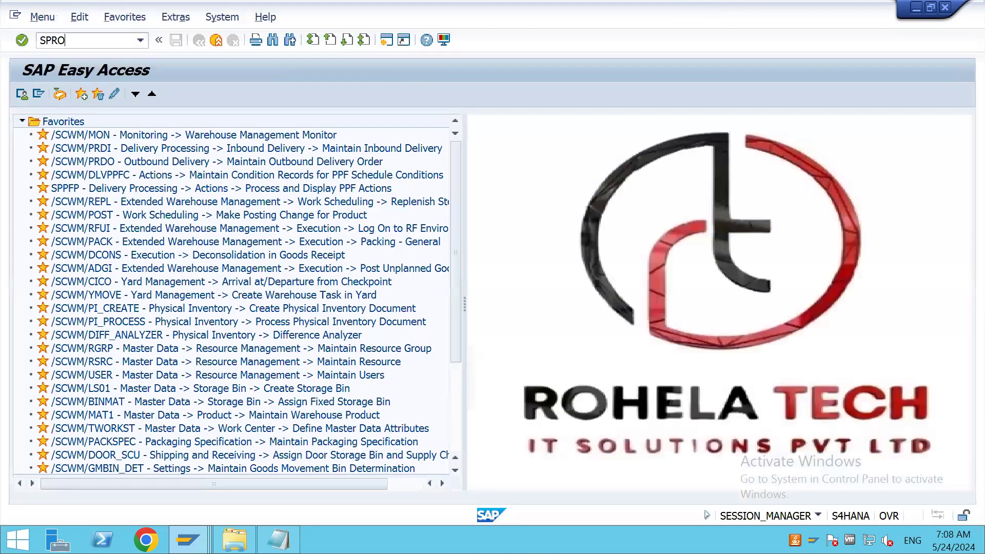
key("Return")
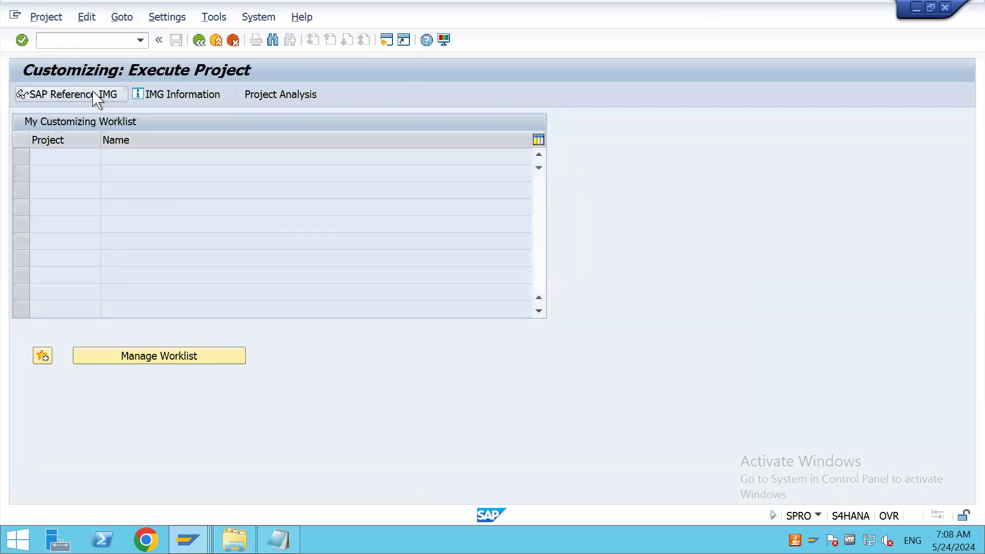
In the SAP Reference IMG, open Define Process Block Profile under Extended Warehouse Management, Master Data, Product
left_click_drag(969, 228, 418, 379)
left_click(29, 228)
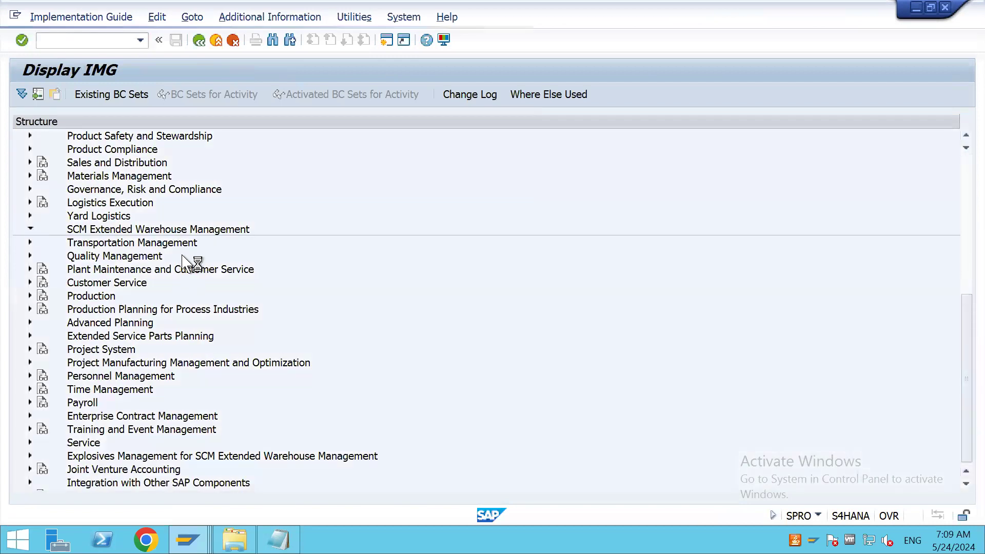
left_click(38, 241)
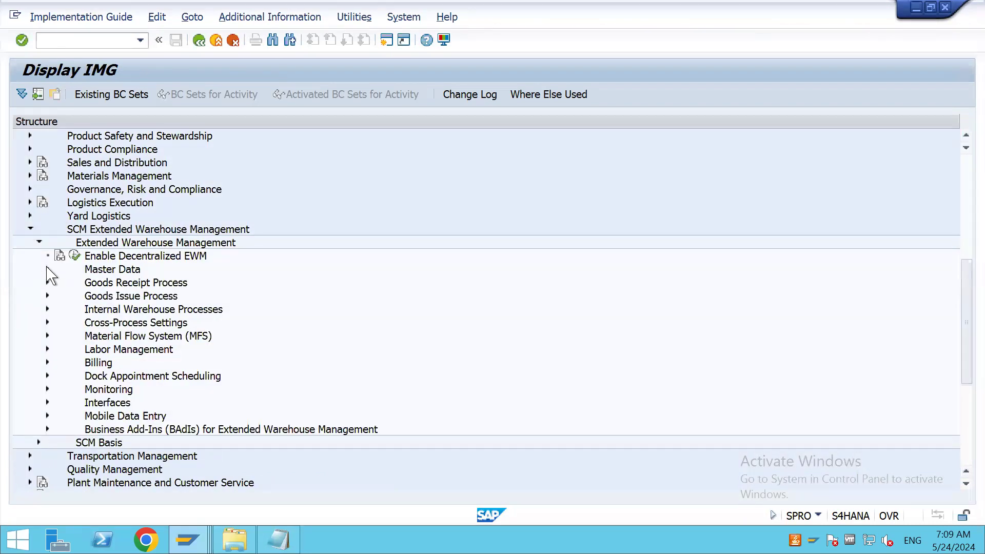
left_click(47, 269)
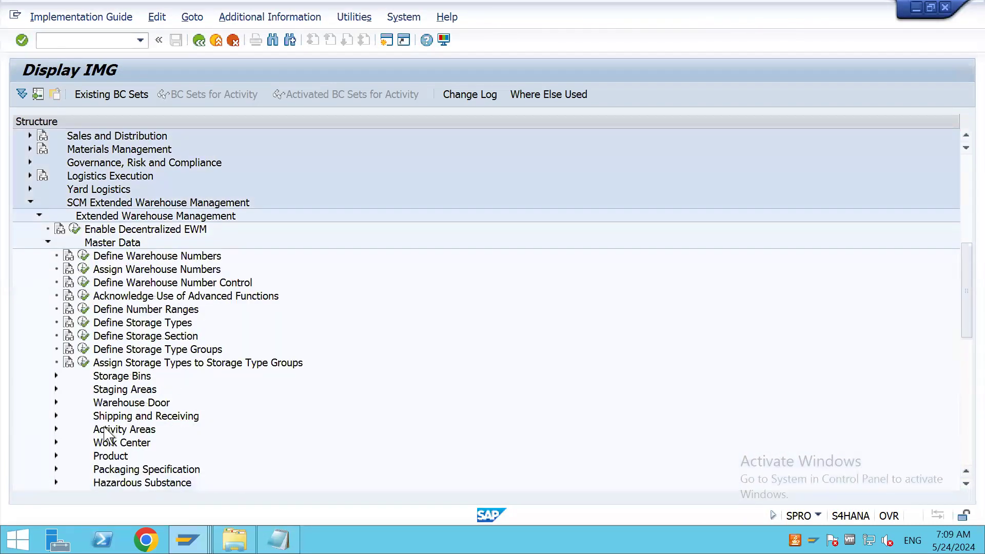
left_click(56, 455)
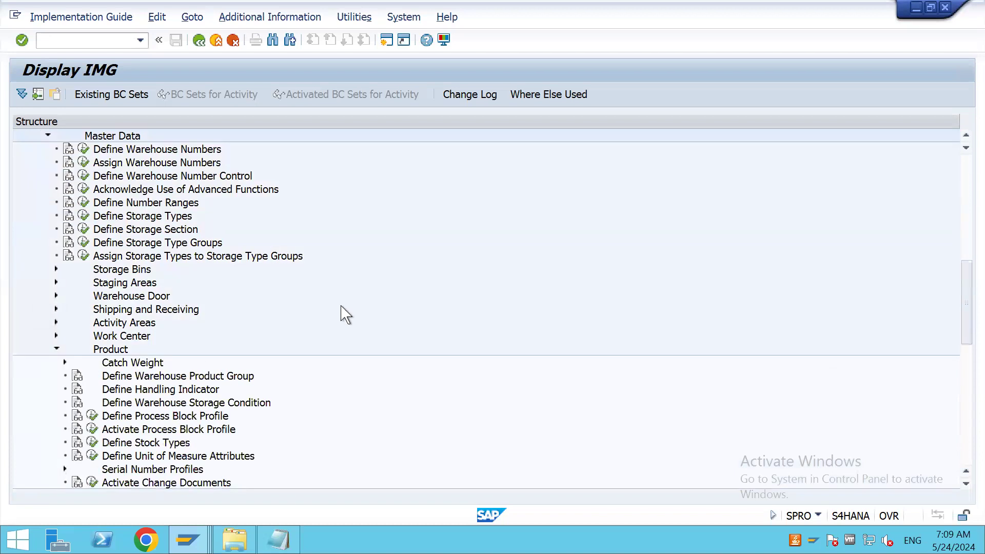
scroll(337, 325, "down", 3)
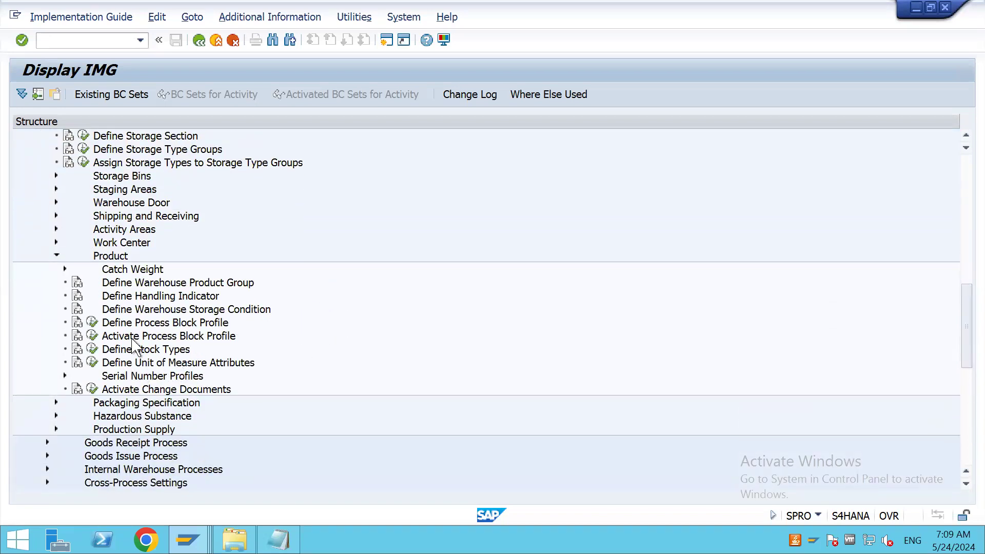
left_click(92, 323)
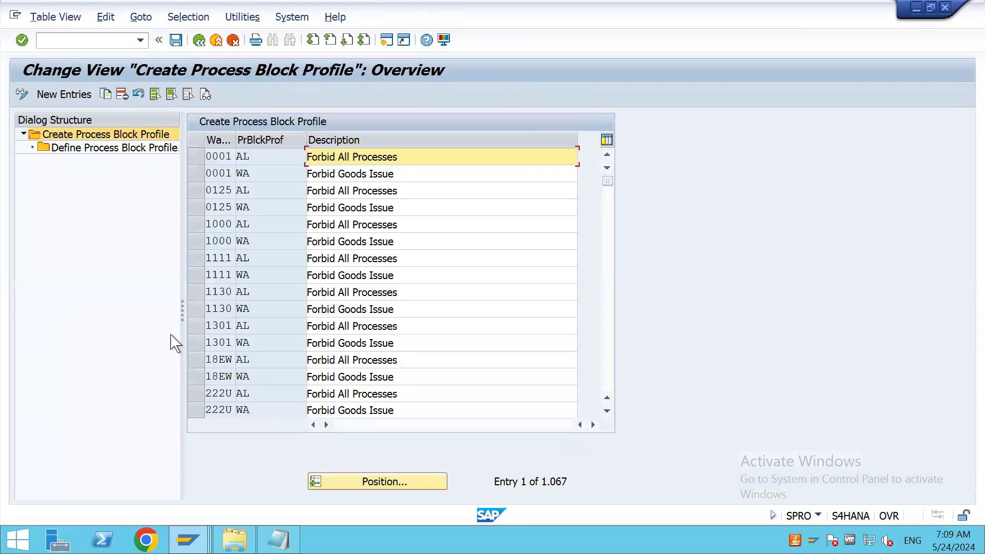
Add a process block profile entry for warehouse GCEH with profile PB and description PUT AWAY BLOCK
left_click(70, 98)
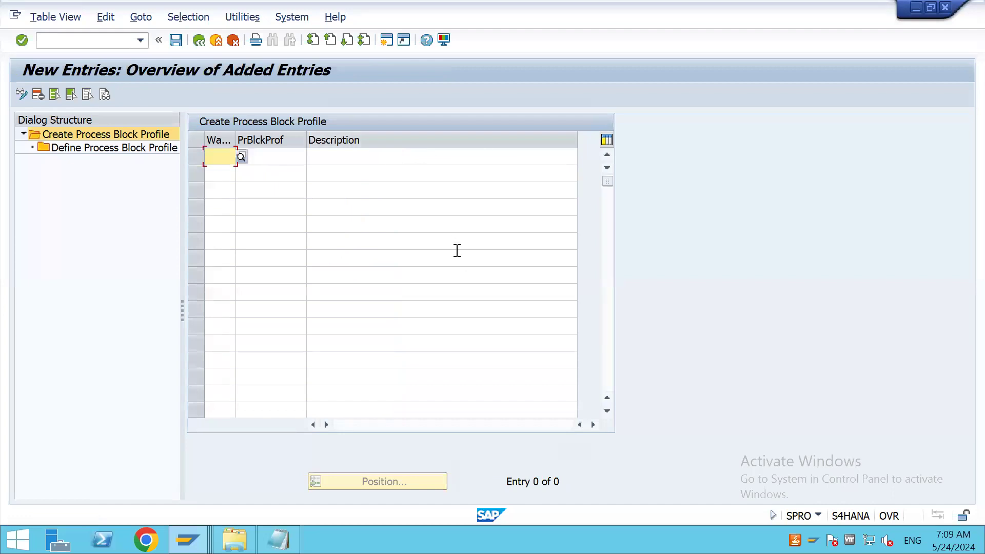
type("GCE")
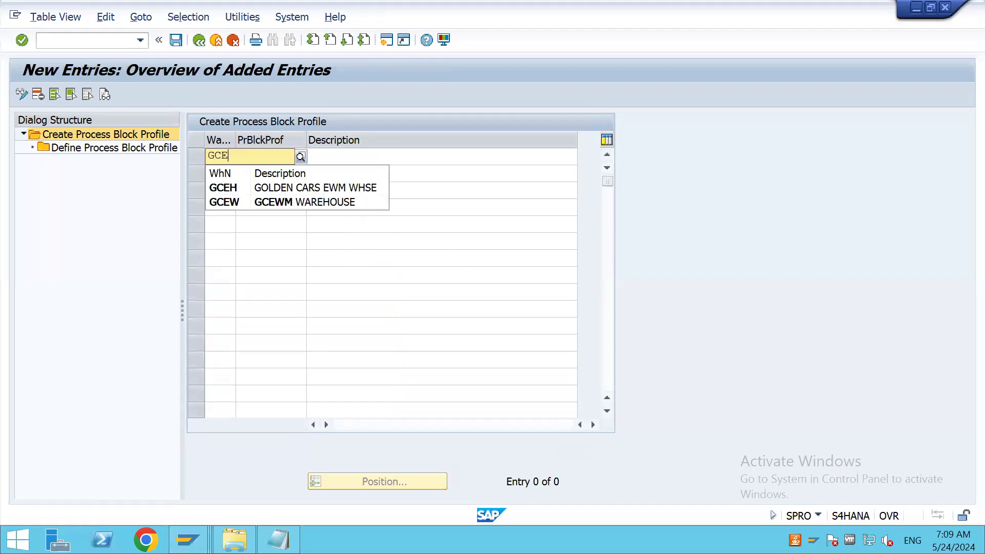
type("H")
key("Tab")
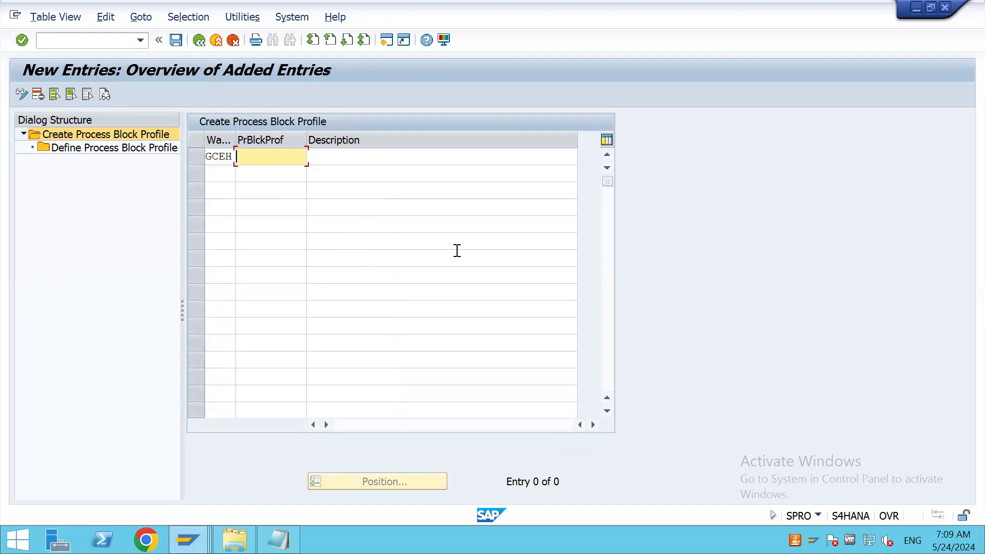
left_click(287, 170)
left_click(349, 157)
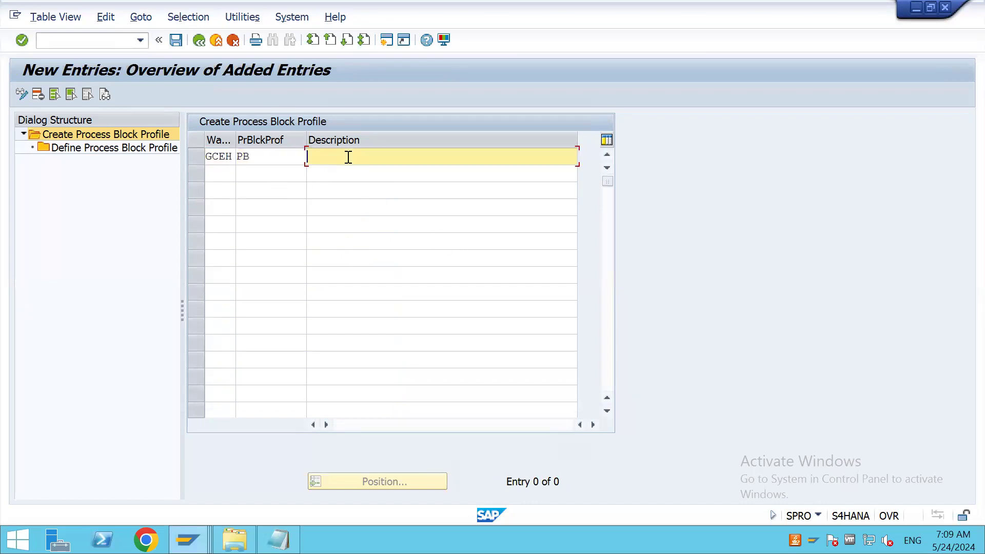
left_click(362, 173)
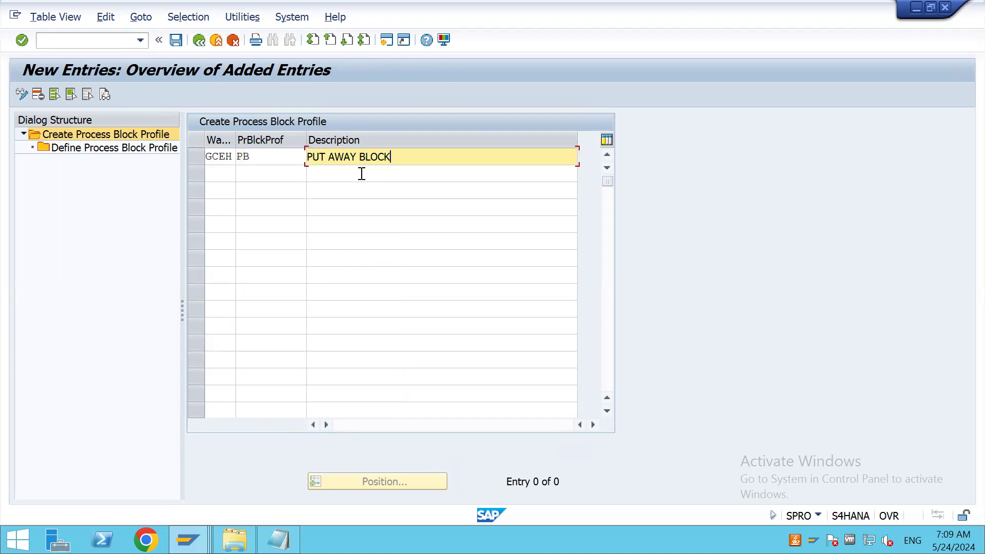
key("Return")
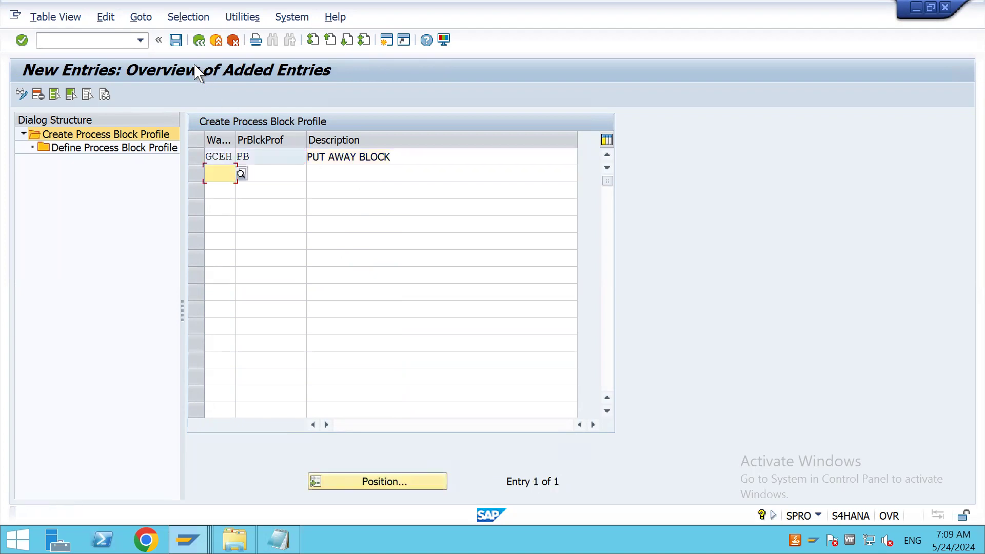
Save the PB profile to the BATCH 119 CONFIGURATIONS customizing request and leave the profile view
left_click(176, 40)
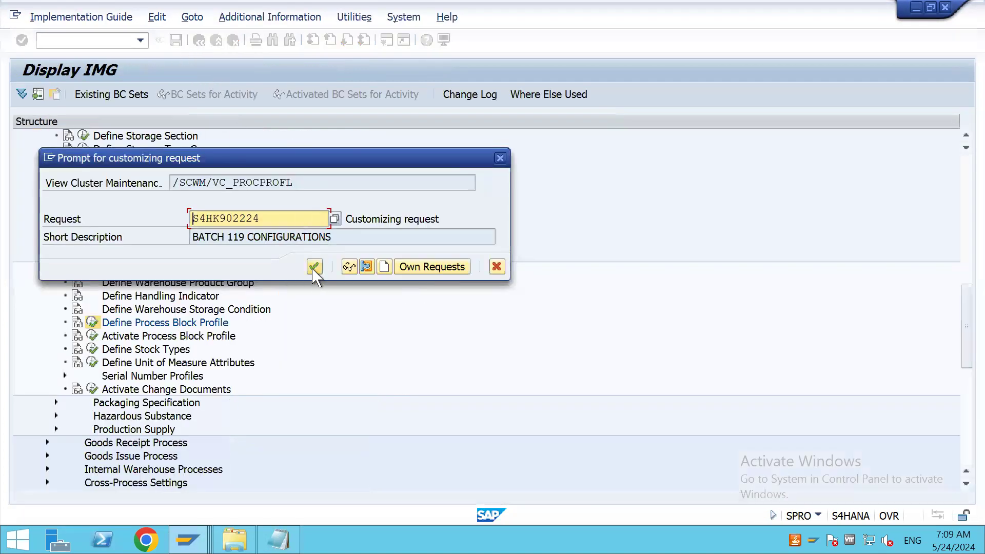
left_click(315, 266)
left_click(200, 40)
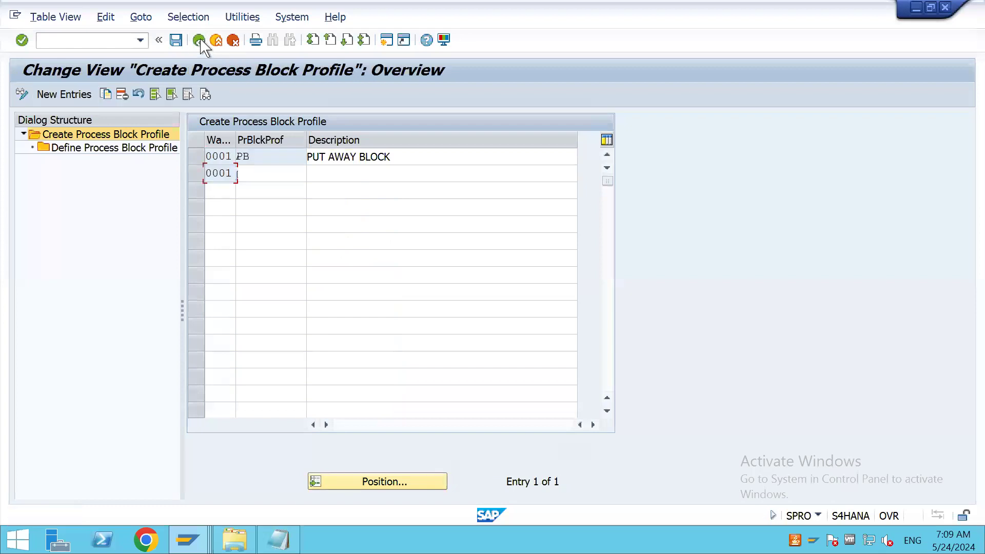
left_click(199, 40)
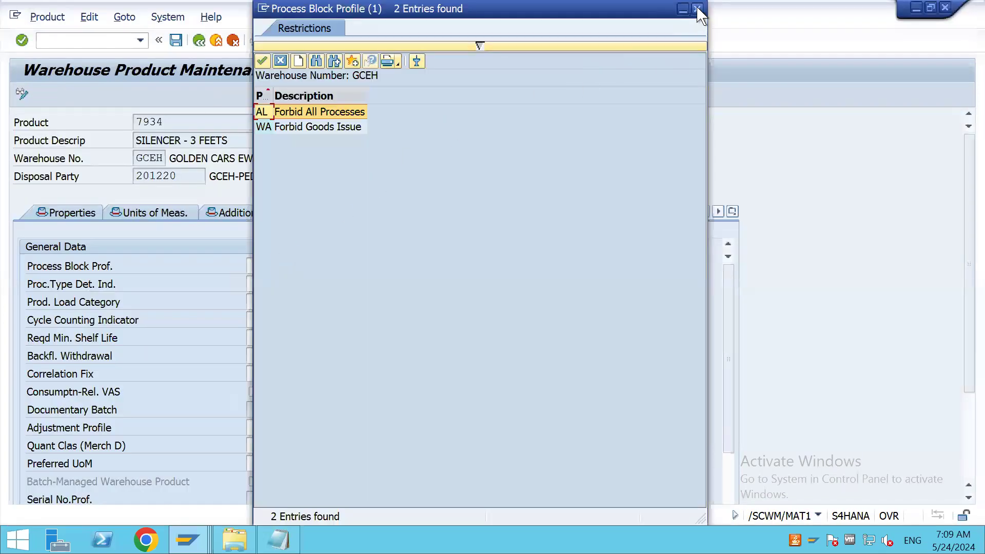
Refresh the value list of process block profiles in product 7934's warehouse data and close it without choosing one
left_click(697, 9)
left_click(271, 266)
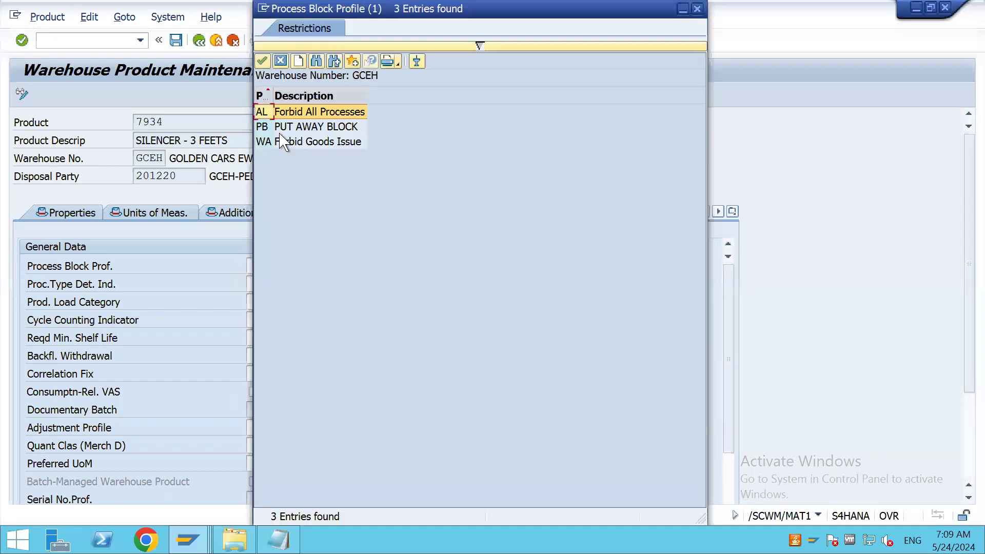
left_click(285, 127)
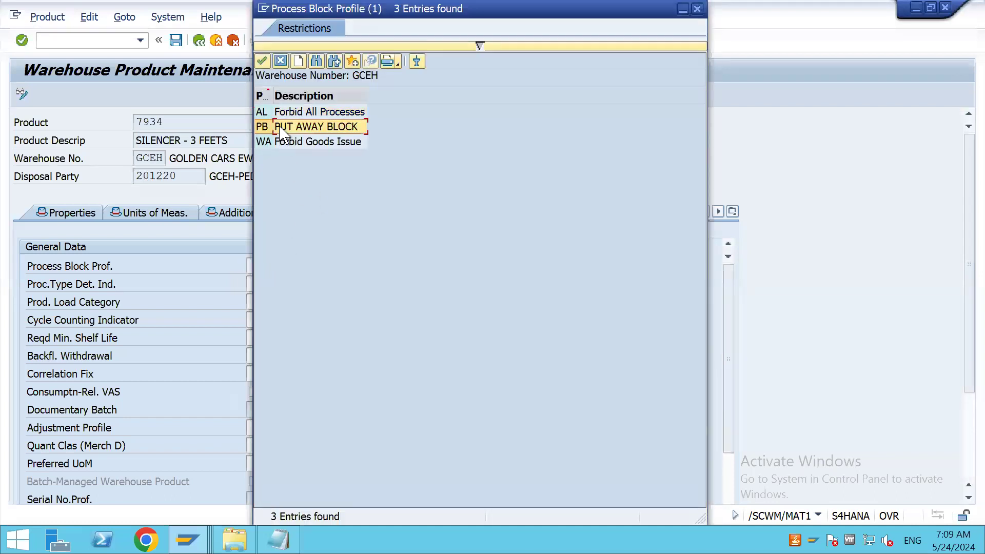
left_click_drag(627, 11, 704, 185)
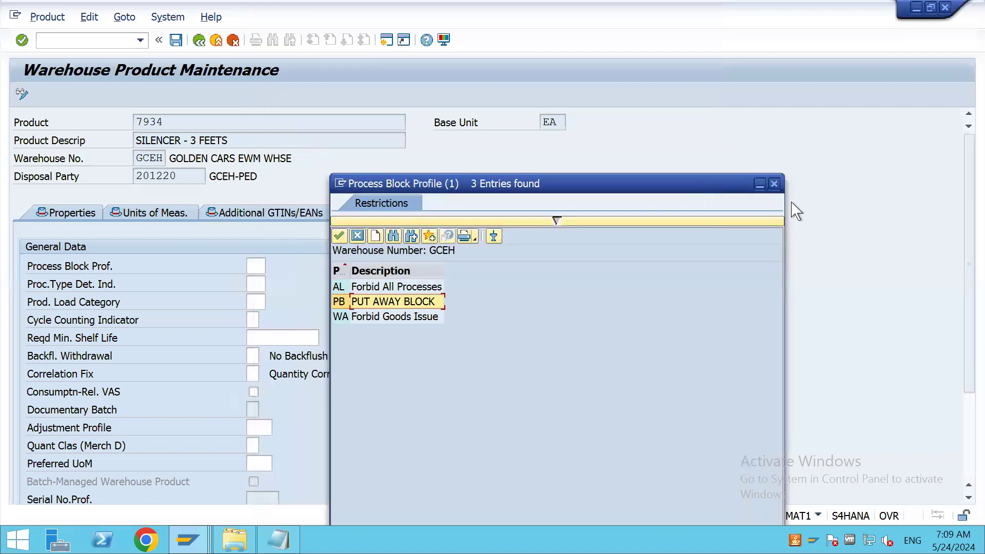
left_click(775, 184)
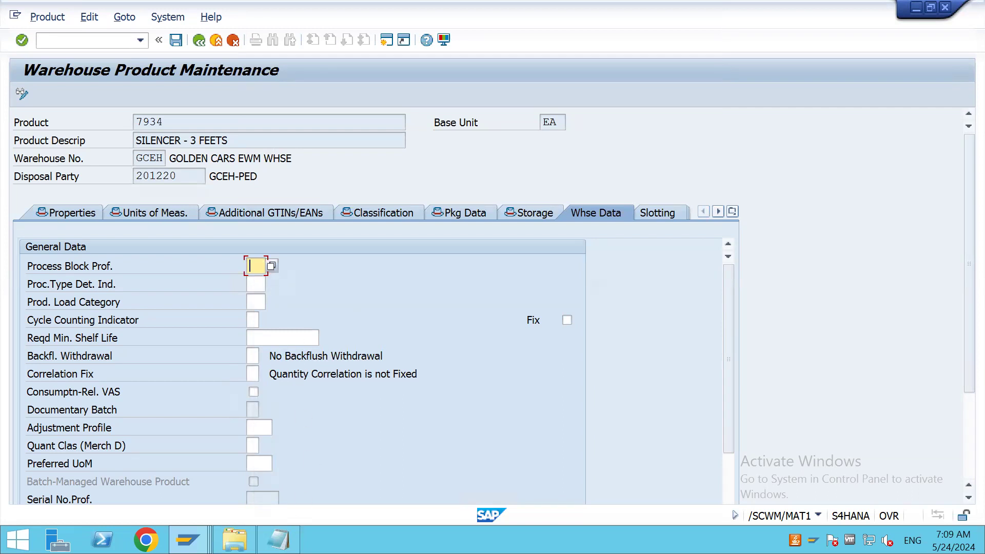
Switch to the MATERIAL MASTER note in Notepad and add the line PROCESS BLOCK PROFILE ----PB at its end
left_click(277, 540)
left_click(549, 422)
key("Return")
key("Return")
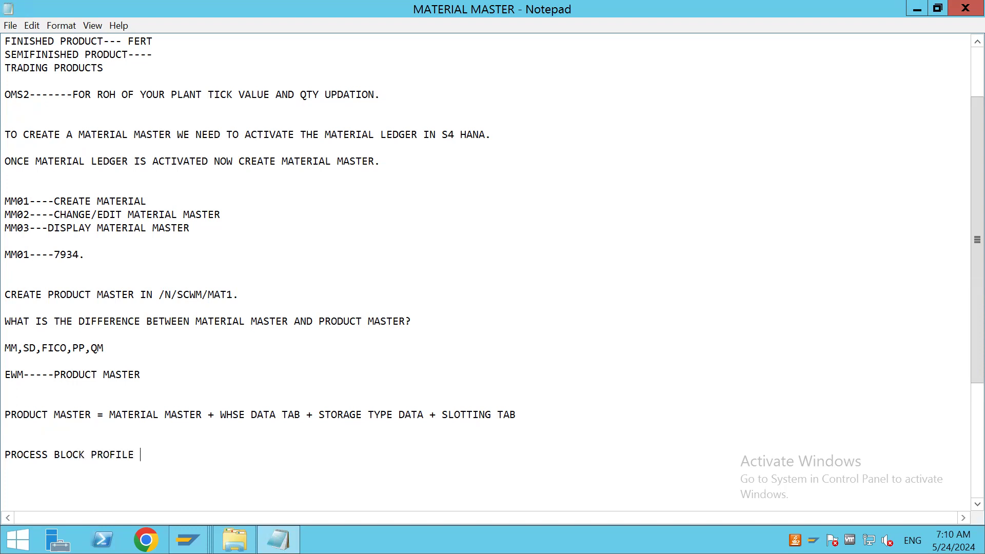
key("Return")
key("Return")
Return to the SPRO session, reopen Define Process Block Profile and position the list at warehouse GCEH
key("alt+Tab")
key("alt+Tab")
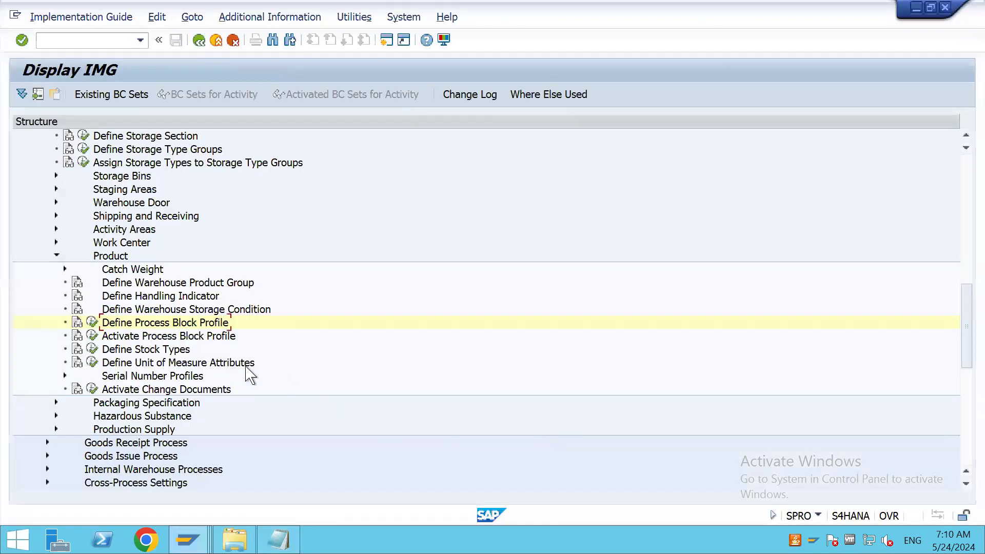
left_click(93, 323)
left_click(384, 482)
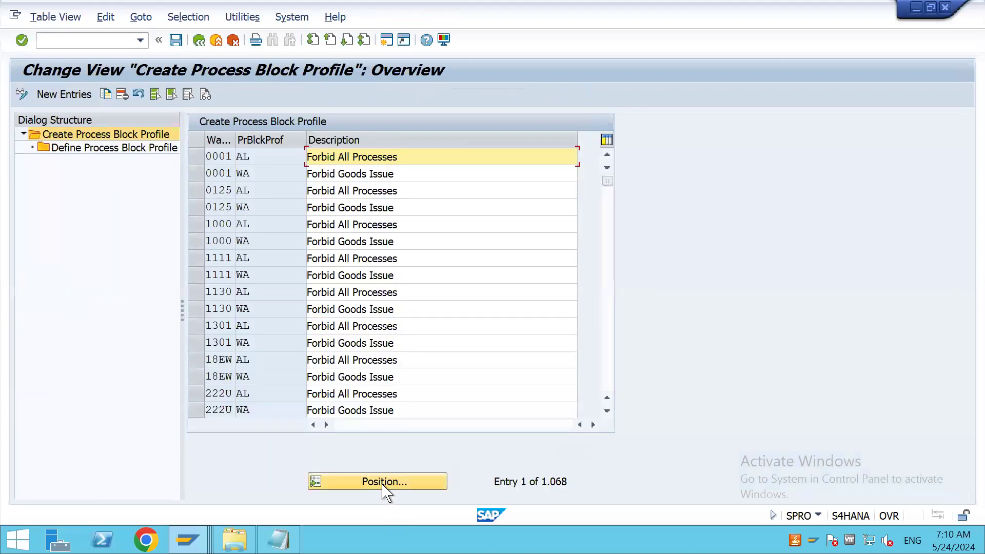
key("space")
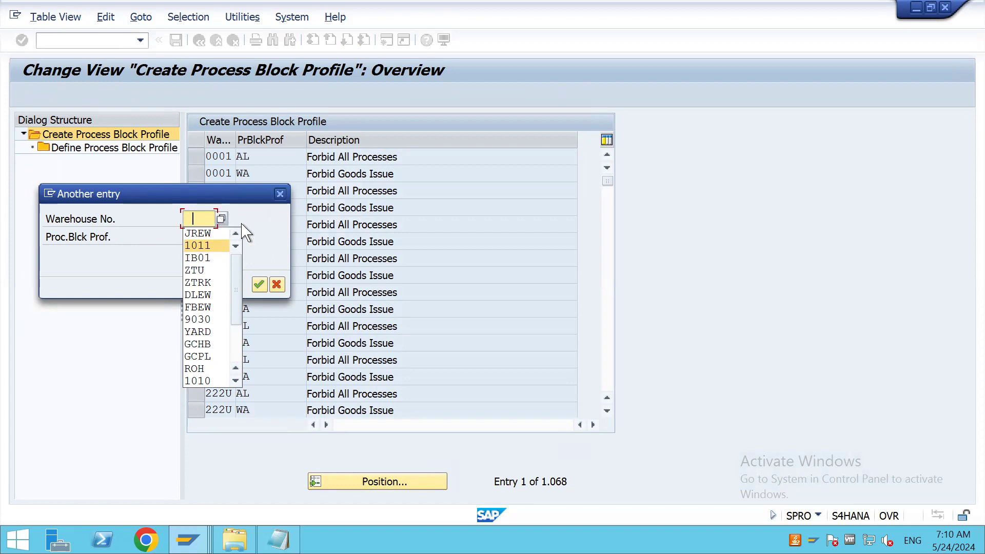
key("BackSpace")
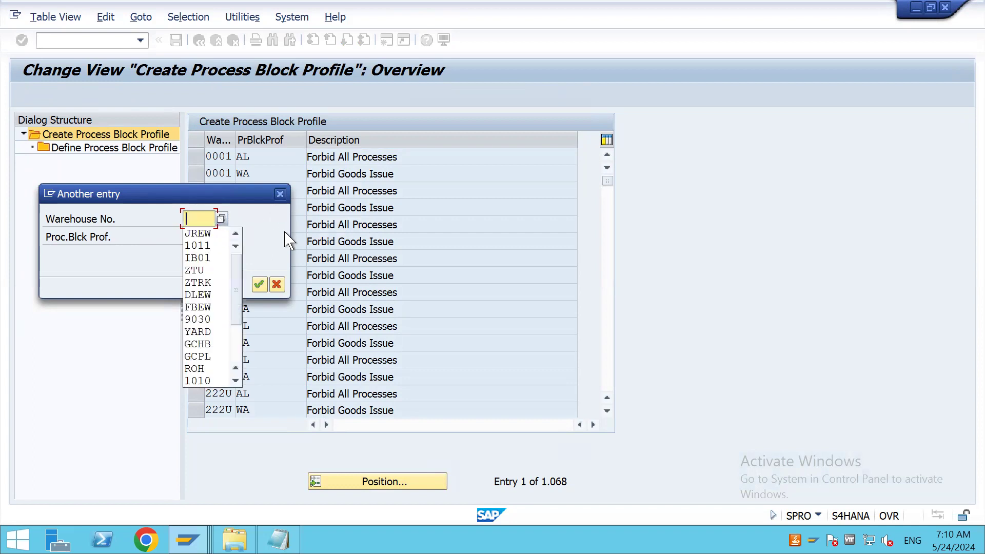
type("GCEH")
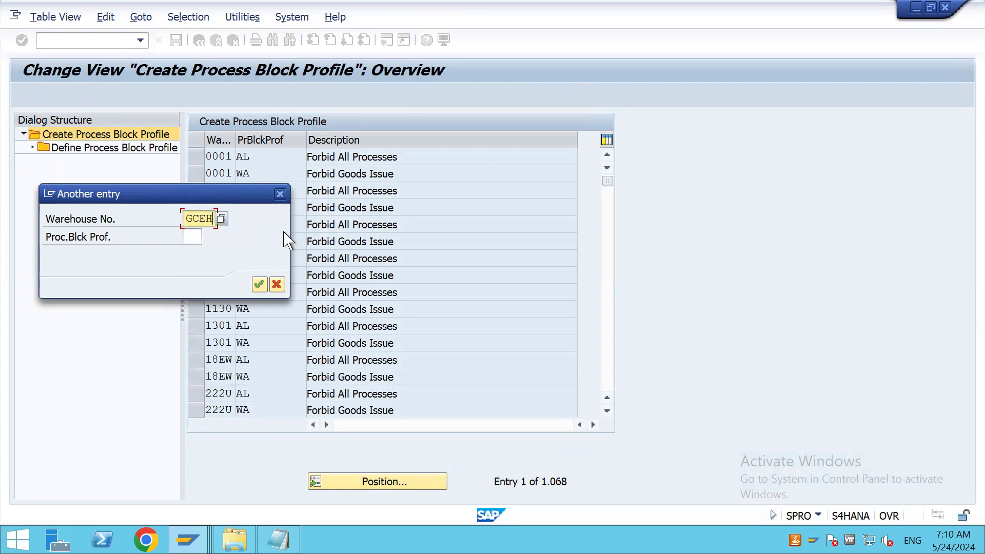
left_click(259, 284)
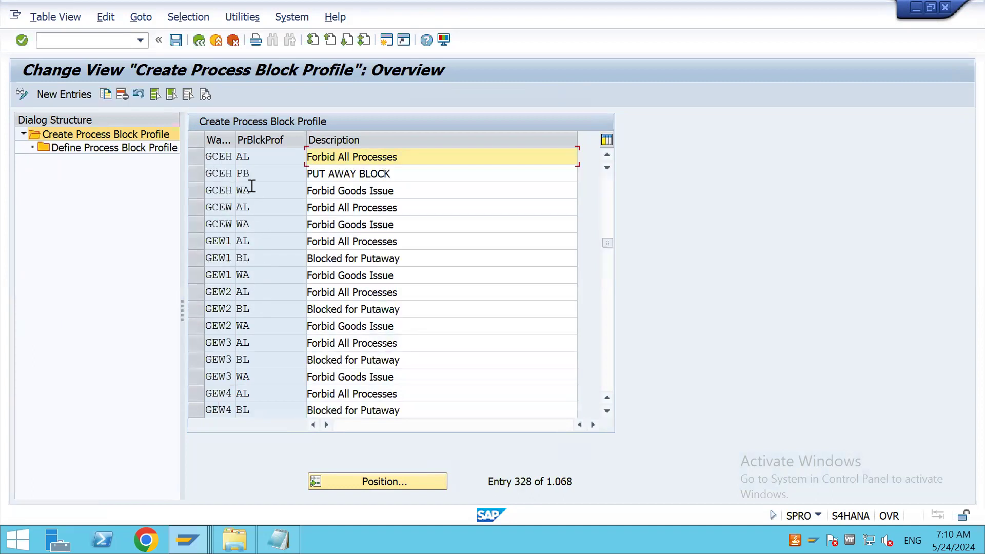
Open the process definitions of GCEH profile PB, review the processes available for a new entry, and leave without entering one
left_click(195, 173)
left_click(128, 149)
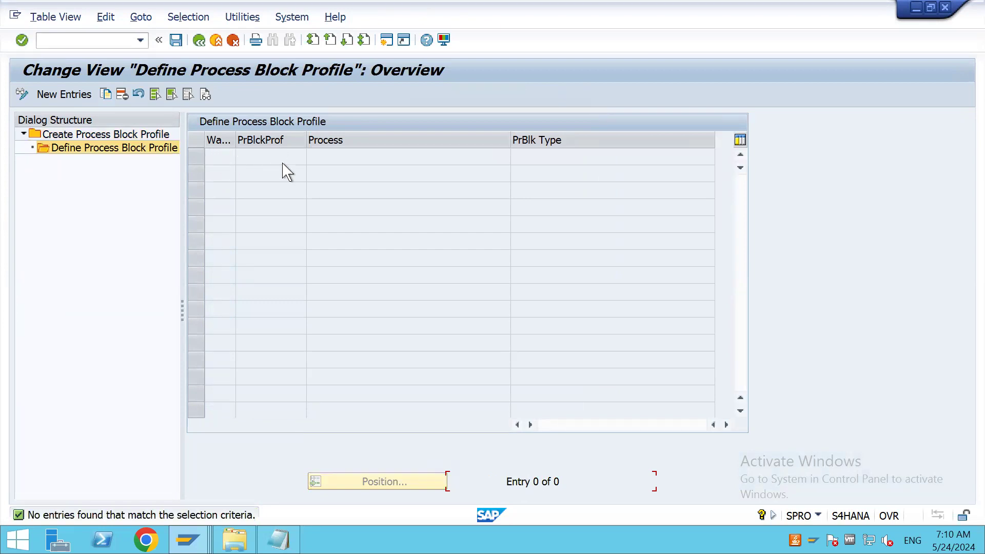
left_click(64, 94)
left_click(503, 157)
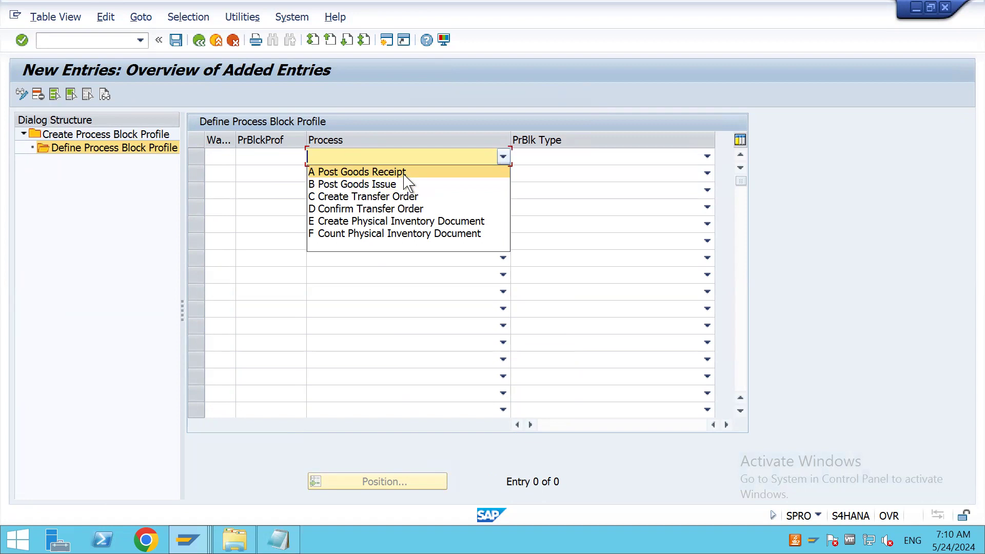
left_click(200, 46)
left_click(200, 47)
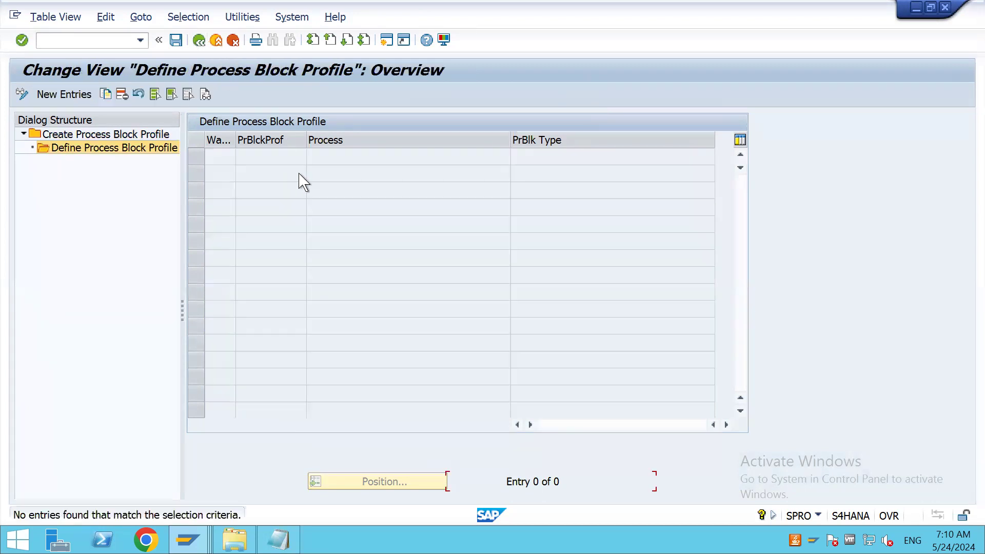
left_click(200, 41)
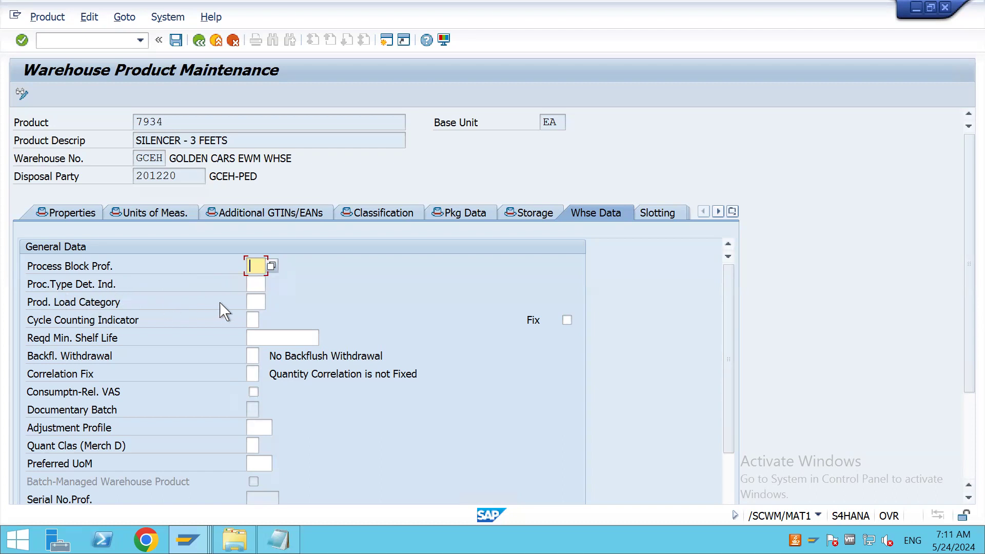
From the product's process type determination field, switch to the Notepad note and add the line PROCESS TYPE DETERMINATION INDICATOR
left_click(259, 285)
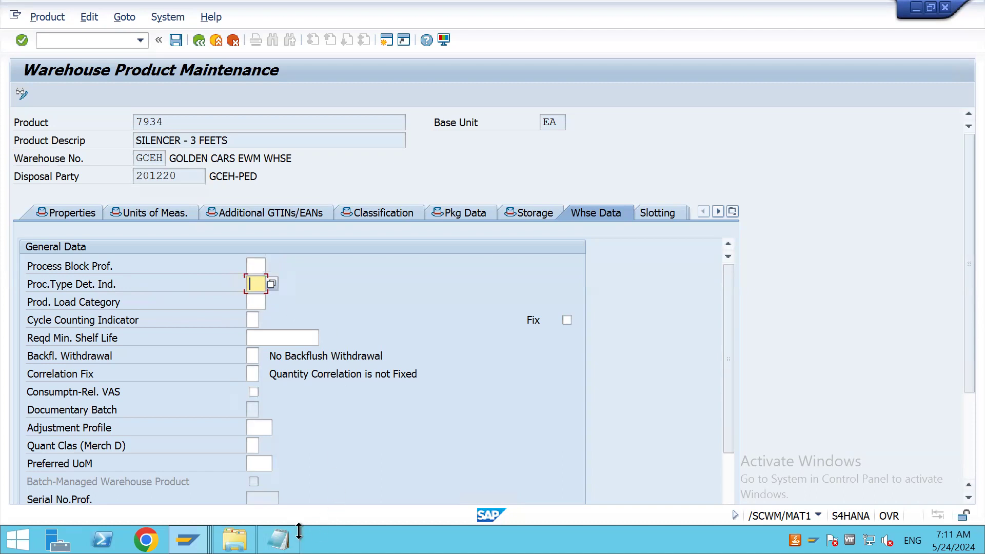
left_click(279, 540)
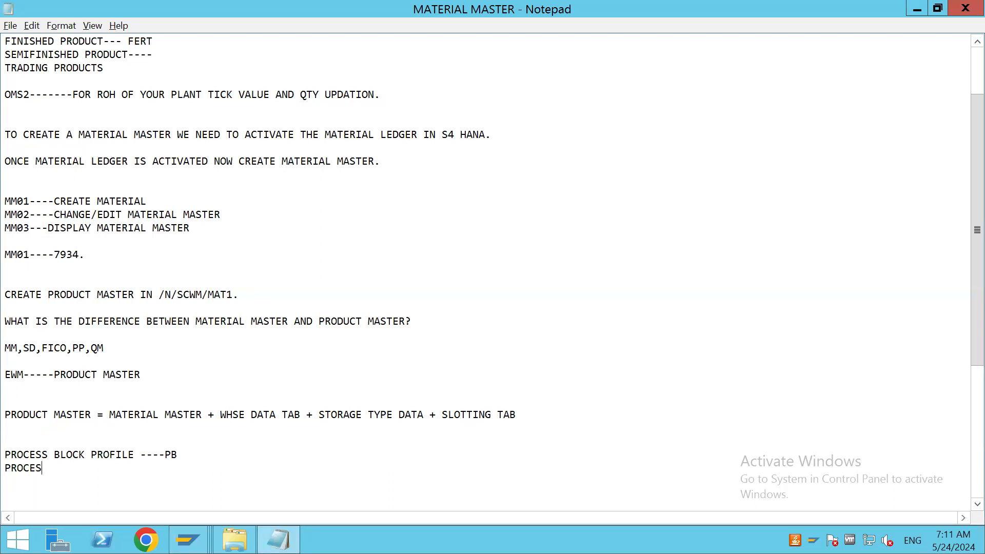
type("TERMINATION INDICATOR ---")
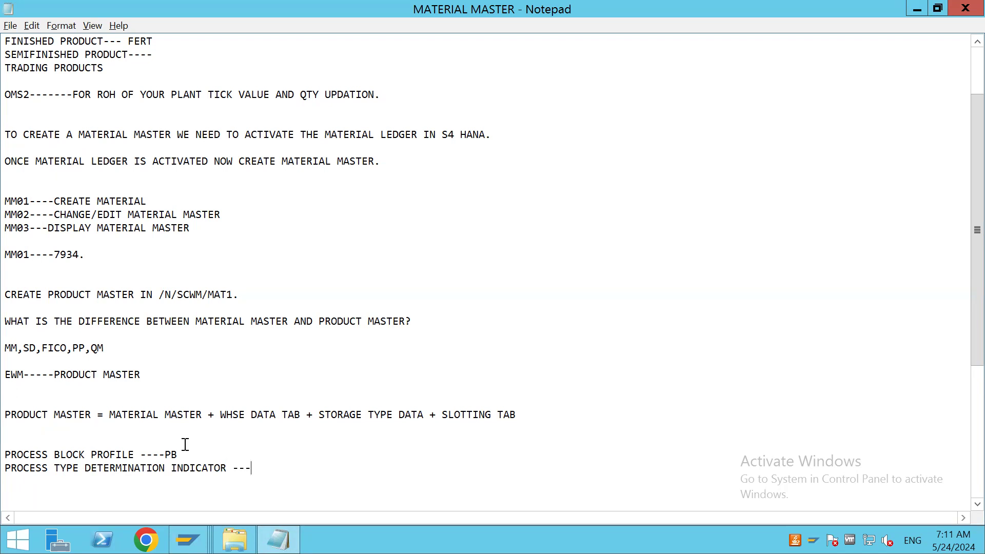
key("alt+Tab")
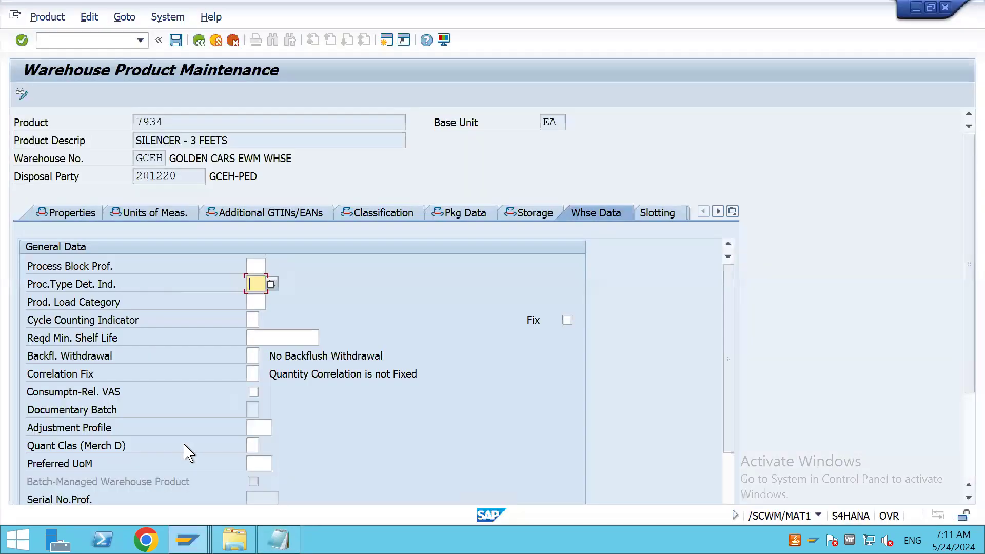
In the desktop folder B119, create an Excel worksheet named MATERIAL MASTER and open it in Excel
key("super+d")
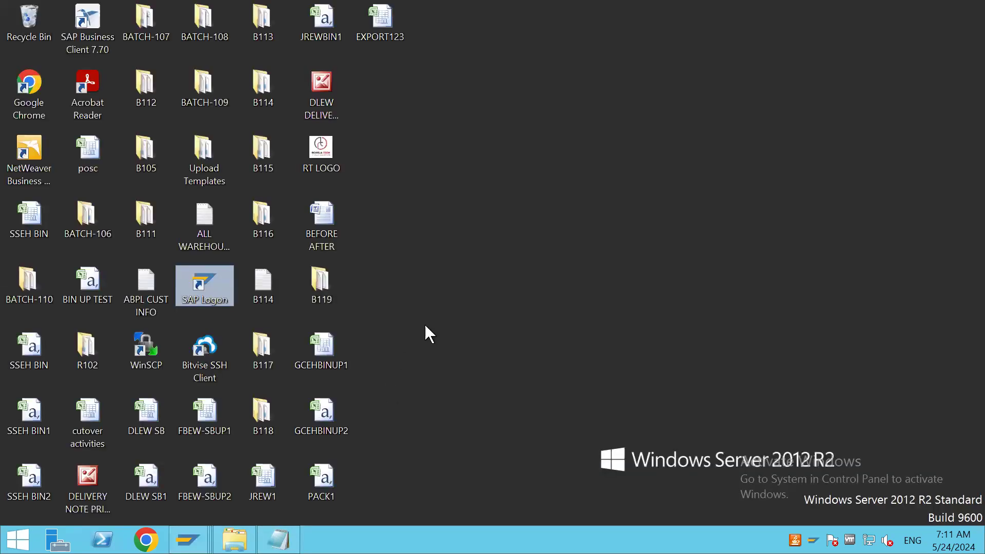
double_click(321, 285)
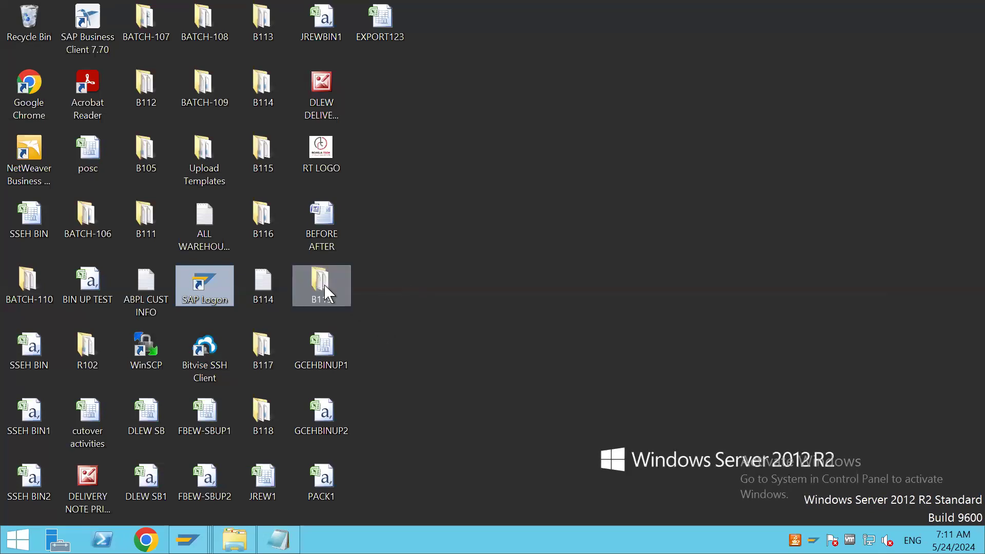
left_click(552, 102)
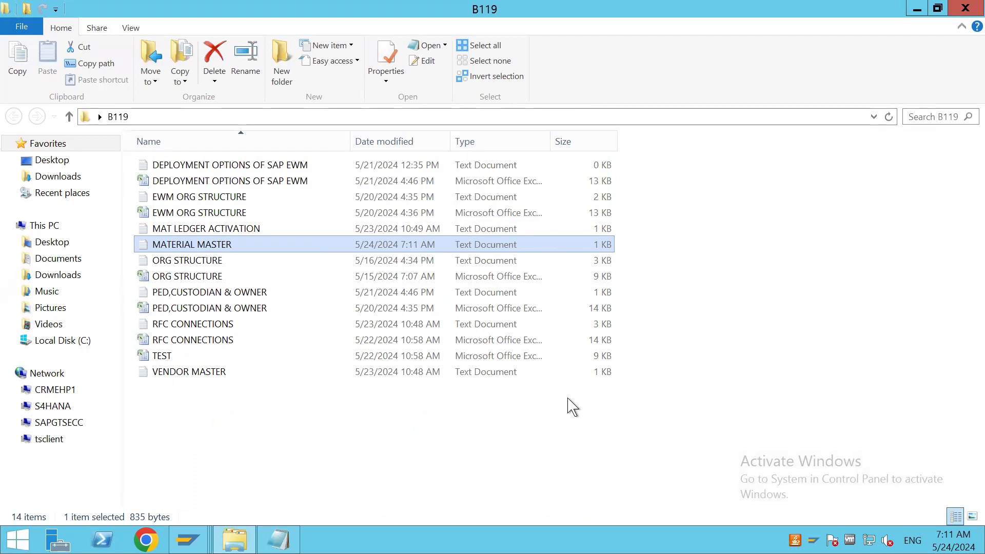
right_click(362, 398)
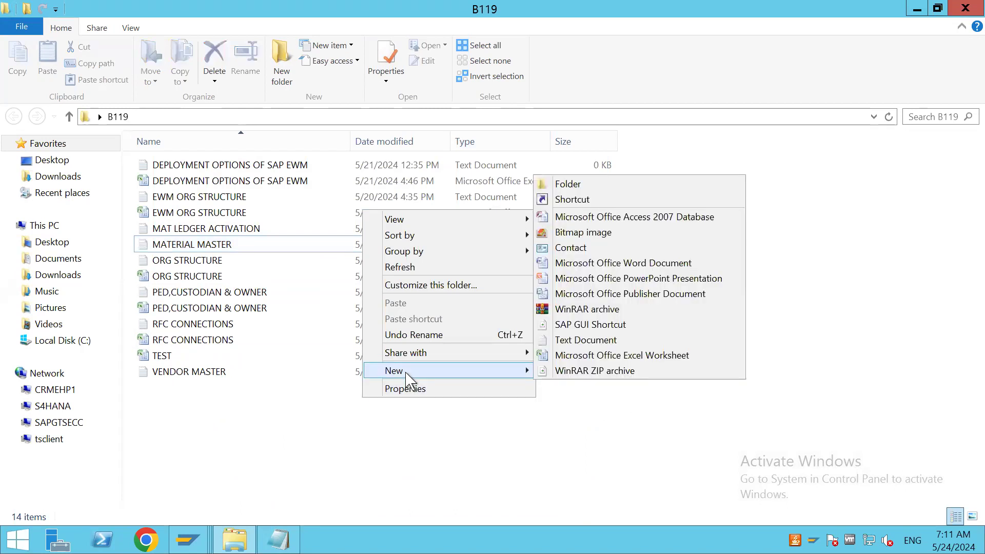
left_click(550, 486)
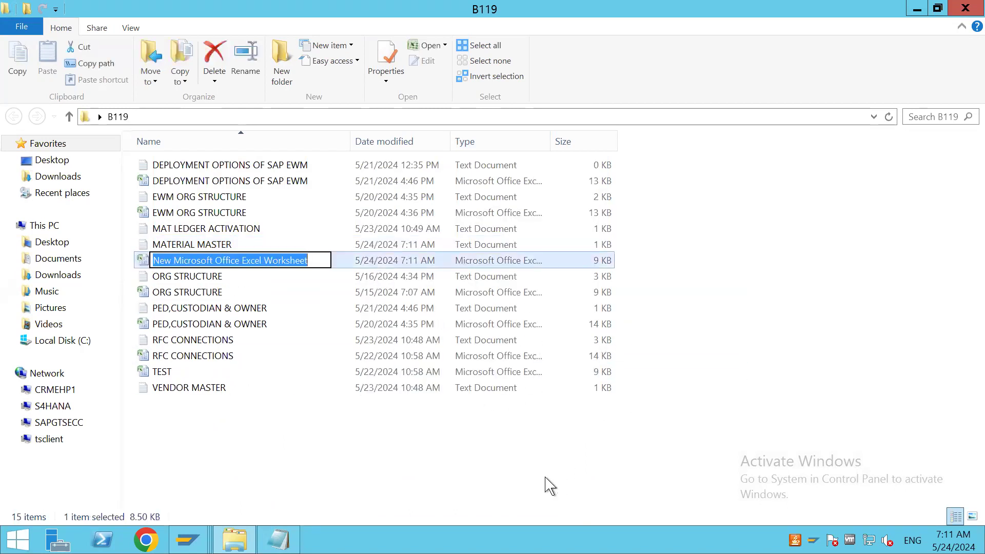
type("MATERIAL MASTER")
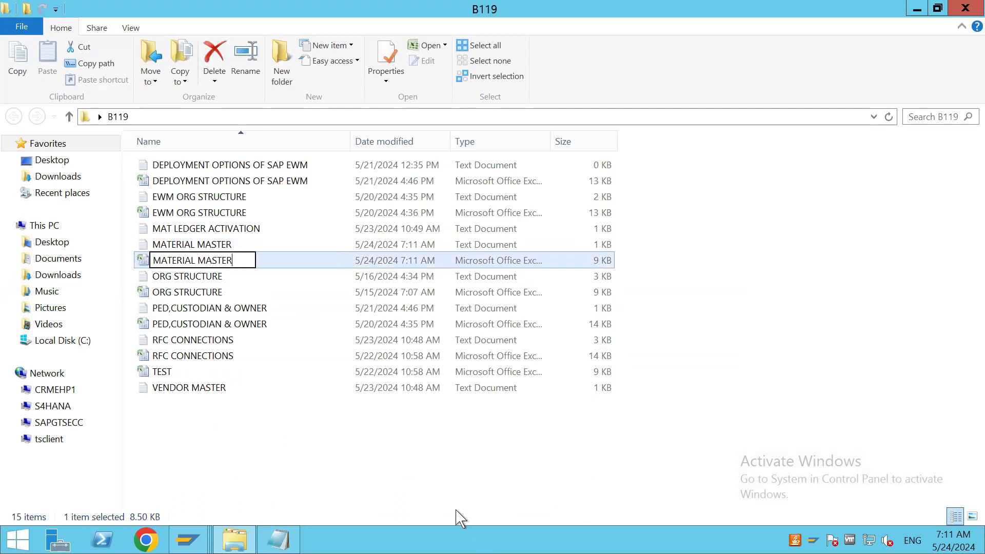
left_click(374, 446)
double_click(234, 261)
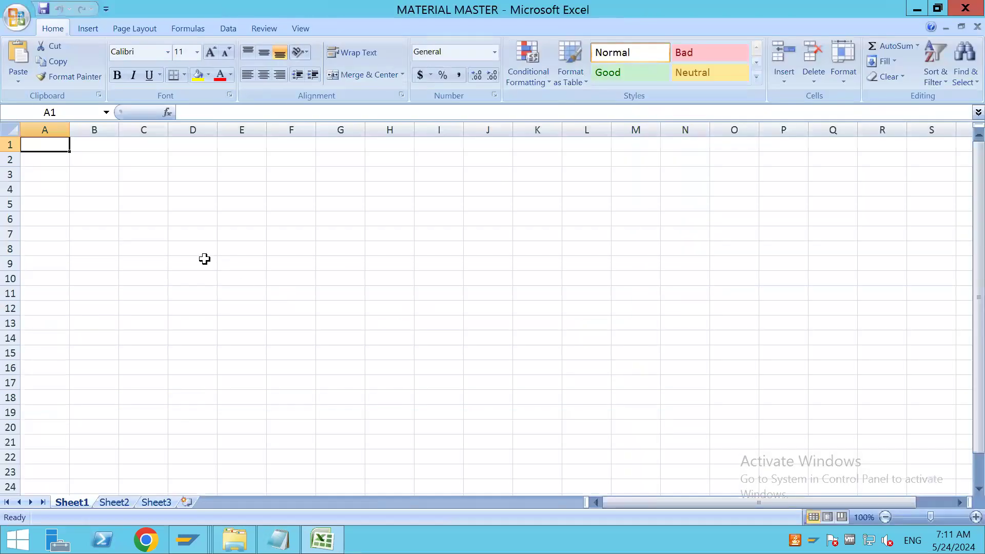
Outline the ranges D3:O18 and B4:C8 with outside borders
left_click_drag(203, 172, 723, 397)
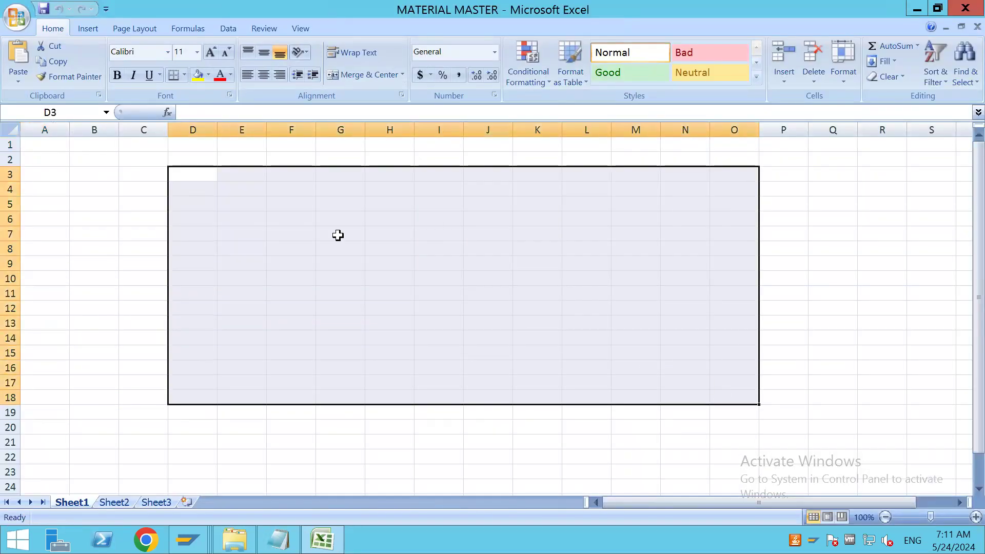
left_click(183, 75)
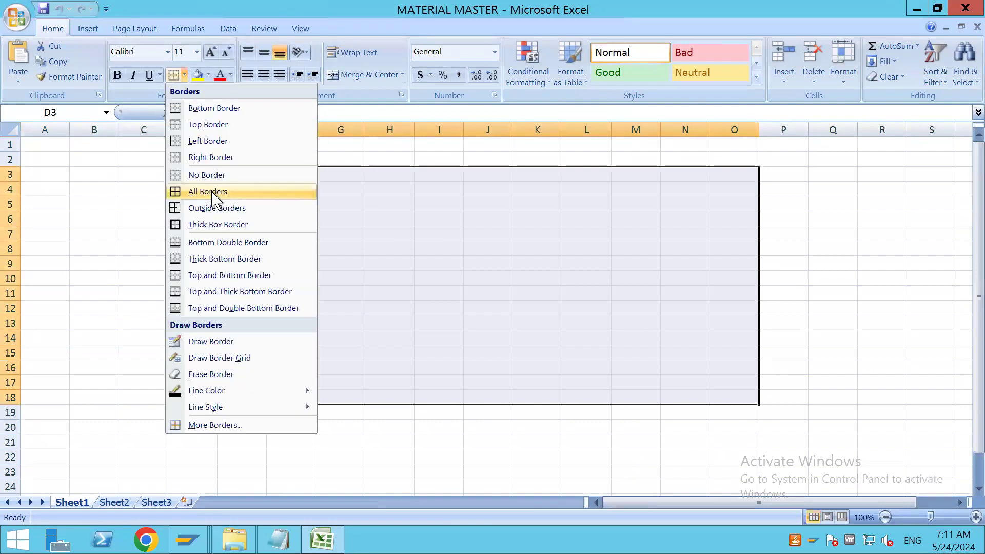
left_click(216, 211)
left_click_drag(83, 191, 132, 253)
left_click(173, 77)
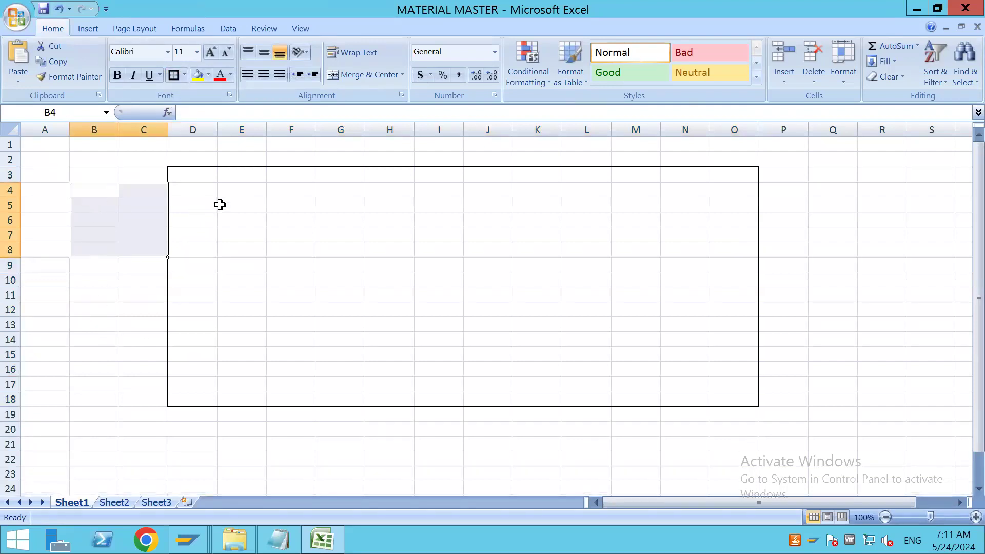
Add a legend entry beside the large outline with X in Q7 and PACK IN WAREHOUSE in R7
left_click(840, 229)
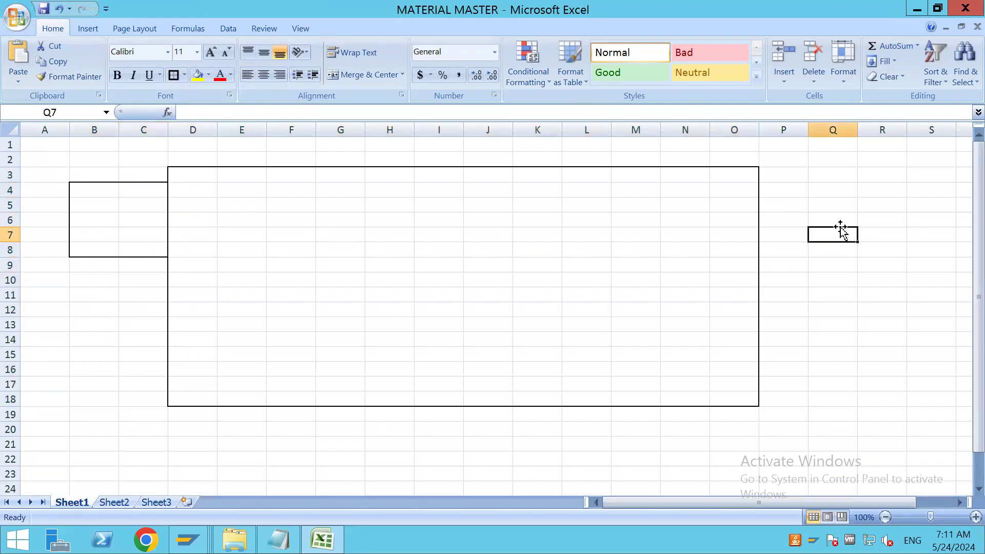
type("X")
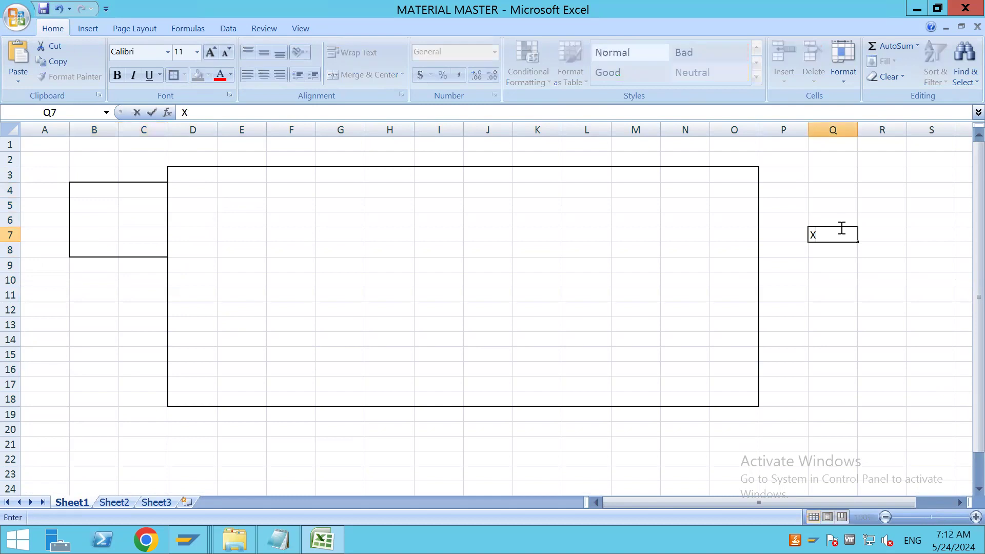
left_click(879, 237)
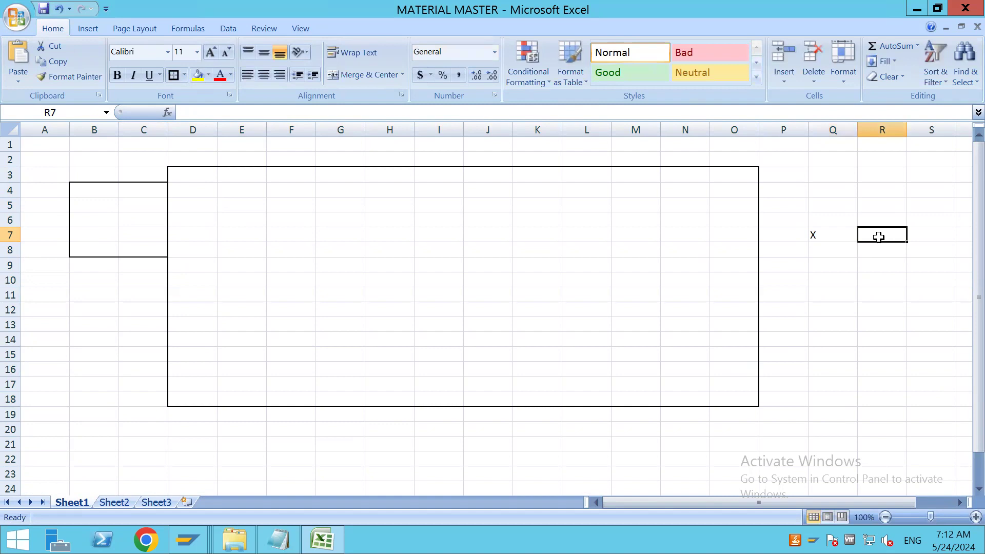
type("PACK IN W")
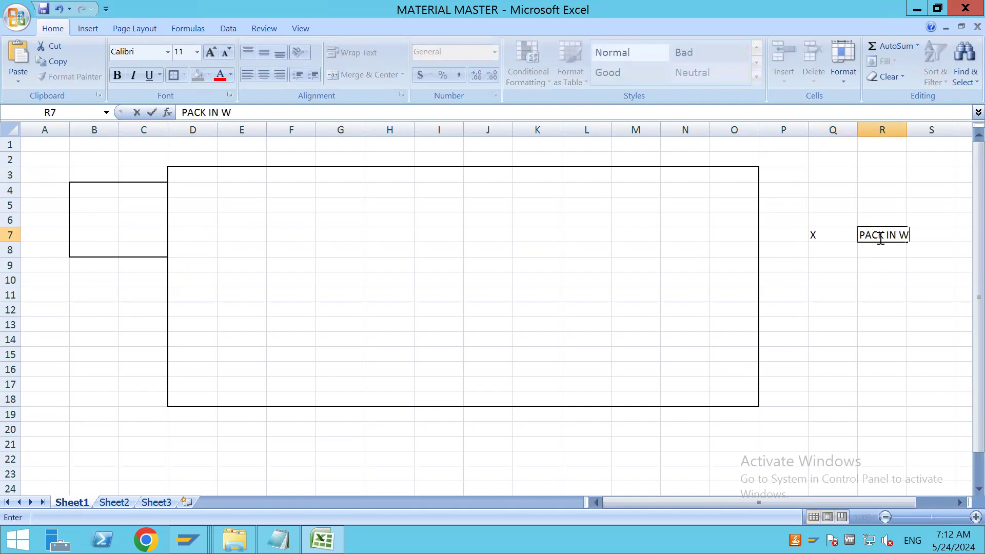
type("AREHOUSE")
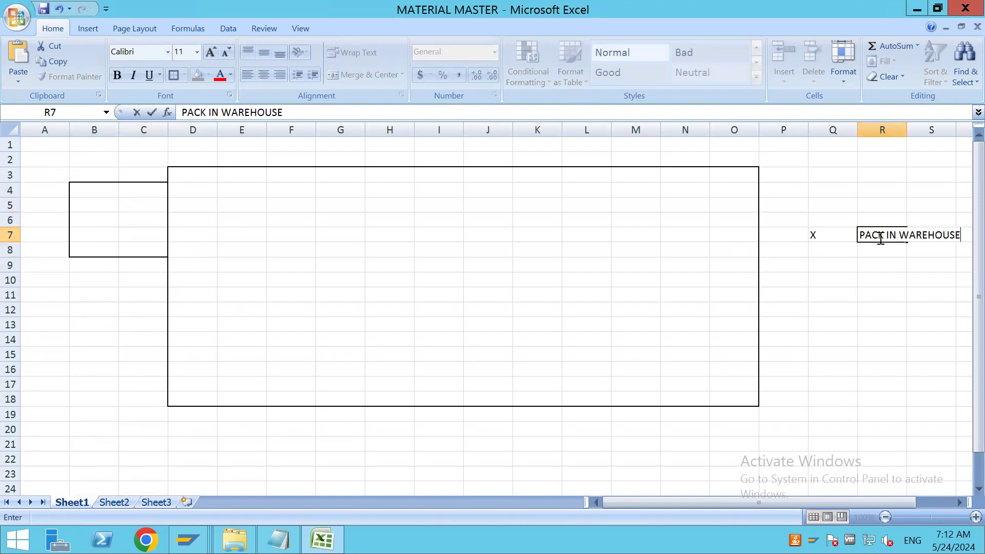
Add a second legend entry with Y in Q9 and NO NEED TO PACK, DIRECT PUT AWAY in R9
left_click(850, 266)
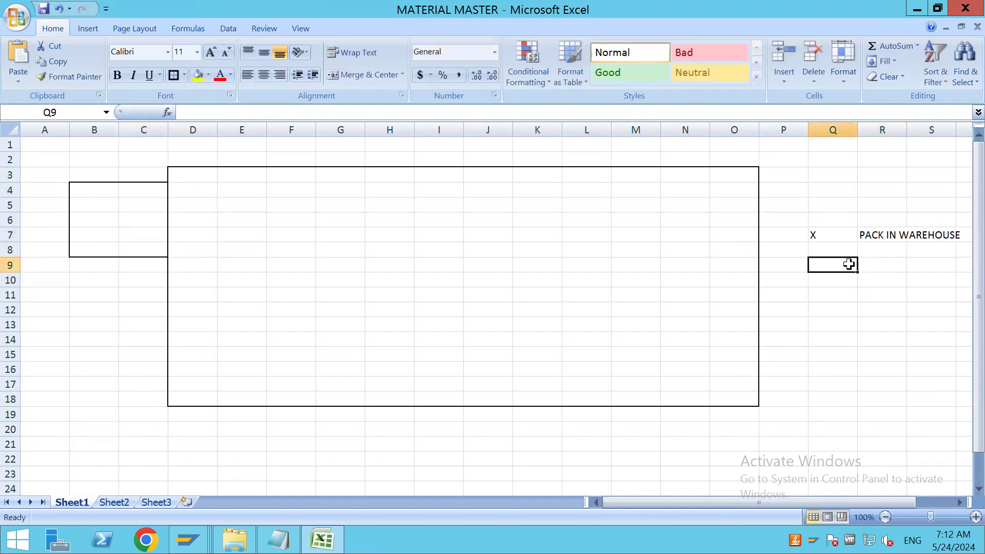
type("Y")
left_click(882, 263)
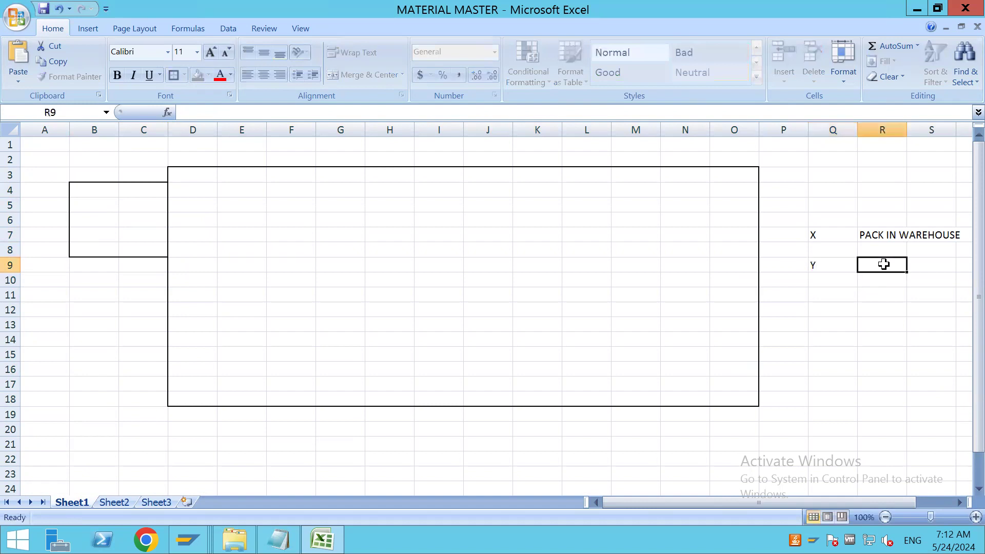
type("NO")
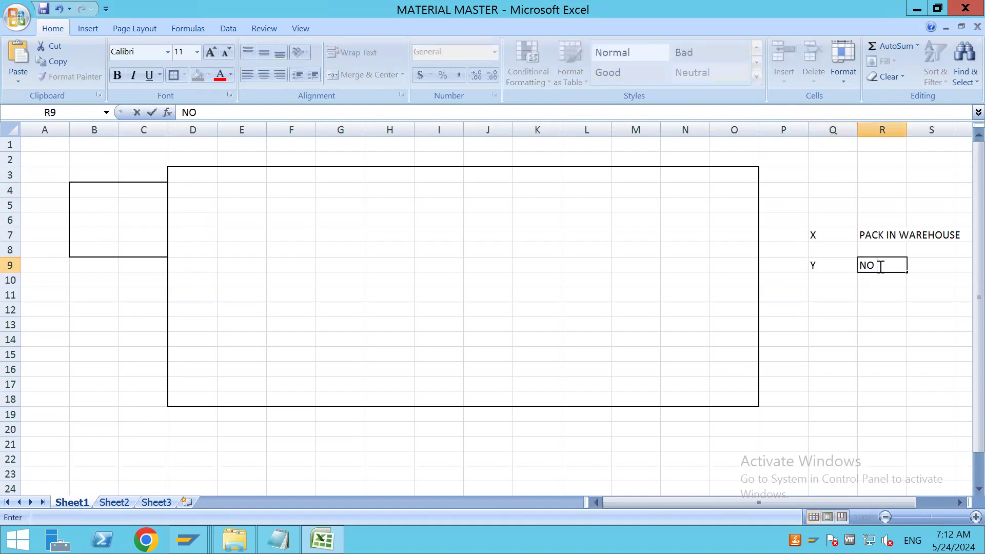
type(" NEED TO PACK")
type("DO")
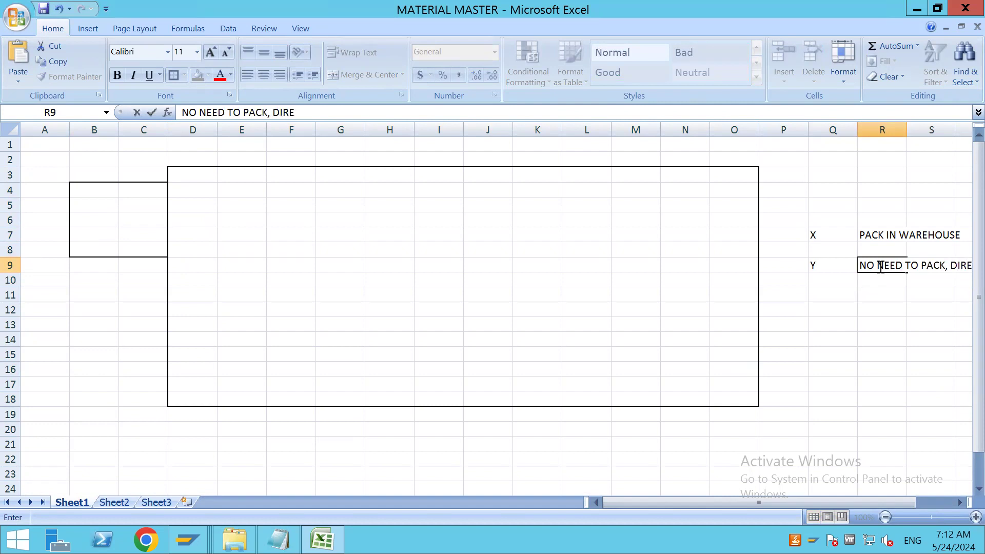
type("CT PUT AWAY")
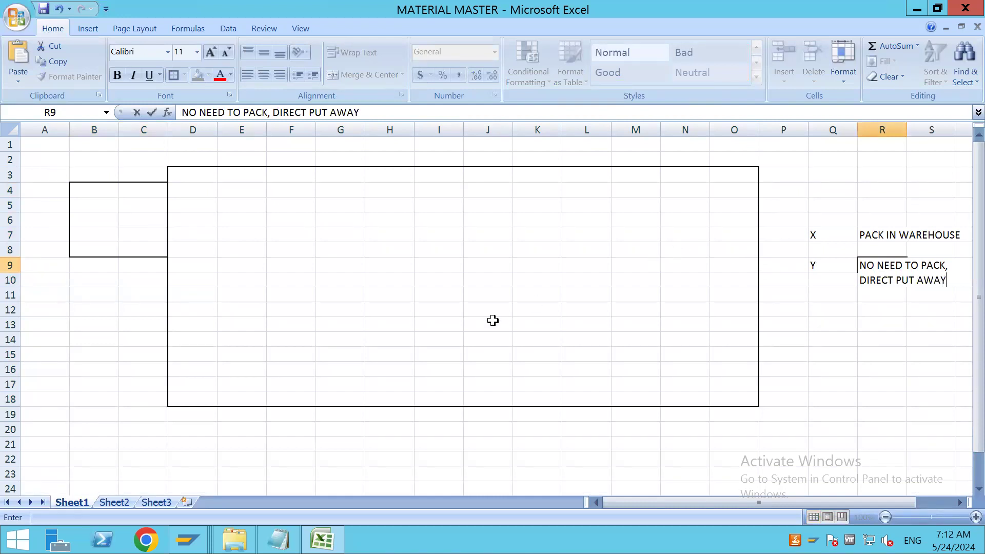
left_click(493, 321)
Outline D3:E18 as a separate zone inside the large box and enter X in D6
left_click_drag(207, 179, 252, 400)
left_click(174, 75)
left_click(211, 219)
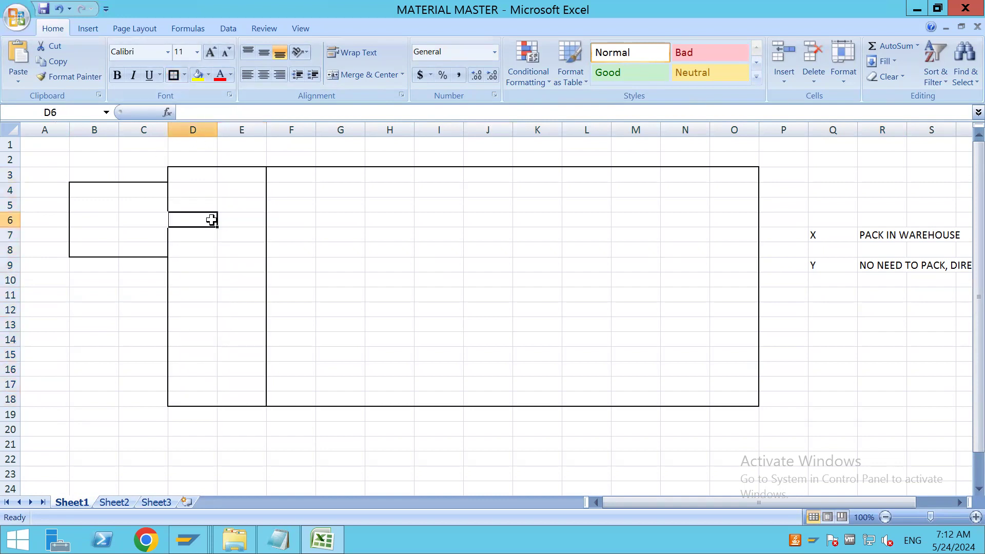
type("X")
left_click(328, 266)
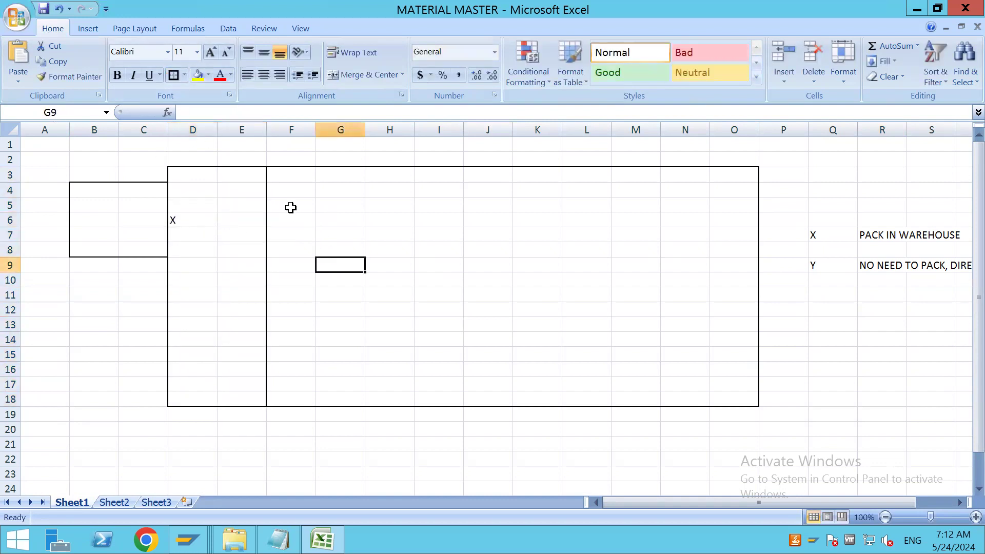
Outline G4:H8 with an outside border and apply all borders to K4:N8
left_click_drag(342, 192, 405, 246)
left_click(176, 76)
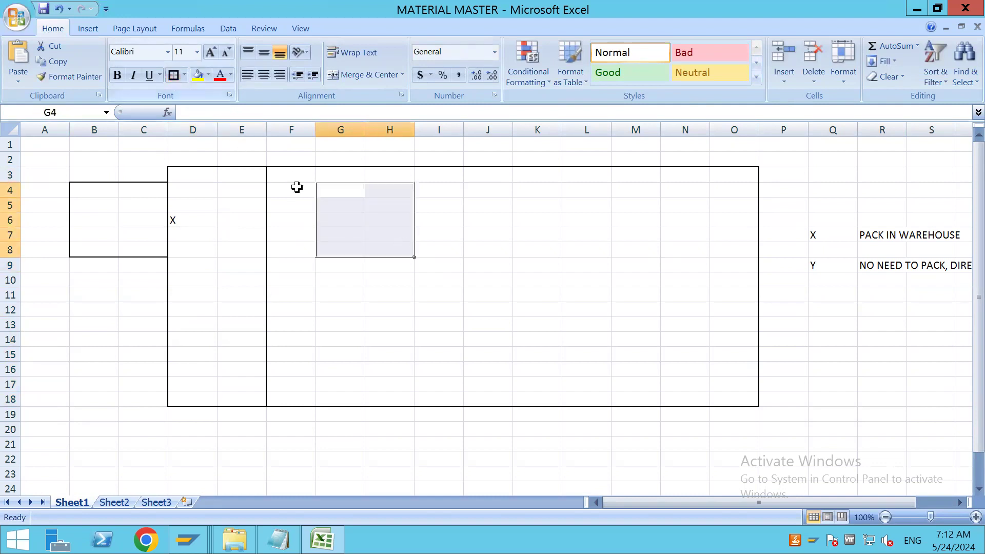
left_click_drag(543, 194, 669, 244)
left_click(184, 75)
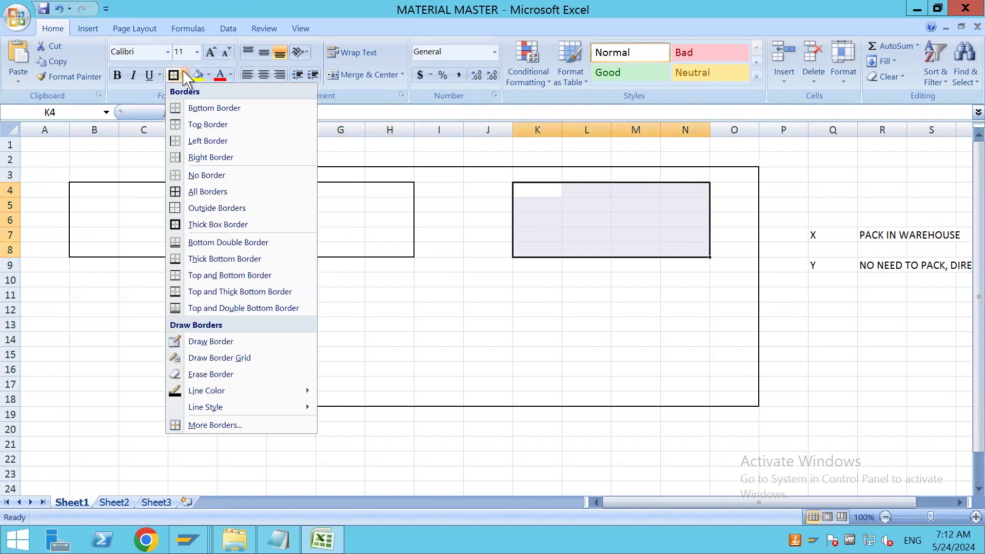
left_click(211, 191)
left_click(439, 280)
Label the G4:H8 box WORK CENTER in cell G3
left_click(358, 175)
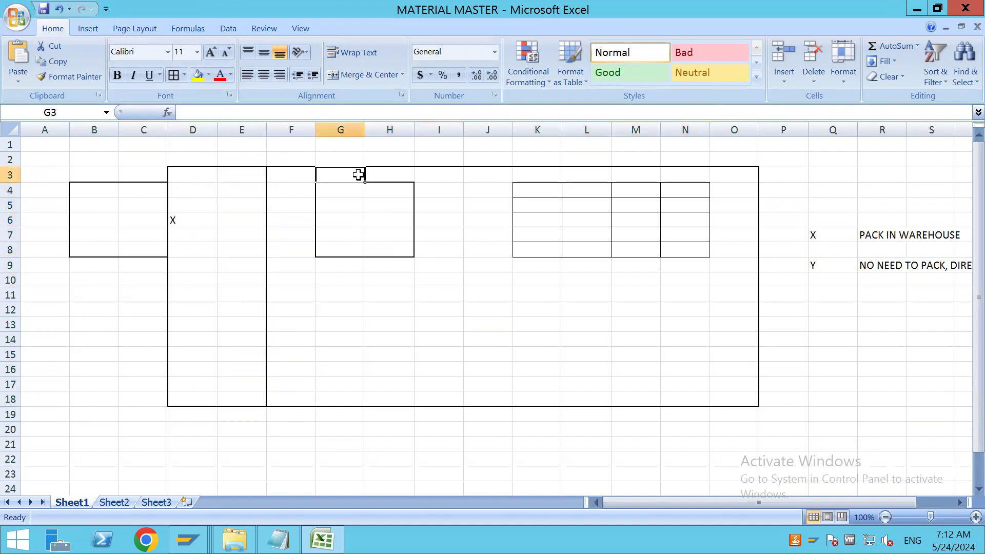
type("WORK CENT")
key("BackSpace")
type("NTER")
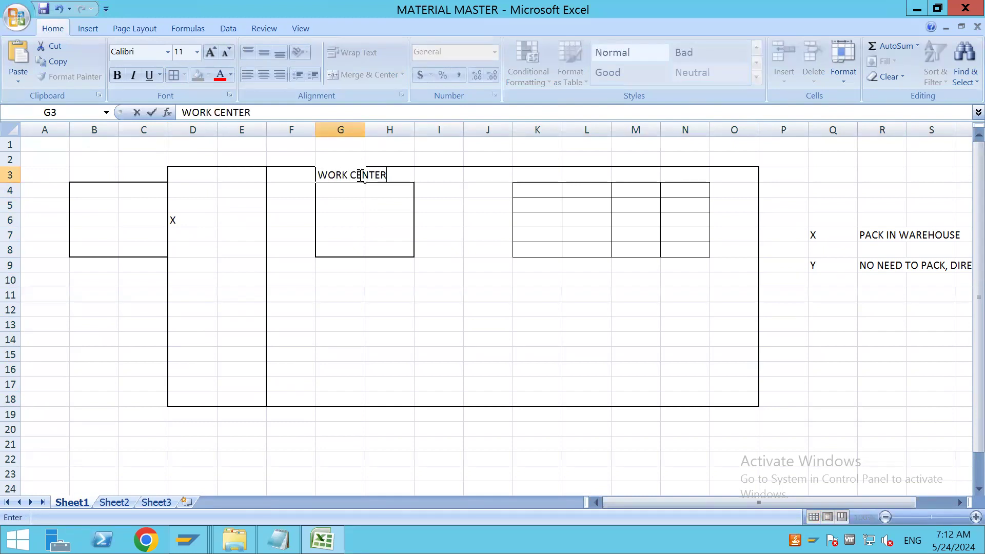
Label the D3:E18 zone with 9010 in E4 and GR-ZONE in E5
left_click(236, 185)
type("9")
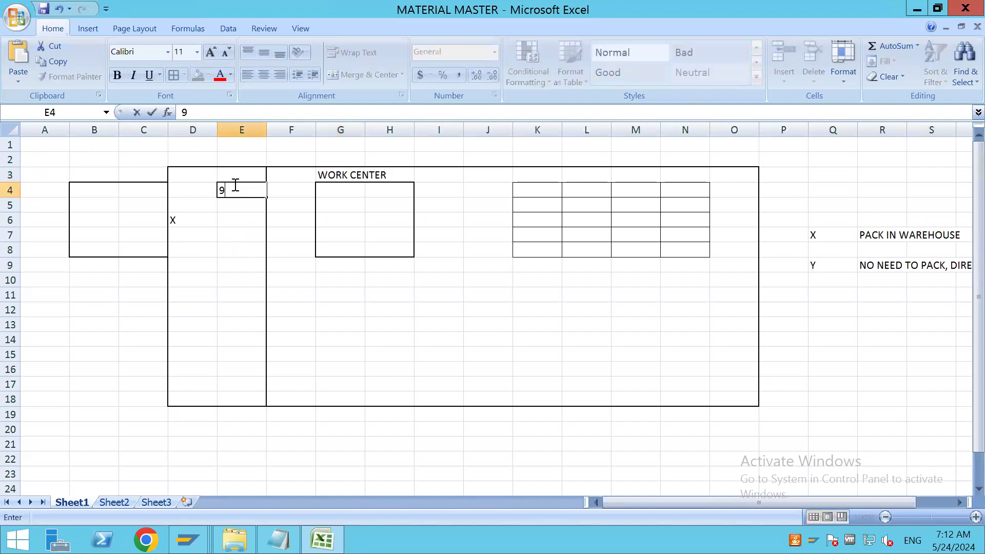
type("010")
left_click(240, 204)
type("GR-ZONE")
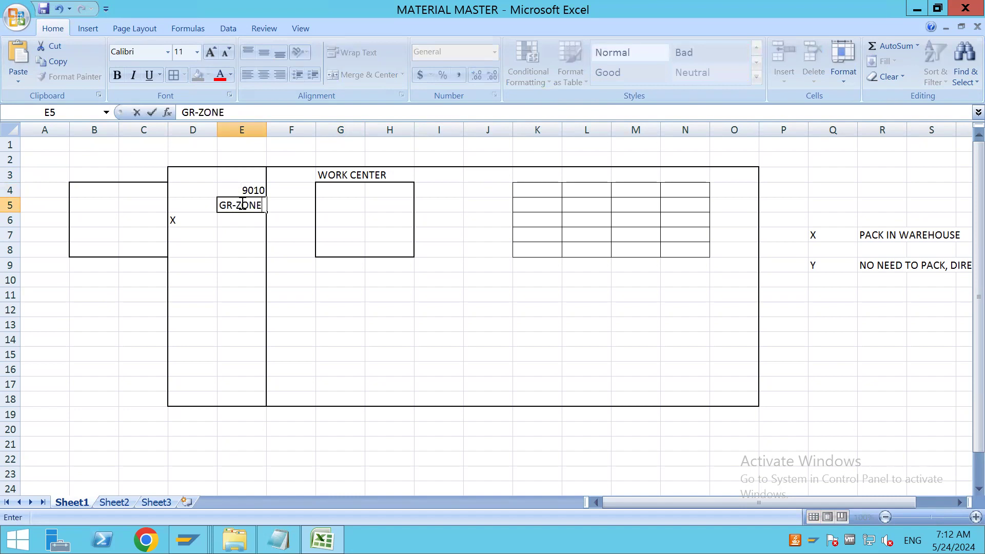
left_click(385, 344)
Enter the heading GC10 in L3 above the K4:N8 grid
left_click(591, 175)
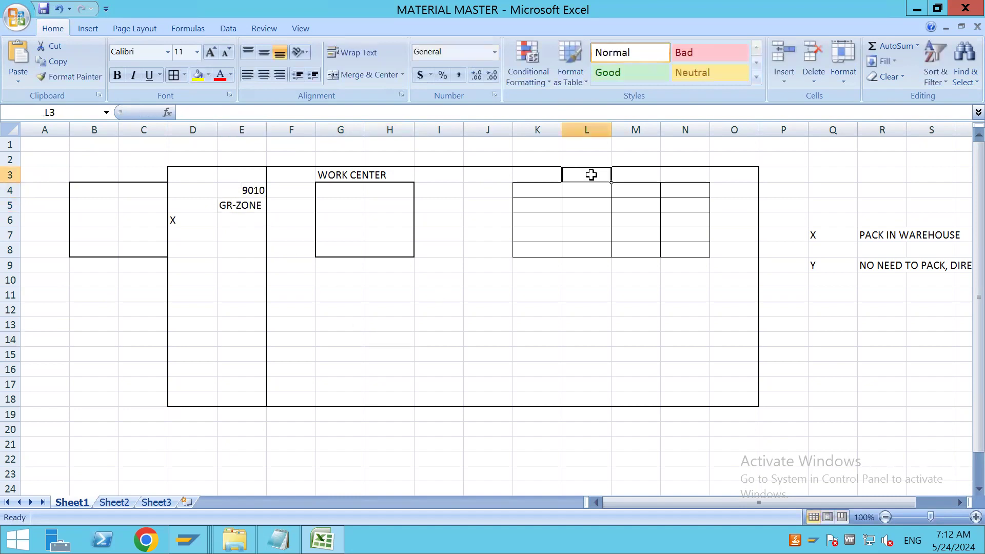
type("GC10")
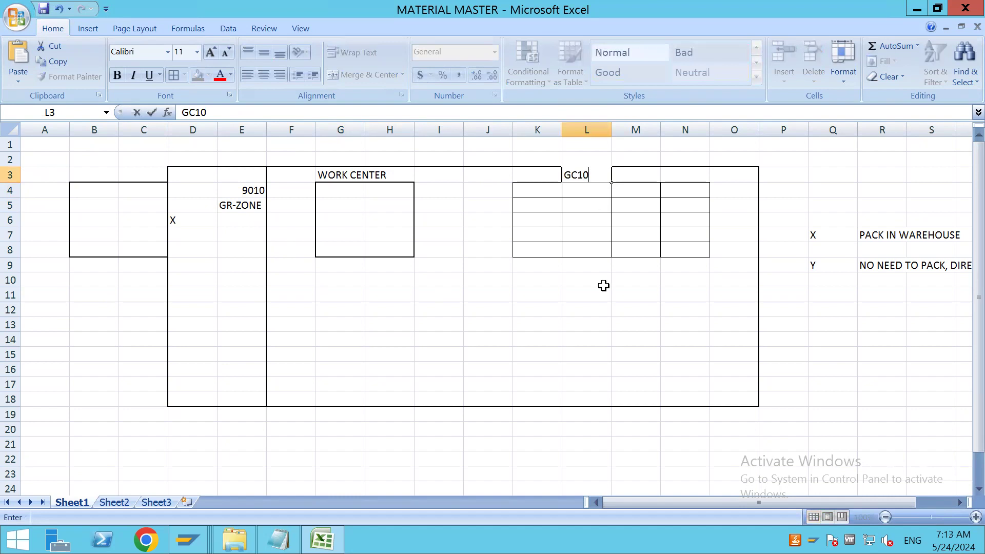
left_click(574, 295)
Apply all borders to K11:N15 and enter the heading GC20 above it in L10
left_click_drag(554, 292, 671, 359)
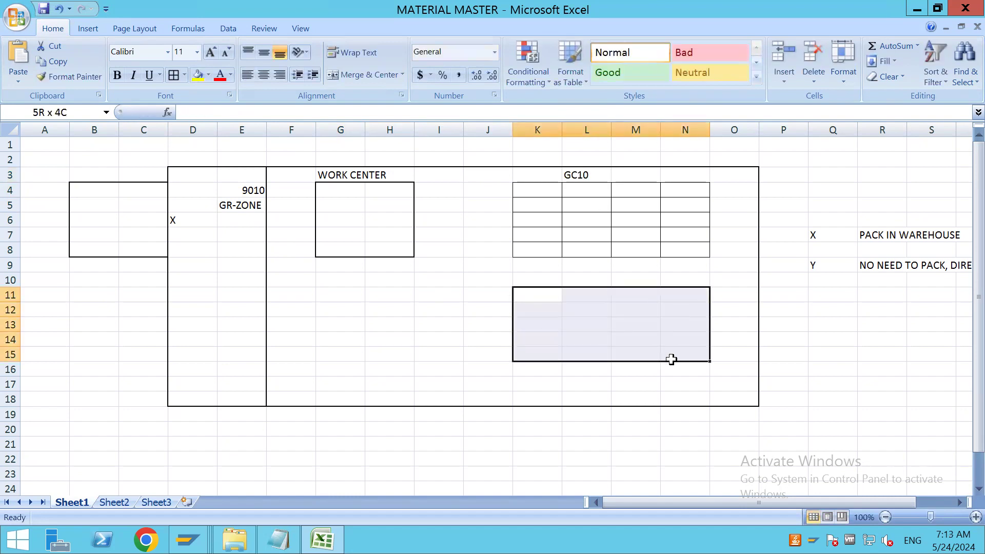
left_click(174, 75)
left_click(595, 279)
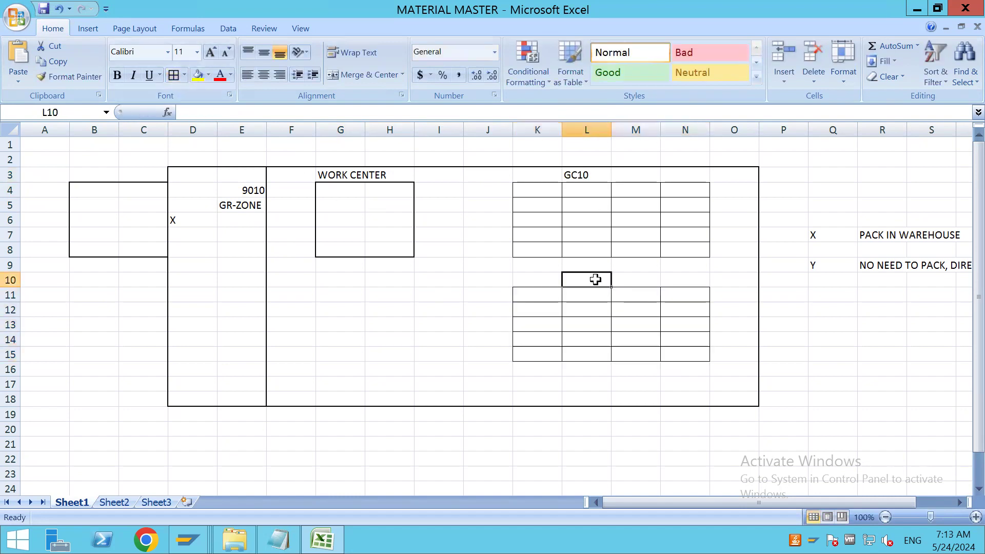
type("GC20")
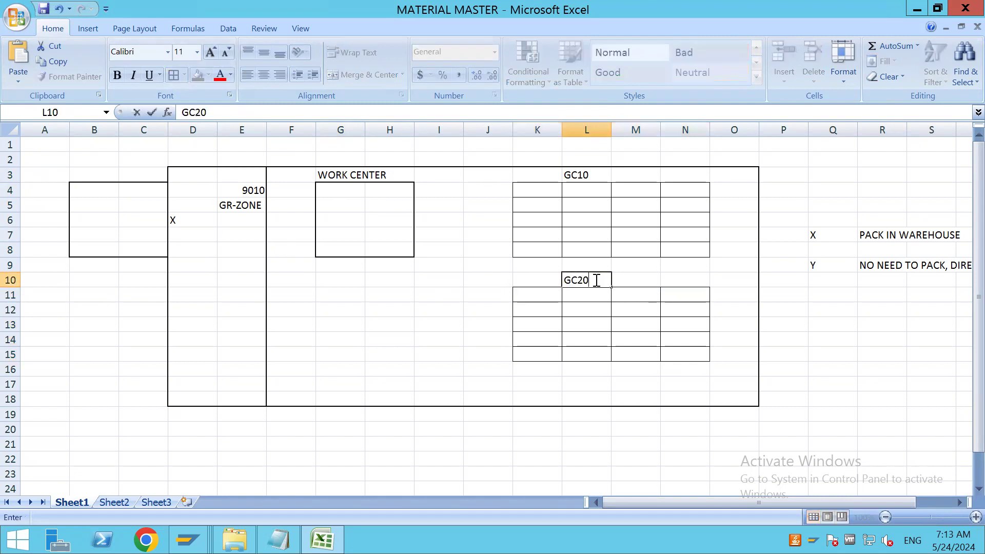
left_click(325, 389)
Enter Y in cell D13 of the GR-ZONE area
left_click(205, 323)
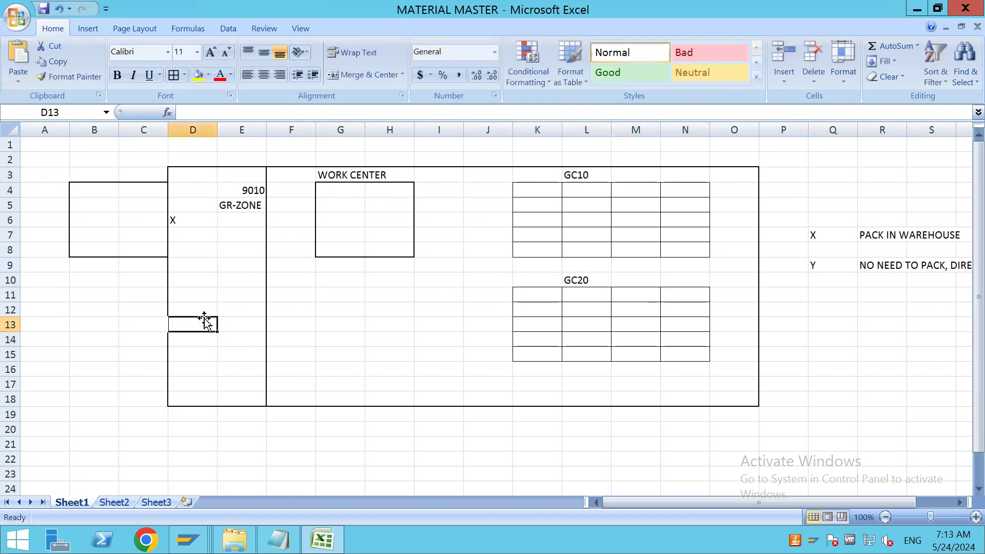
type("Y")
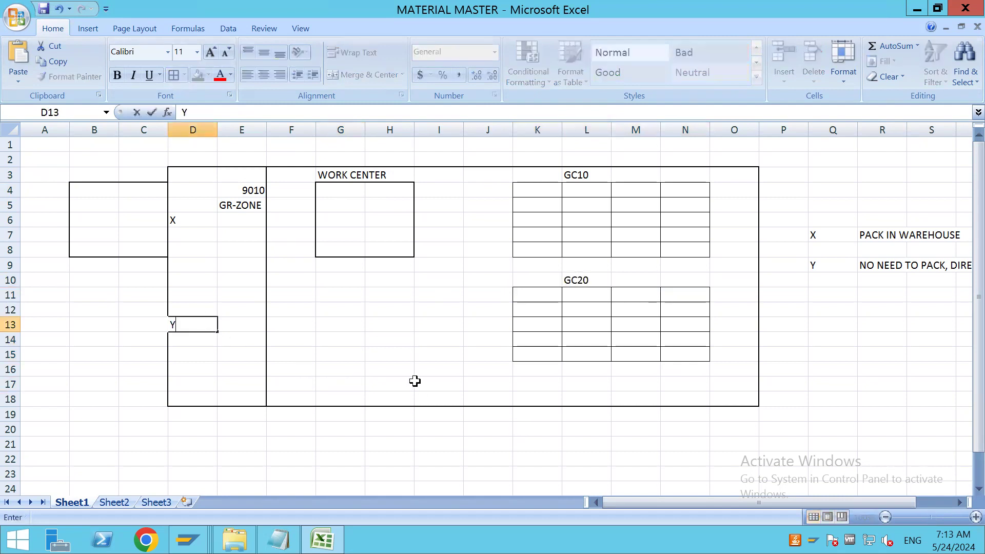
left_click(386, 367)
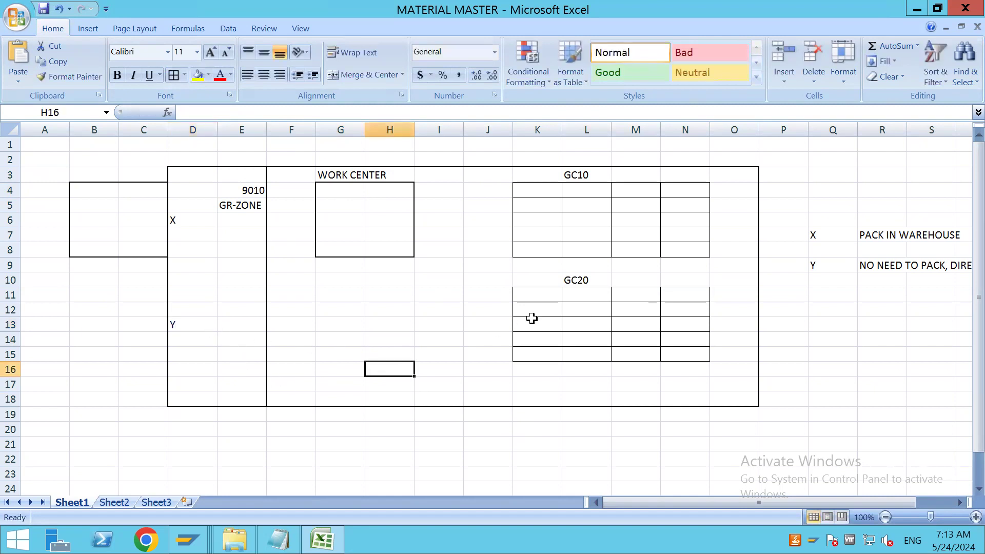
Draw one arrow from X to the WORK CENTER box and another from that box to the GC10 grid
left_click(87, 29)
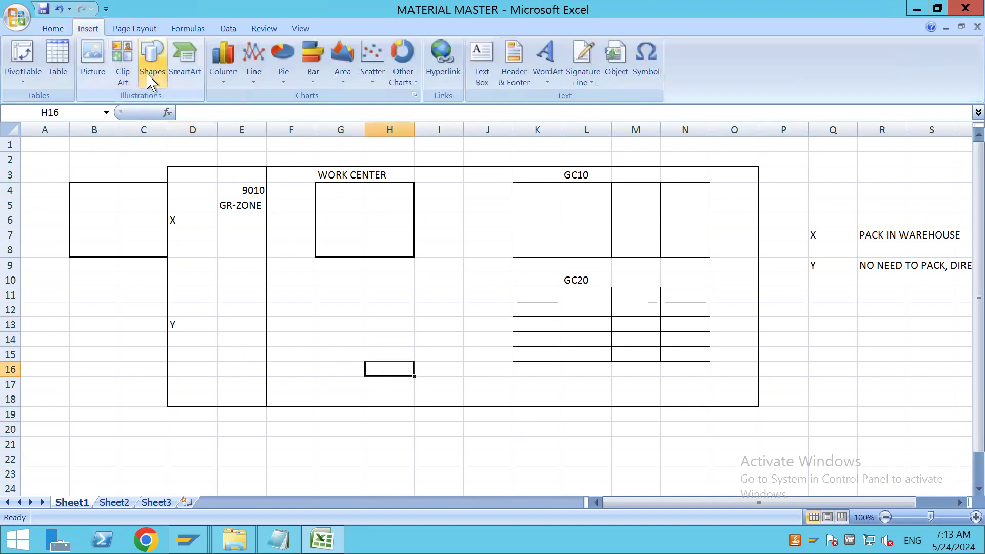
left_click(150, 77)
left_click(177, 117)
left_click_drag(189, 218, 335, 217)
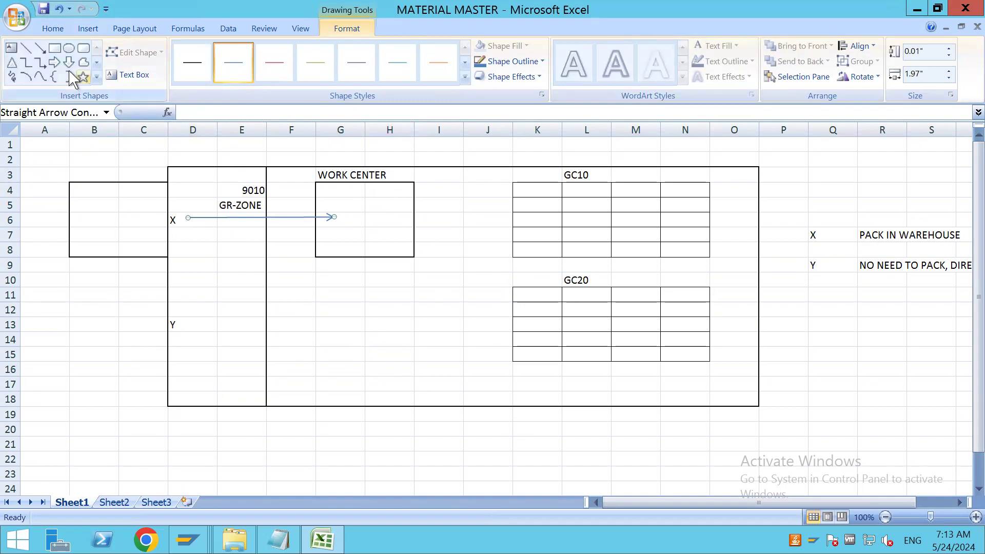
left_click(40, 48)
mouse_move(406, 215)
left_mouse_down()
mouse_move(539, 235)
mouse_move(543, 249)
left_mouse_up()
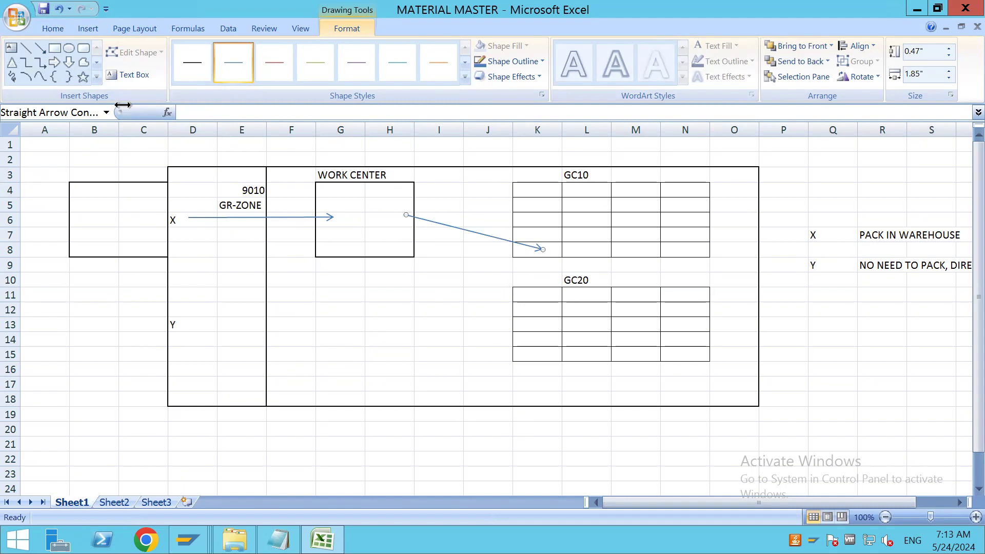
Draw an arrow from Y directly to the lower part of the GC20 grid
left_click(40, 49)
left_click_drag(189, 320, 522, 352)
left_click(382, 368)
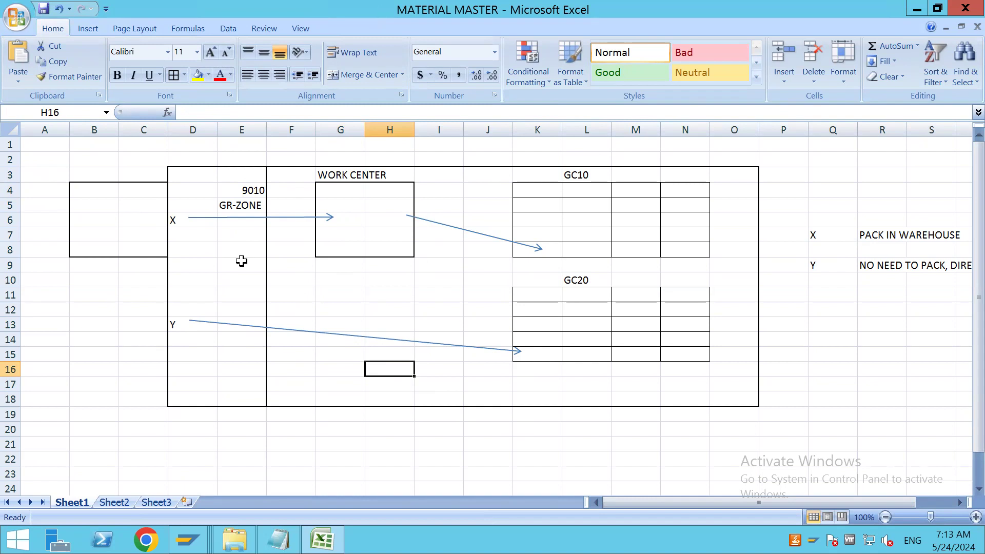
Enter 1010 in F7 under the X arrow and in F15 under the Y arrow
left_click(282, 233)
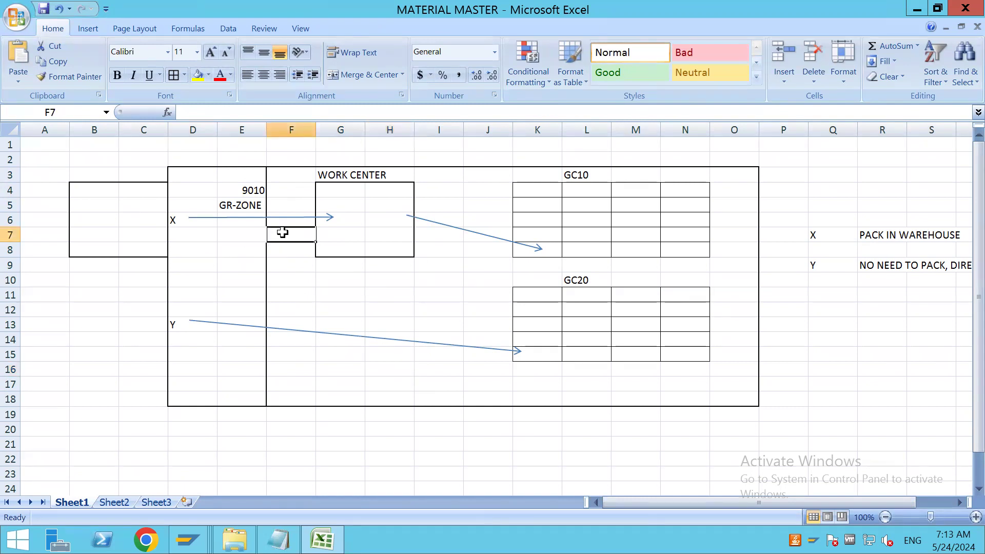
type("1010")
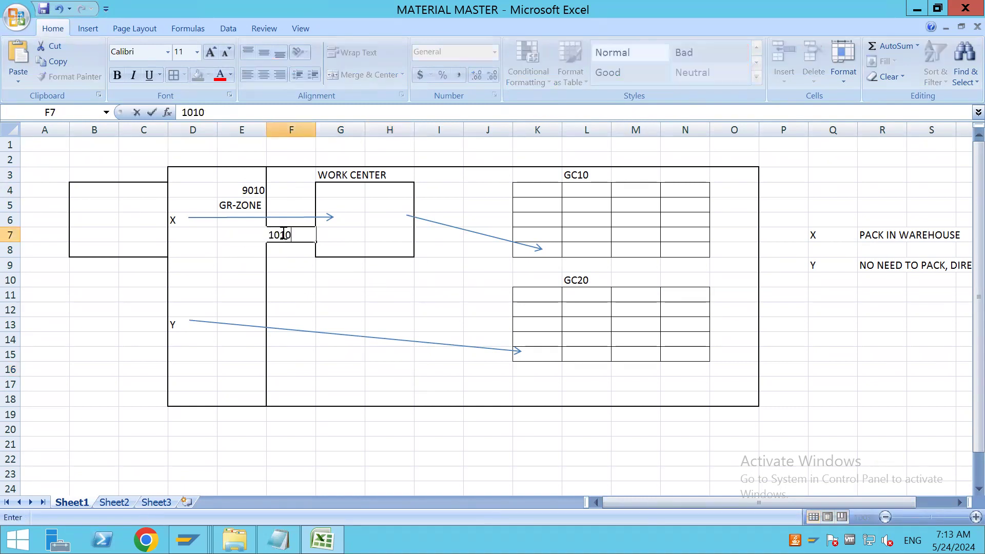
left_click(300, 262)
left_click(290, 240)
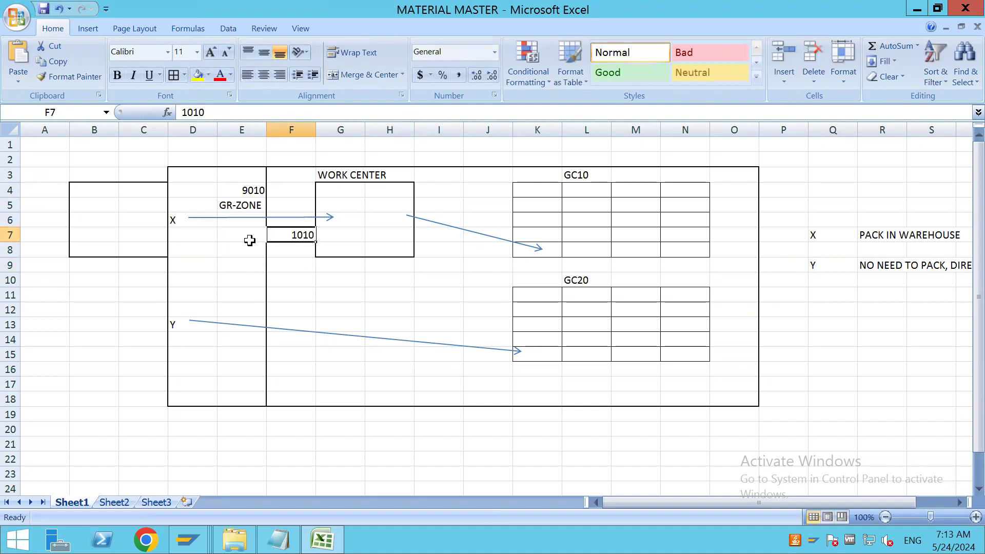
left_click(305, 354)
type("1010")
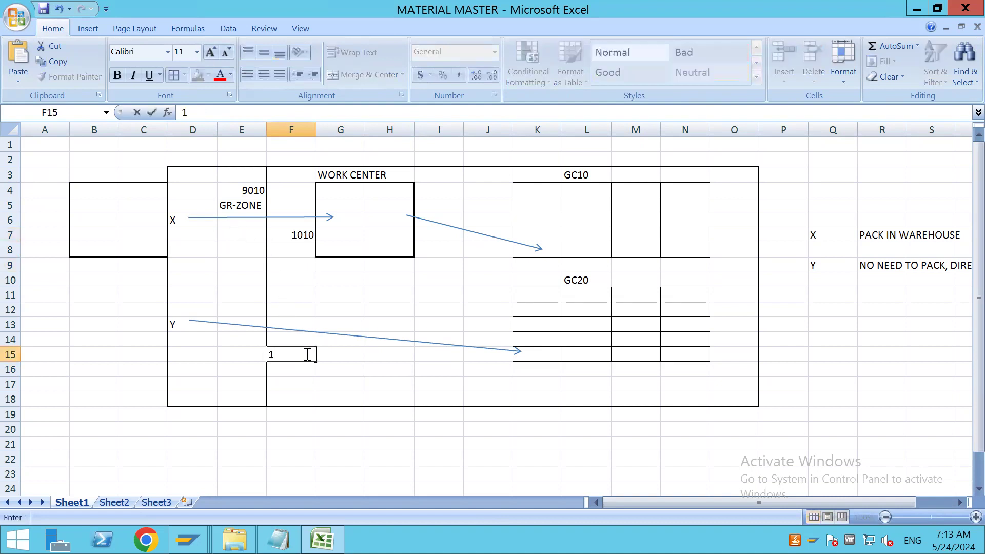
left_click(394, 378)
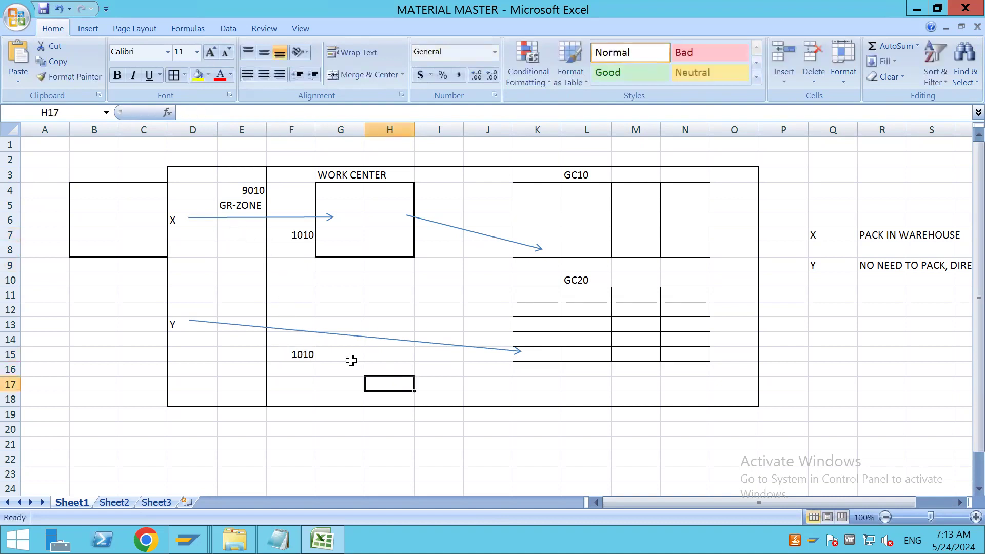
Change the number in F7 beside the WORK CENTER box to 1011
left_click(301, 235)
key("BackSpace")
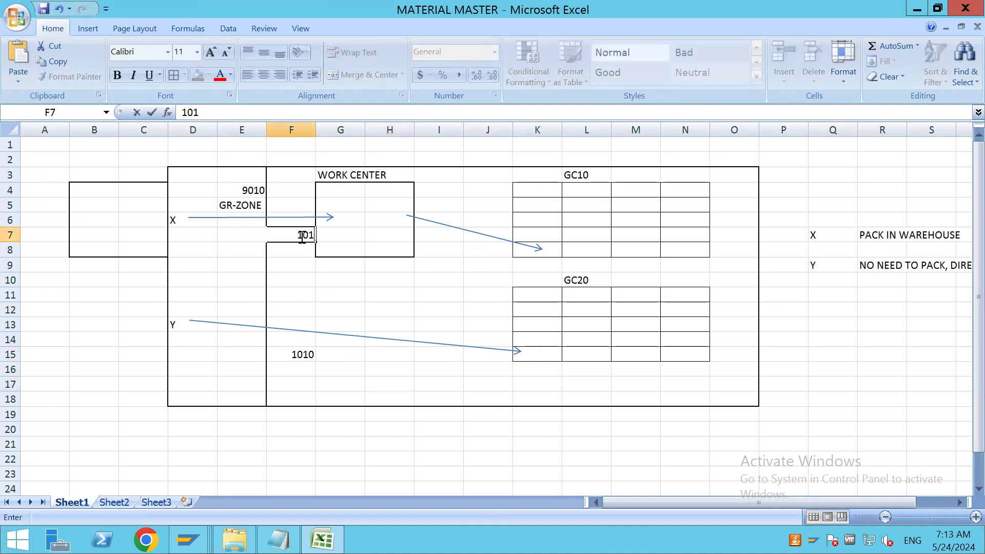
left_click(345, 307)
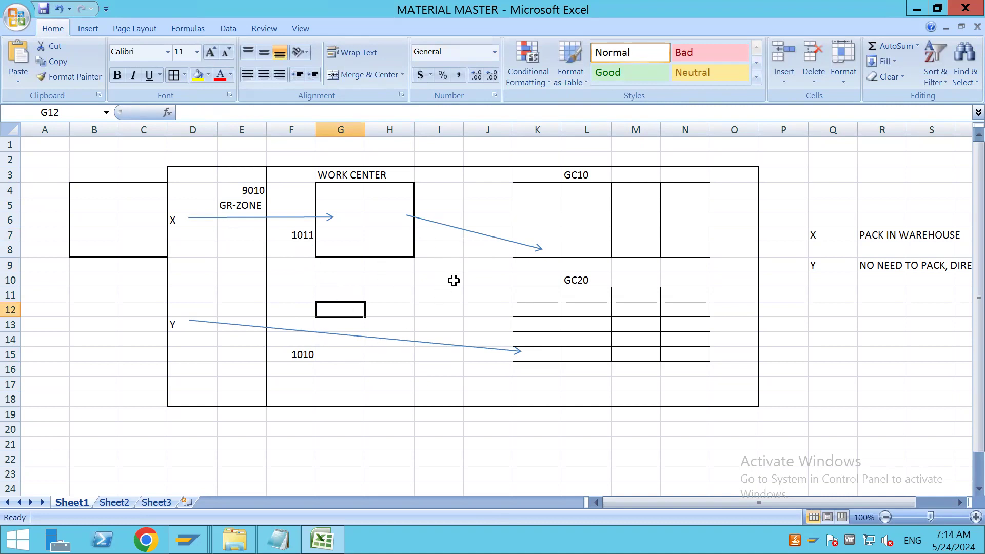
left_click(294, 236)
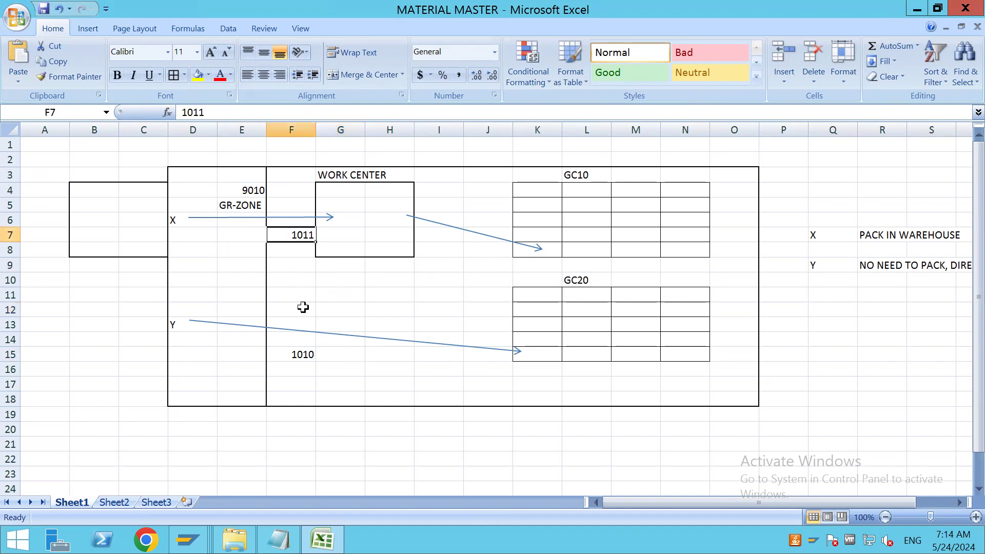
left_click(303, 352)
left_click(297, 237)
left_click(304, 359)
left_click(302, 240)
left_click(307, 354)
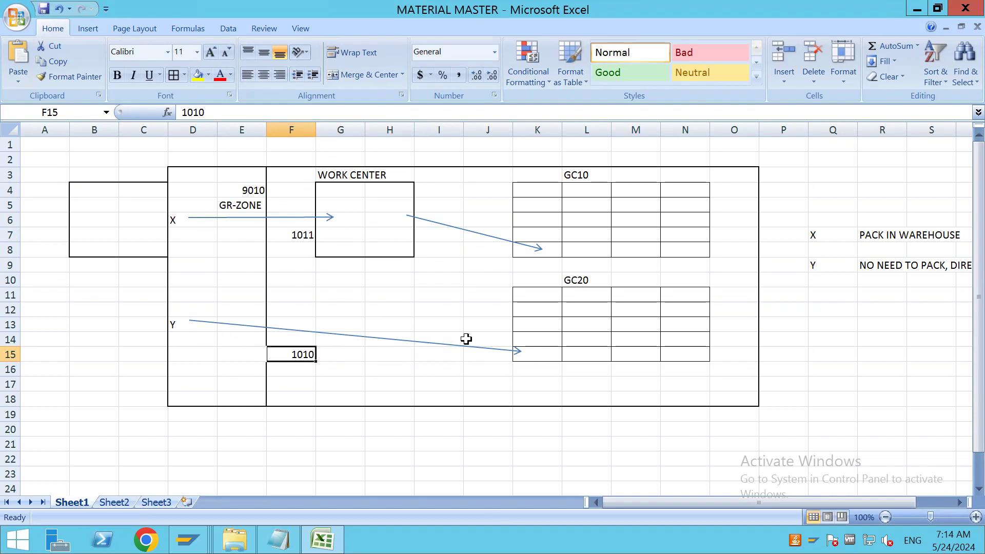
left_click(306, 236)
left_click(299, 354)
left_click(299, 234)
left_click(303, 356)
left_click(337, 432)
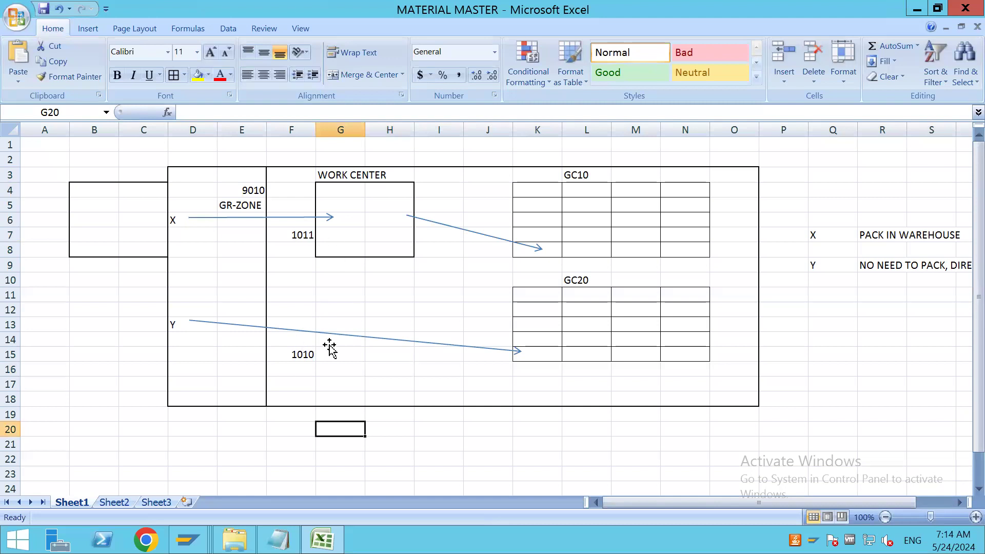
Start a list below the diagram with WHSE NUMBER in H20 and DOCUMENT TYPE in H21
left_click(381, 434)
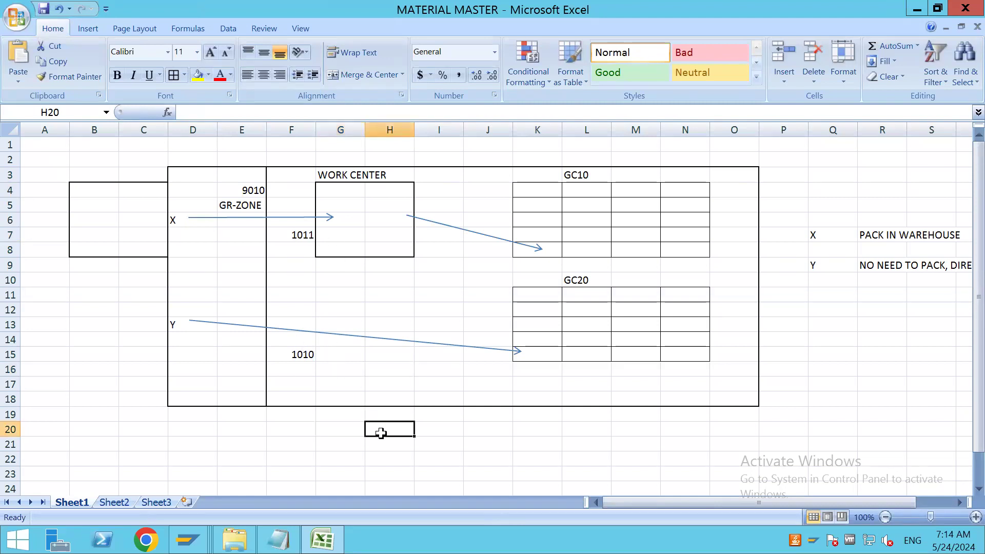
type("WHSE NUMBER")
key("Return")
type("C")
key("BackSpace")
type("DOC")
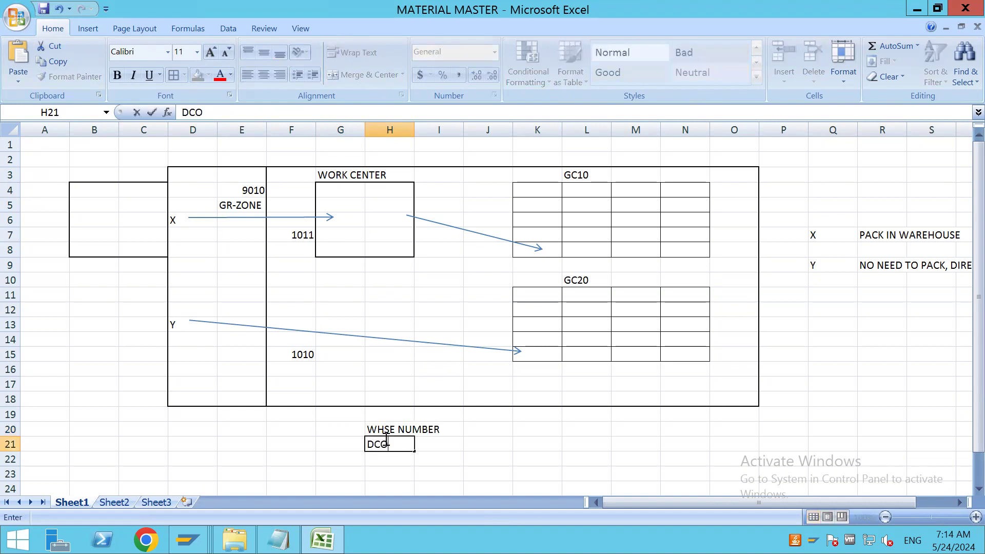
type("UKEN")
key("BackSpace")
type("MENT TYPE")
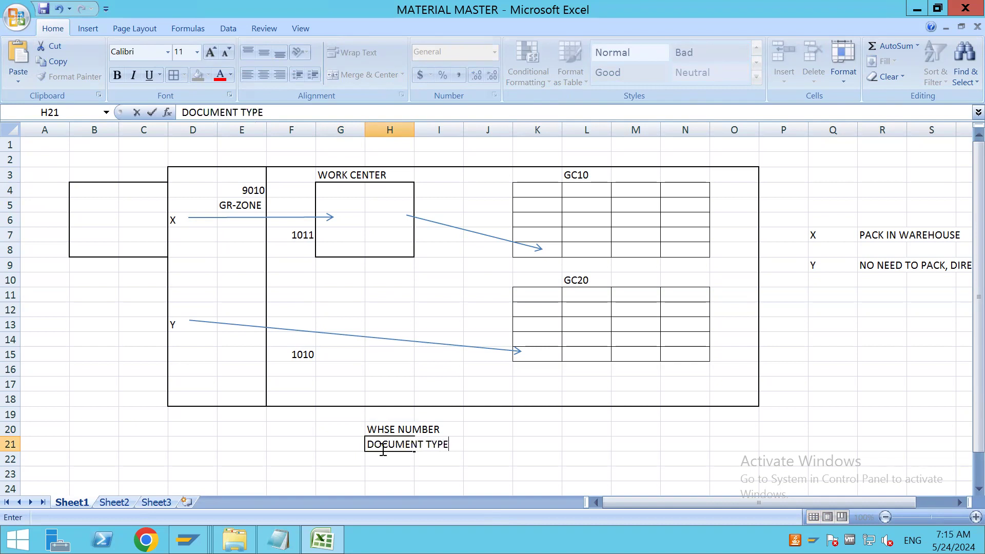
Continue the list with ITEM TYPE in H22, DELIVERY PRIORITY in H23 and PTDI in H24
key("Return")
type("ITEM TYPE")
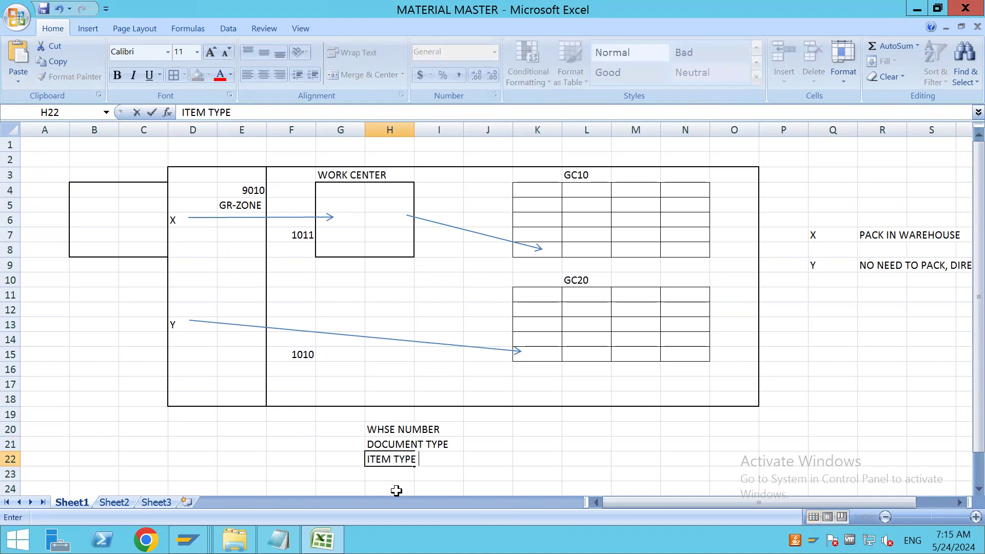
key("Return")
type("DELIVERY PRIORIT")
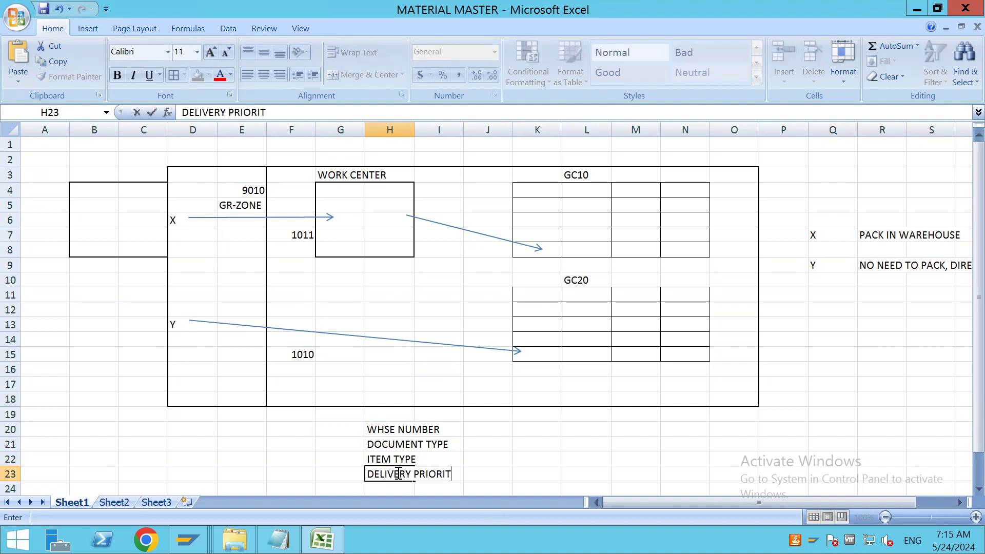
type("Y")
left_click(393, 488)
type("PTDI")
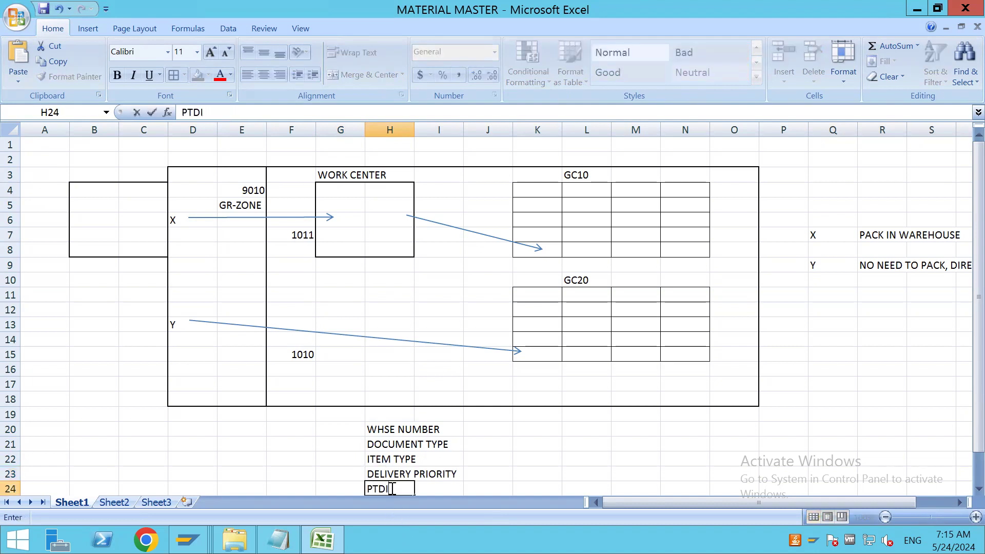
left_click(521, 461)
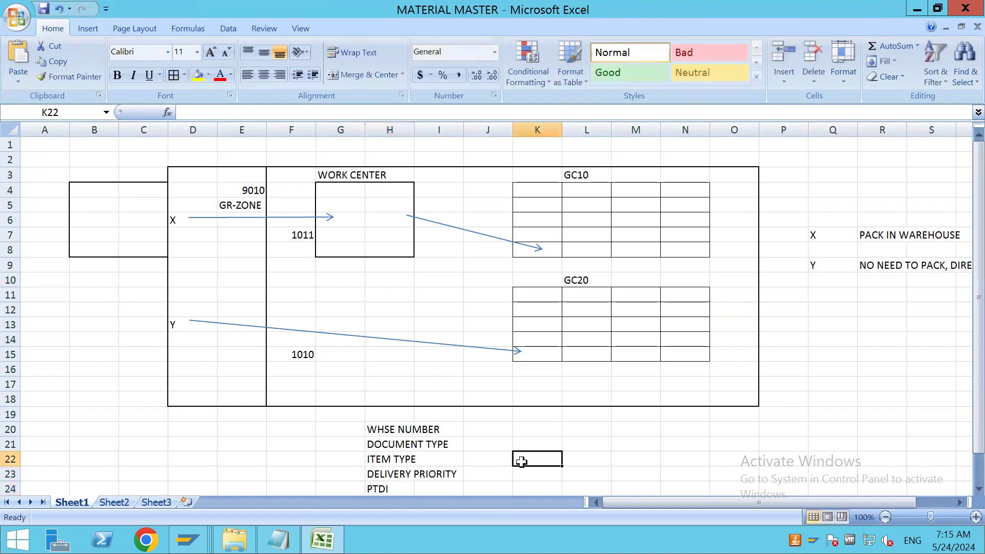
Fill the PTDI cell H24 with yellow and enter PRODUCT MASTER in J24 on the same row
scroll(521, 461, "down", 1)
left_click(384, 443)
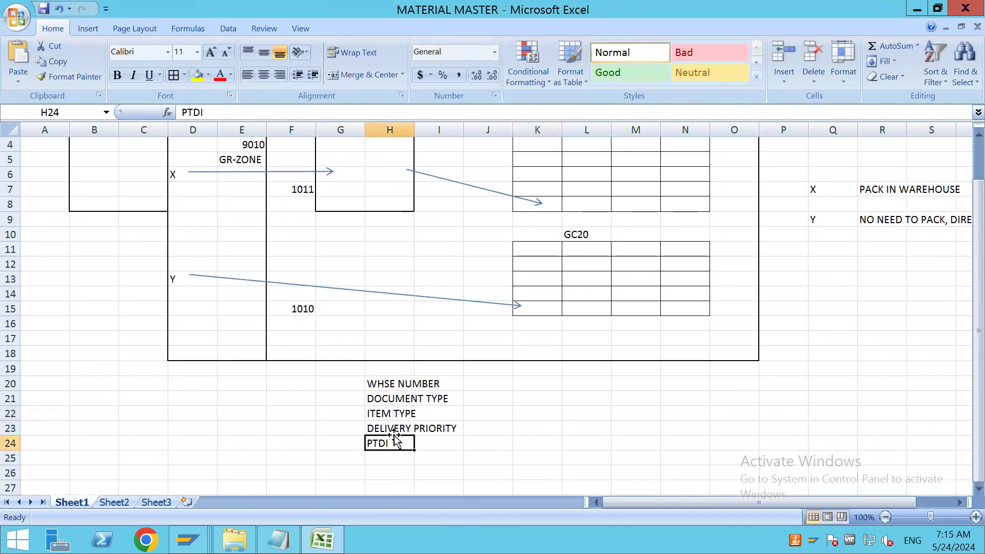
left_click(199, 77)
left_click(499, 444)
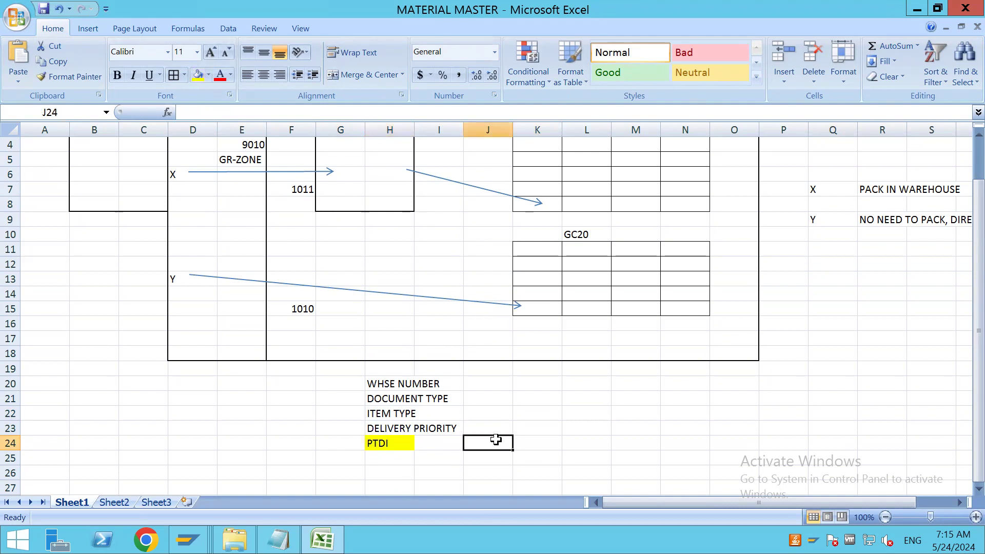
type("PRODUCT MASTER")
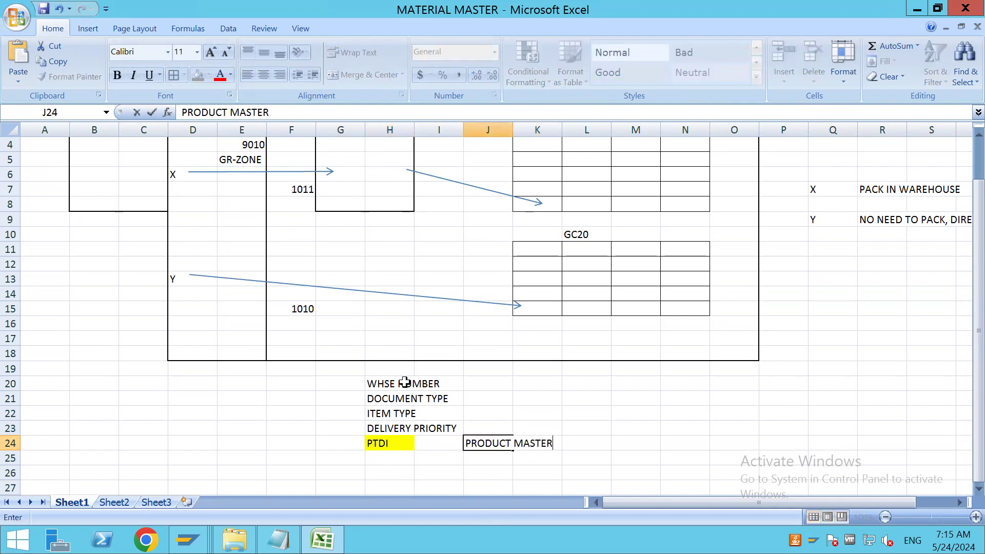
Fill H20:H23 with light green and autofit column H to its text
left_click_drag(400, 383, 403, 431)
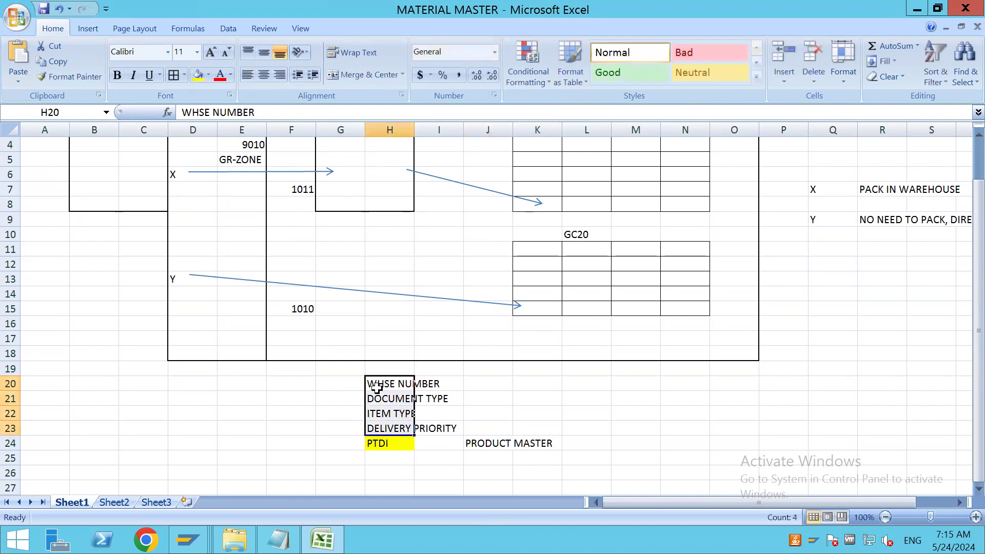
left_click(209, 75)
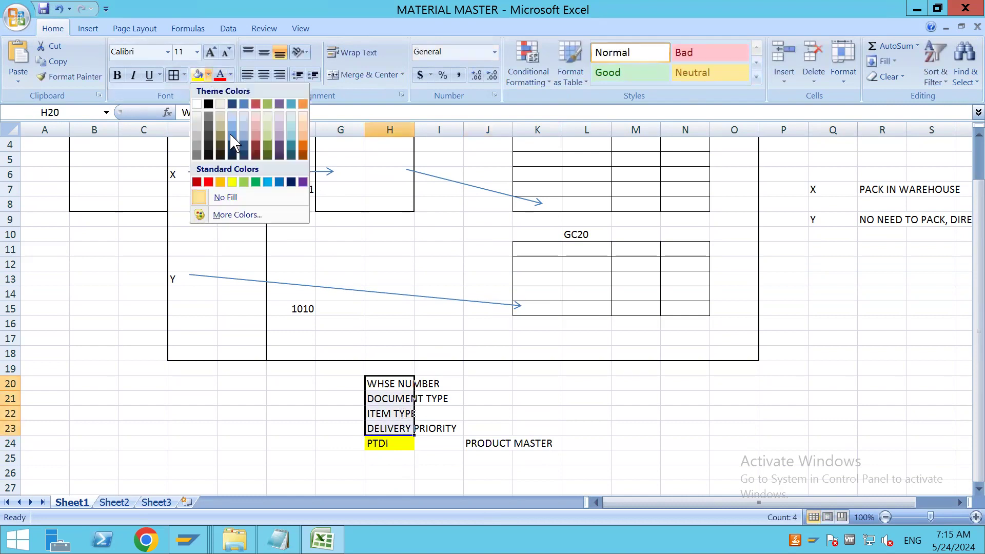
left_click(244, 181)
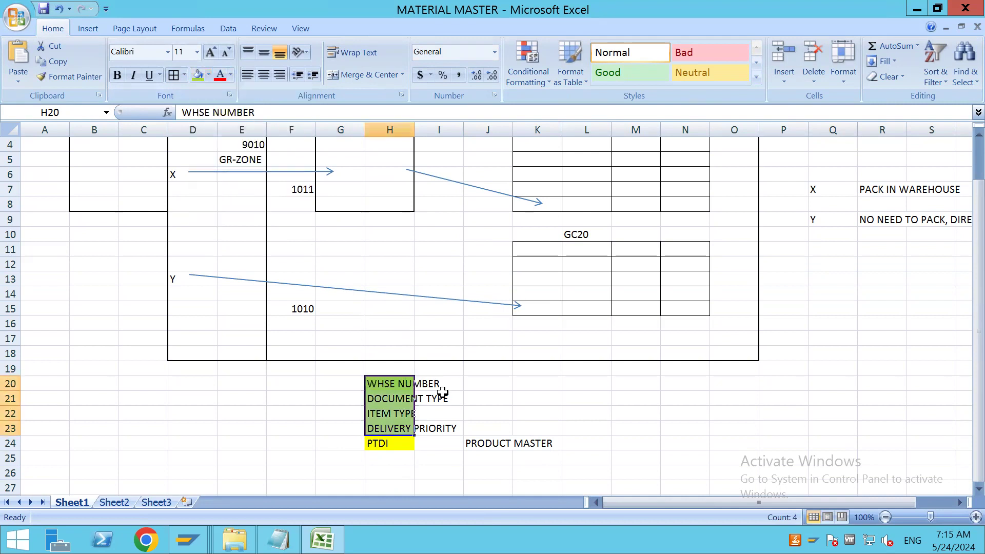
double_click(414, 124)
left_click(494, 387)
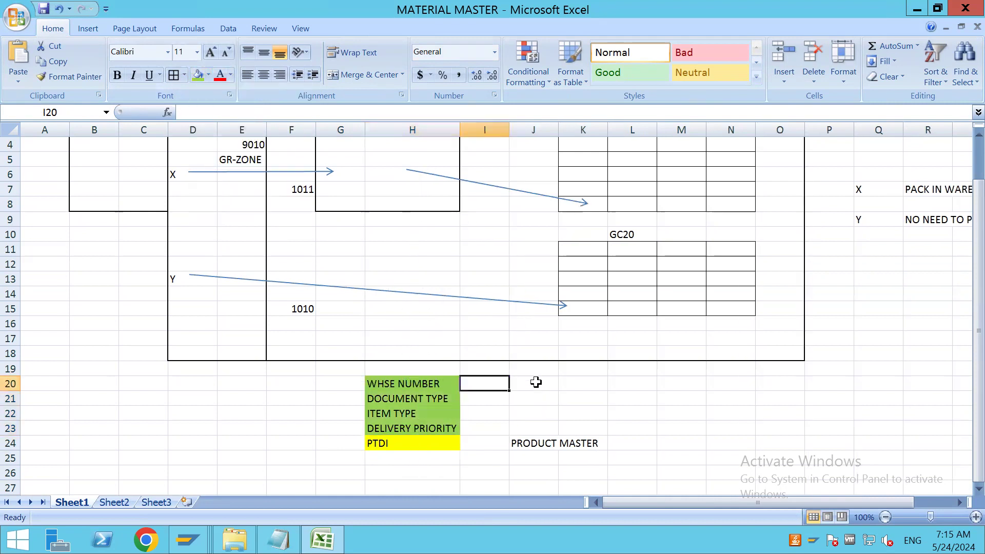
Merge and center J20:J23 beside the green cells and enter DOCUMENT in the merged cell
double_click(536, 382)
left_click(573, 406)
left_click_drag(530, 383, 535, 431)
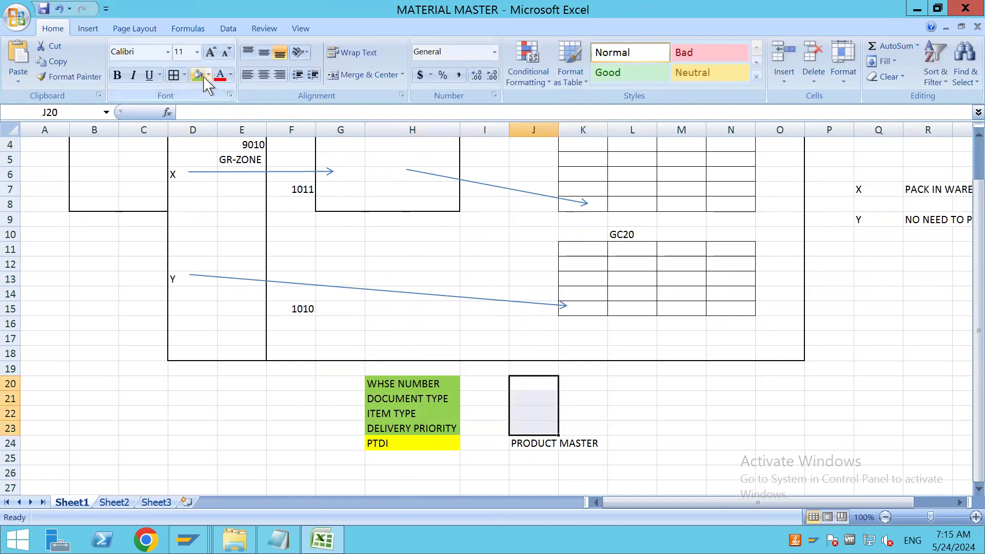
left_click(361, 74)
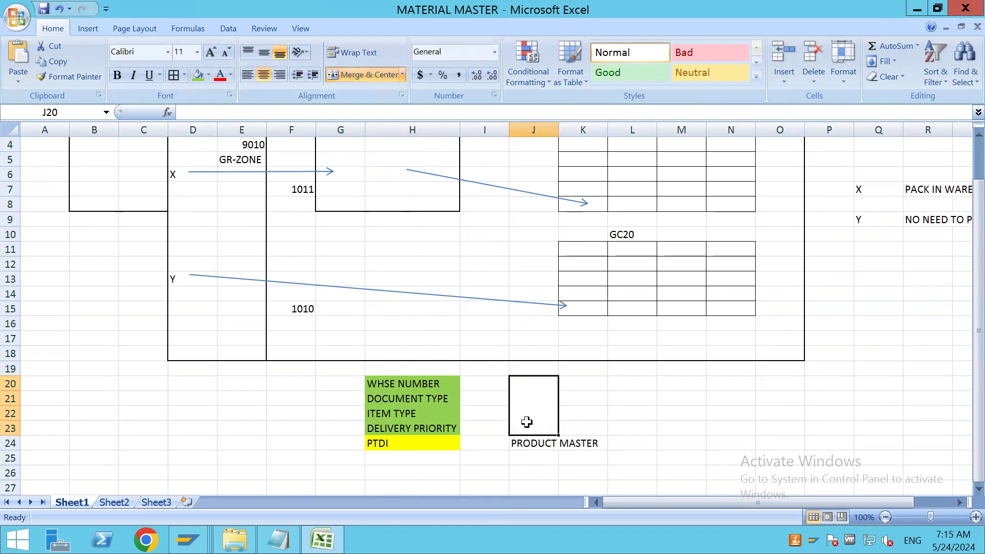
type("DOCUMENT")
left_click(300, 190)
left_click(300, 308)
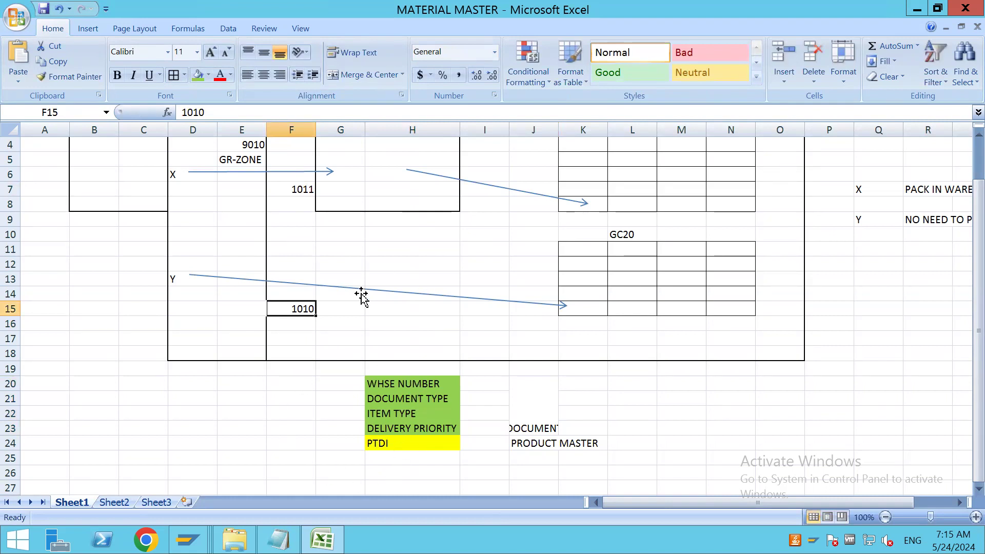
left_click(394, 444)
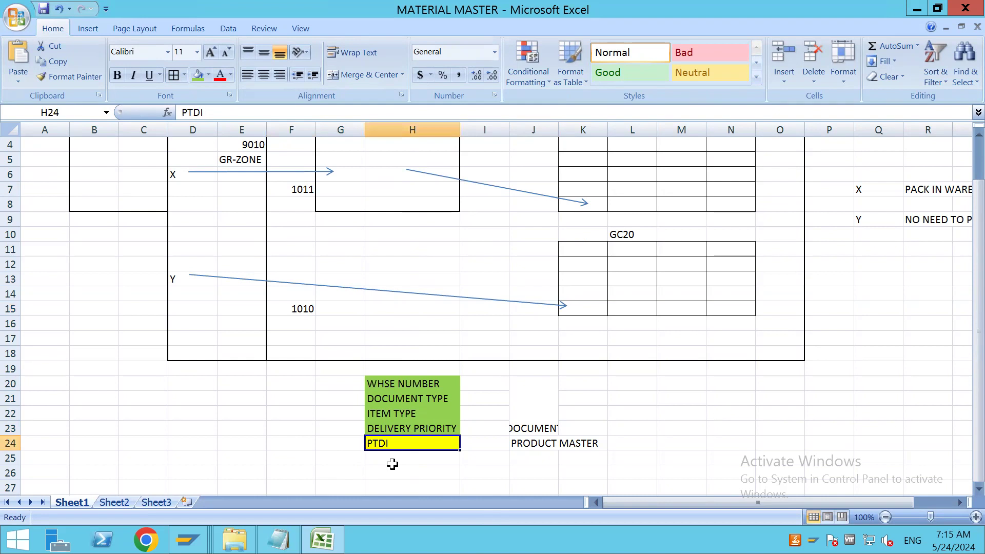
left_click(542, 448)
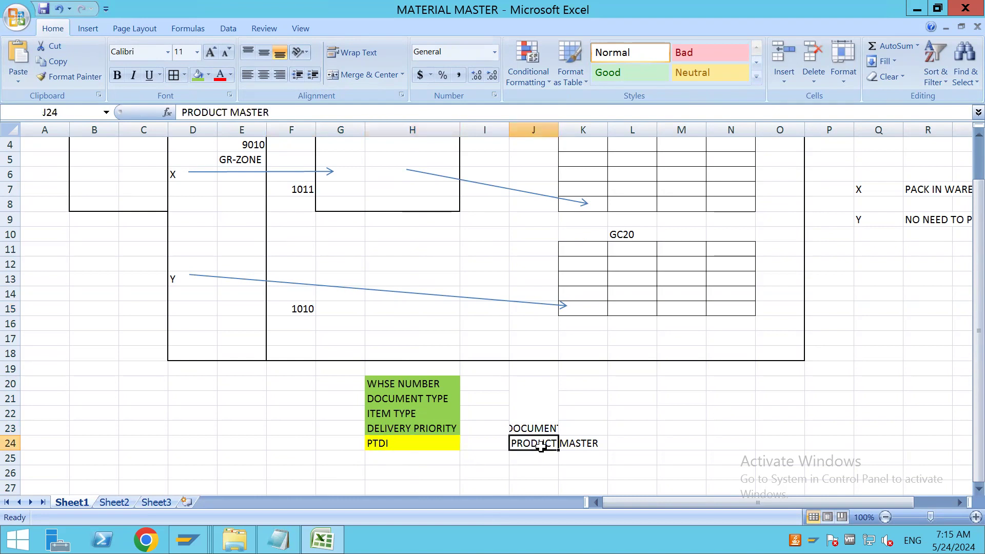
left_click(417, 438)
Switch to Warehouse Product Maintenance in SAP, copy product number 7934 and place the cursor in the Proc.Type Det. Ind. field
key("alt+Tab")
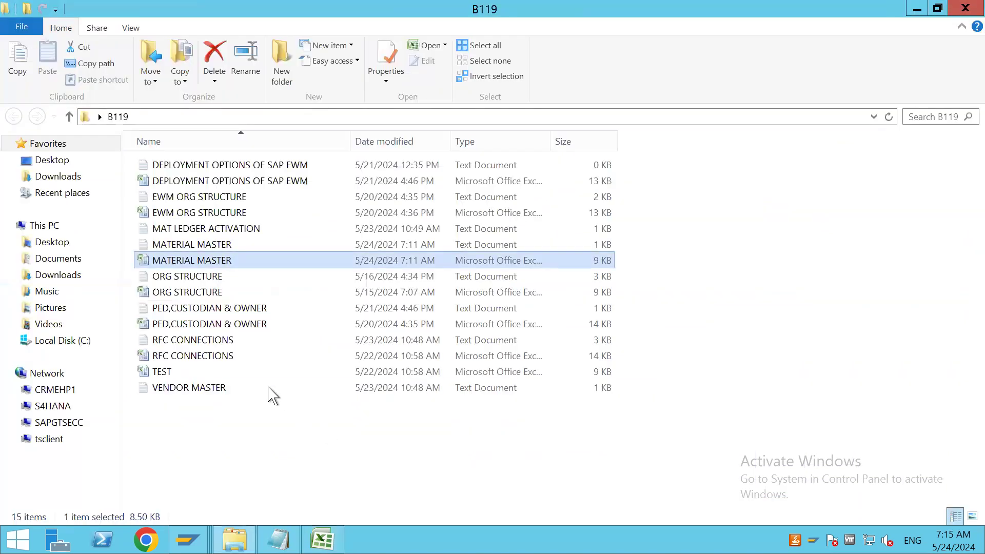
key("alt+Tab")
key("Tab")
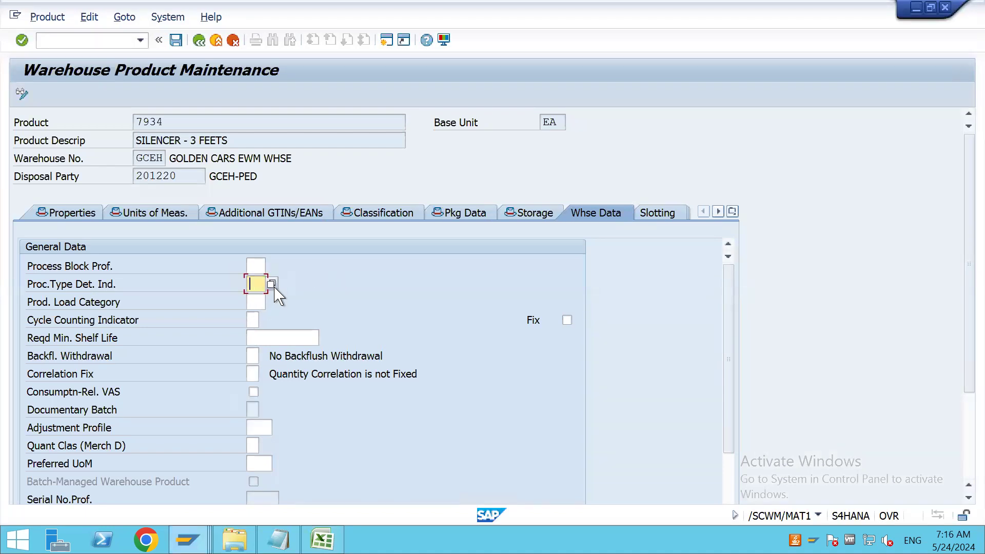
left_click_drag(170, 121, 134, 121)
key("ctrl+c")
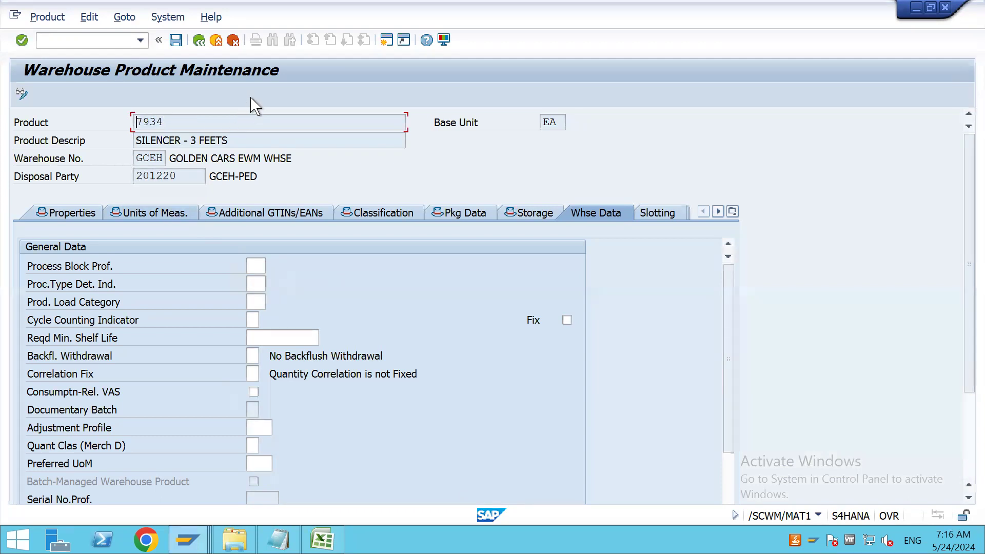
left_click(255, 287)
Switch back to the MATERIAL MASTER workbook in Excel and review the X route with its number in F7
left_click(322, 540)
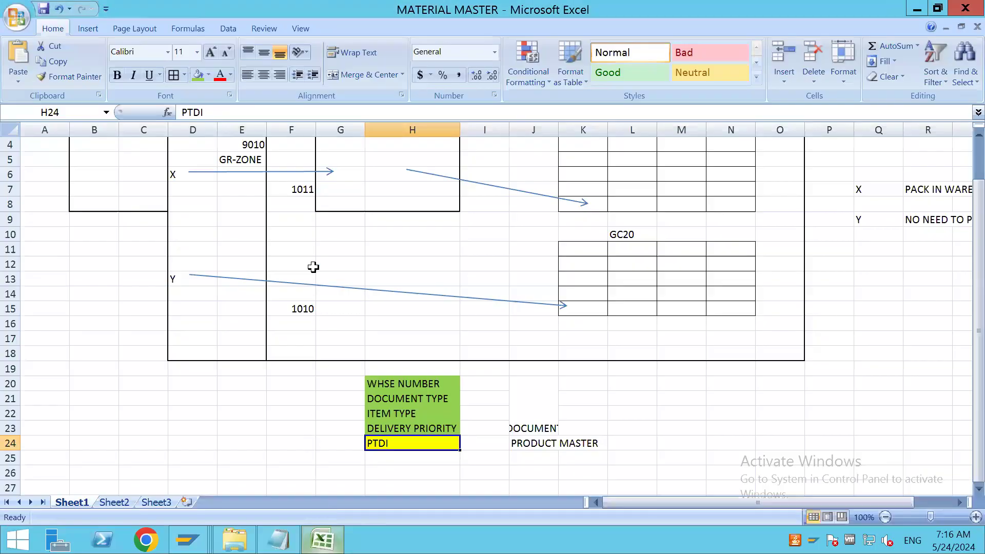
left_click(301, 190)
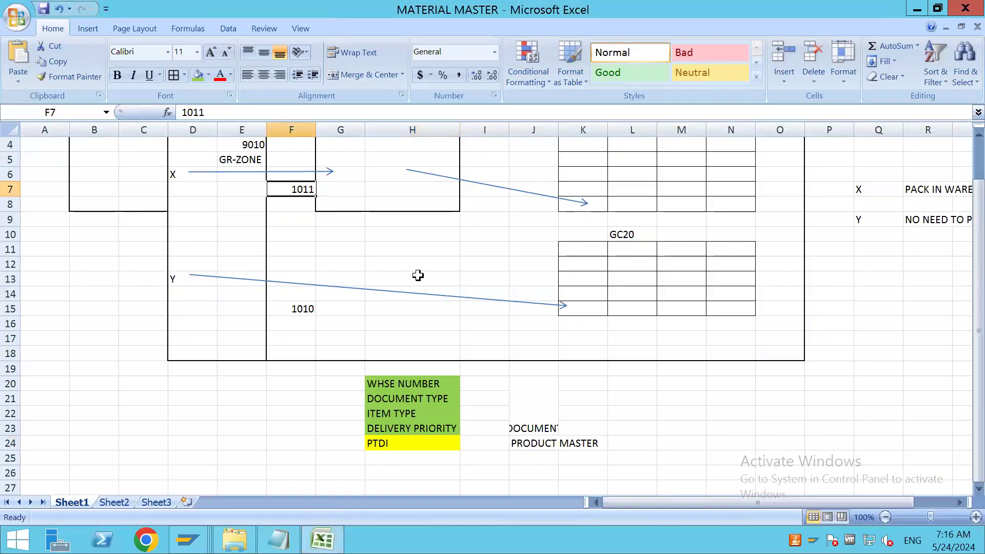
scroll(417, 275, "up", 1)
left_click(179, 219)
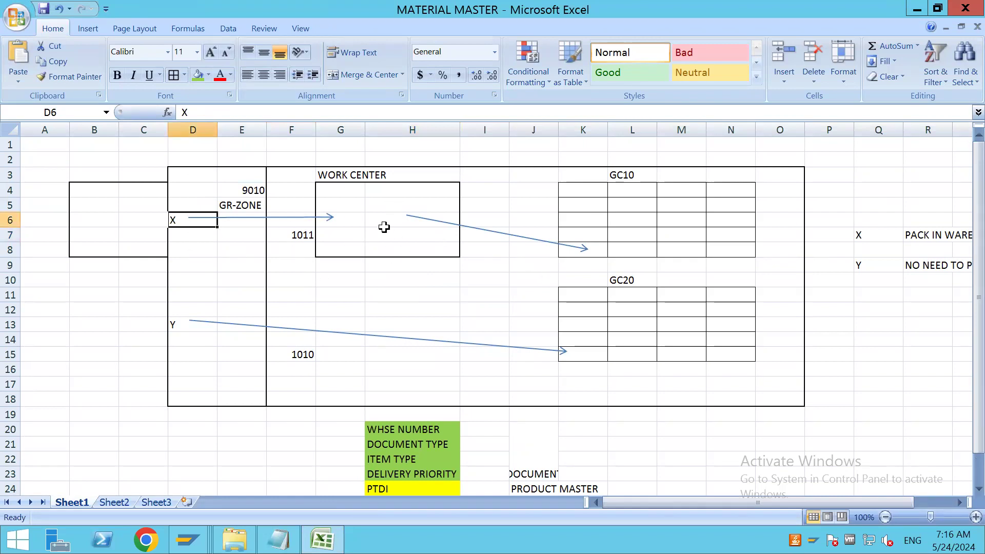
Compare the route numbers in F15 and F7 of the diagram and check the PTDI criterion in H24
left_click(305, 357)
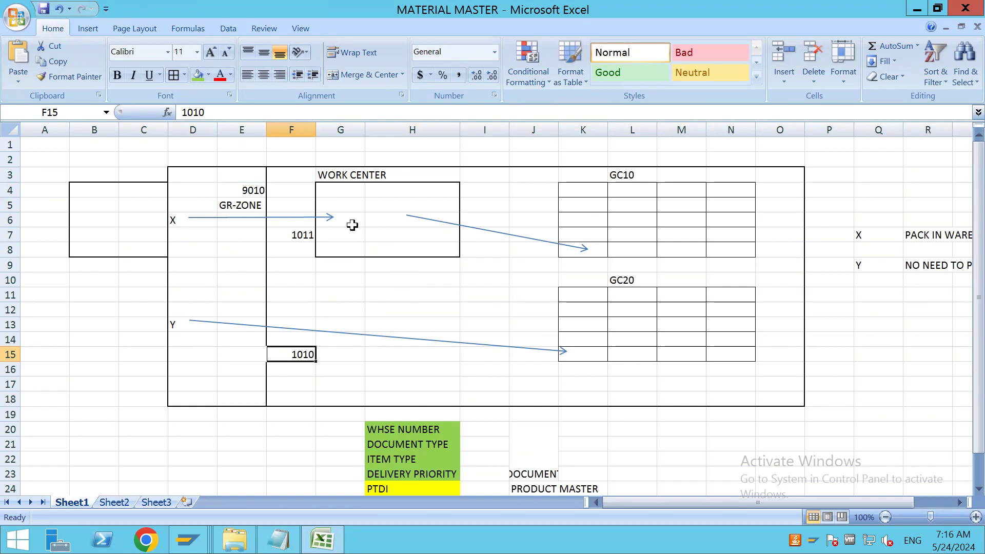
left_click(302, 236)
left_click(304, 354)
scroll(398, 316, "down", 4)
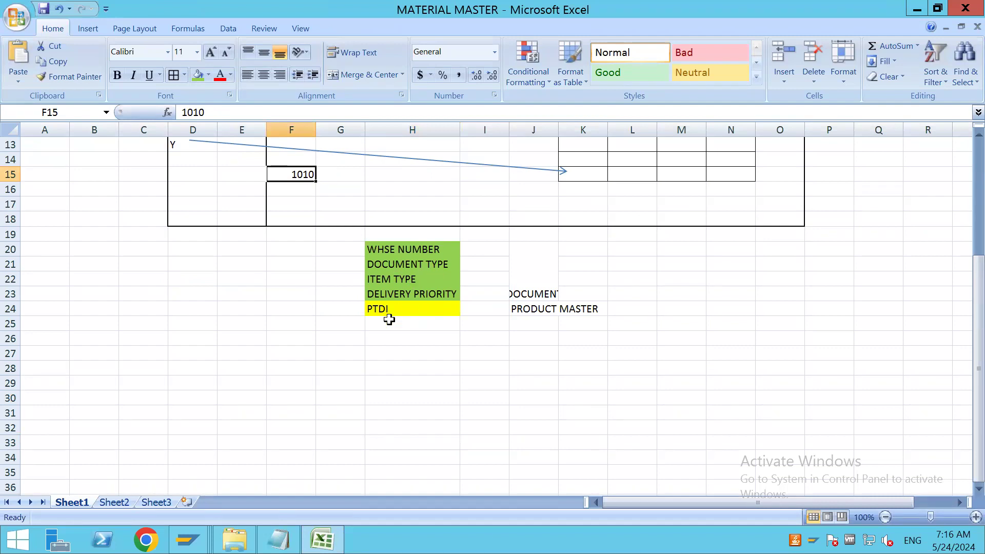
left_click(389, 310)
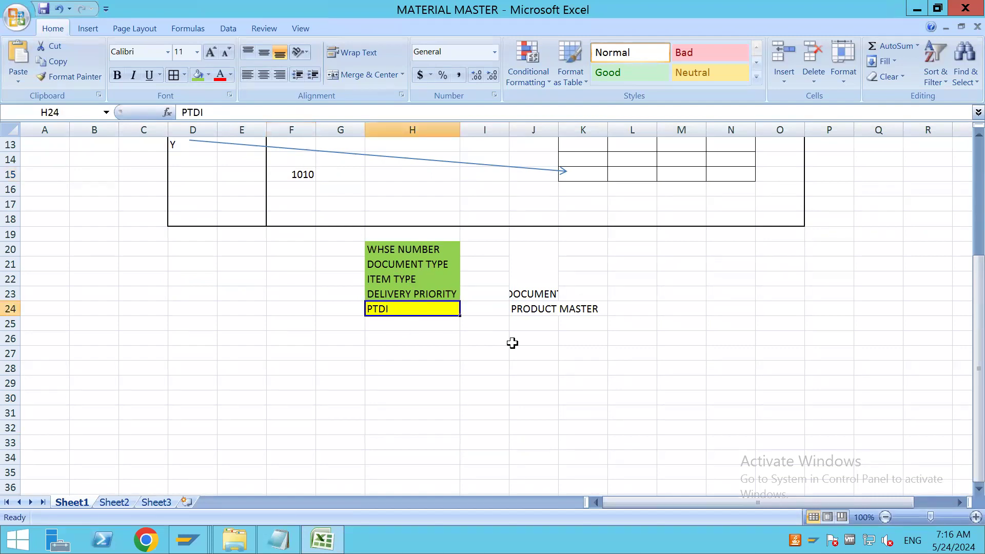
Switch to Warehouse Product Maintenance in SAP and check the possible entries for Proc.Type Det. Ind. of product 7934
key("alt+Tab")
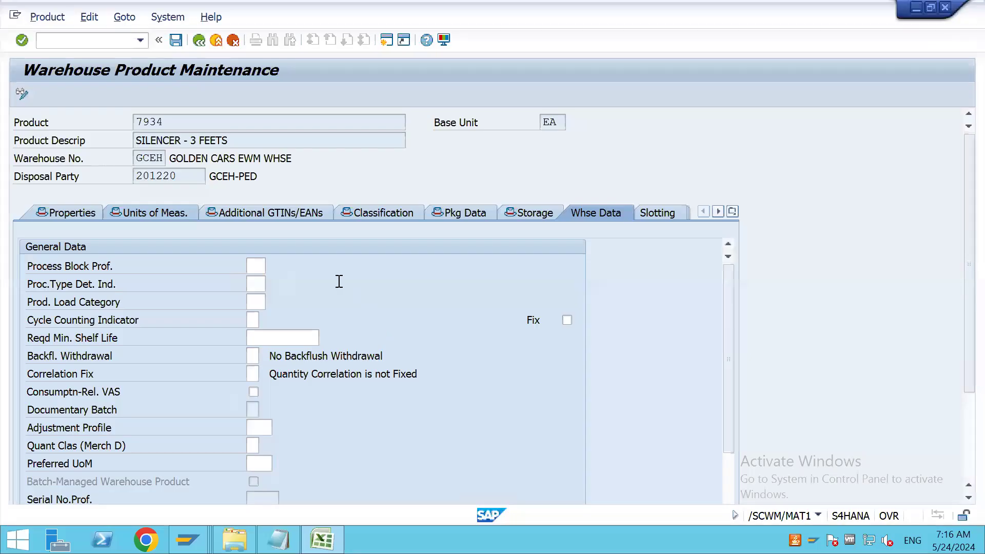
left_click(257, 283)
left_click(272, 284)
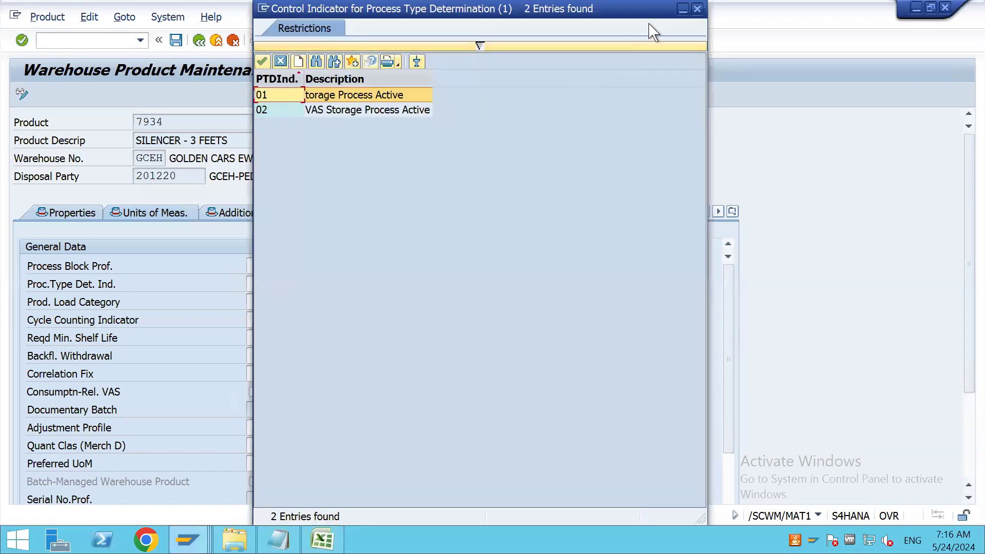
left_click(697, 9)
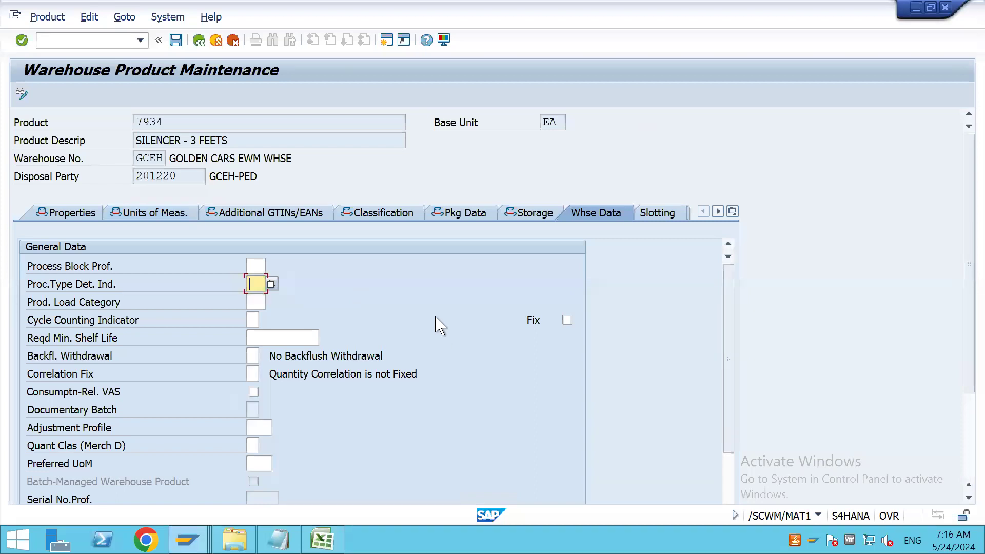
Start SPRO in a new SAP session and display the SAP Reference IMG
left_click(386, 40)
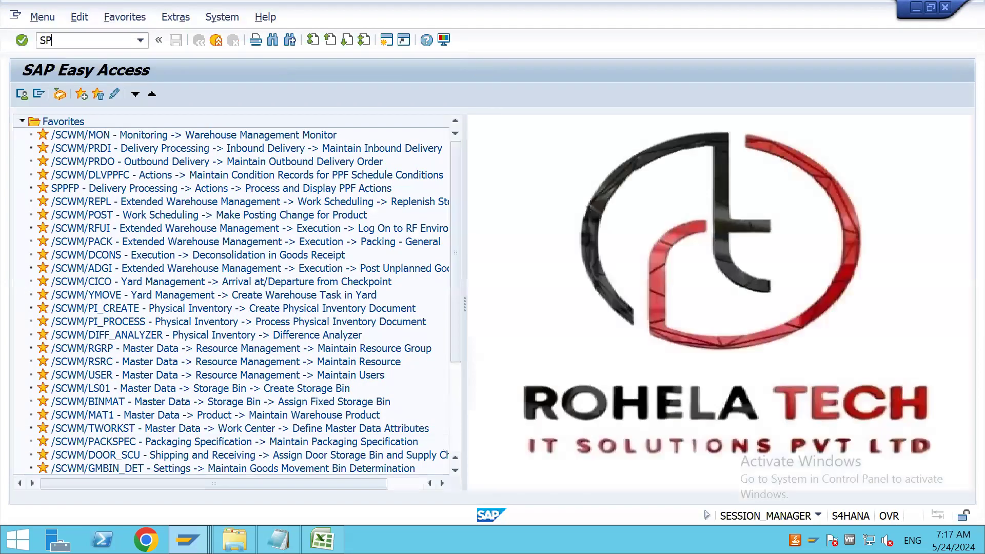
type("SPRO")
key("Return")
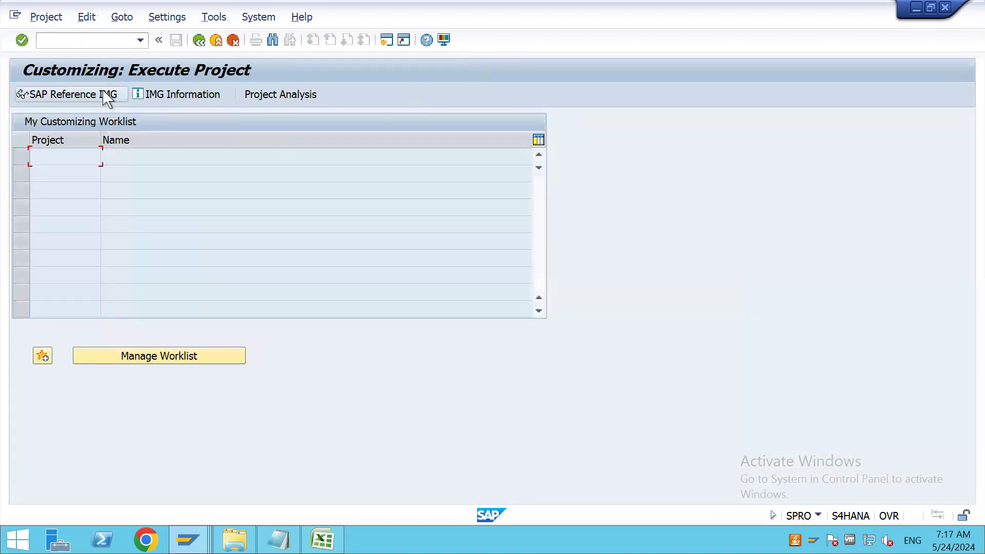
left_click(108, 96)
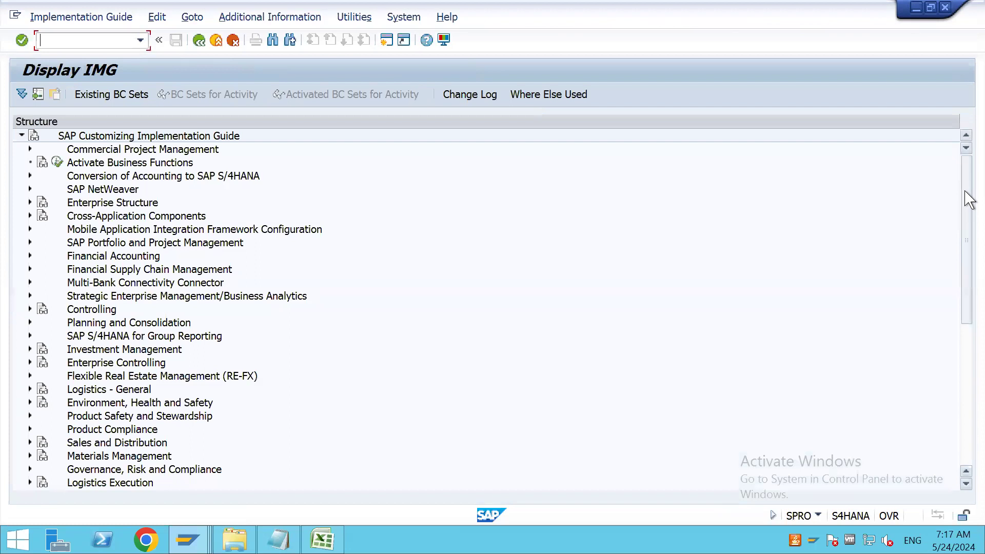
Open Define Control Indicators for Determining Warehouse Process Types under Extended Warehouse Management, Cross-Process Settings, Warehouse Task
left_click_drag(968, 198, 969, 297)
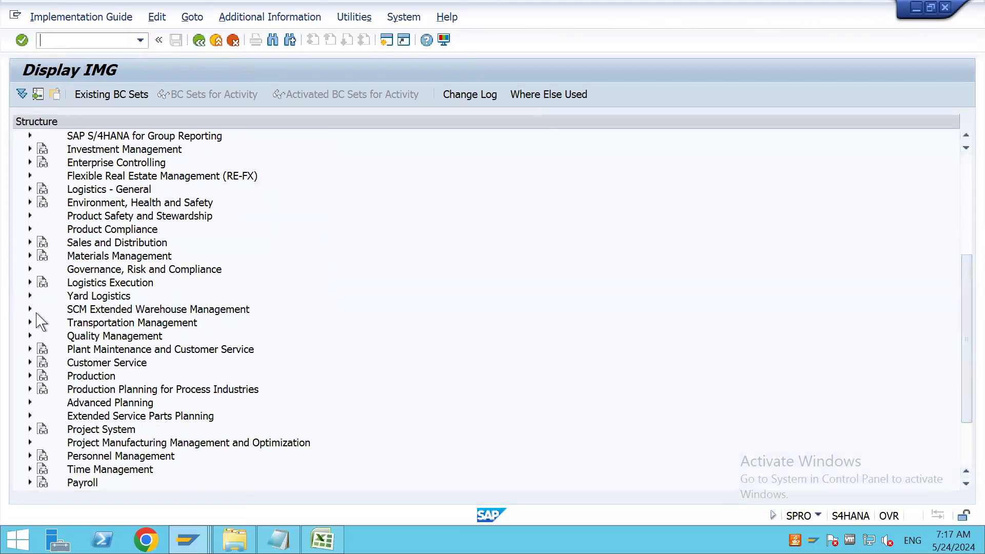
left_click(29, 308)
left_click(39, 322)
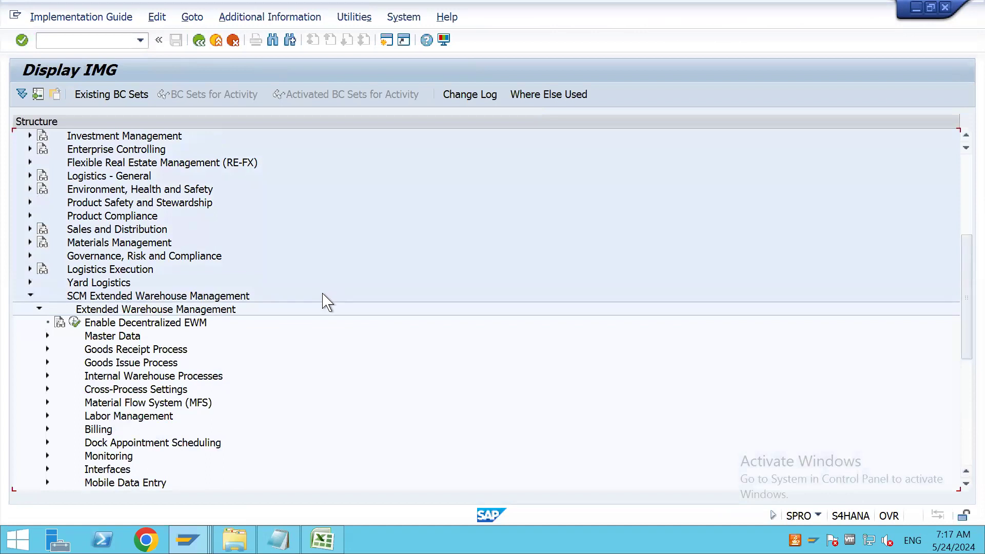
scroll(321, 301, "down", 1)
left_click(47, 350)
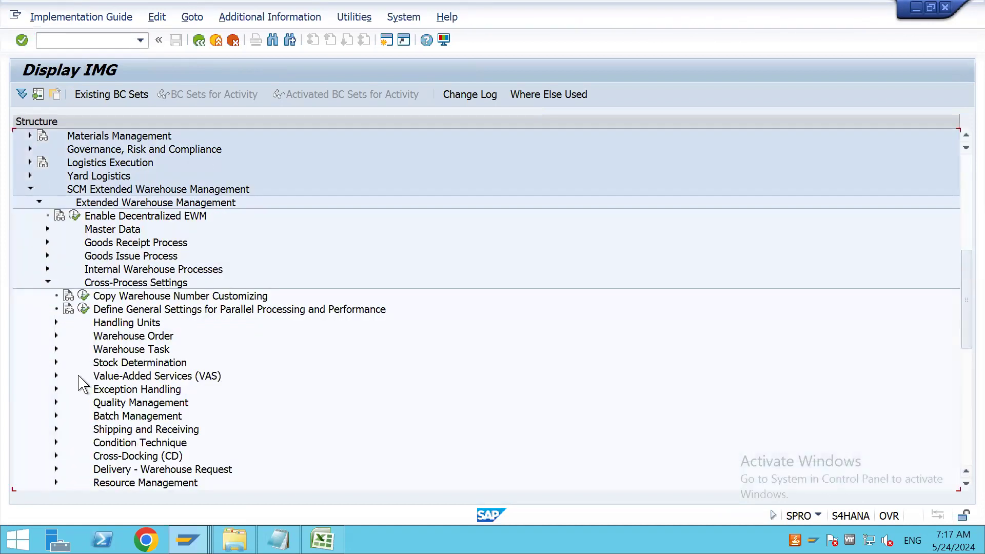
left_click(56, 349)
scroll(154, 392, "down", 1)
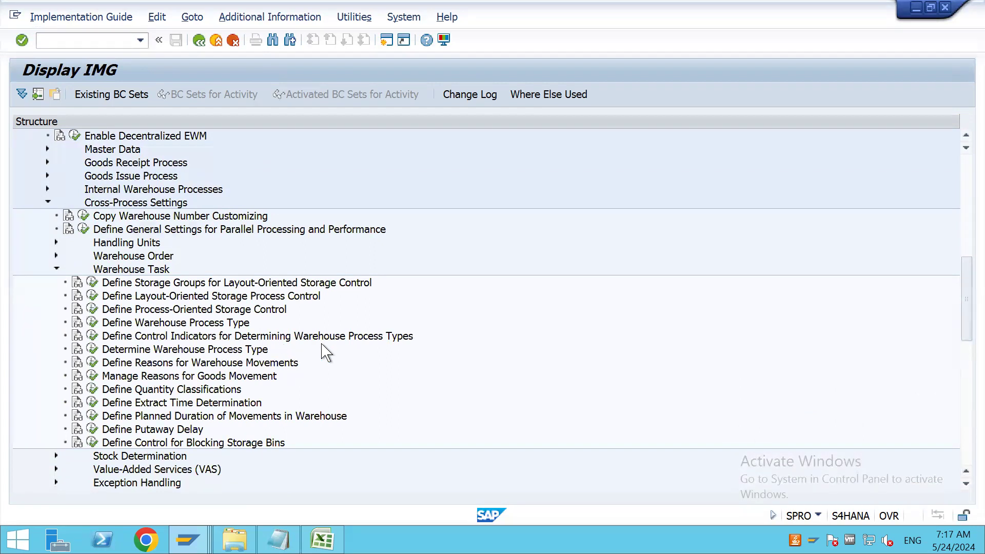
left_click(92, 338)
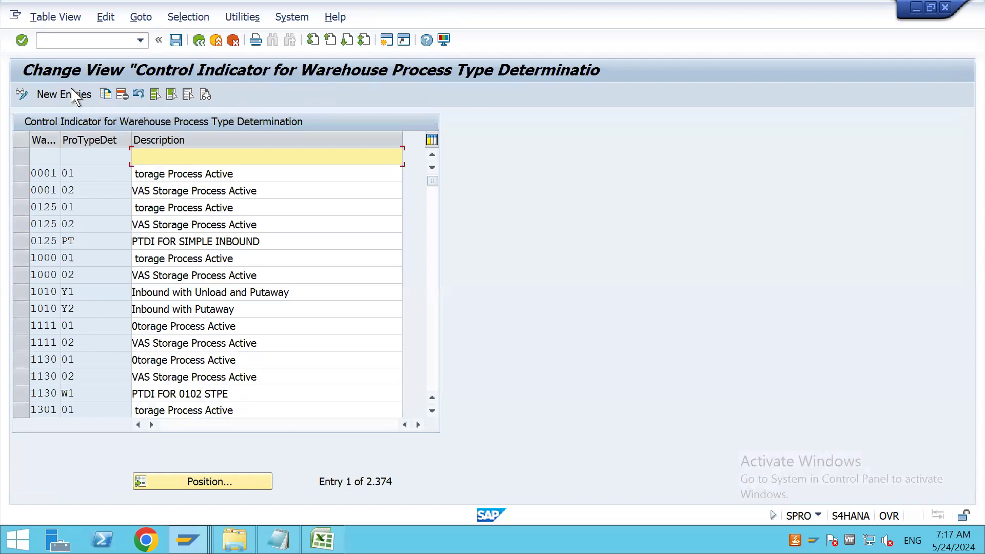
Create a new control indicator entry for warehouse GCEH with ProTypeDet GC and description PTDI FOR SIMPLE INBOUND
left_click(72, 95)
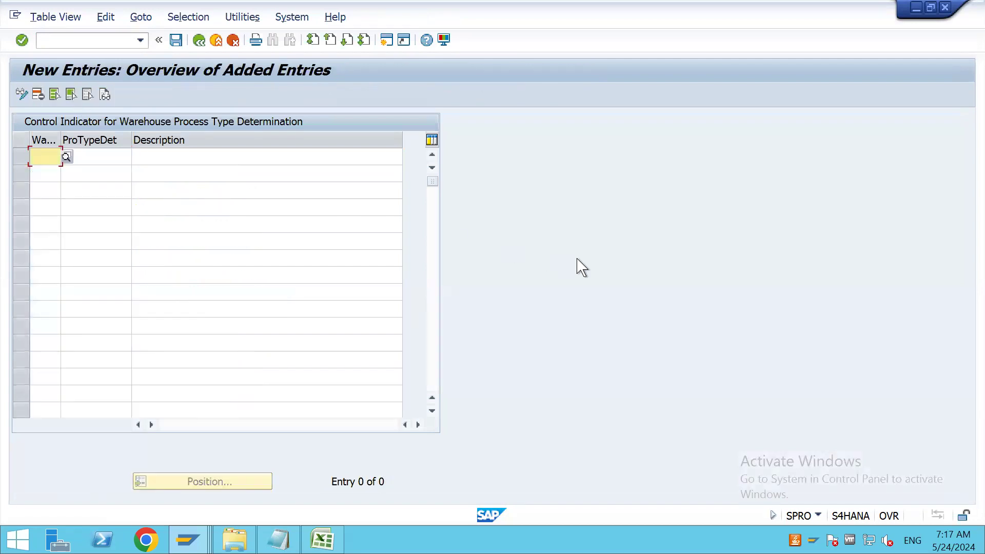
type("GCEH")
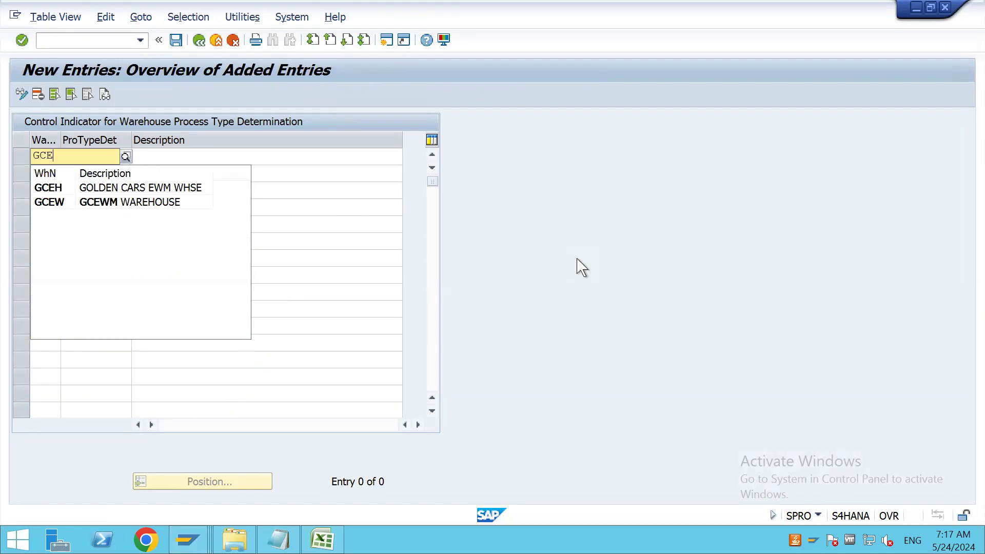
key("Tab")
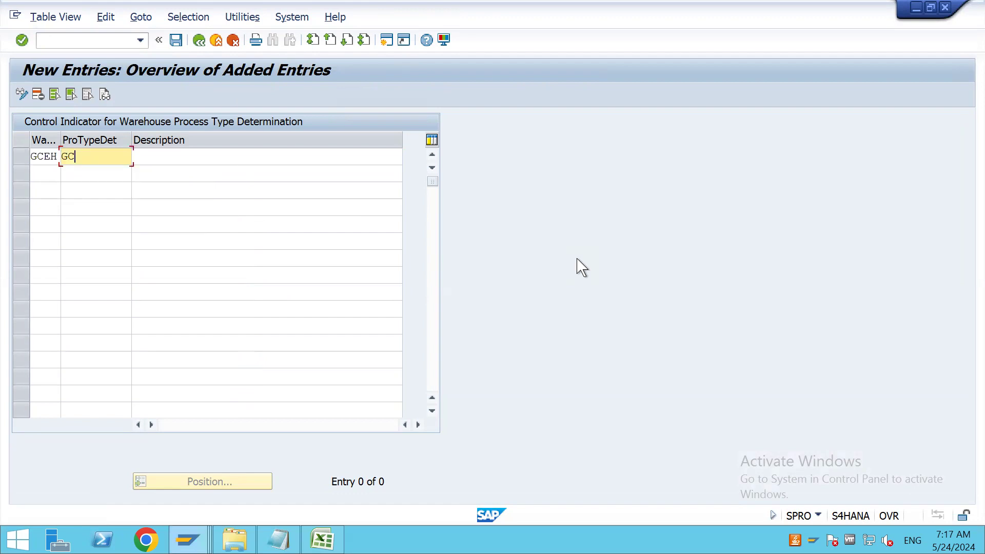
type("GC")
key("Tab")
type("PTDI")
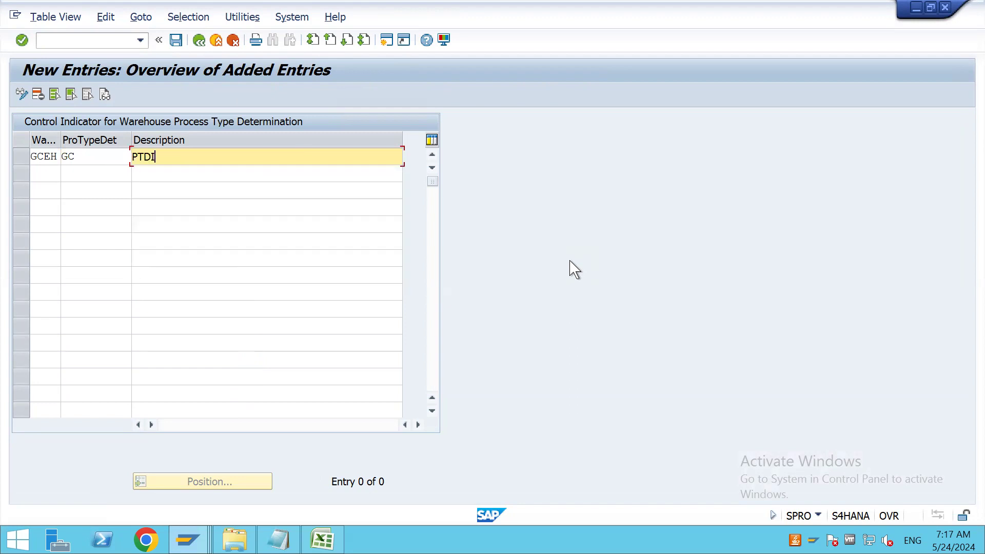
type(" FOR SIMPLE INBOUND")
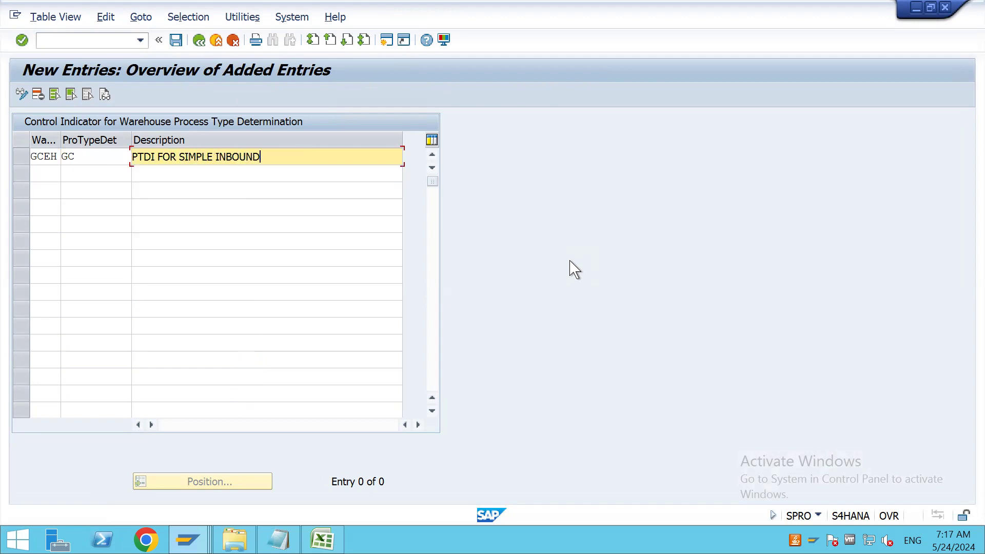
Start a second control indicator entry with warehouse number GCEH
left_click(36, 179)
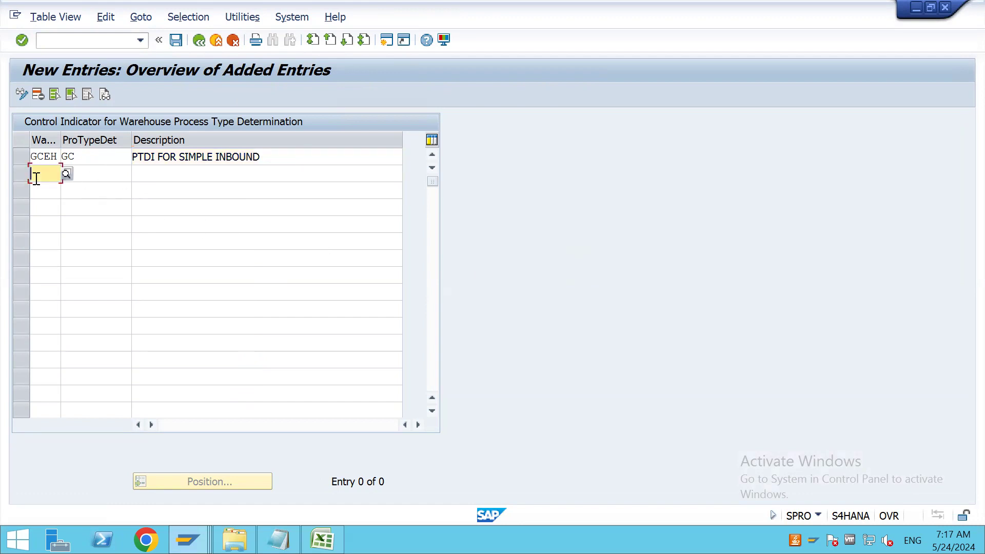
type("GCE")
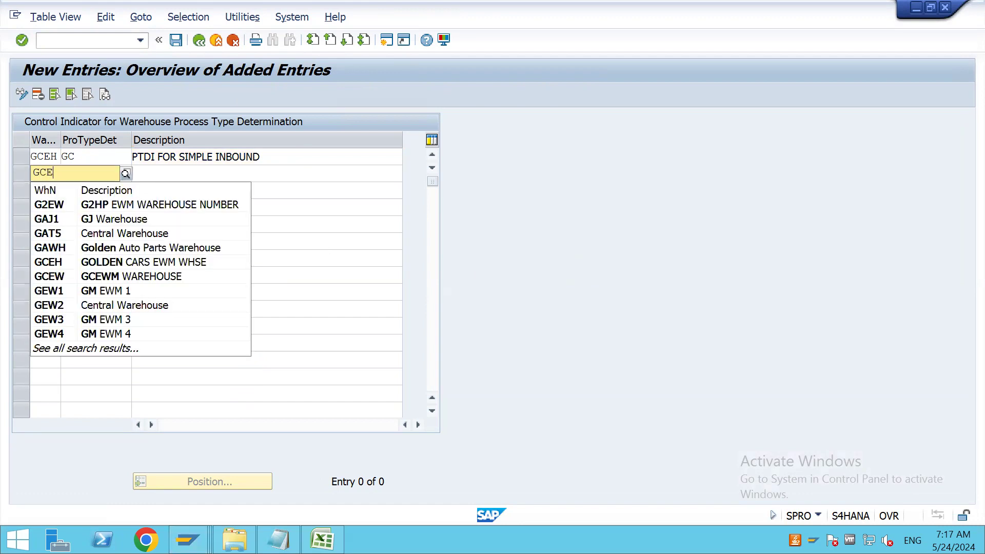
type("H")
key("Tab")
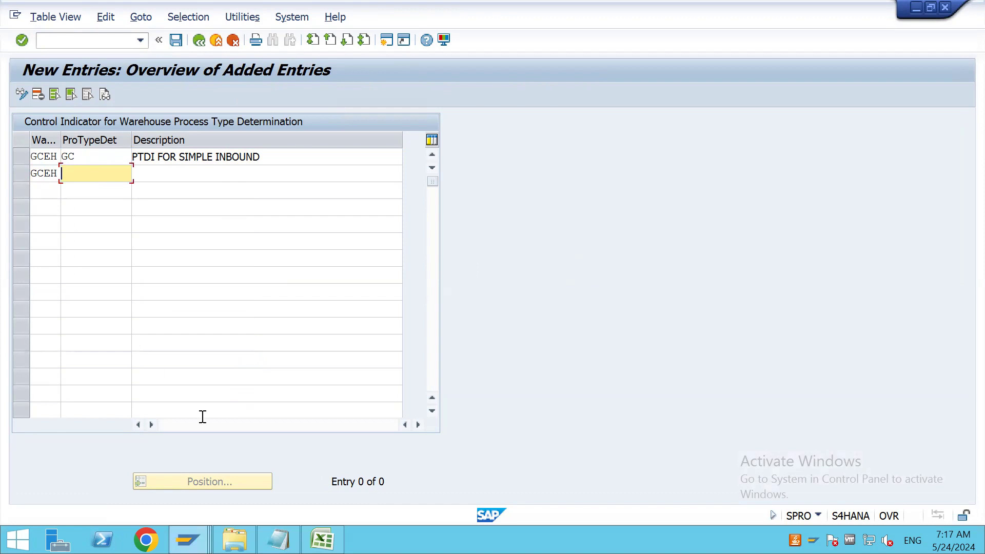
Switch to the MATERIAL MASTER workbook in Excel and label the Y route SIMPLE INBOUND in H15
left_click(322, 540)
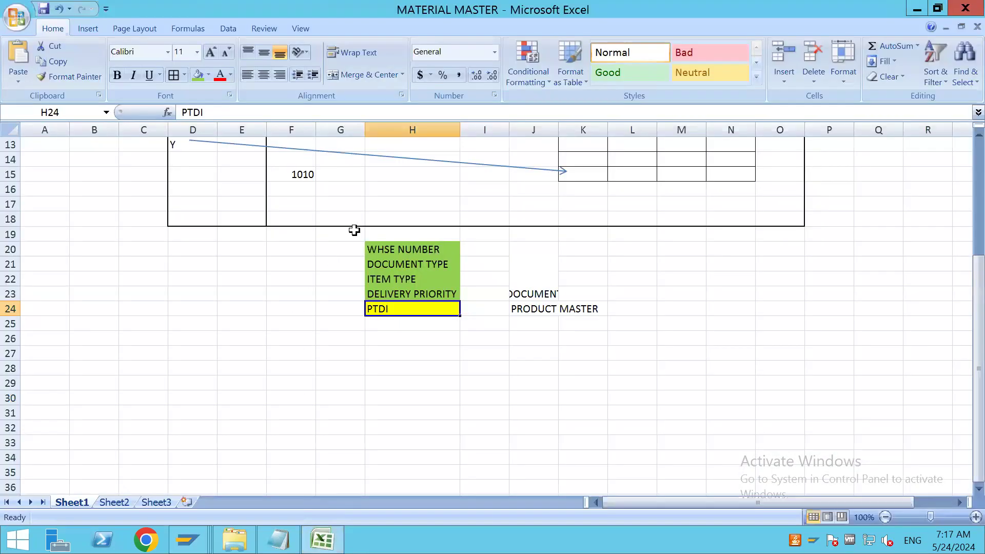
scroll(391, 256, "up", 3)
left_click(405, 307)
type("SIMPLE INBOUND")
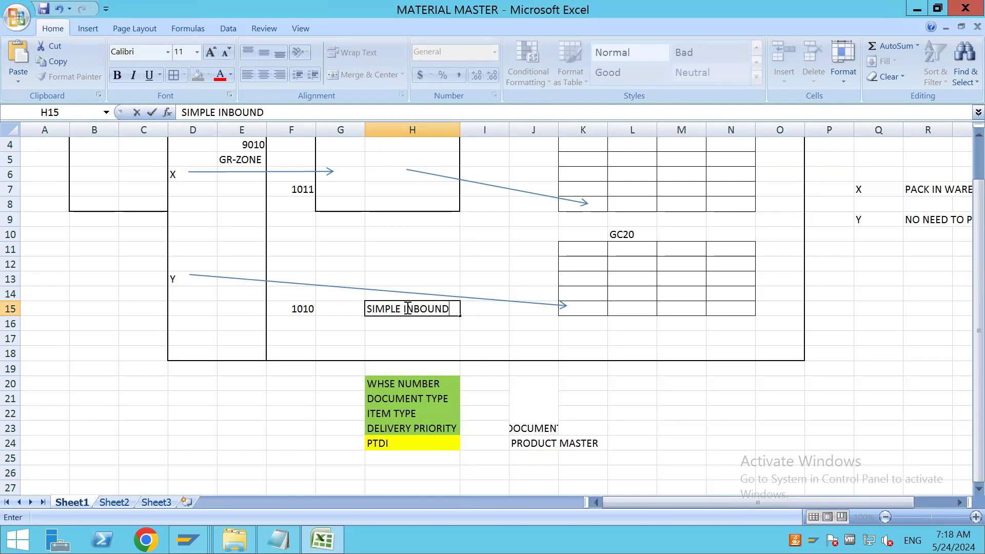
scroll(354, 215, "up", 1)
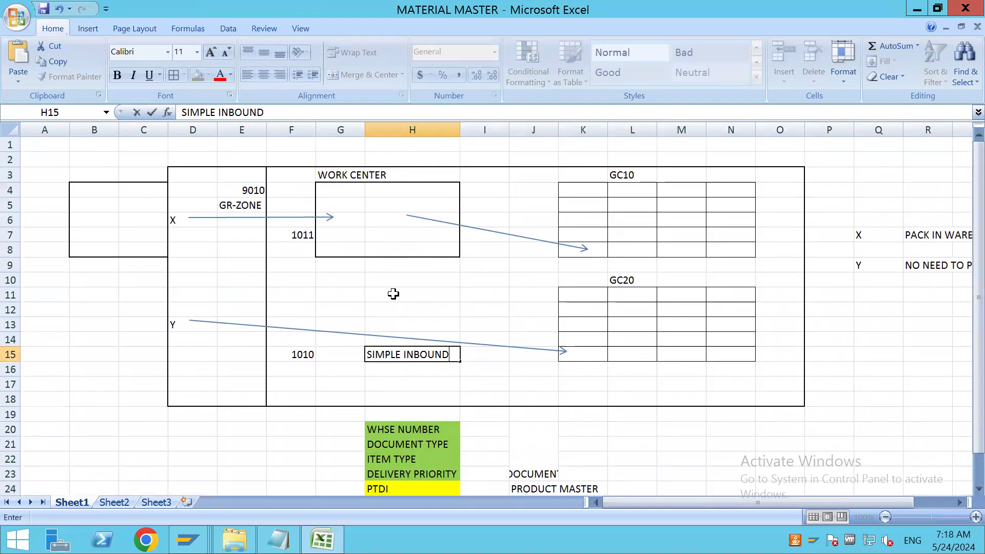
Label the X route COMPLEX IBD in H9 below the work center
left_click(386, 264)
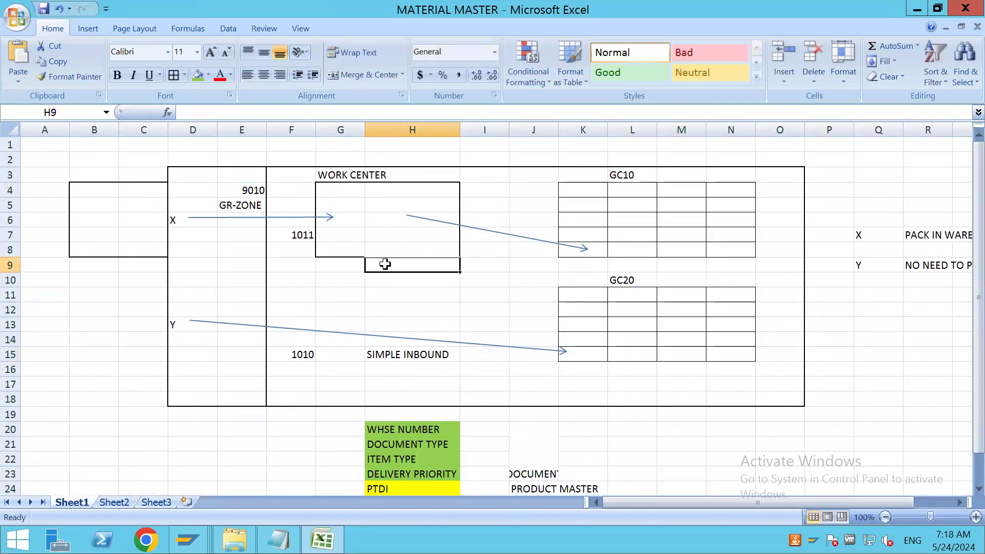
type("DEC")
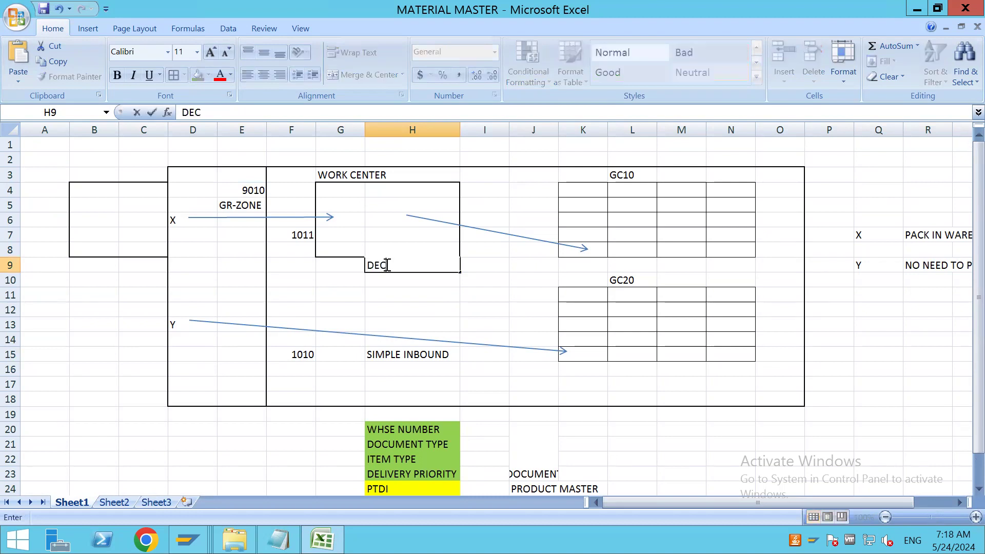
key("BackSpace")
key("BackSpace")
type("OMPLEX IBD")
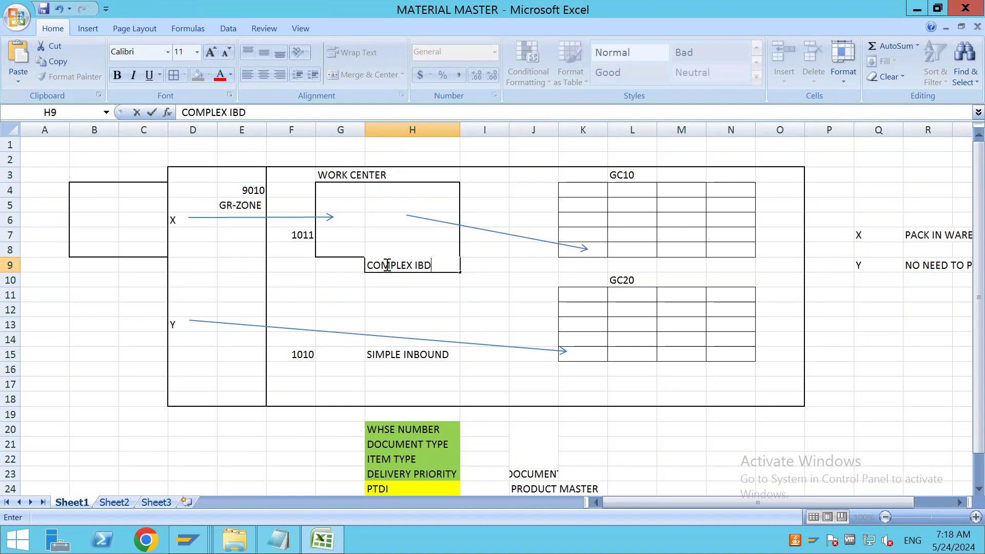
Switch back to the SAP new entries and complete the second GCEH row with description PTDI FOR COMPLEX INBOUND and ProTypeDet CI
key("alt+Tab")
left_click(190, 176)
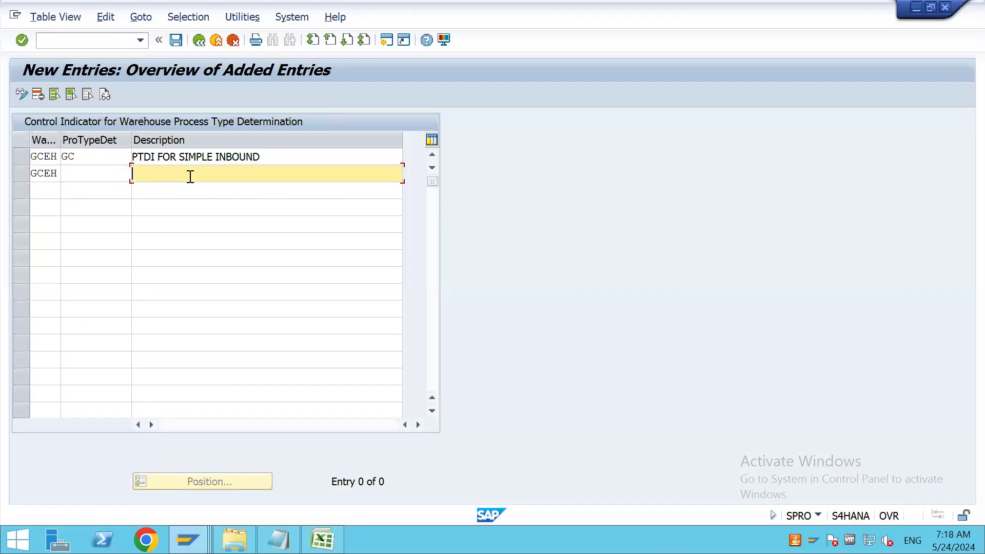
type("PTD")
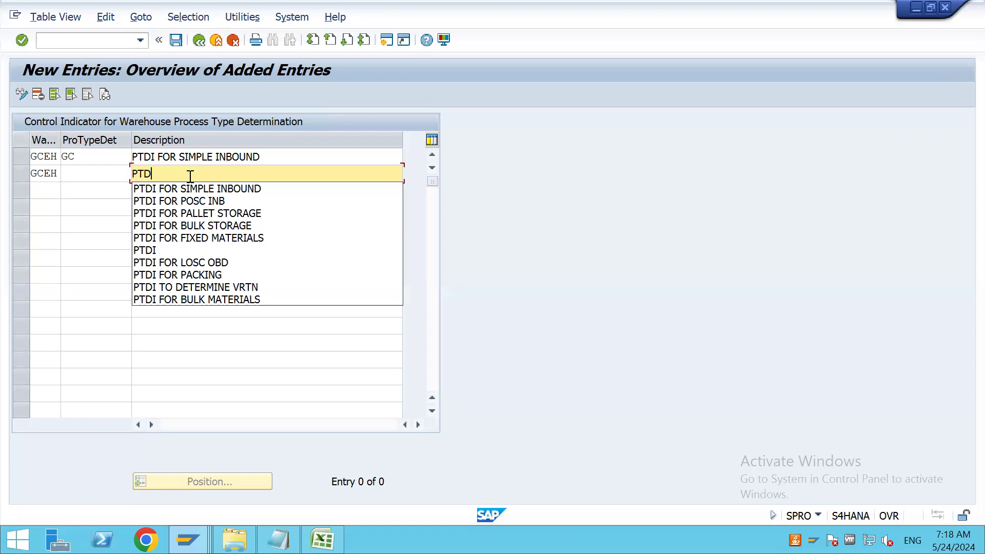
type("I FOR COMPLEX INBOUND")
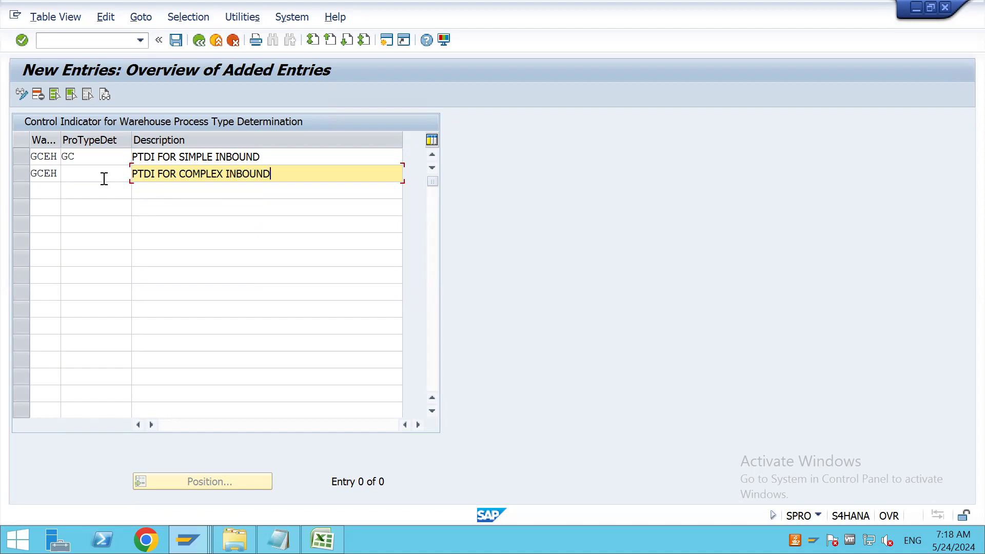
left_click(104, 178)
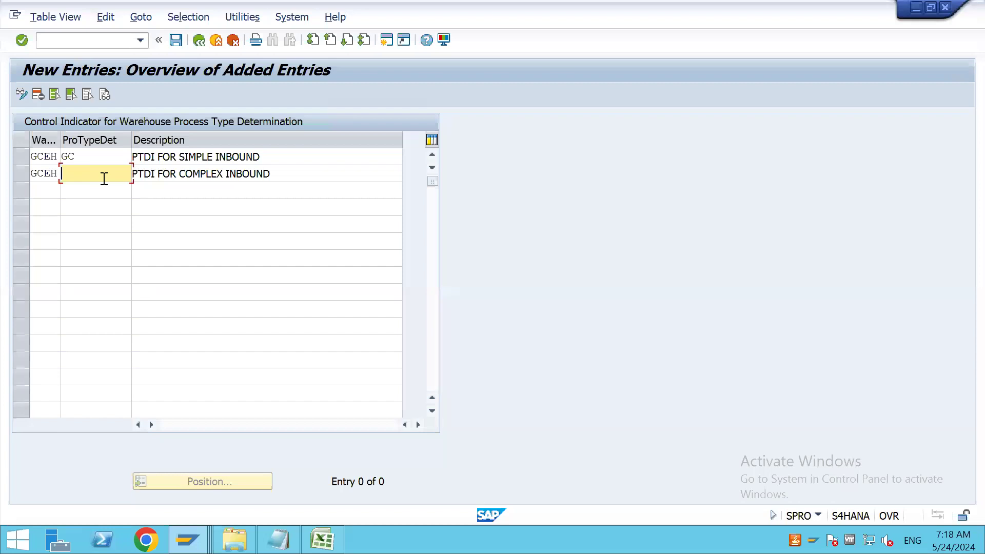
type("CI")
key("Return")
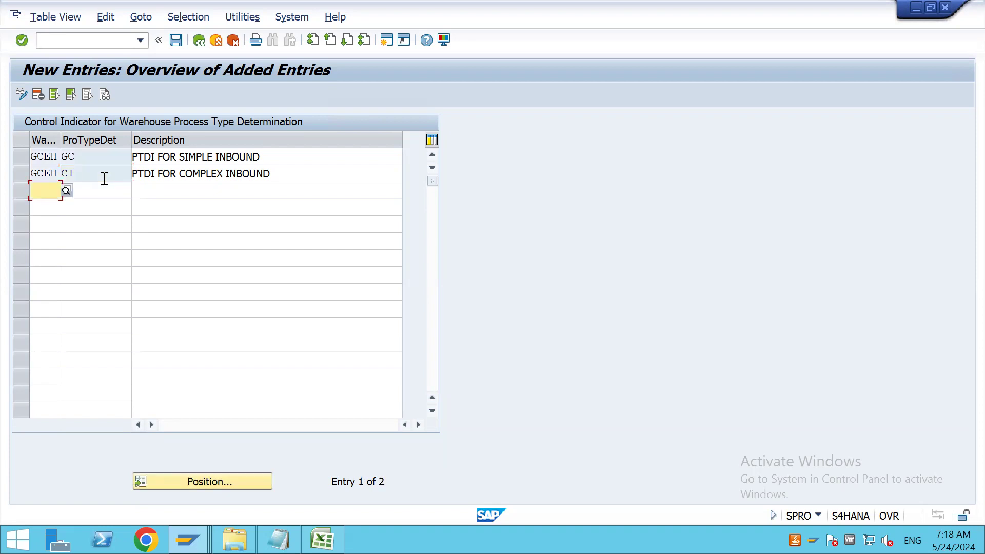
Save the two new control indicator entries and switch back to Warehouse Product Maintenance for product 7934
left_click(176, 40)
left_click(314, 267)
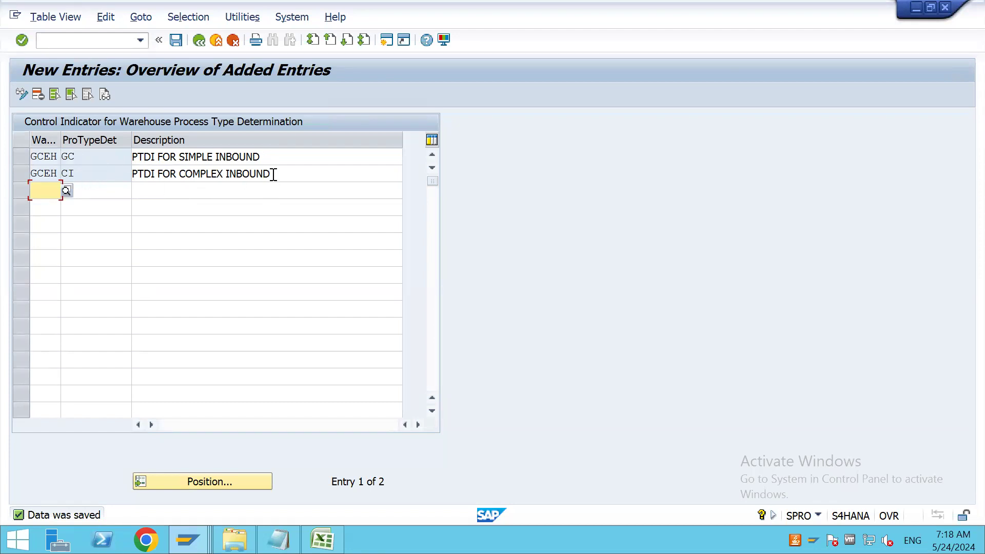
left_click(177, 40)
key("alt+Tab")
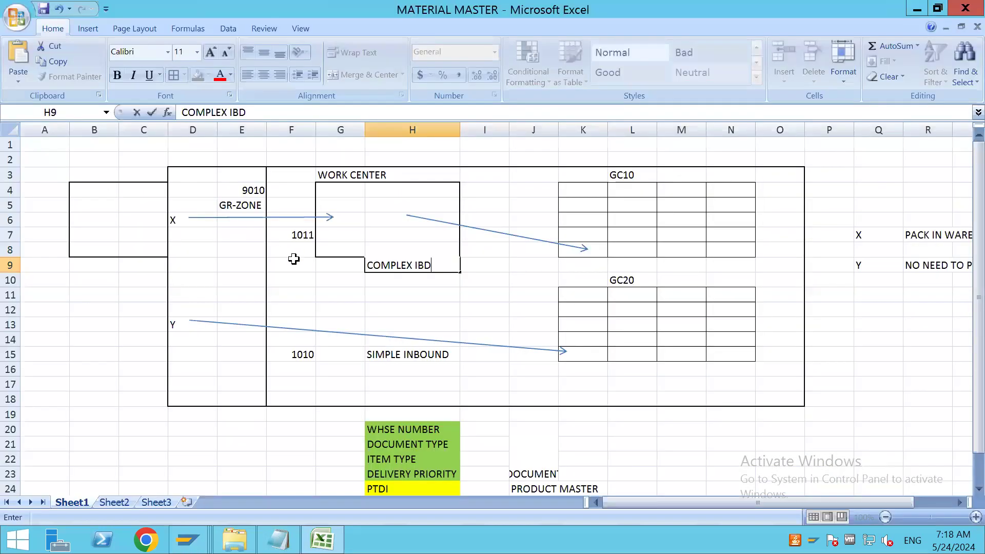
key("alt+Tab")
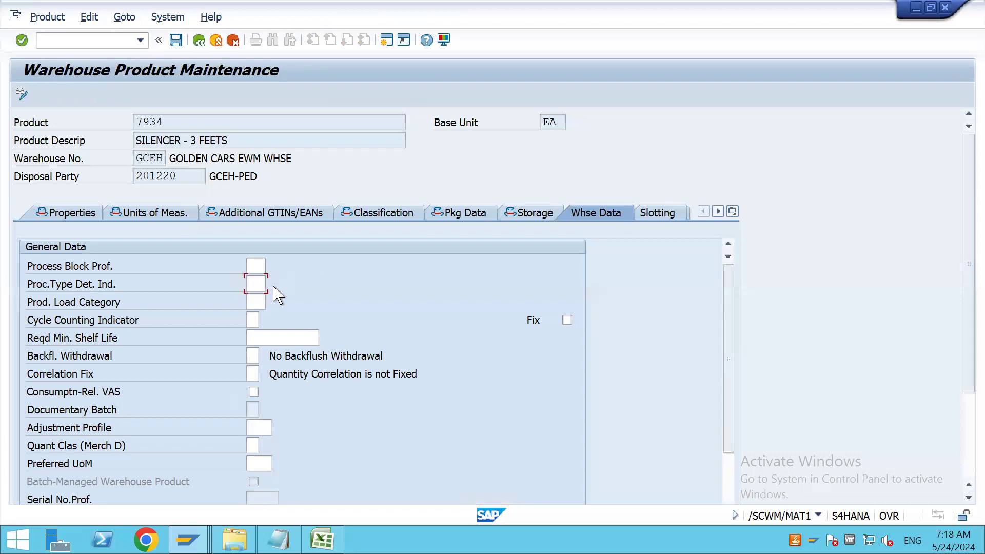
Look up the available process type determination indicators for product 7934 and close the list without choosing one
left_click(271, 283)
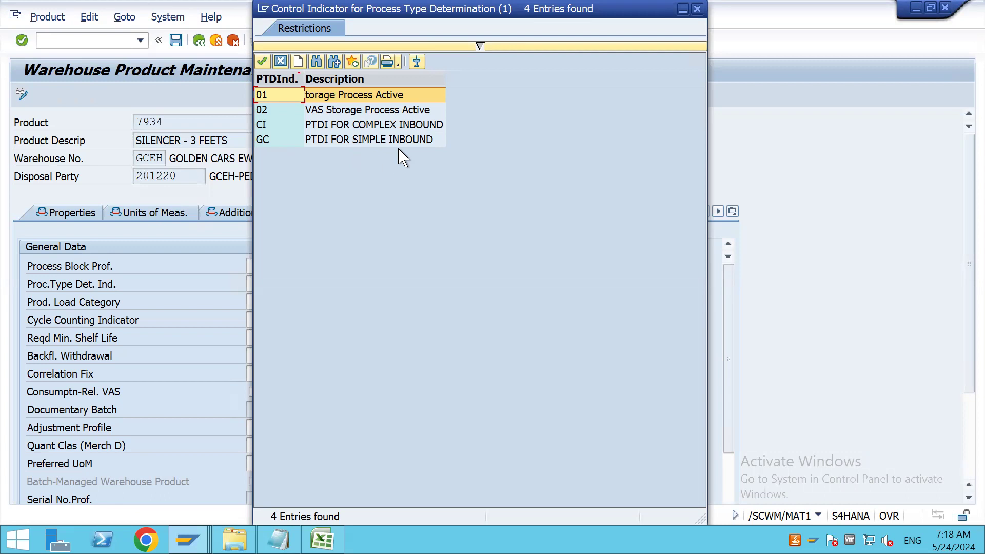
left_click(697, 9)
left_click(250, 285)
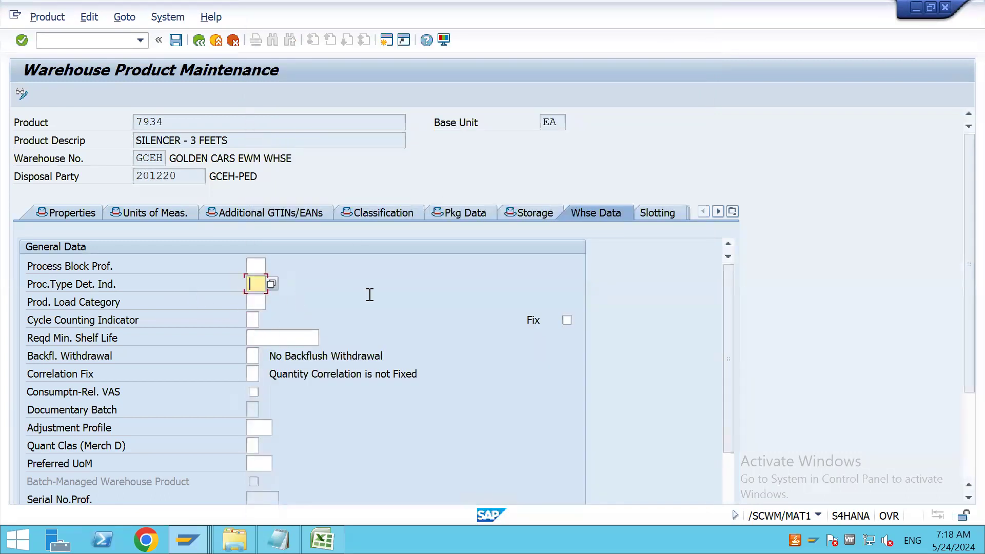
Check the possible entries for the product load category and cancel the prompts for maintaining new entries
left_click(262, 302)
left_click(273, 305)
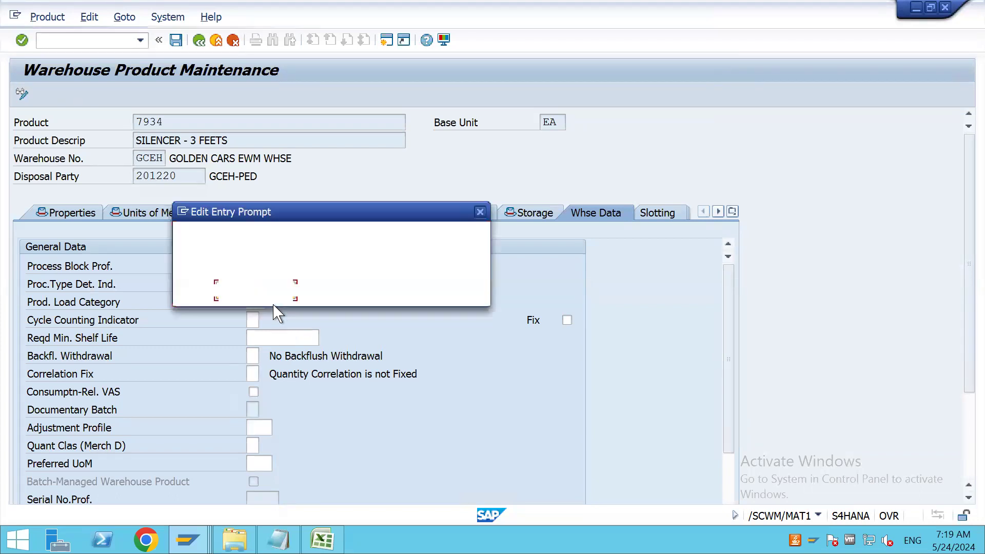
left_click(265, 291)
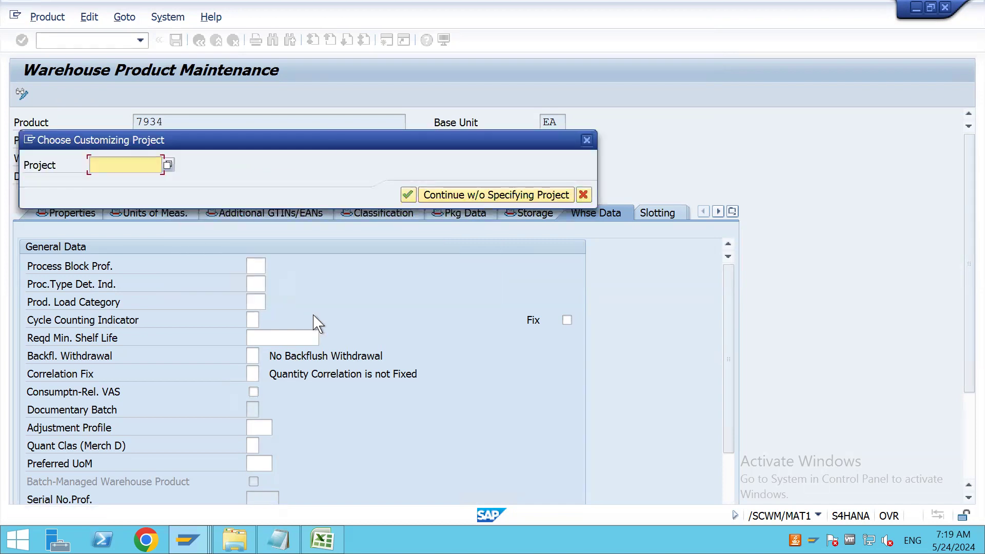
left_click(584, 195)
left_click(331, 289)
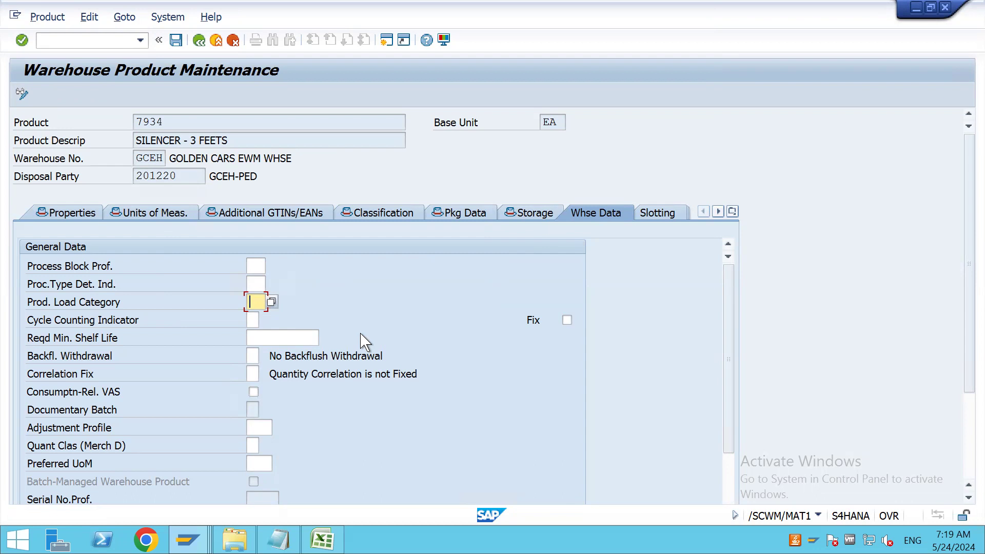
Switch to Sheet2 of the MATERIAL MASTER workbook in Excel and enter A in D4 with HIGH VALUE in F4
left_click(253, 319)
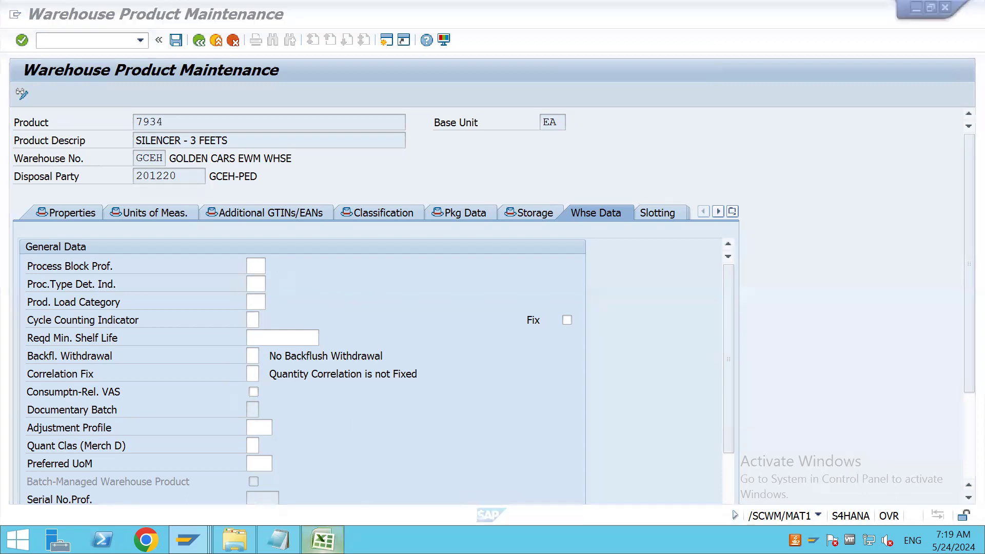
left_click(322, 540)
left_click(114, 503)
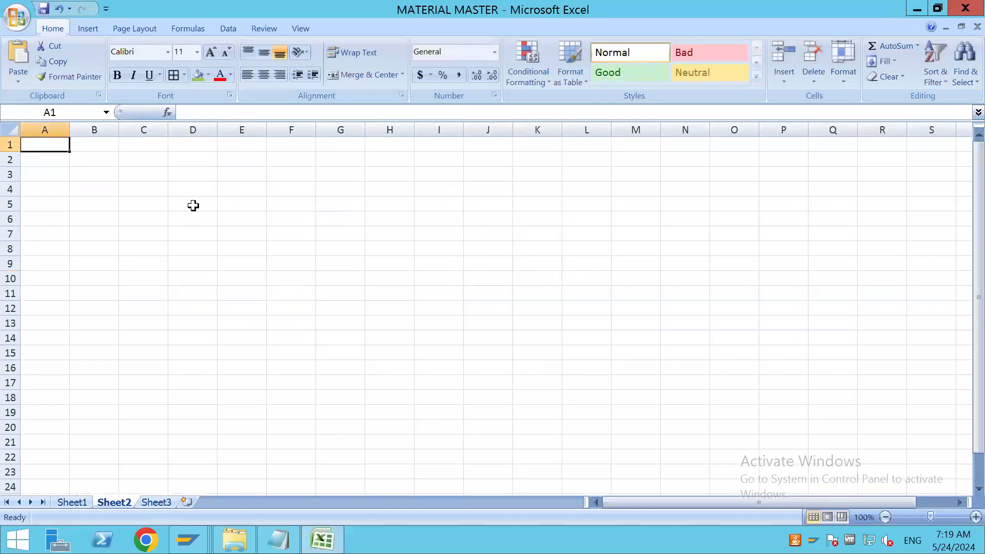
left_click(191, 187)
type("A")
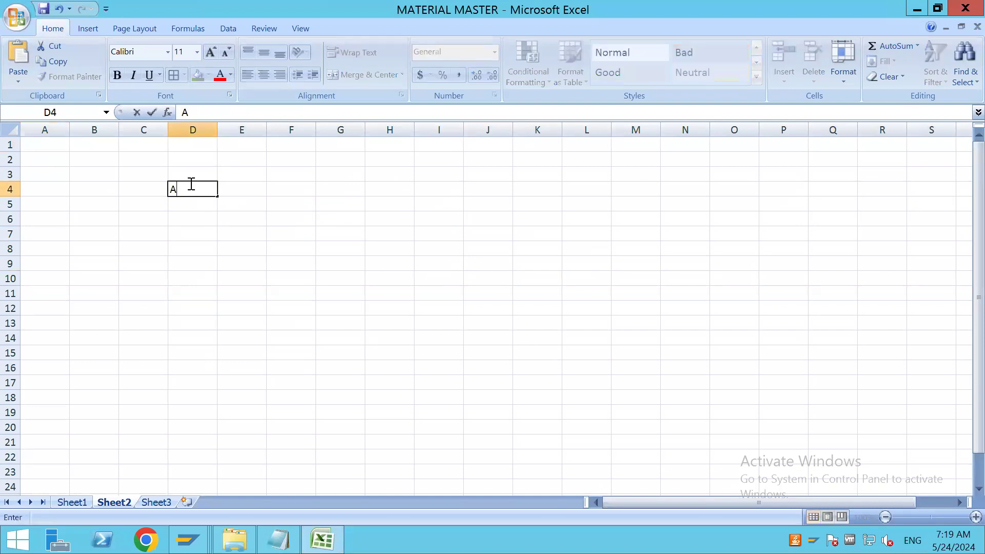
left_click(282, 189)
type("HIGH ")
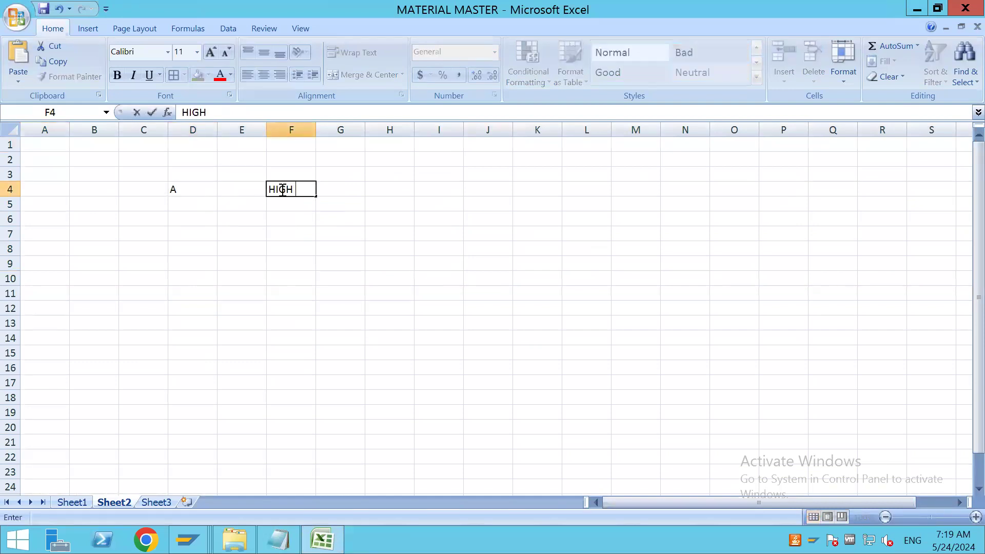
type("VALUE")
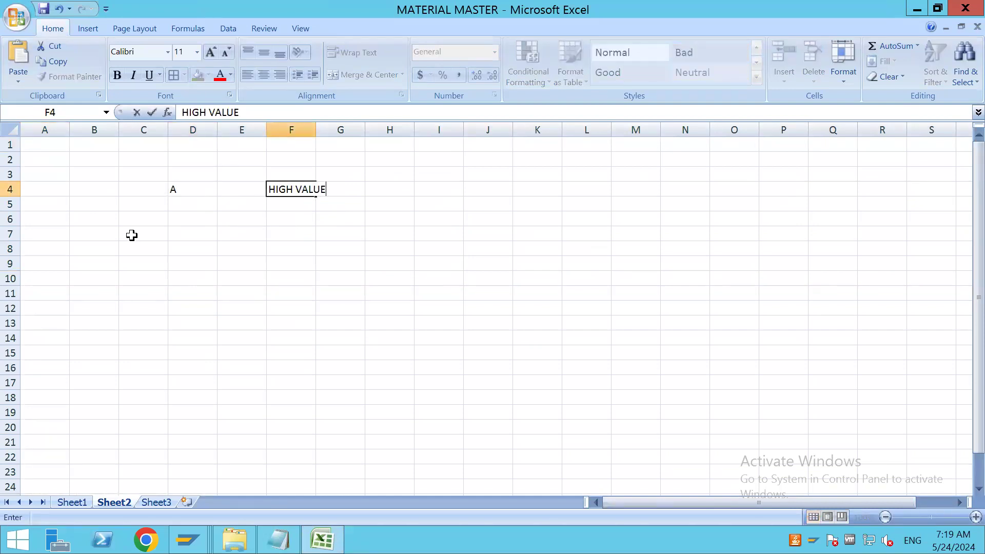
Add the second class on row 5, with B in D5 and MEDIUM VALUE in F5
left_click(185, 201)
type("B")
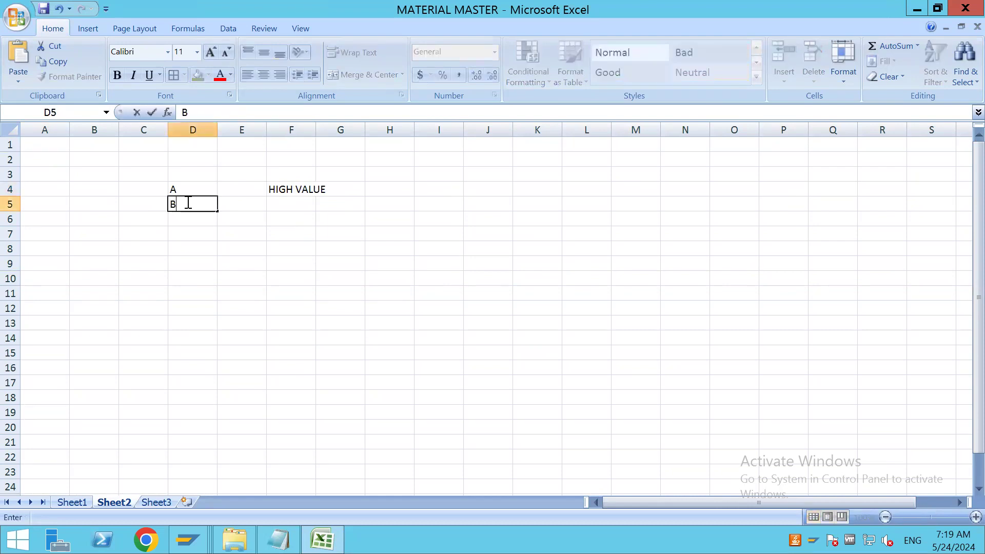
left_click(277, 203)
type("MED")
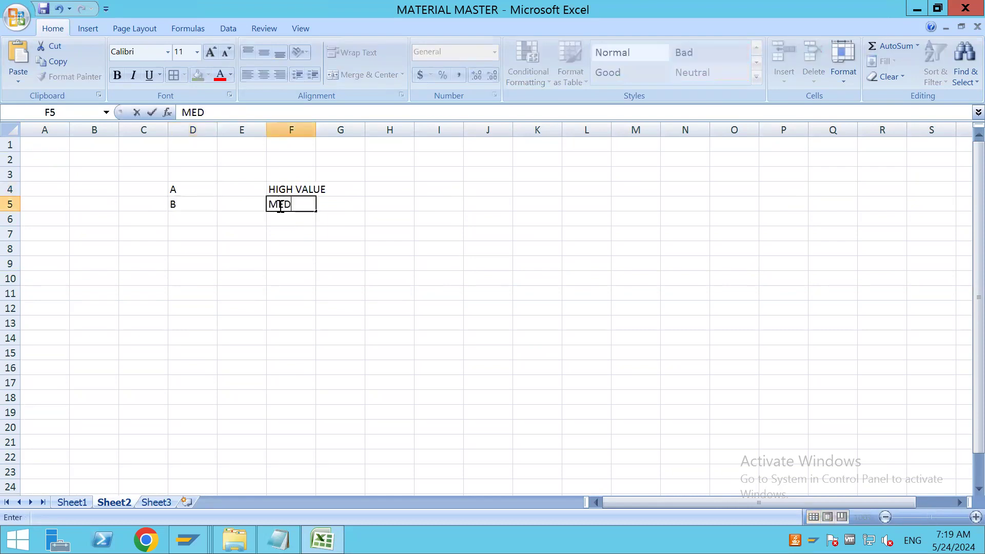
type("IUM VALUE")
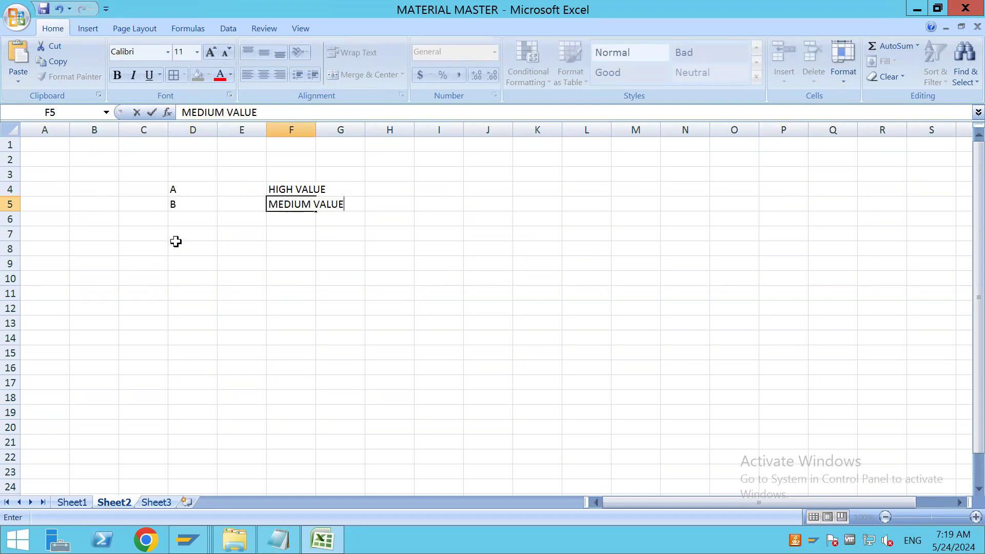
Add class C in D6 with LESS VALUE in F6, and auto-fit the width of column F
left_click(187, 222)
type("C")
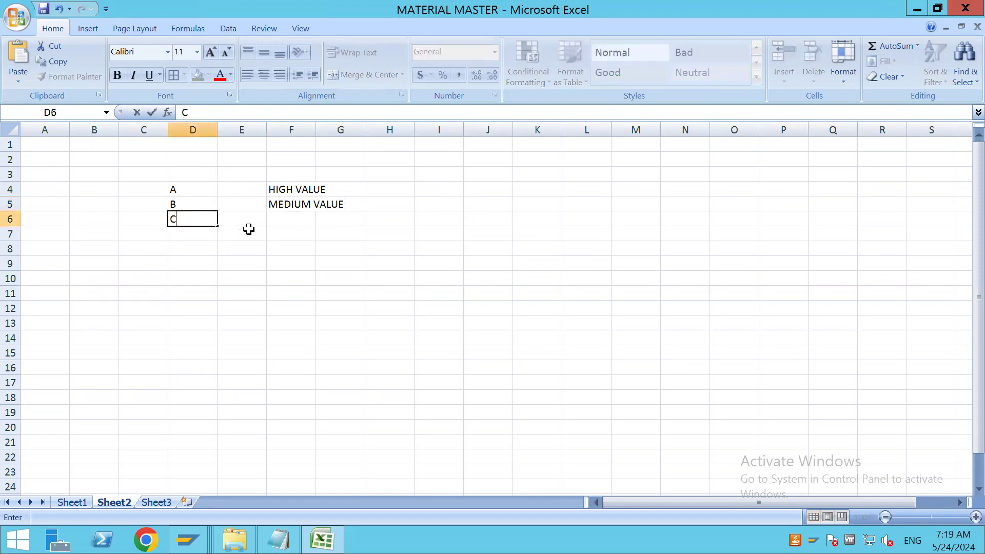
left_click(288, 217)
type("LESS VALUR")
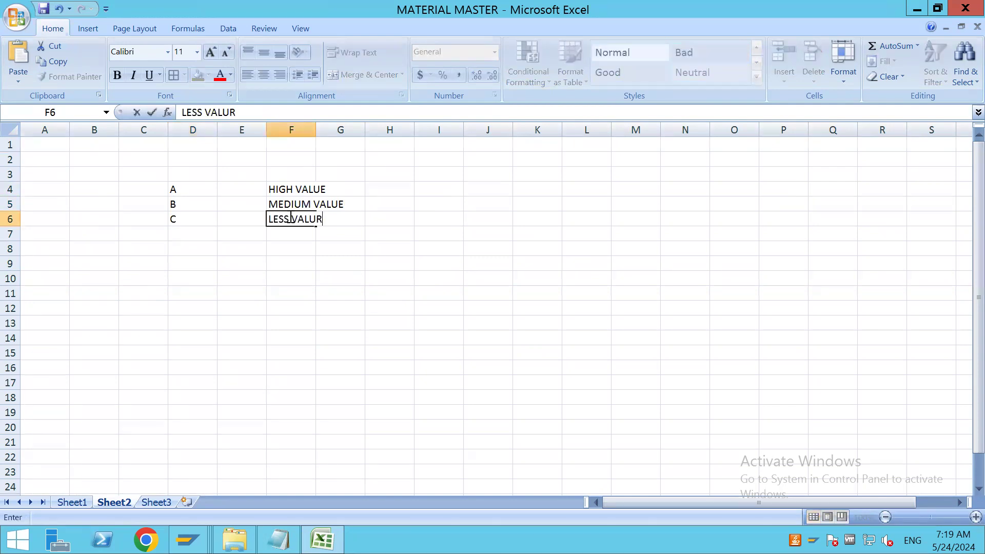
key("BackSpace")
type("E")
left_click(319, 324)
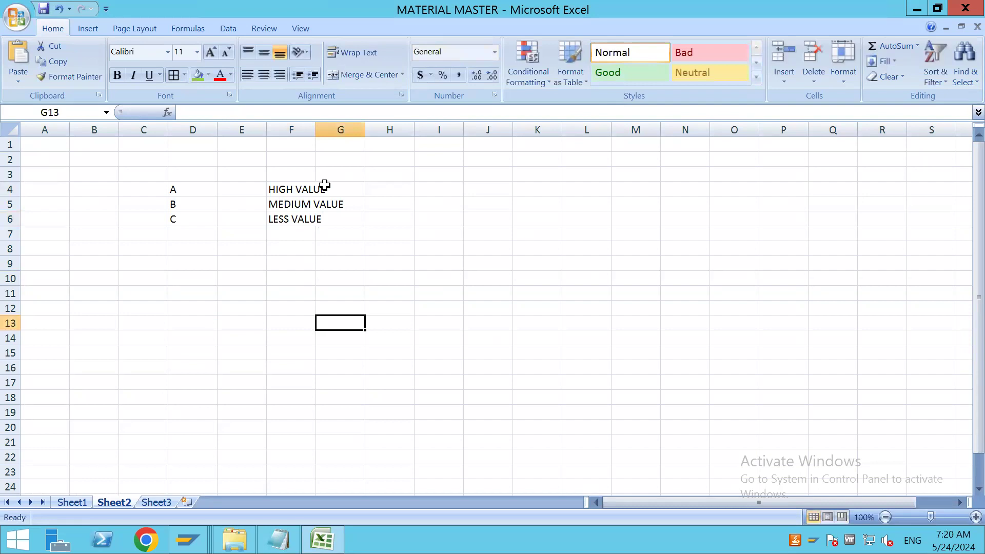
double_click(315, 129)
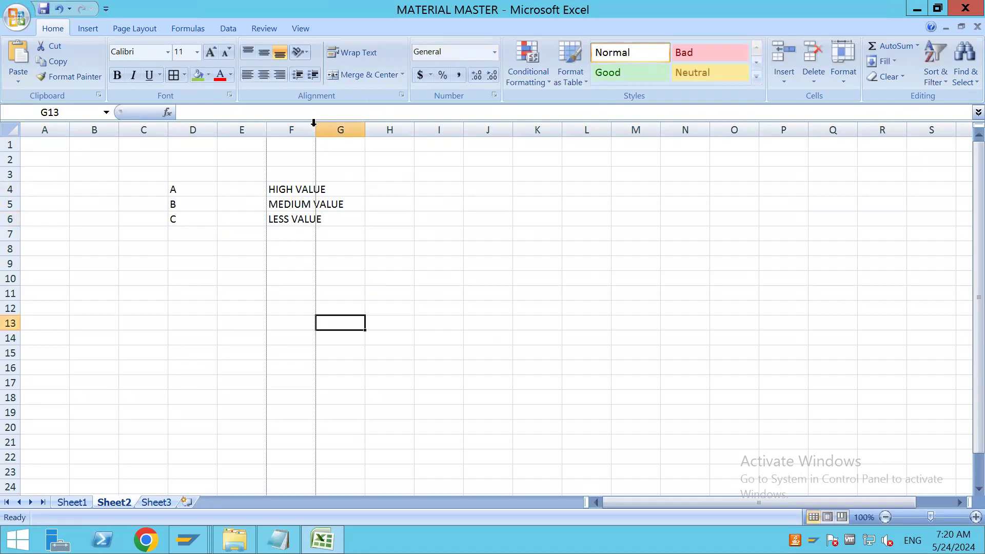
Enter 70% in H6 as the quantity share of class C
left_click(170, 219)
type("C")
left_click(429, 220)
type("80")
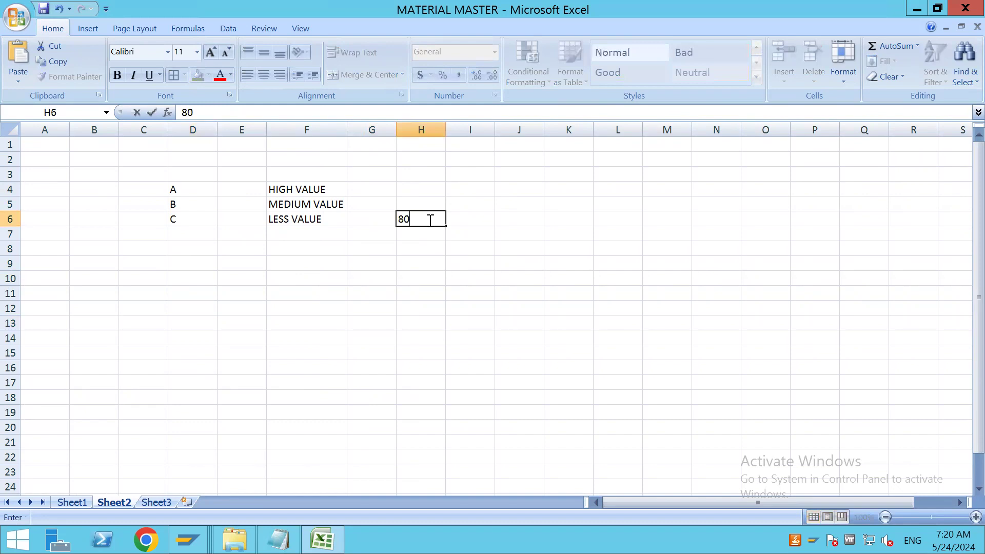
type("%")
left_click(433, 189)
left_click(431, 219)
key("BackSpace")
type("70%")
Enter the quantity shares of the other classes, 10% in H4 for A and 20% in H5 for B
left_click(427, 186)
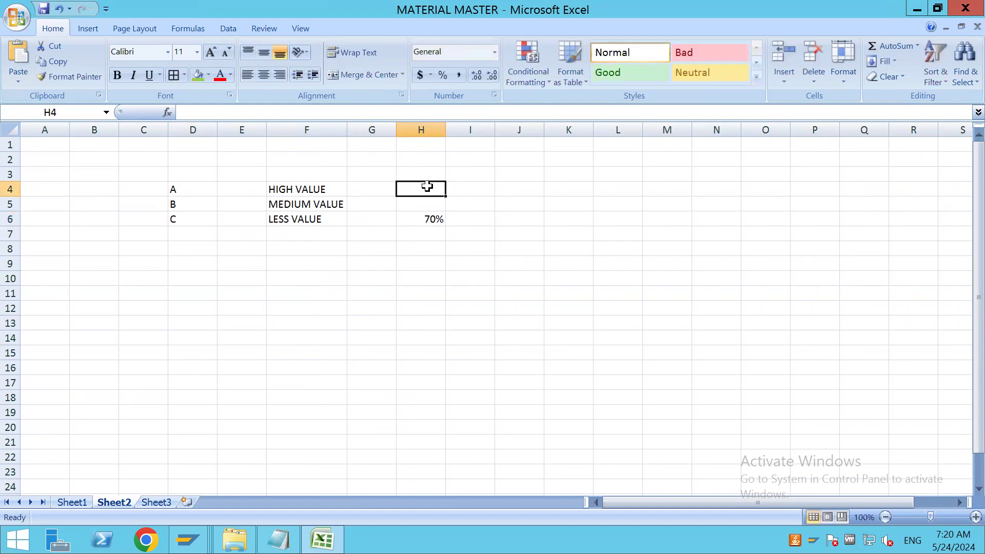
type("10")
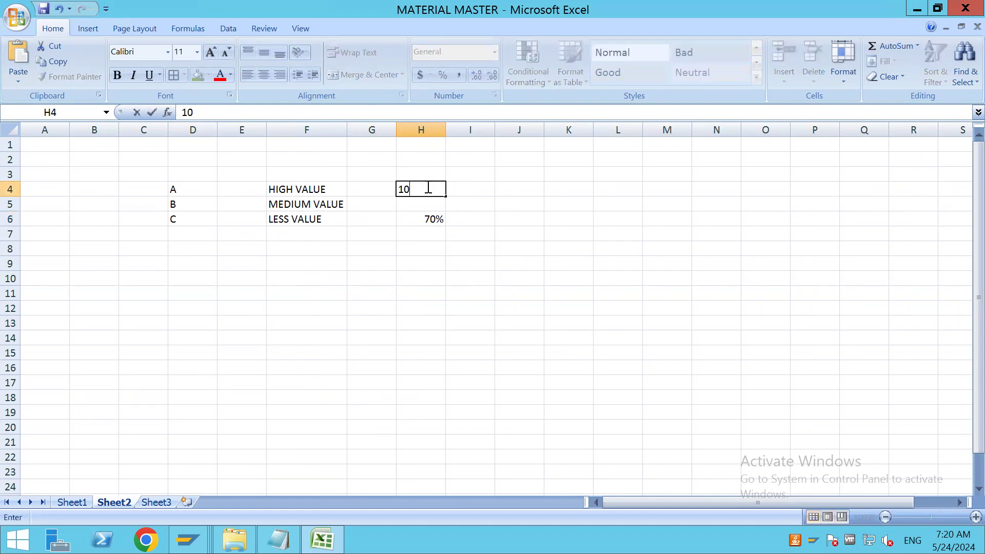
type("%")
left_click(432, 201)
type("20")
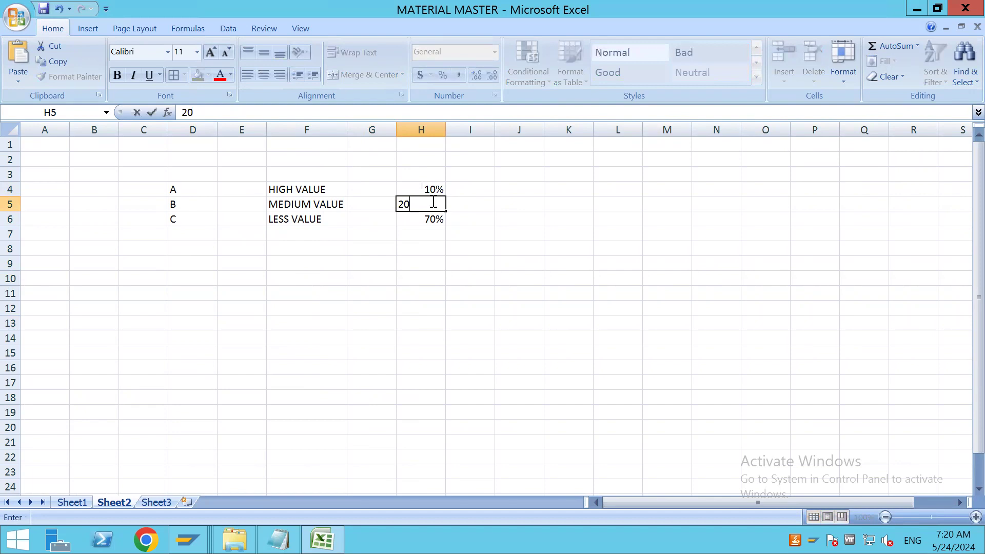
type("%")
left_click(490, 311)
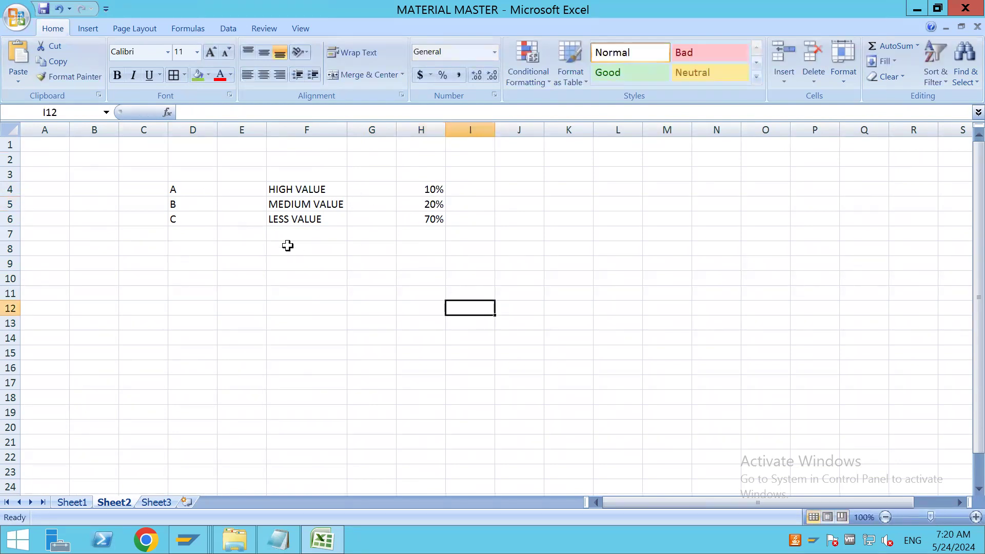
Enter 70% in G4 as the value share of class A
left_click(184, 187)
left_click(334, 190)
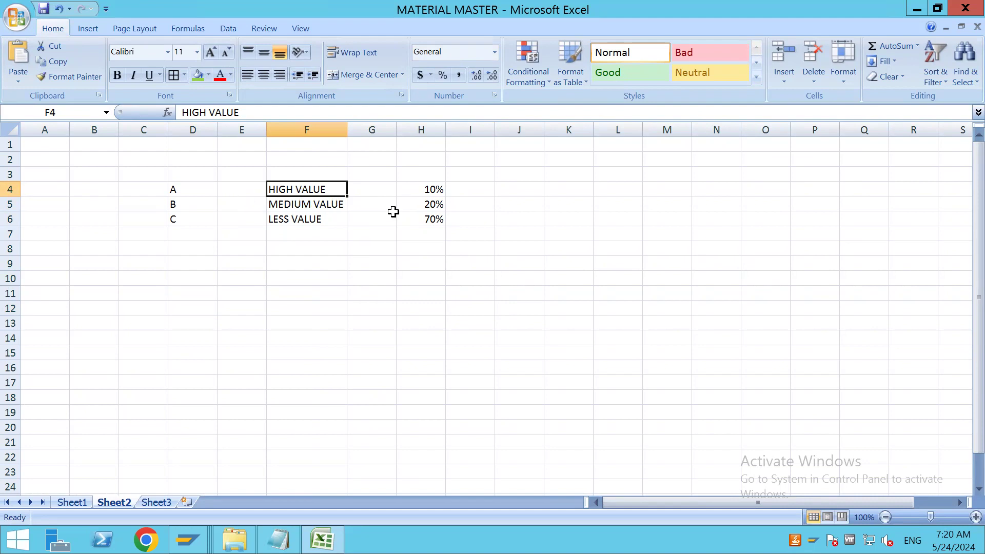
left_click(435, 189)
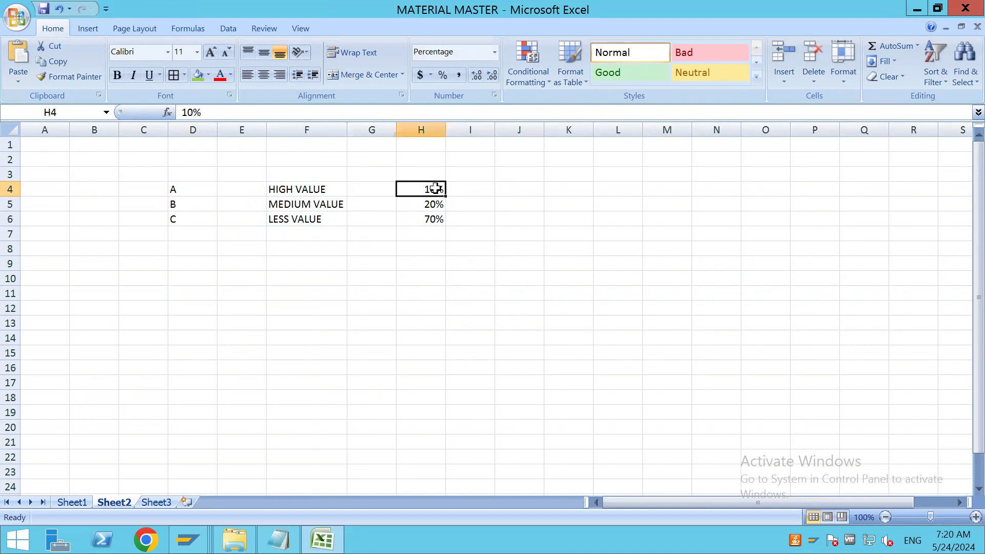
left_click(381, 190)
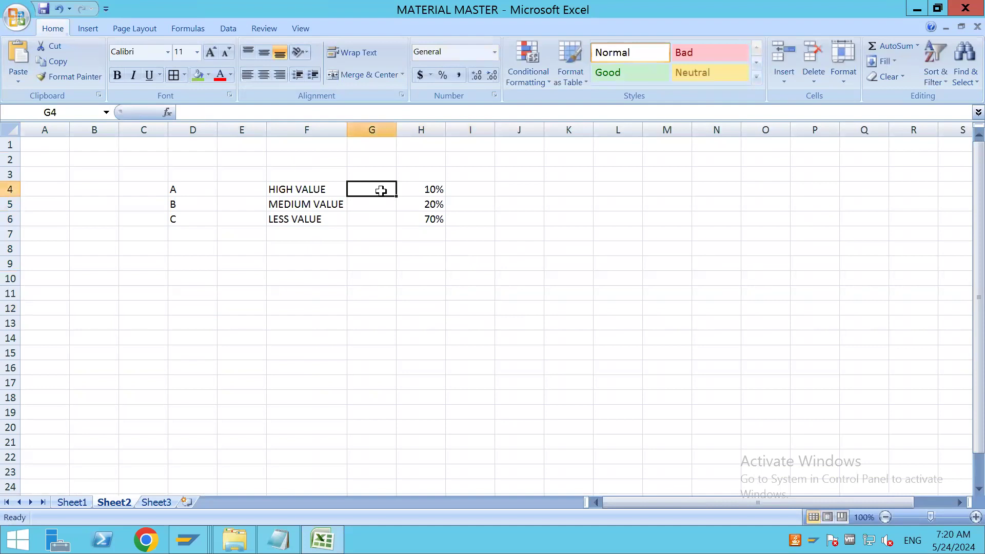
type("70%")
Label the two percentage columns with the headers QTY in H3 and VALUE in G3
left_click(419, 175)
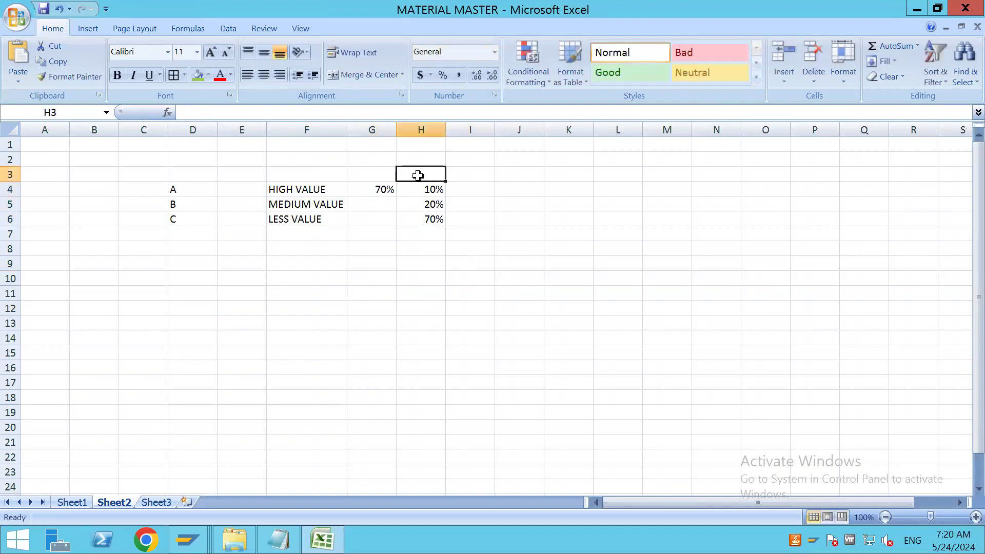
type("QTY")
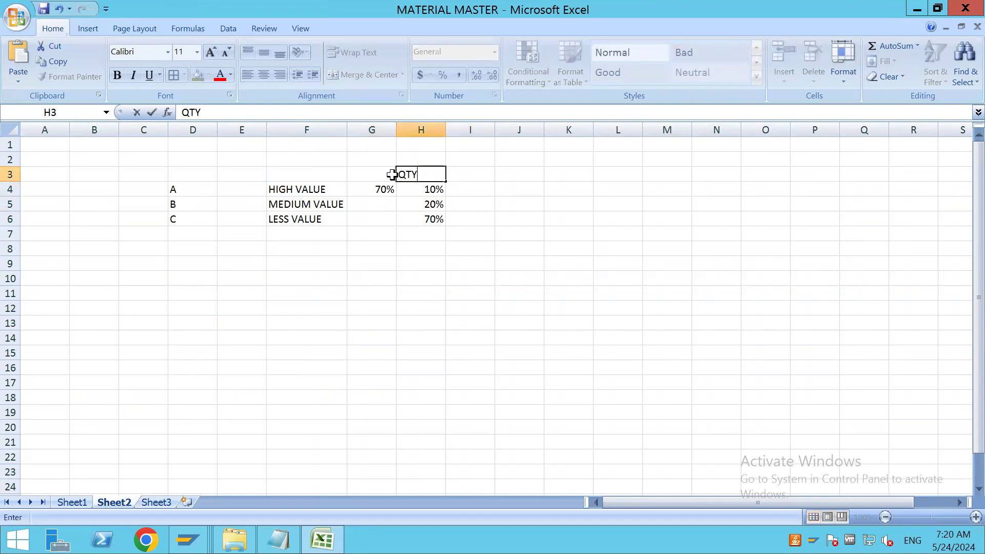
left_click(389, 175)
type("N")
key("BackSpace")
type("VALUE")
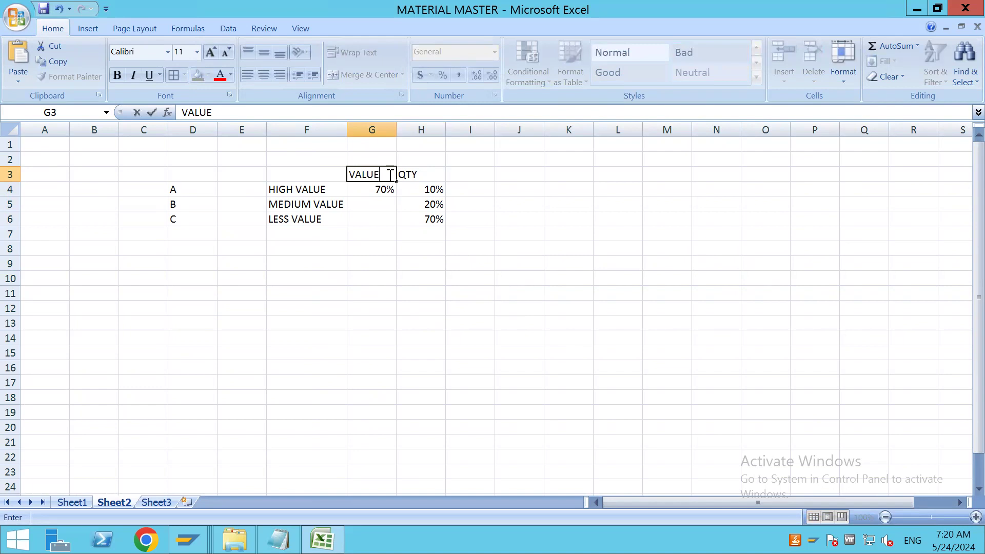
Complete the VALUE column with 10% in G6 for class C and 20% in G5 for class B
left_click(371, 219)
type("1")
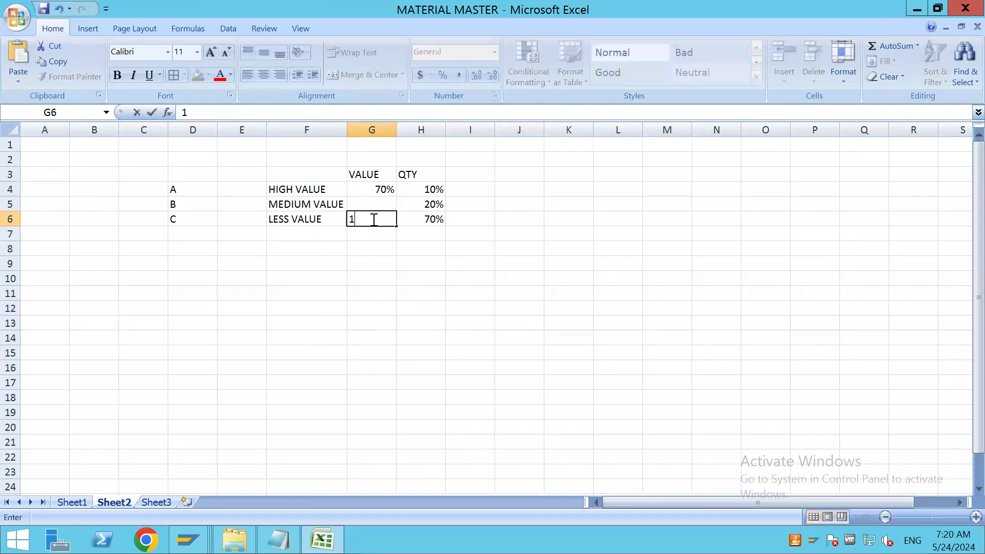
type("0%")
left_click(379, 204)
type("20")
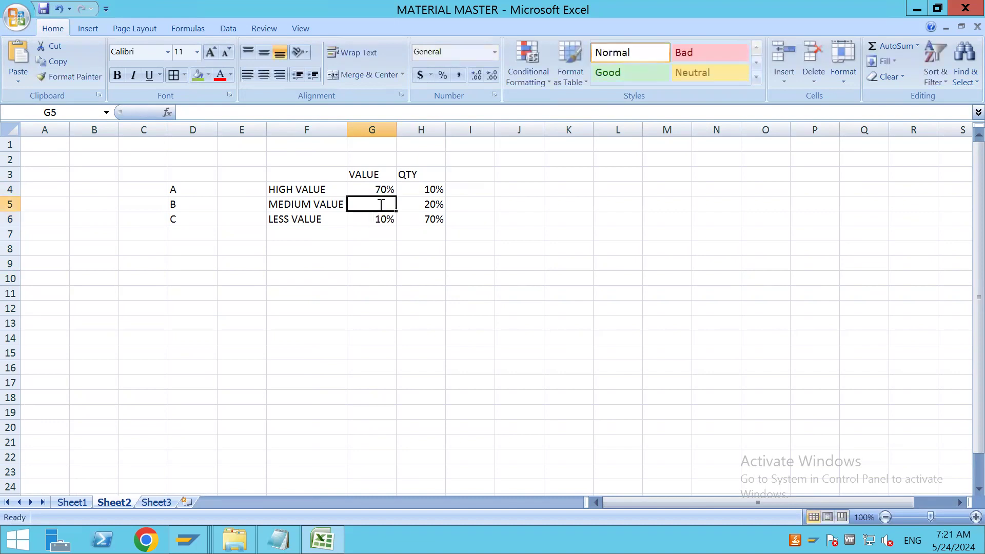
type("%")
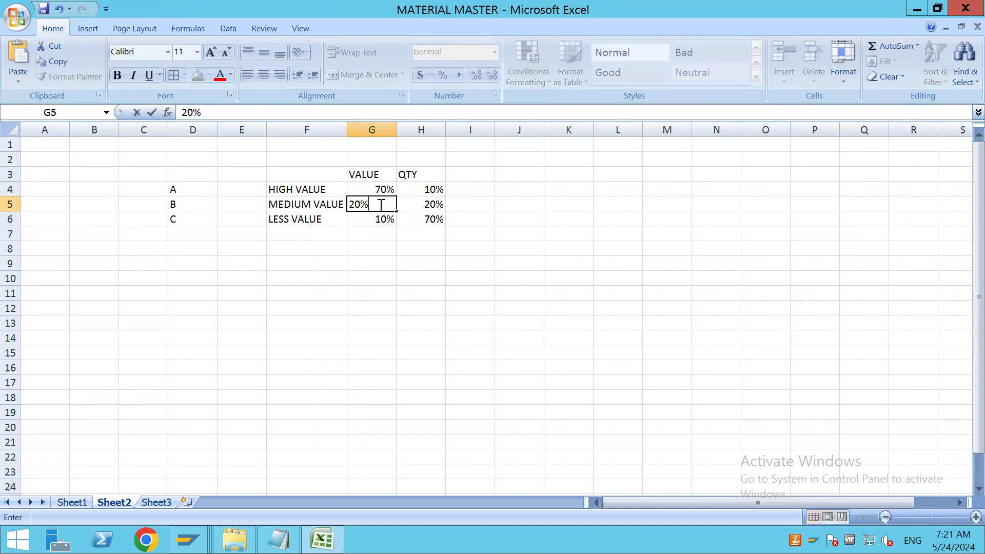
left_click(502, 341)
left_click(430, 191)
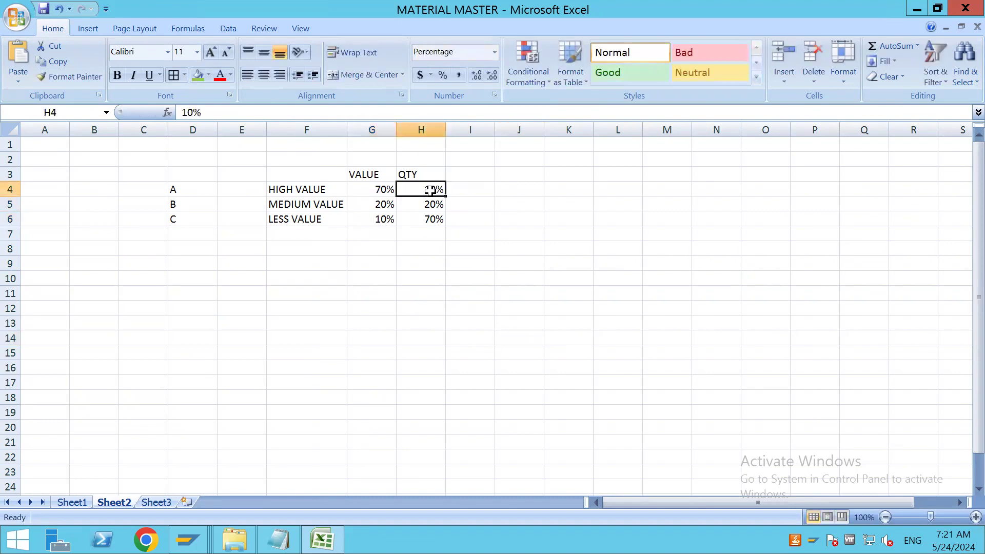
left_click(189, 190)
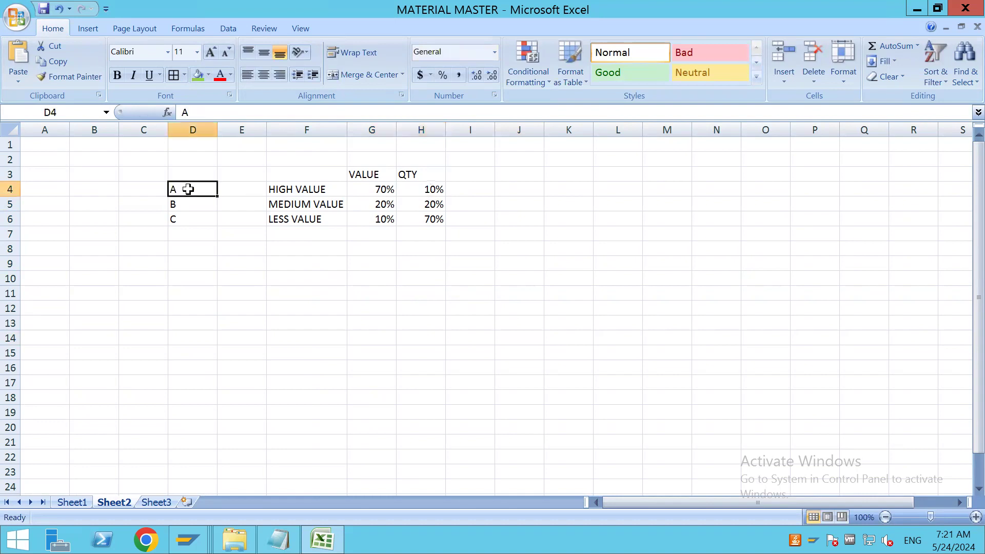
left_click(369, 193)
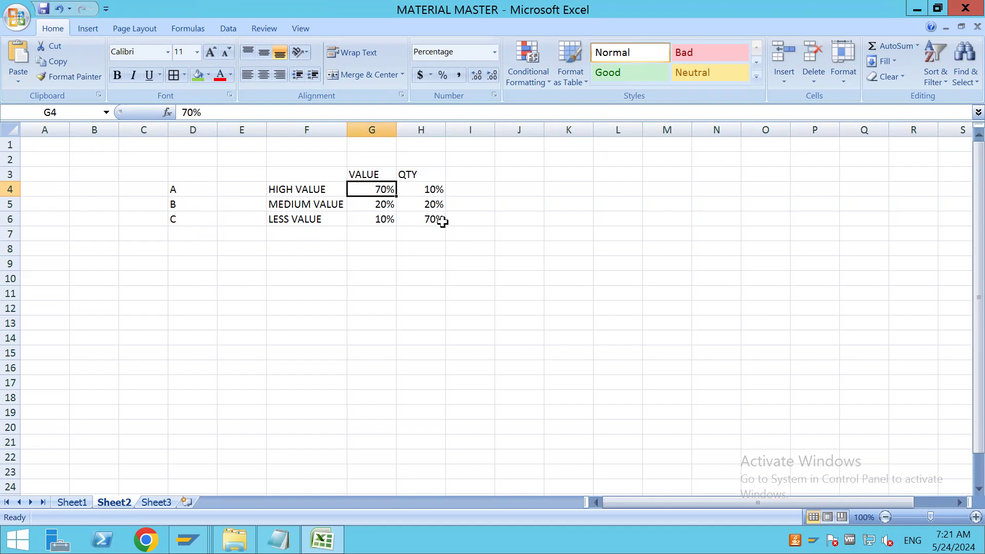
left_click(380, 222)
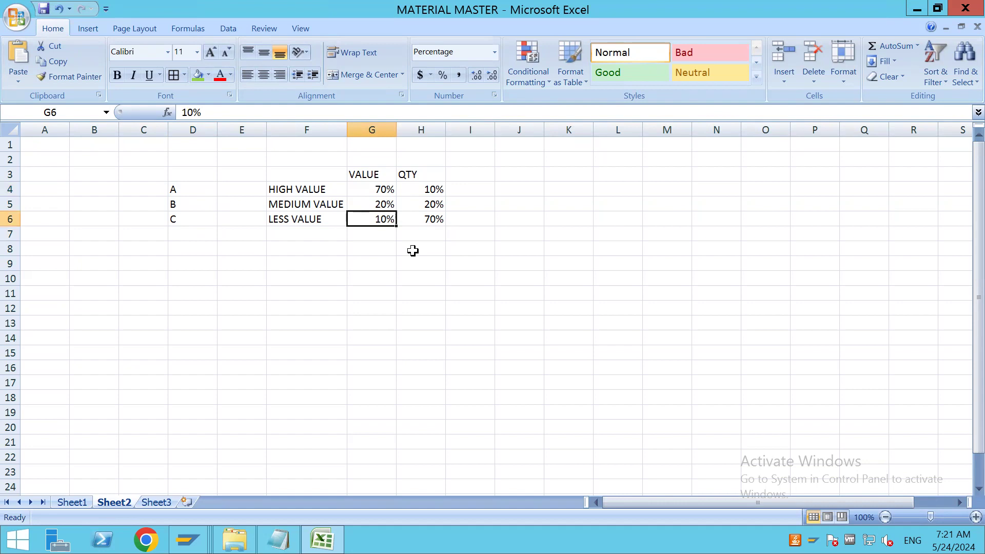
Go through classes A, B and C one by one, ending with the range D4:D6 selected
left_click(182, 188)
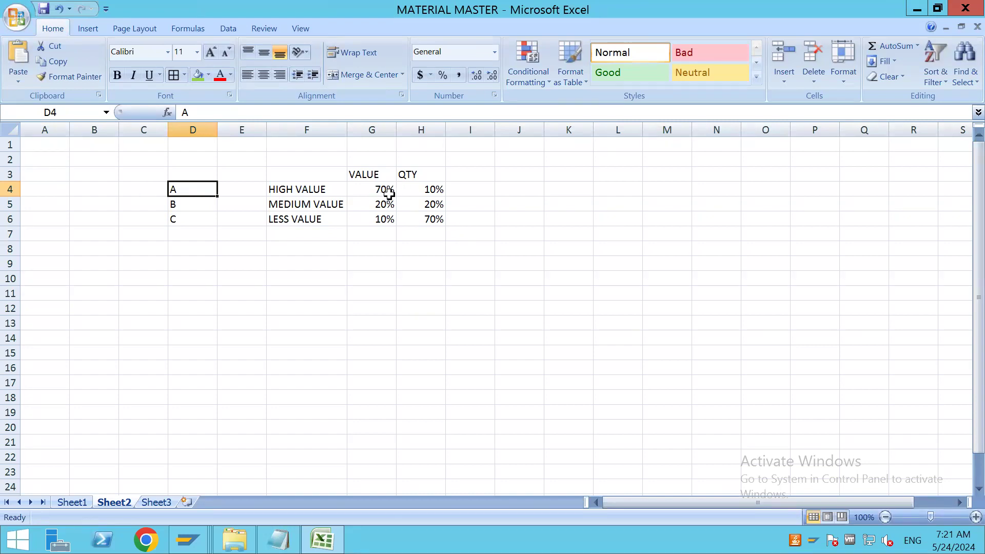
left_click(198, 204)
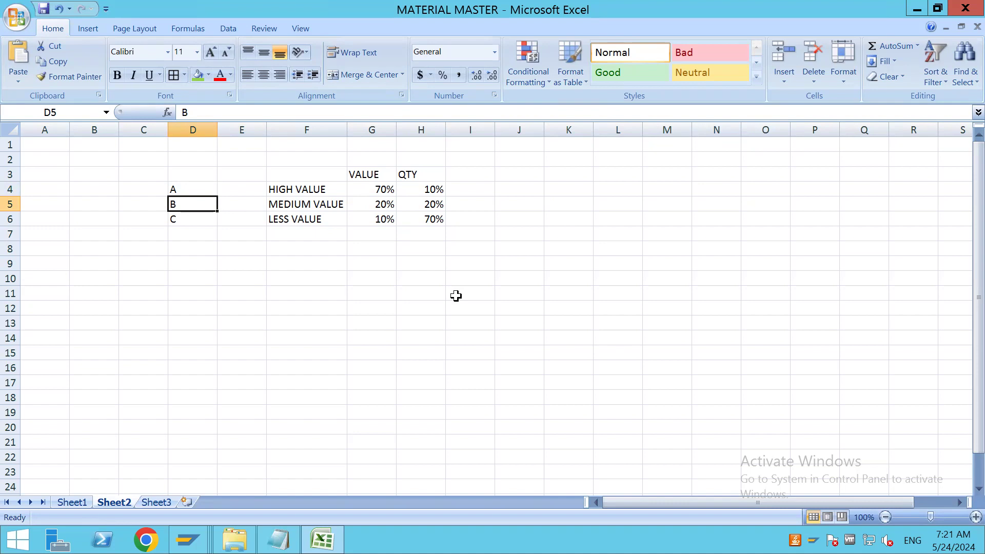
left_click(192, 220)
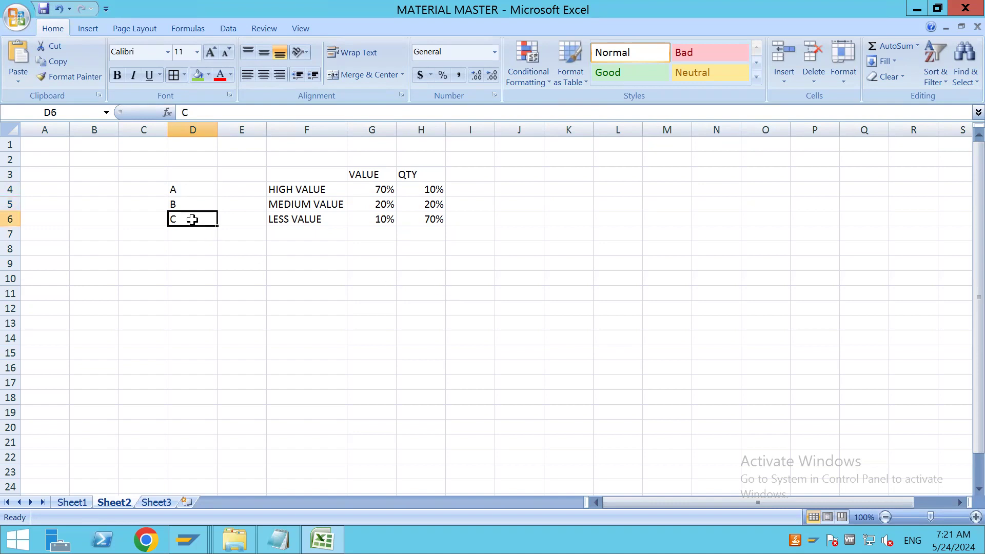
left_click_drag(194, 190, 191, 226)
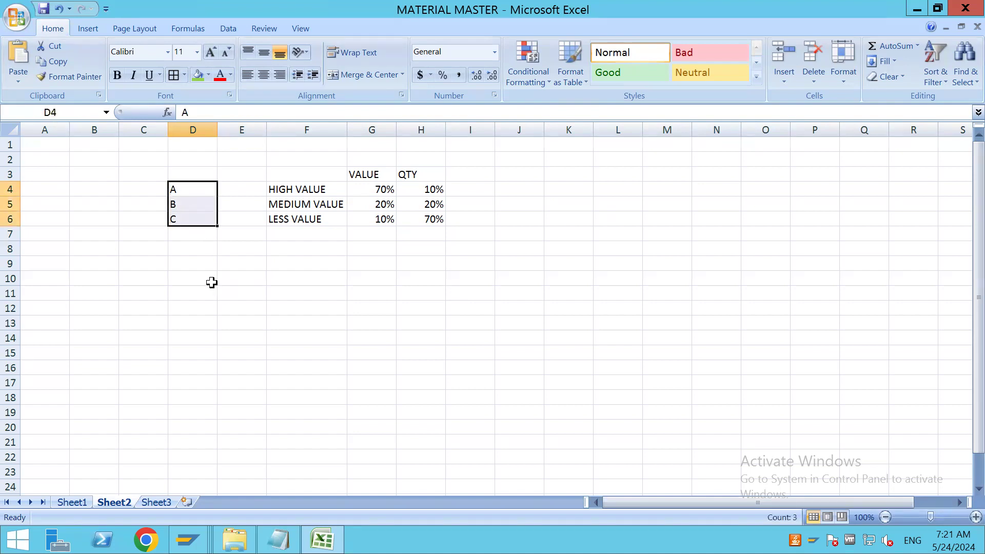
Switch to SAP and view the possible entries for product 7934's Cycle Counting Indicator, closing the list without choosing one
key("alt+Tab")
left_click_drag(170, 122, 169, 122)
left_click(136, 121)
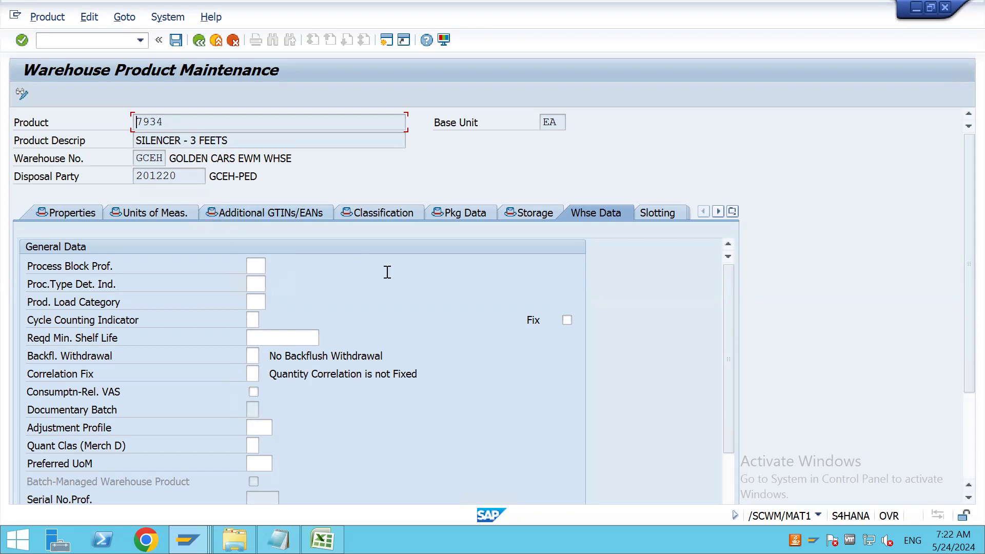
left_click(256, 322)
left_click(263, 321)
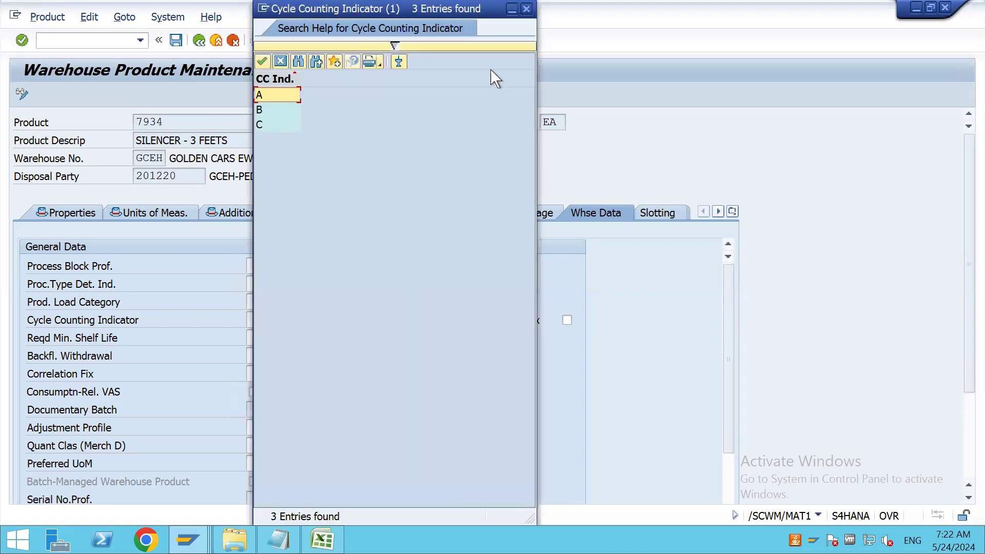
left_click(530, 10)
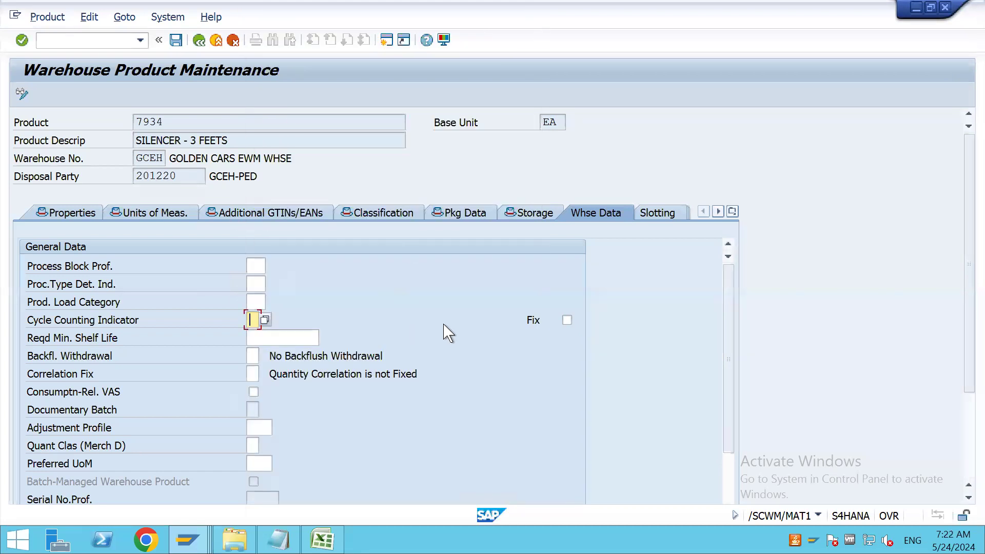
Examine the Reqd Min. Shelf Life field, check the product's general properties, and return to that field in the warehouse data
scroll(442, 329, "down", 3)
scroll(442, 328, "up", 2)
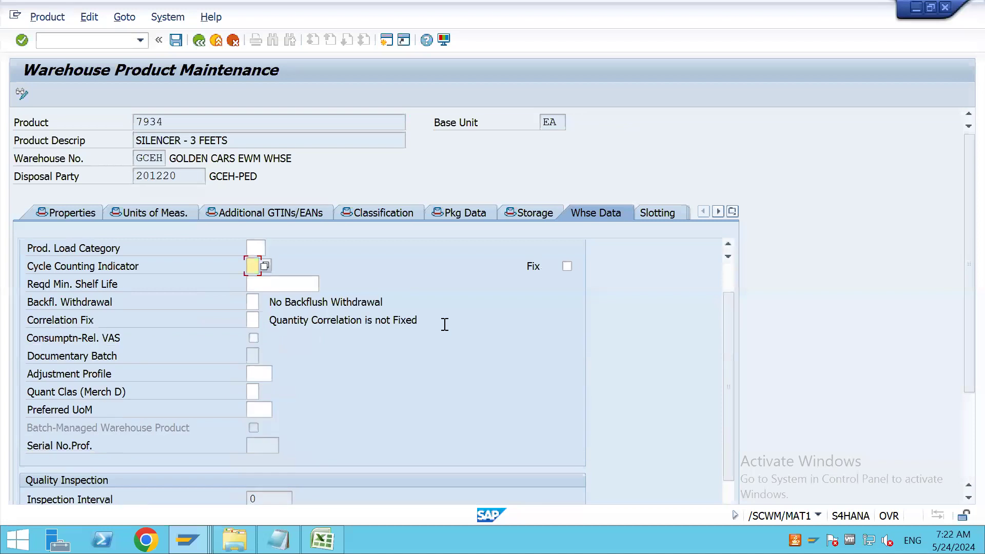
left_click(287, 282)
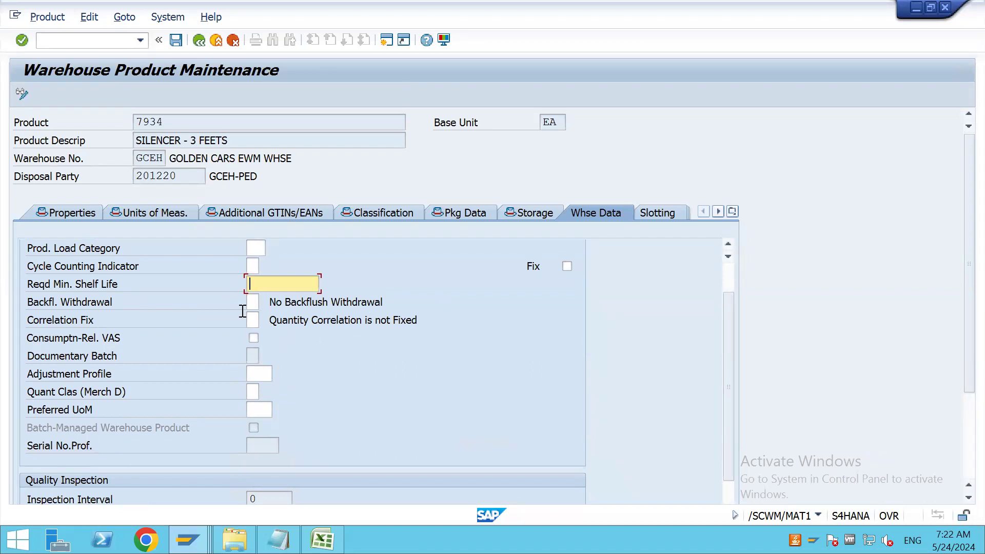
left_click(72, 213)
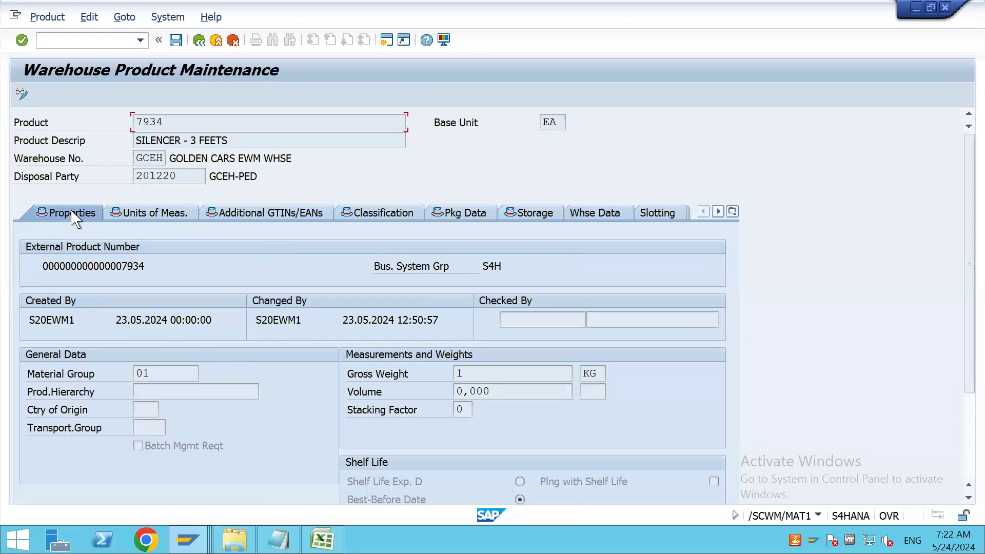
left_click(595, 213)
left_click(283, 321)
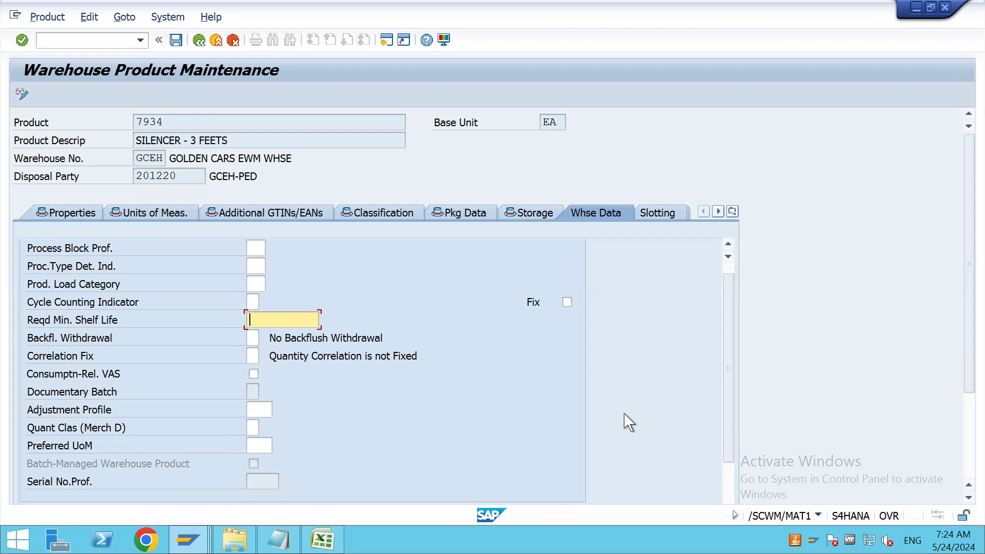
left_click(915, 8)
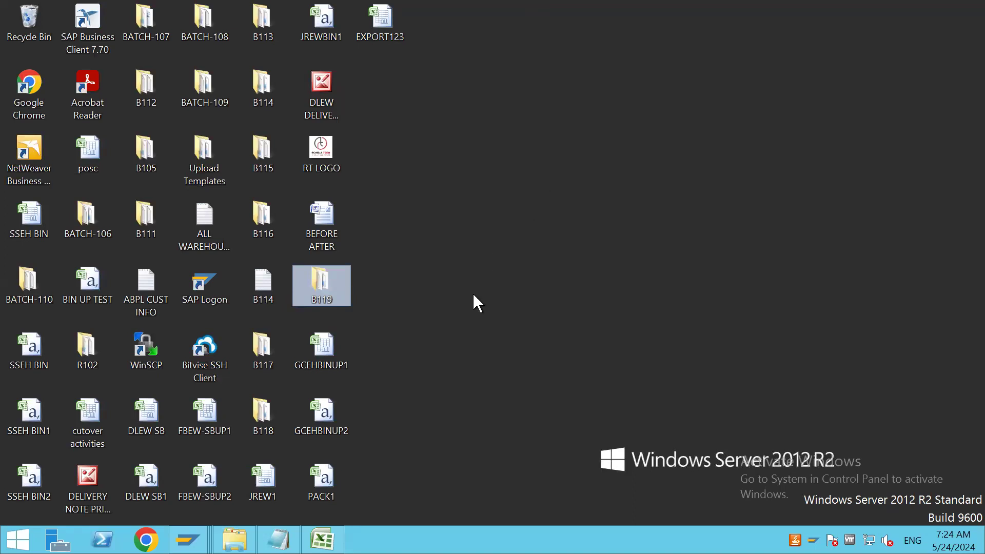
left_click(464, 329)
mouse_move(547, 3)
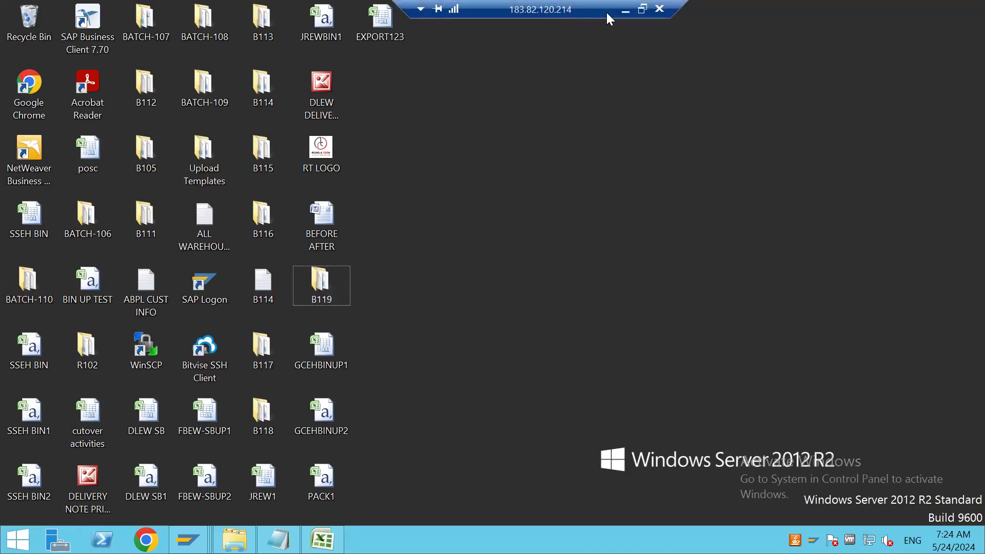
left_click(625, 10)
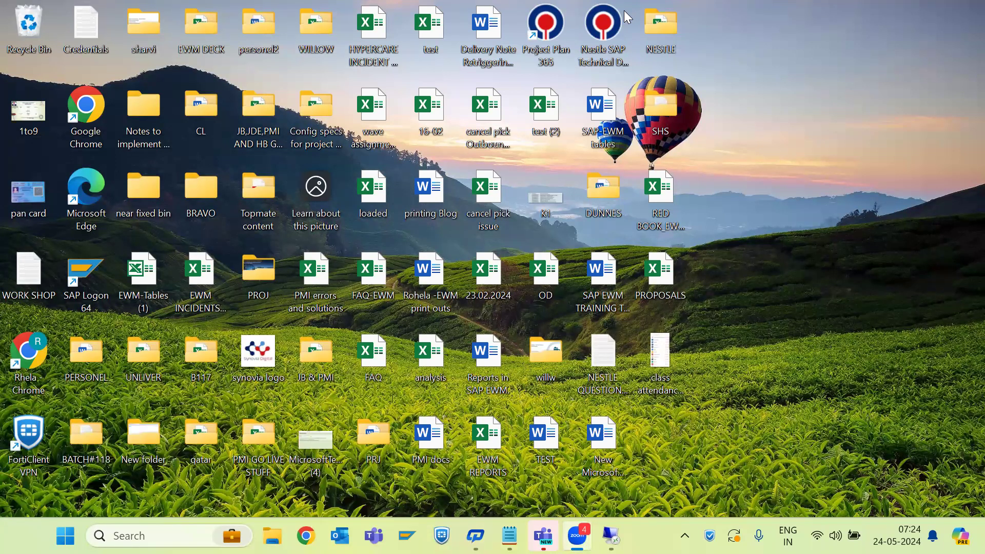
left_click(892, 260)
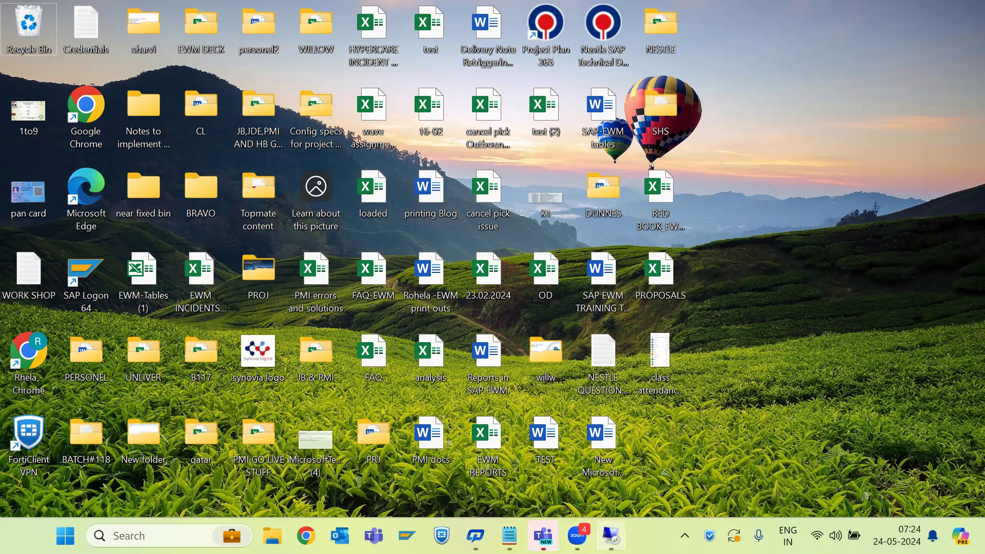
left_click(612, 537)
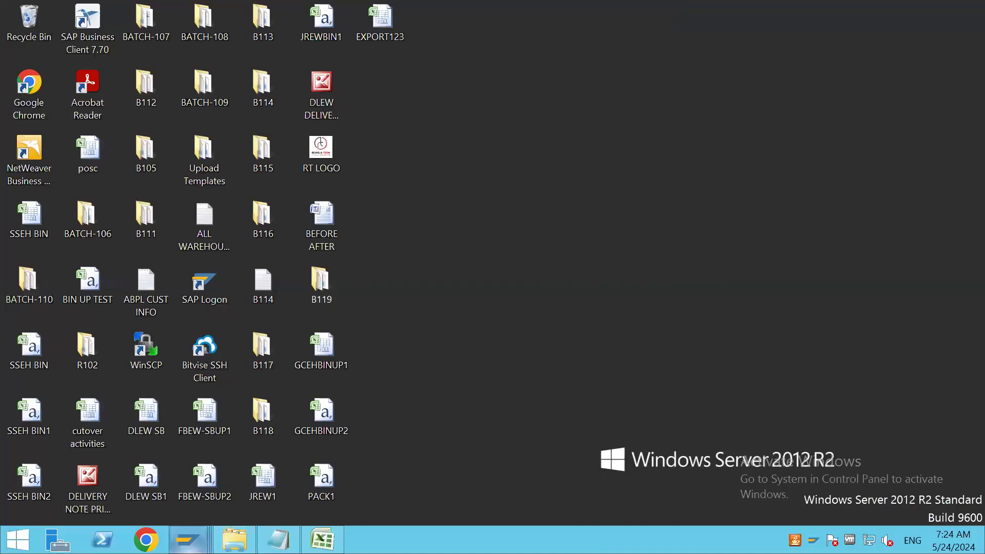
left_click(188, 540)
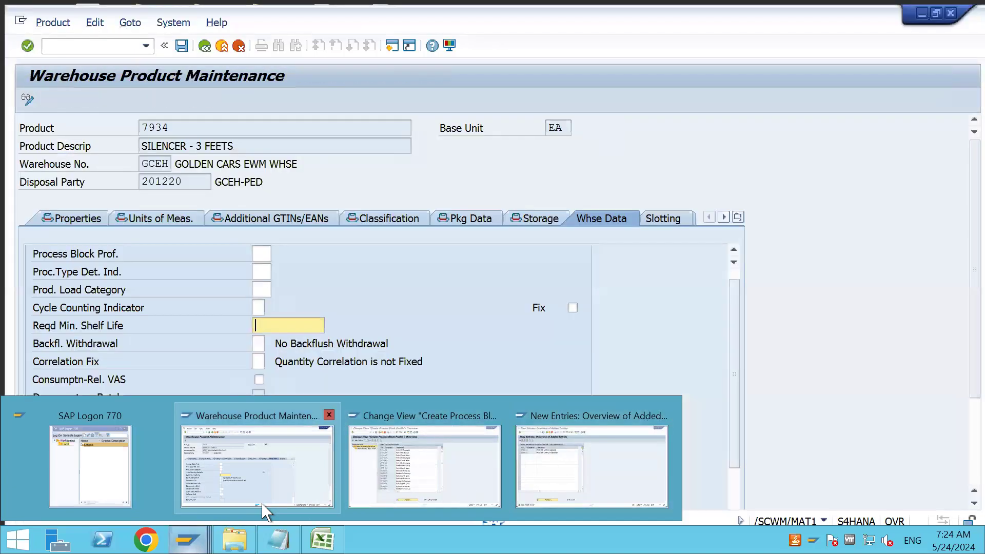
left_click(265, 504)
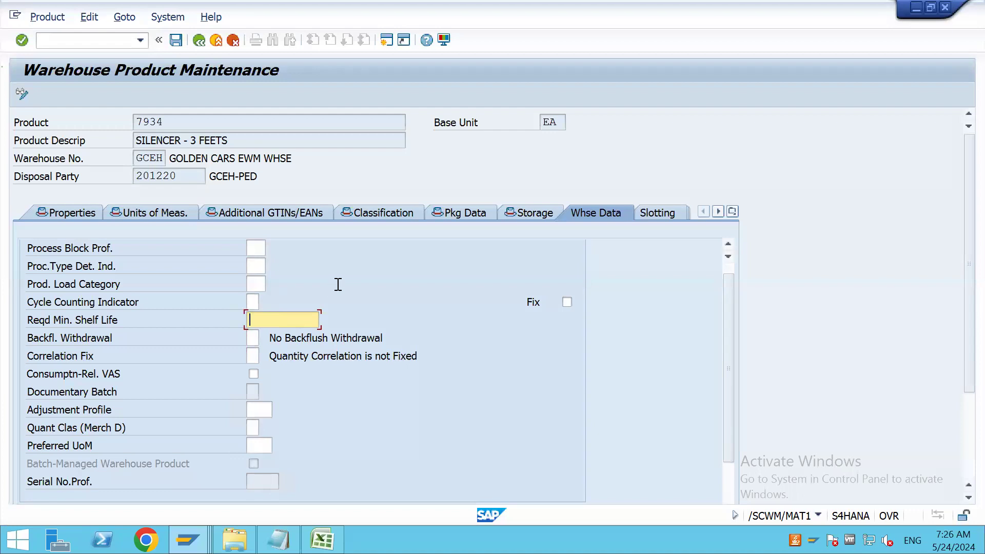
View the possible entries for product 7934's Quant Clas (Merch D) field, closing the list without choosing one
scroll(396, 302, "down", 2)
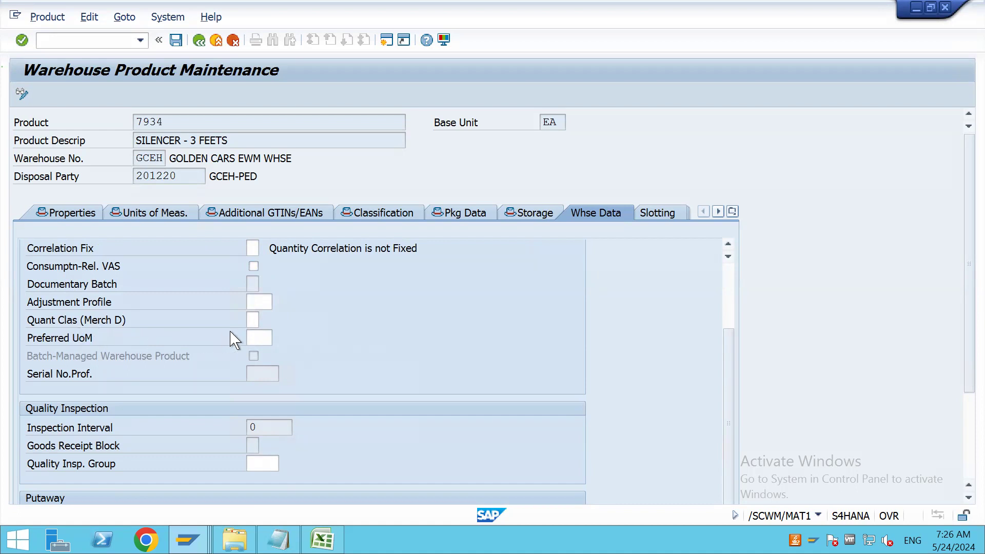
left_click(253, 320)
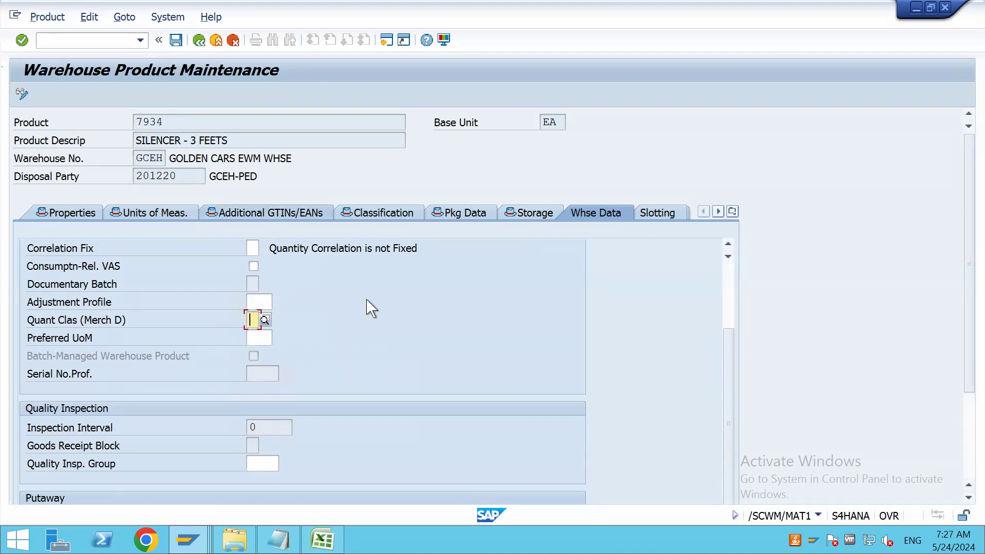
left_click(264, 320)
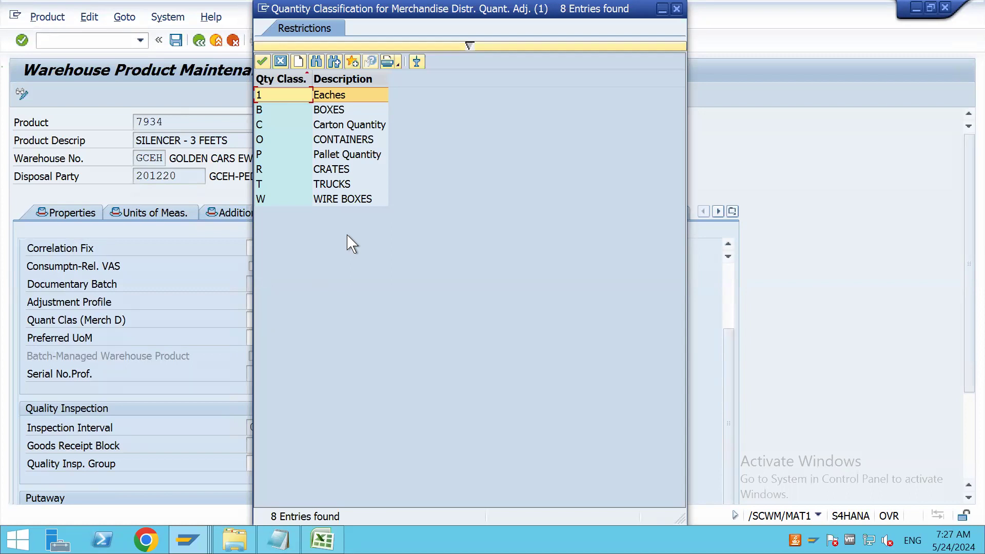
left_click(677, 9)
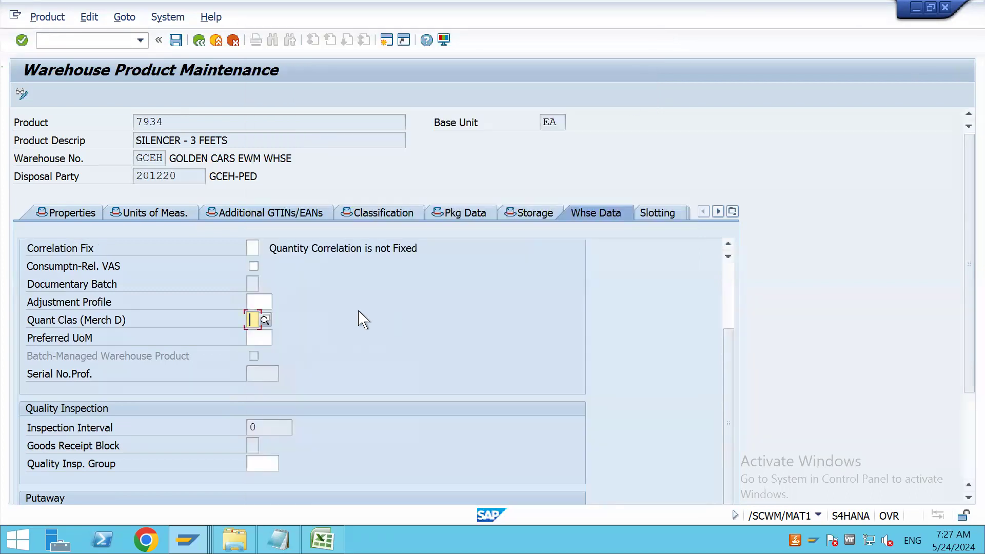
View the units offered for Preferred UoM, close the list without choosing one, and go to the Serial No.Prof. field
left_click(260, 337)
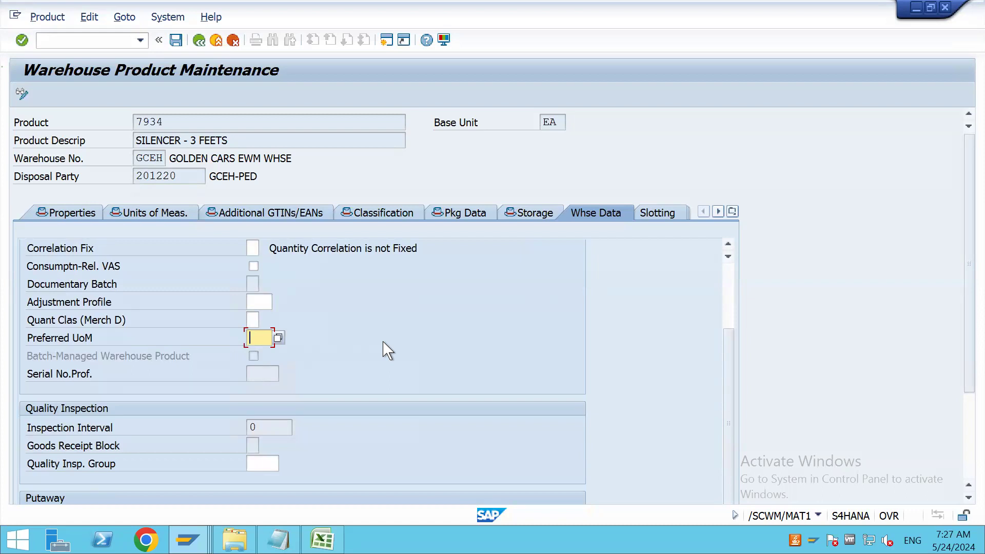
left_click(279, 340)
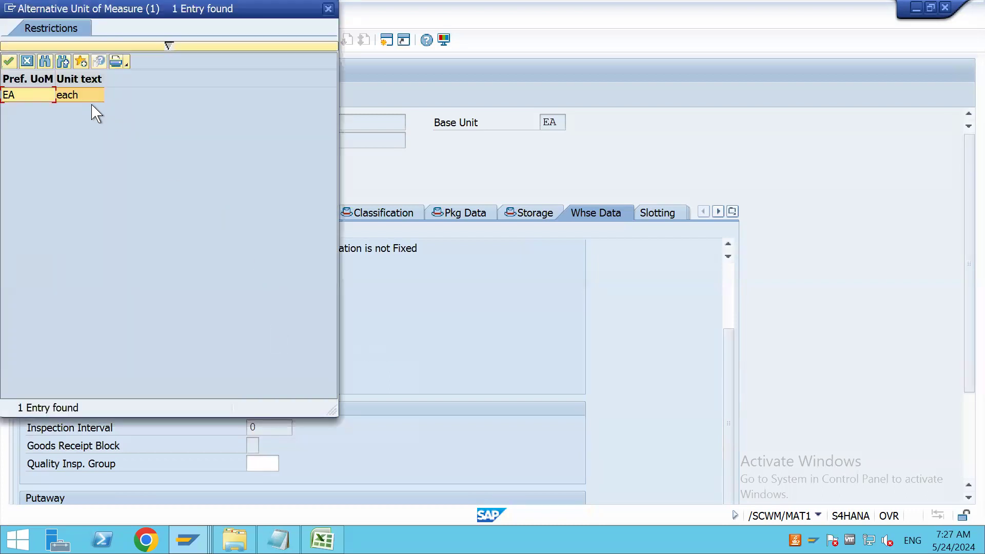
left_click(329, 9)
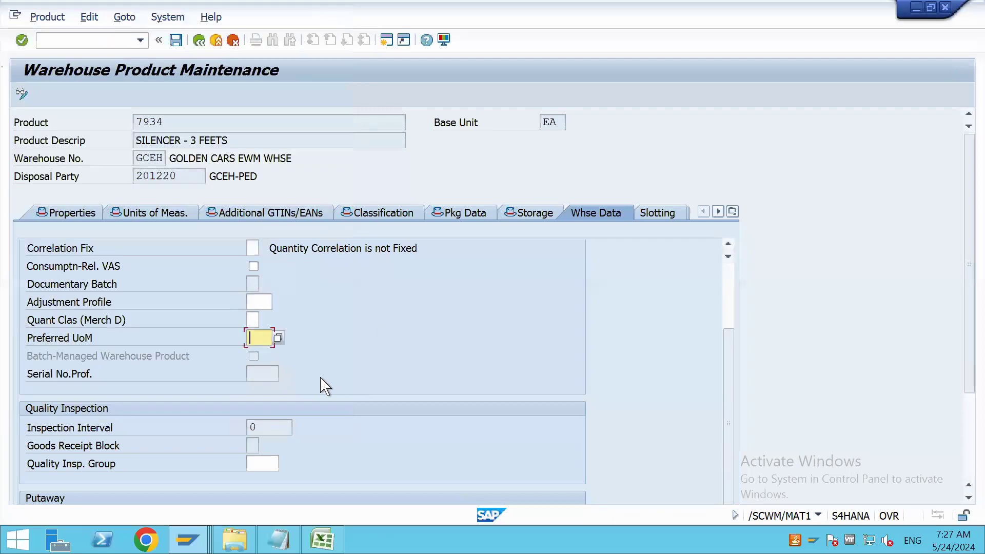
scroll(328, 372, "down", 3)
scroll(295, 369, "up", 3)
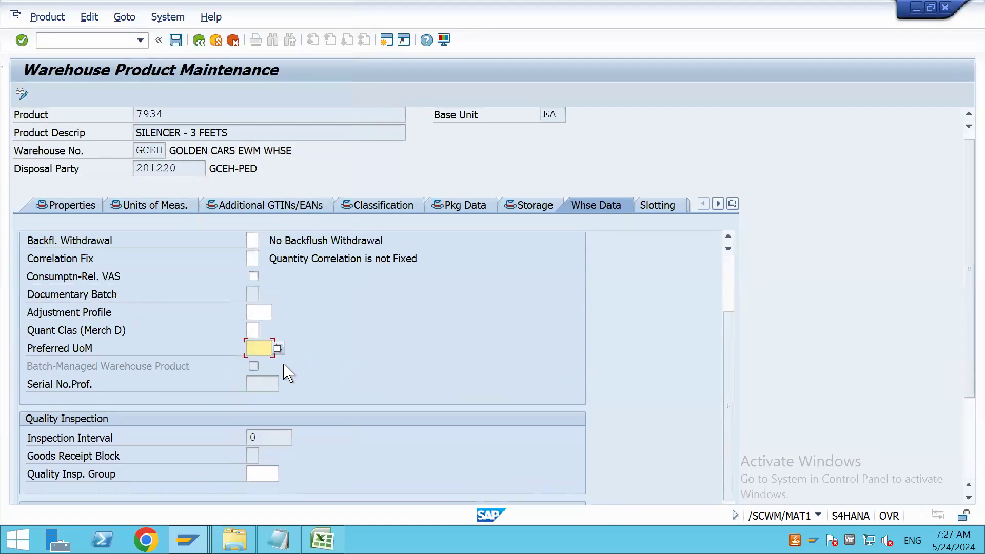
left_click(258, 384)
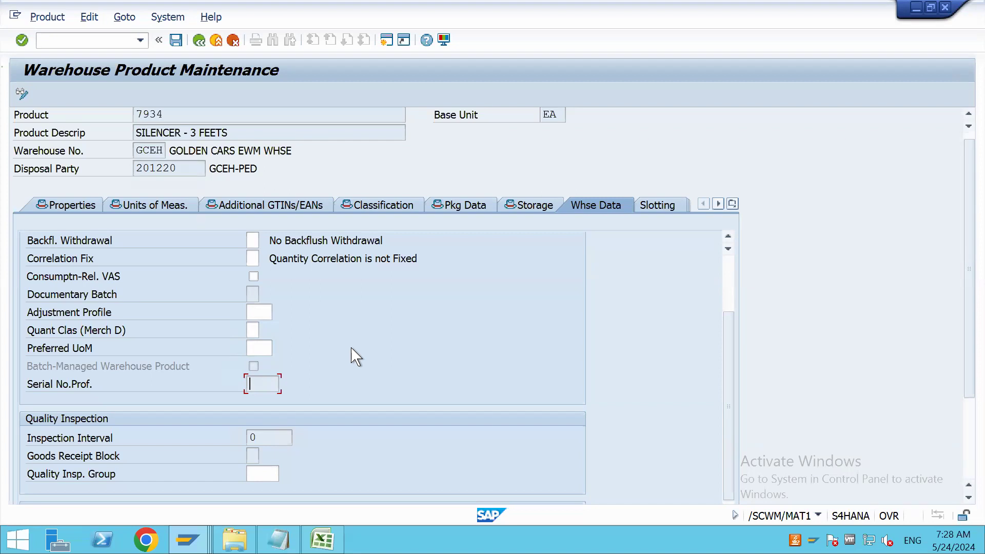
View the possible entries for Quality Insp. Group in the Quality Inspection section, closing the list without choosing one
scroll(354, 357, "down", 5)
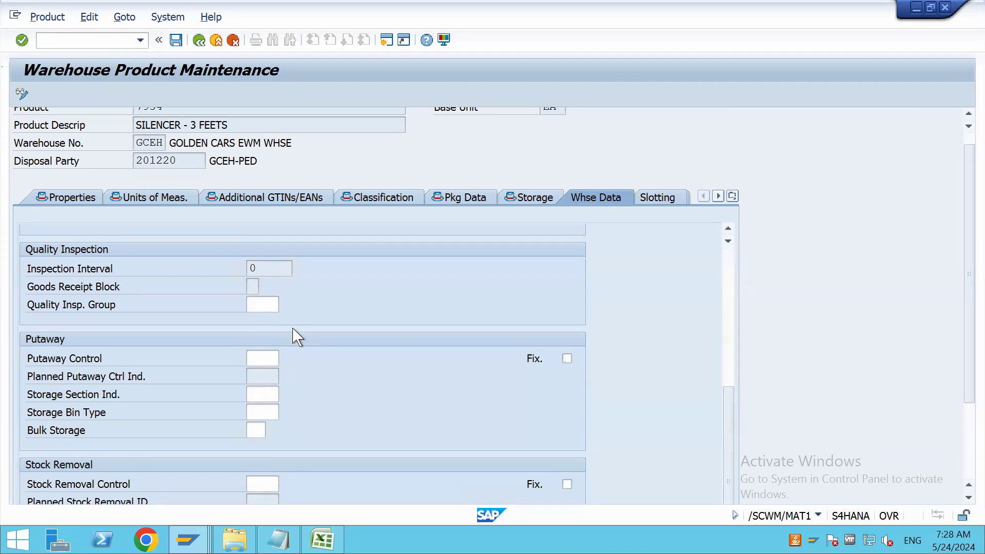
key("F4")
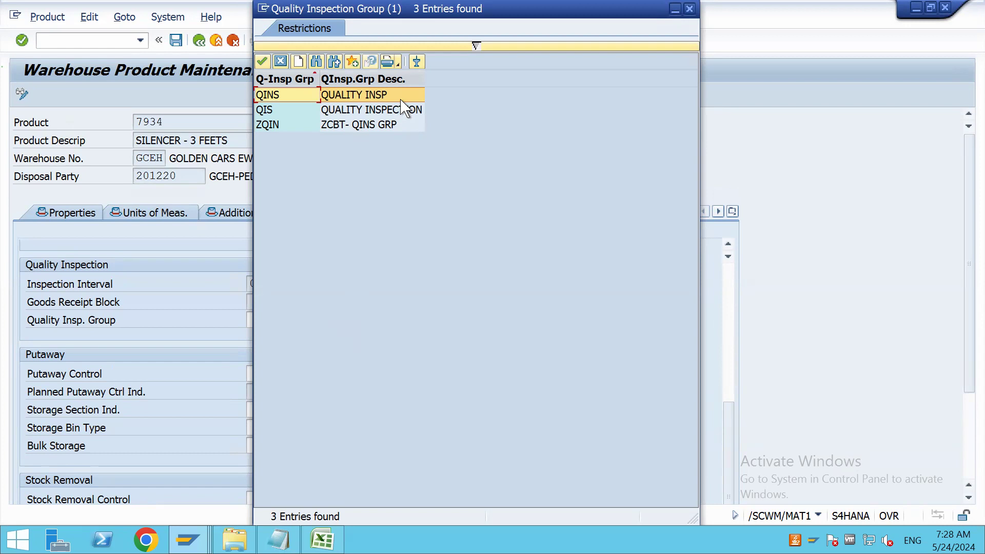
left_click(690, 9)
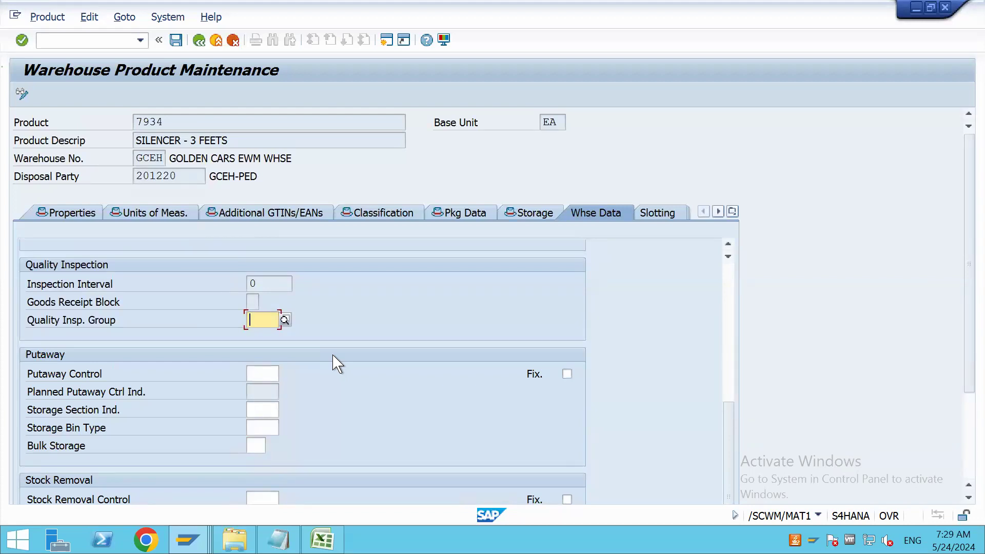
Go to the Putaway Control field, and switch to Excel to look through Sheet1 and Sheet2 of the MATERIAL MASTER workbook
scroll(354, 355, "down", 5)
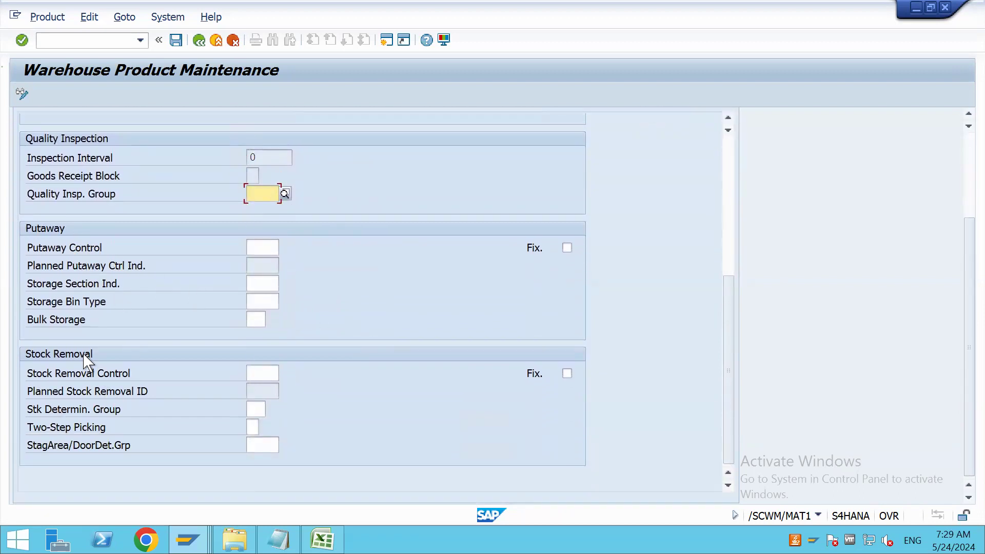
left_click(250, 246)
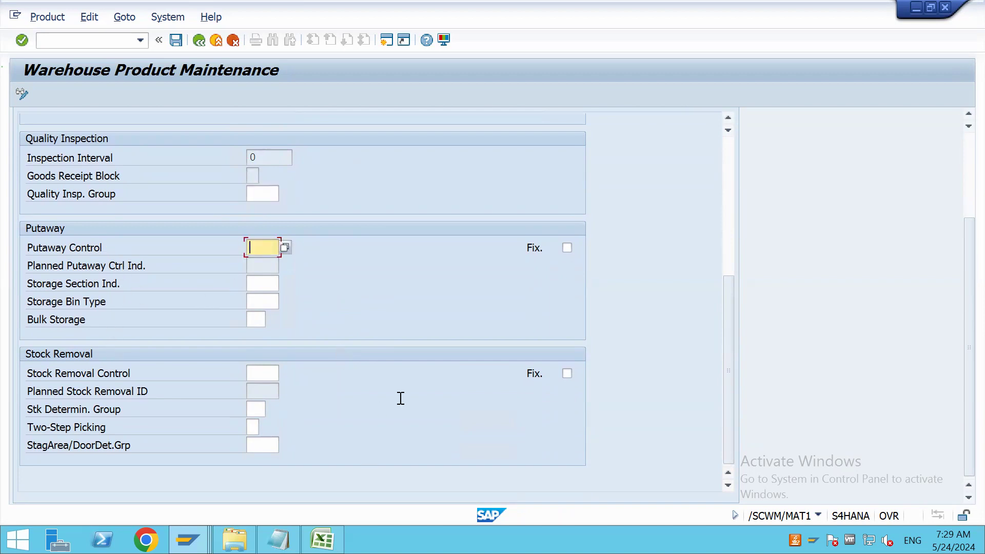
left_click(322, 539)
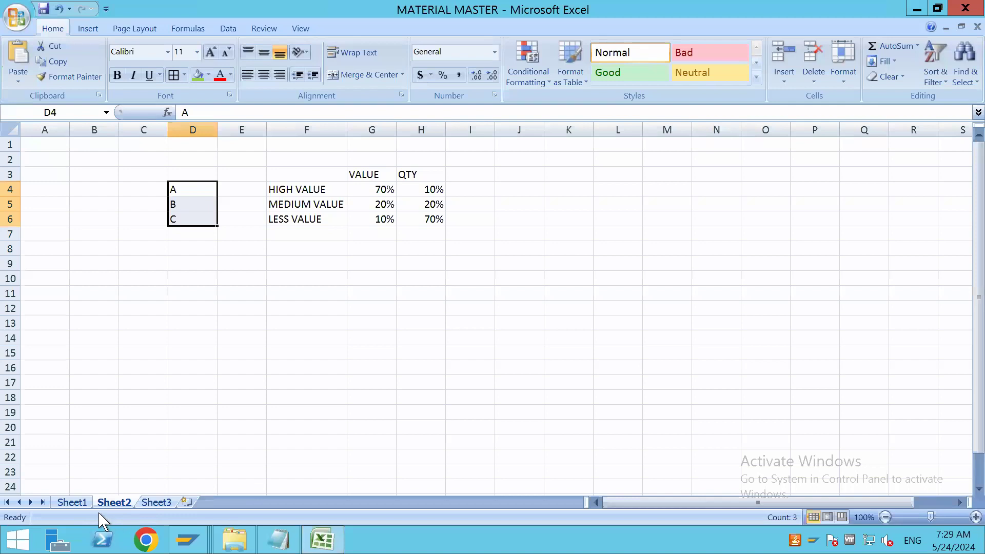
left_click(72, 503)
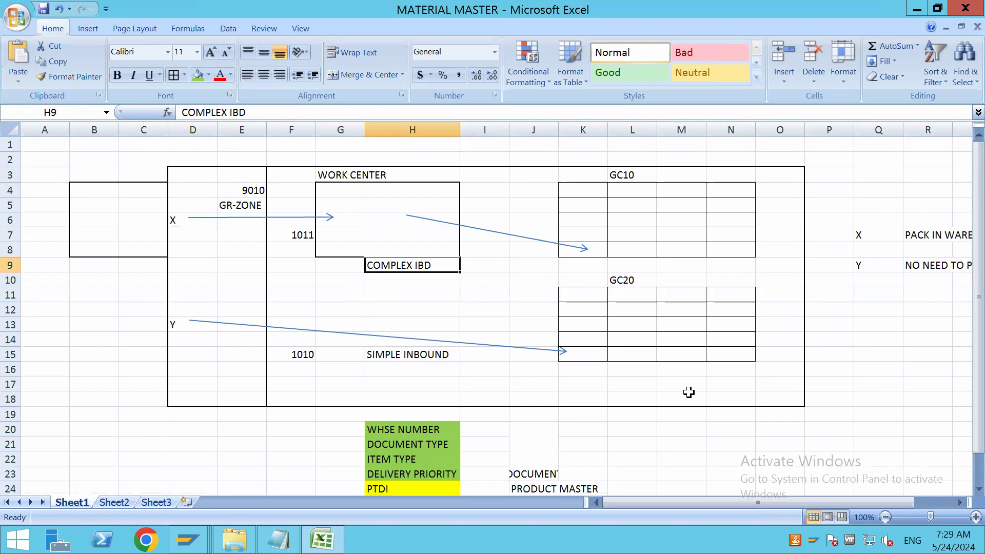
left_click(612, 386)
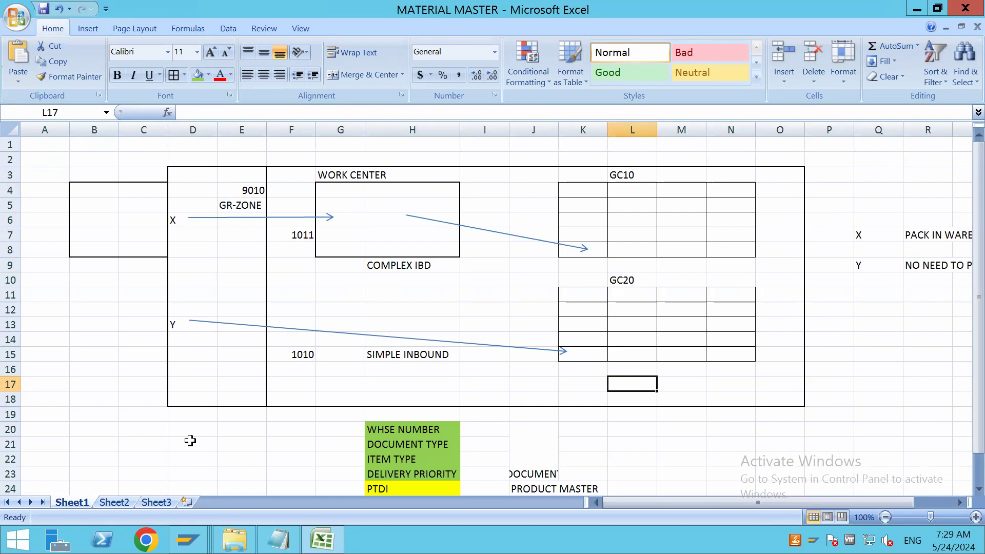
key("alt+Tab")
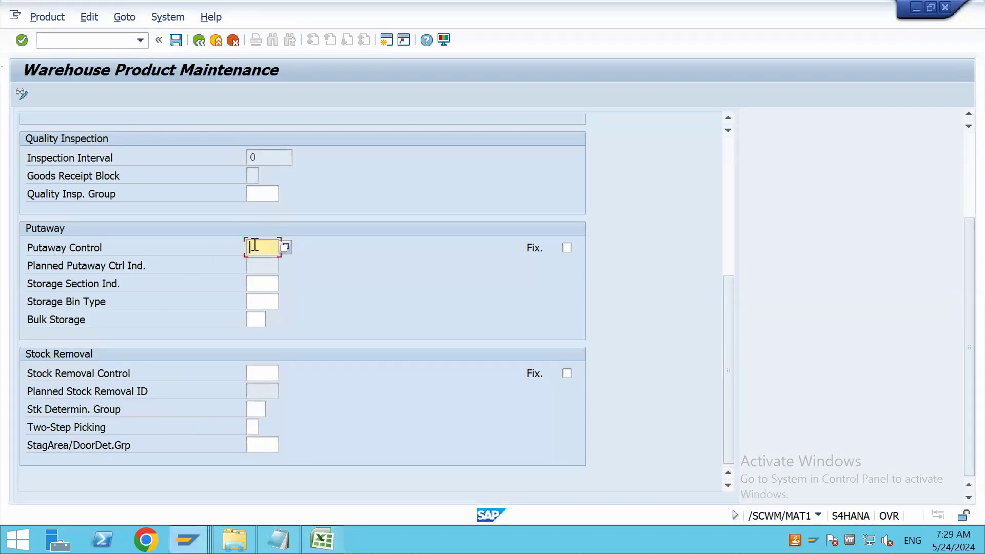
key("alt+Tab")
left_click(115, 502)
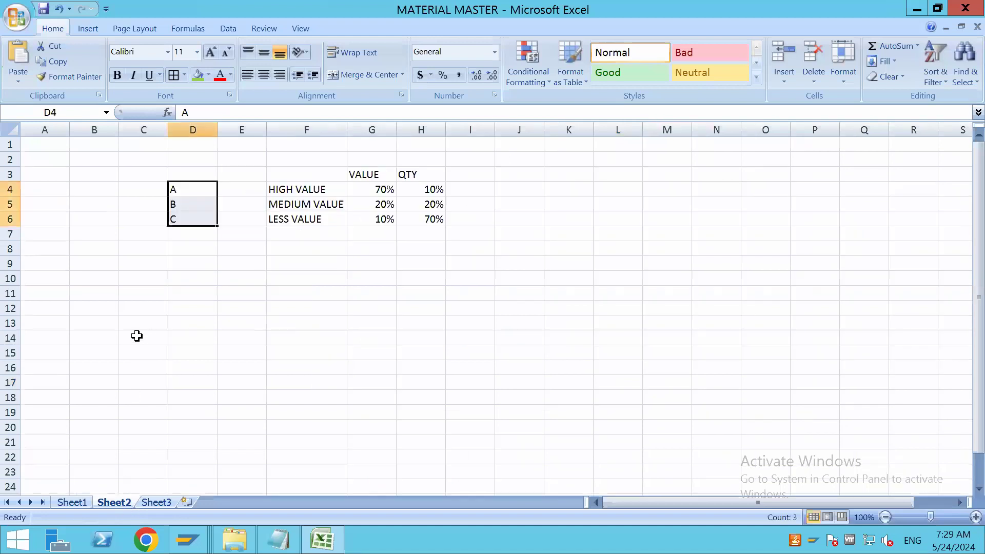
Copy the warehouse layout diagram in B2:O19 of Sheet1 and paste it at C36 below the original
left_click(75, 503)
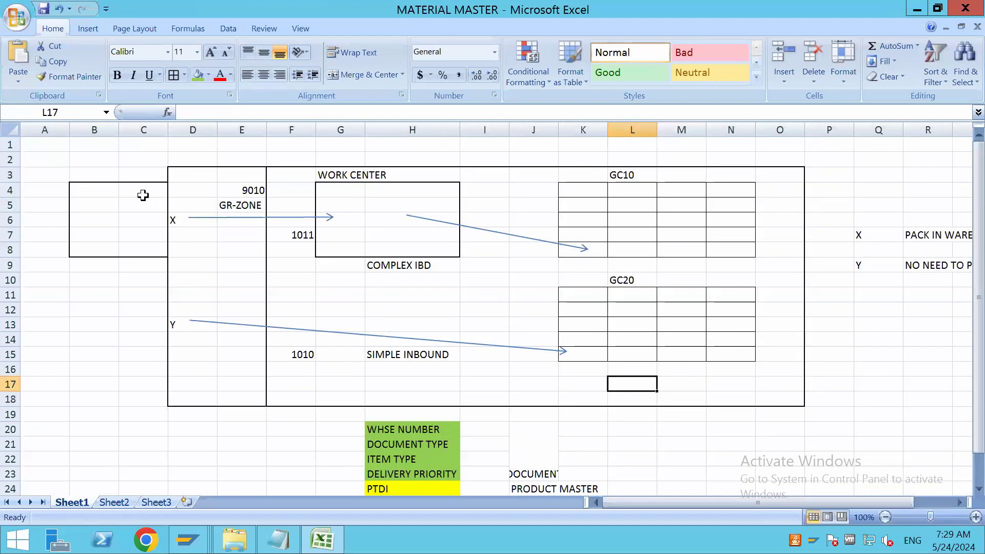
left_click_drag(99, 156, 793, 414)
key("ctrl+c")
scroll(660, 431, "down", 9)
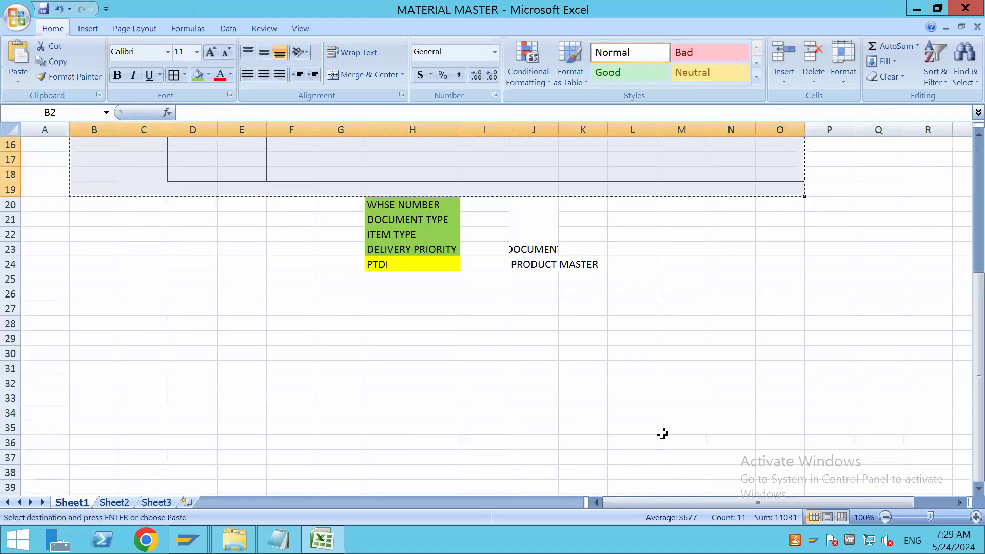
left_click(160, 262)
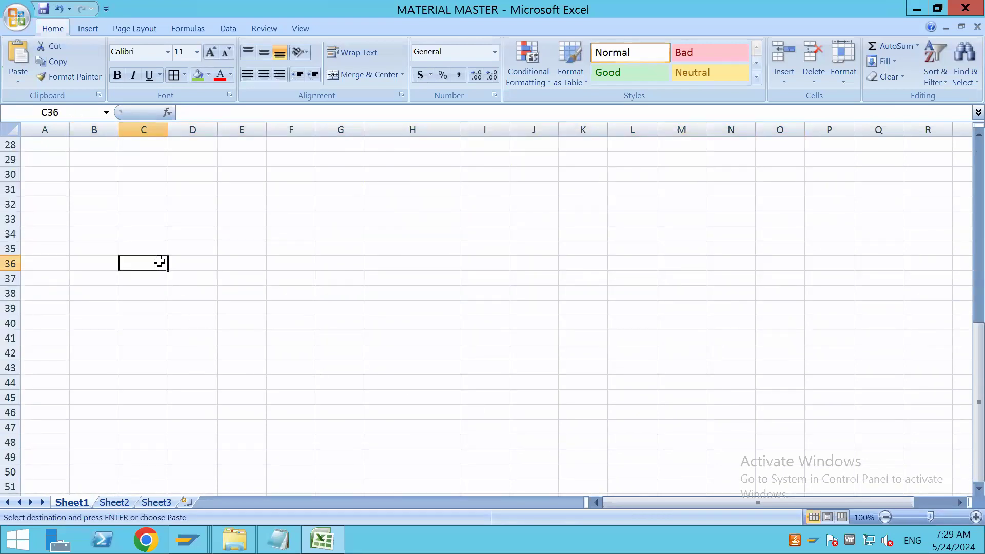
key("ctrl+v")
left_click(386, 297)
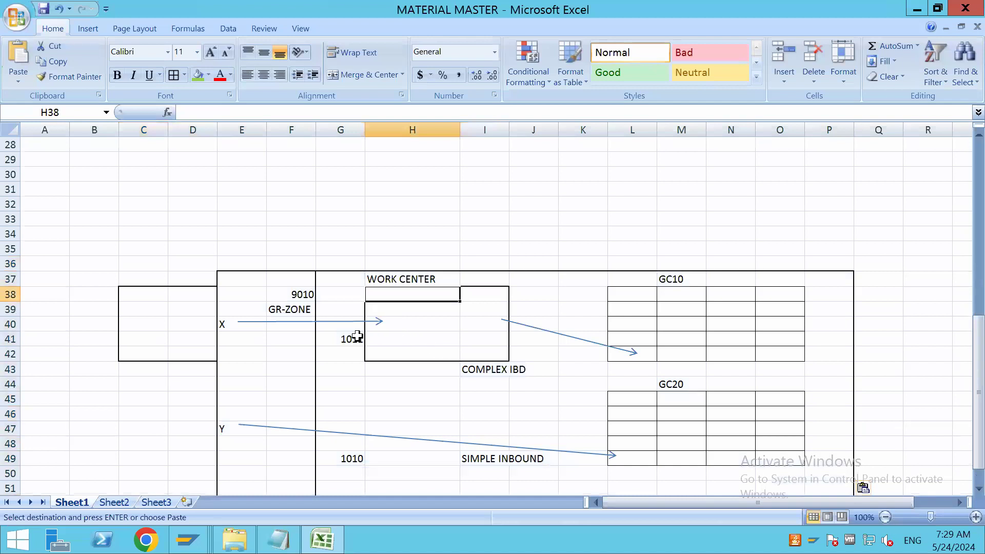
scroll(357, 337, "down", 2)
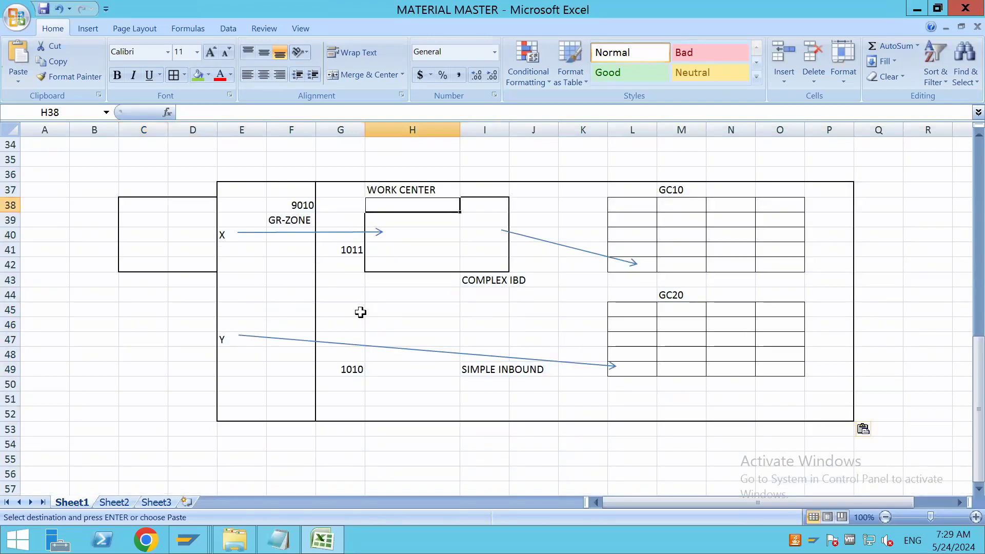
Draw a straight arrow in the copied diagram from just below product Y to the lower edge of the GC10 storage grid
left_click(227, 238)
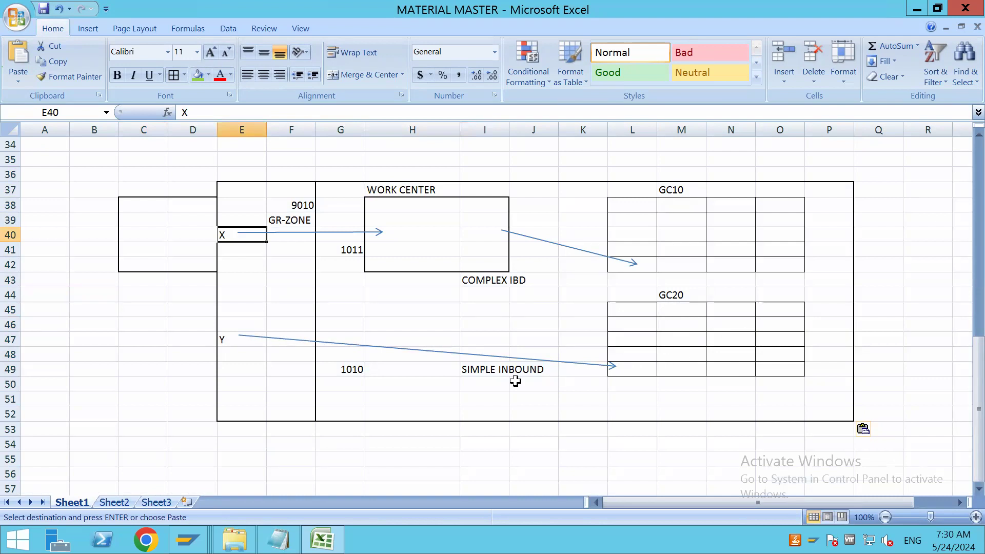
left_click(88, 29)
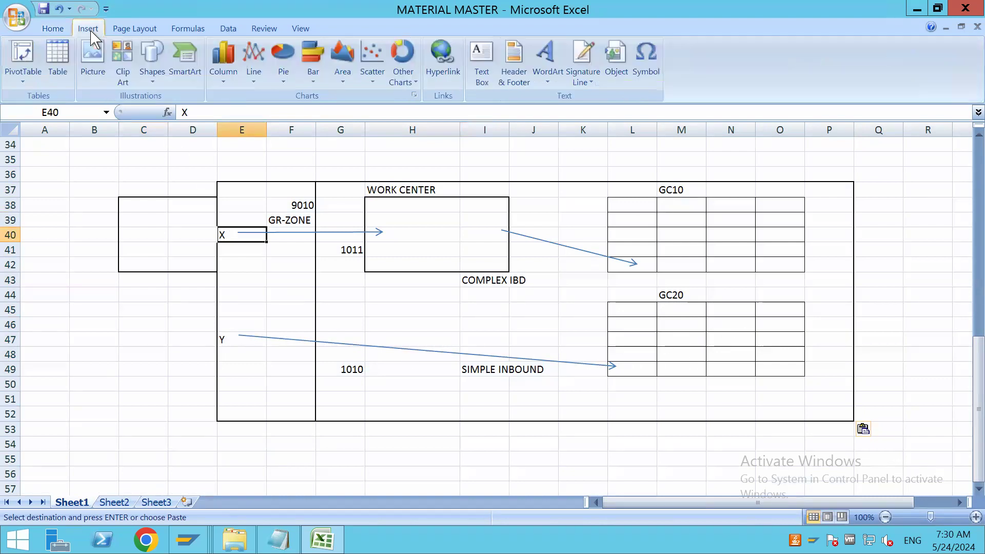
left_click(154, 79)
left_click(175, 111)
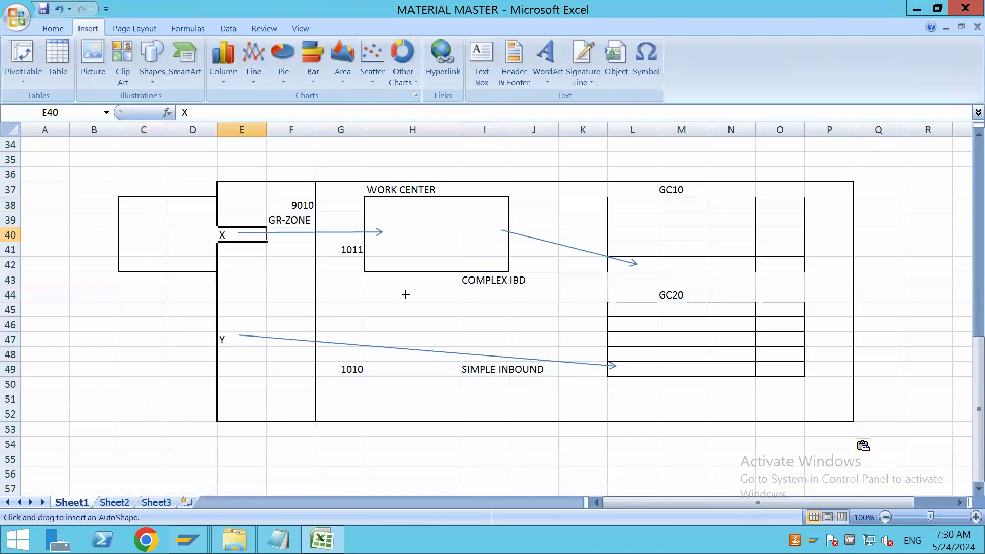
left_click_drag(256, 349, 684, 275)
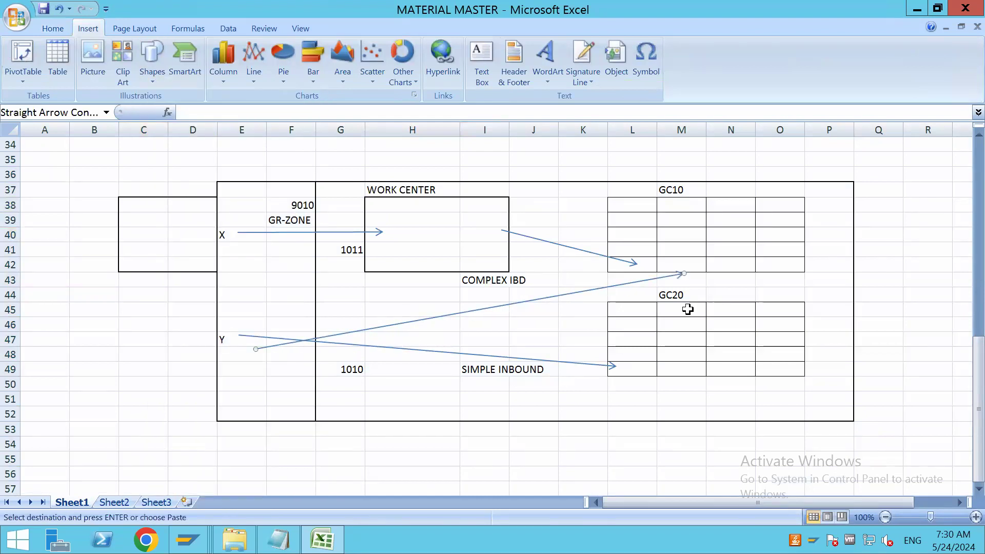
Below the copied diagram, enter X in G59 with sequence number 1 in H59 and storage type GC10 in I59
left_click(685, 417)
scroll(534, 403, "down", 3)
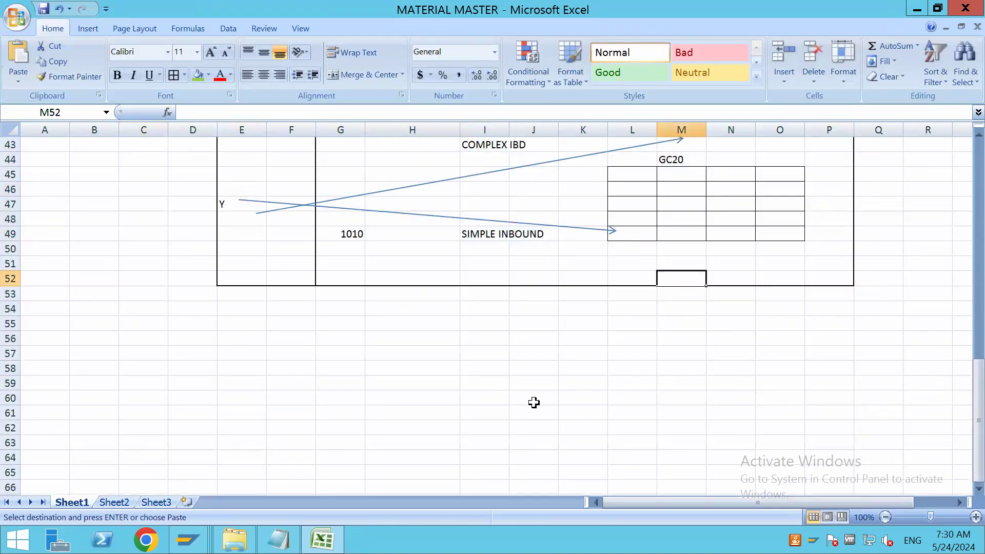
left_click(344, 380)
type("X")
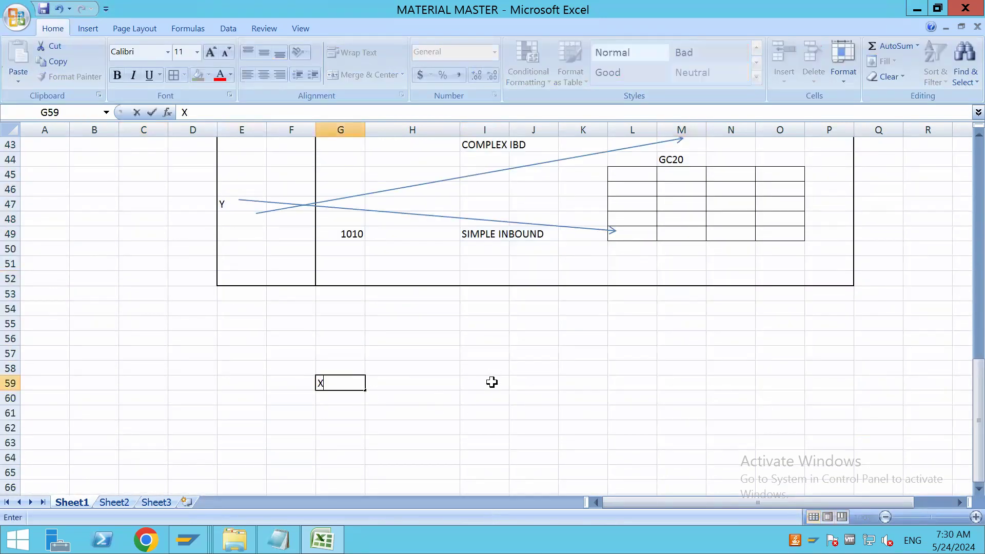
left_click(491, 382)
type("GC10")
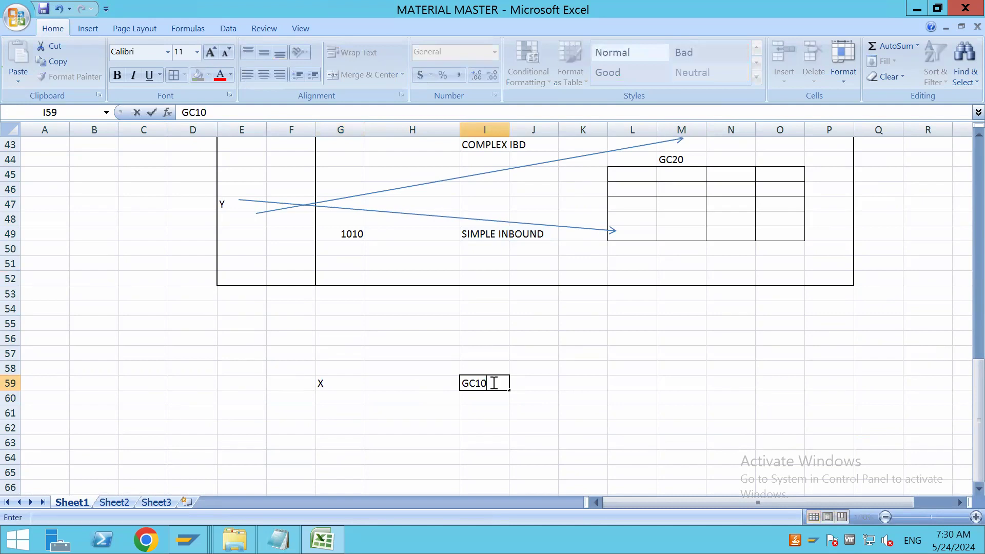
left_click(436, 387)
type("1")
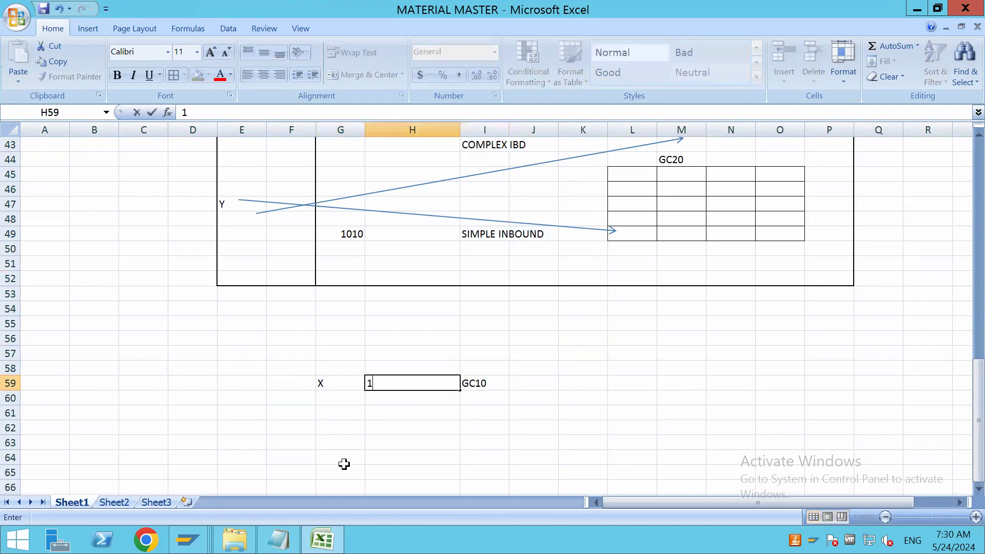
Enter Y in G63 with storage types 1 GC20 in H63:I63 and 2 GC10 in H64:I64
left_click(348, 440)
type("Y")
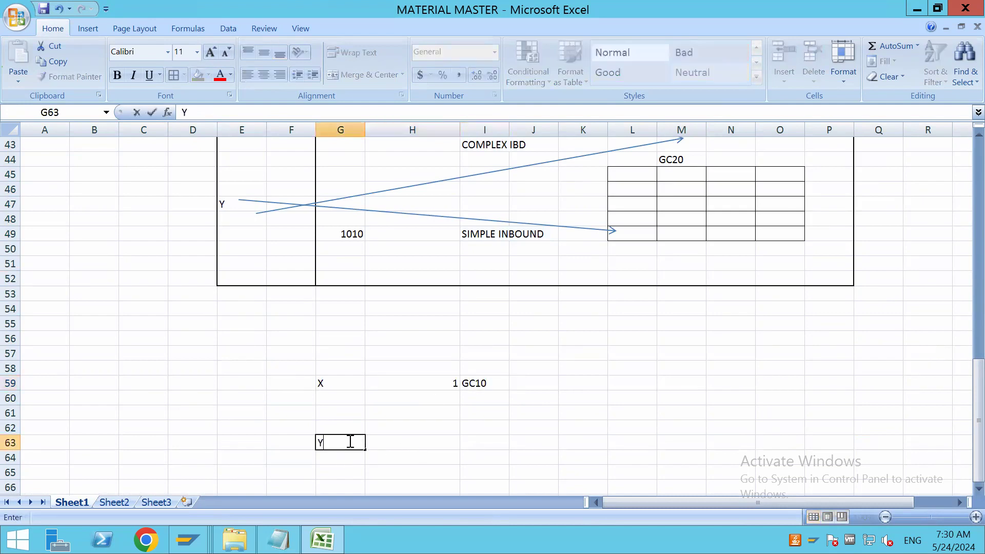
left_click(396, 443)
type("1")
left_click(476, 442)
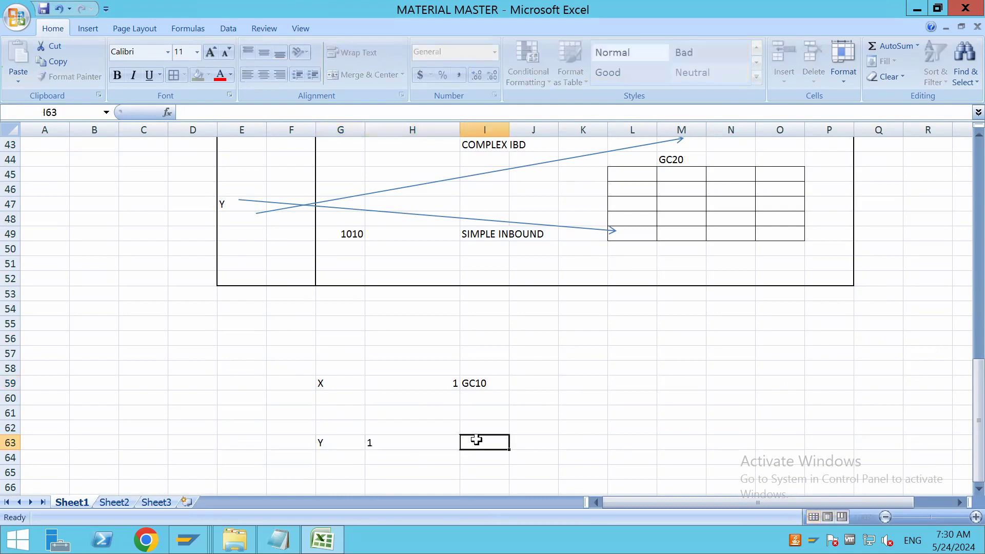
type("GC")
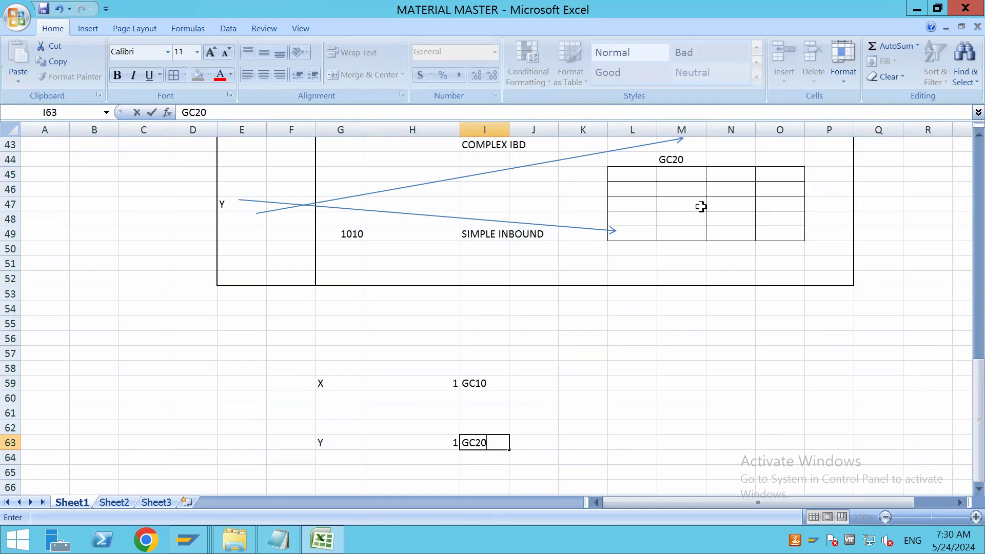
type("20")
left_click(450, 455)
type("2")
left_click(488, 455)
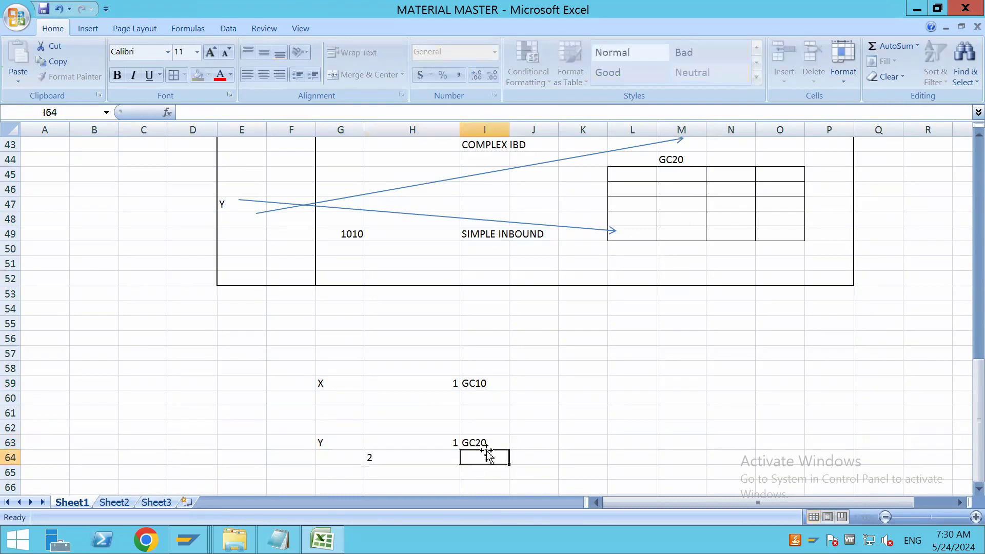
type("GC10")
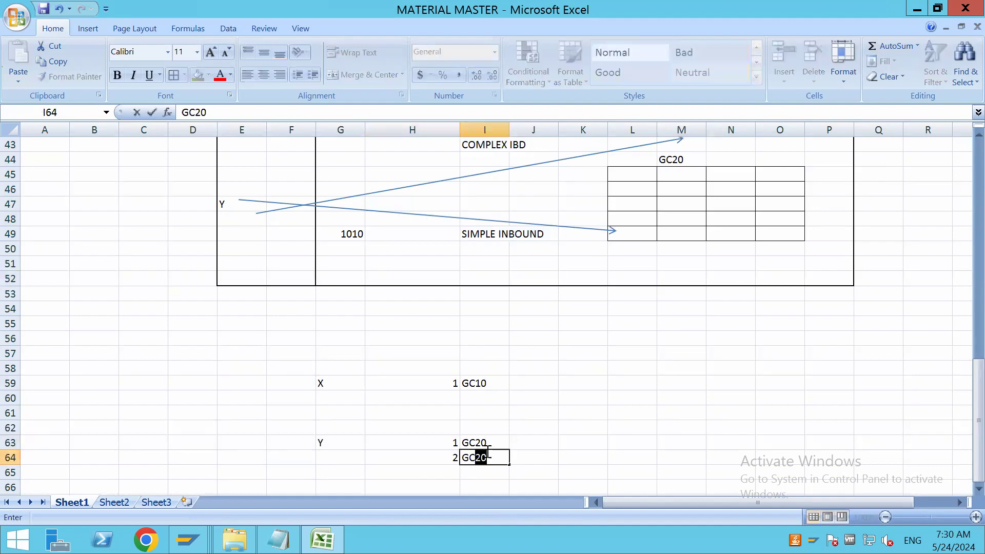
left_click(584, 416)
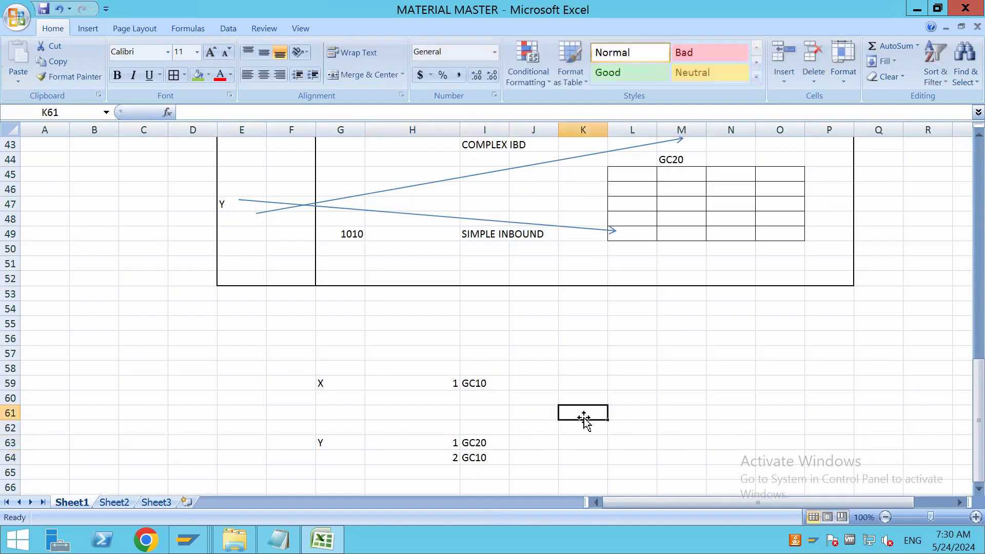
Compare the storage type sequence listed for X with its route through 1011 in the copied layout diagram
scroll(584, 417, "up", 6)
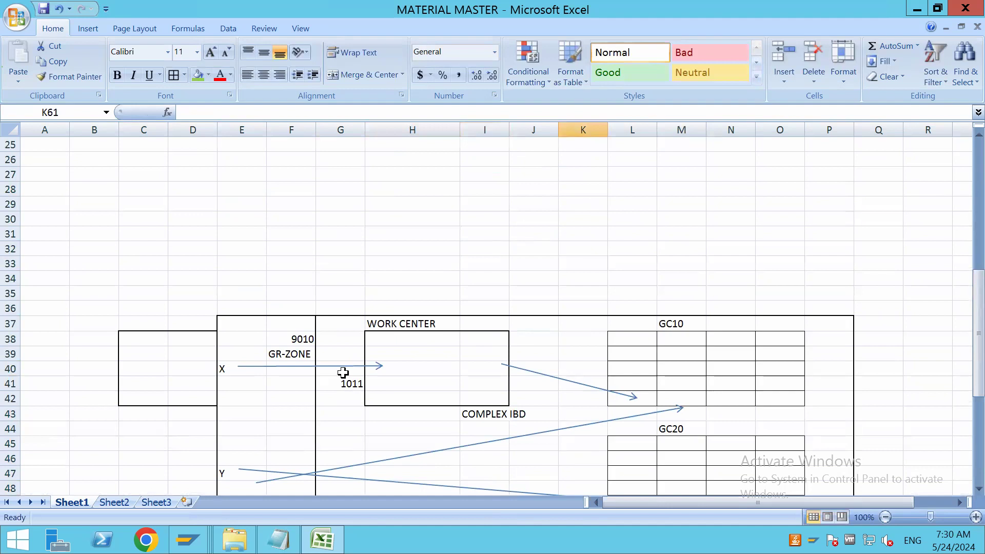
scroll(662, 378, "down", 7)
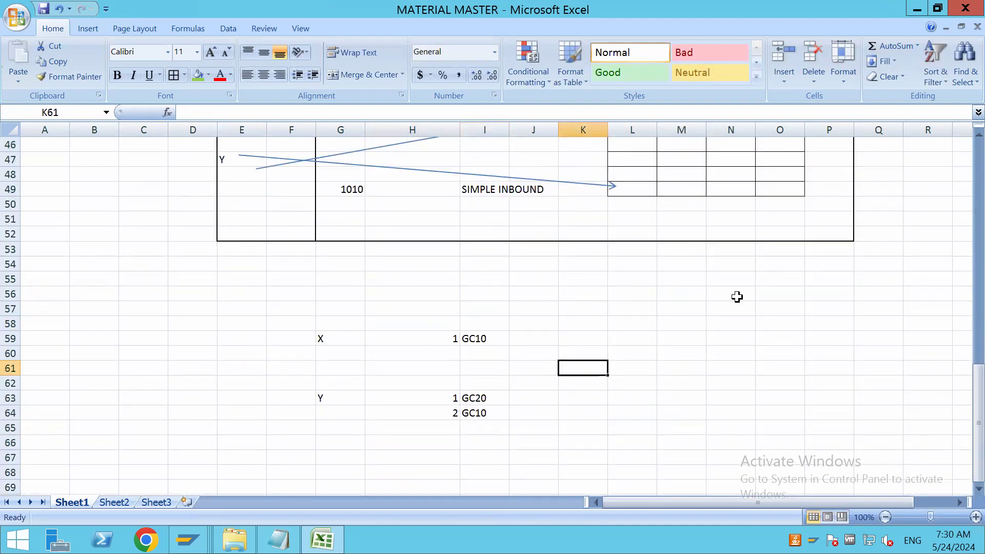
left_click(330, 338)
left_click(480, 338)
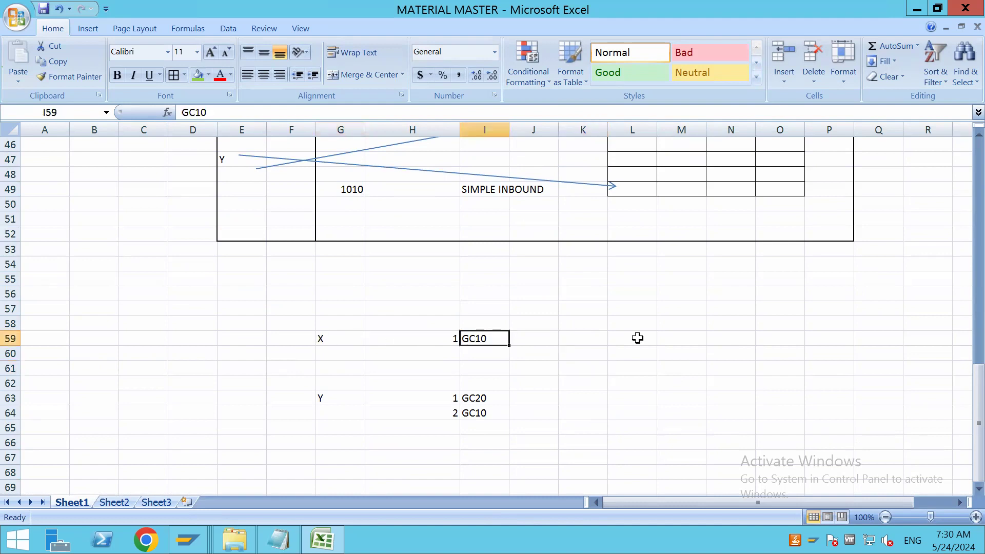
scroll(636, 336, "up", 5)
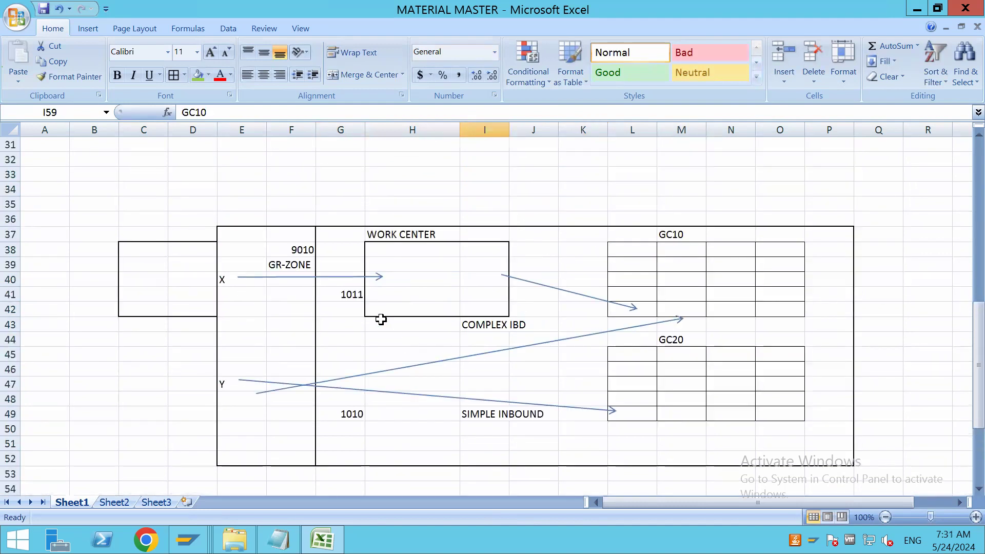
left_click(354, 298)
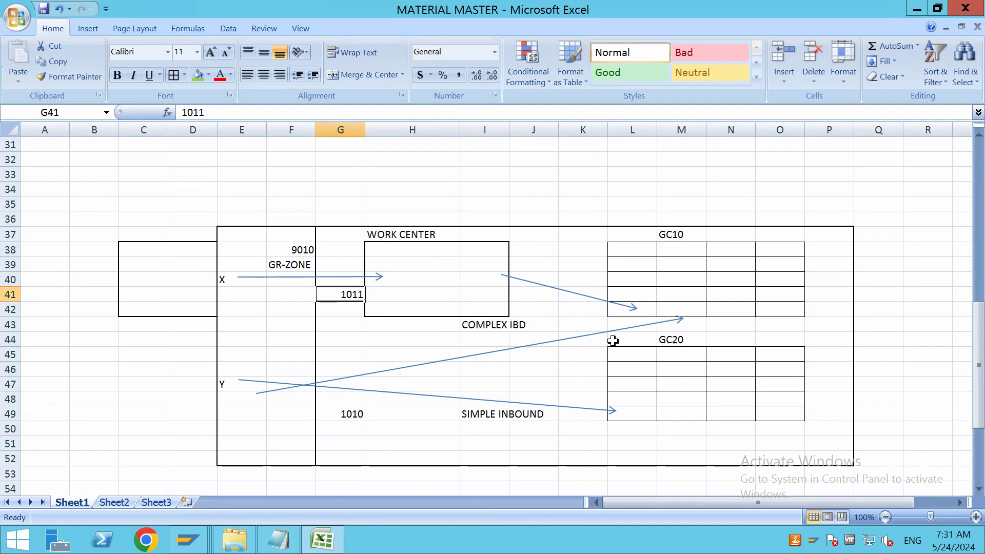
scroll(536, 348, "down", 5)
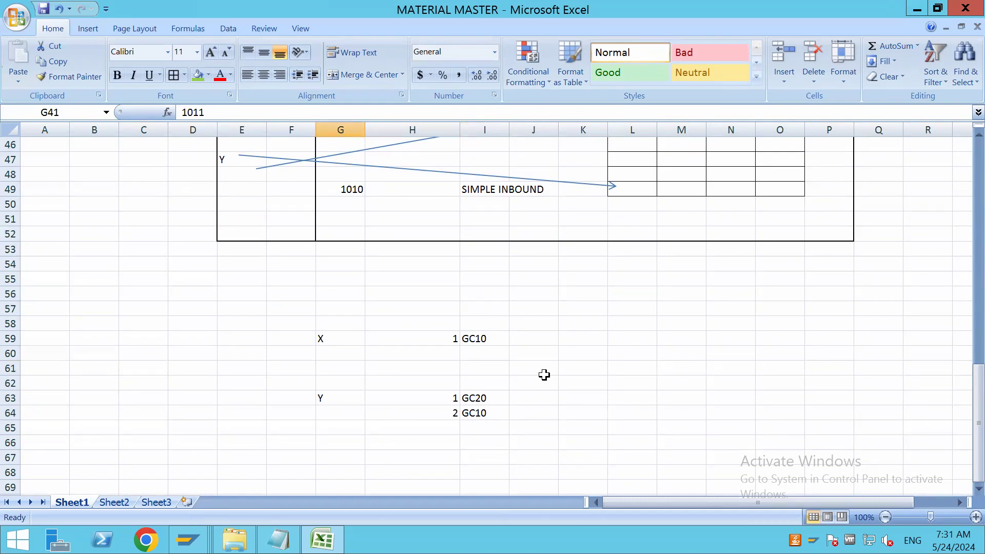
Label the X row with PAC1 in F59 and the Y row with PAC2 in F63
left_click(331, 339)
left_click(302, 339)
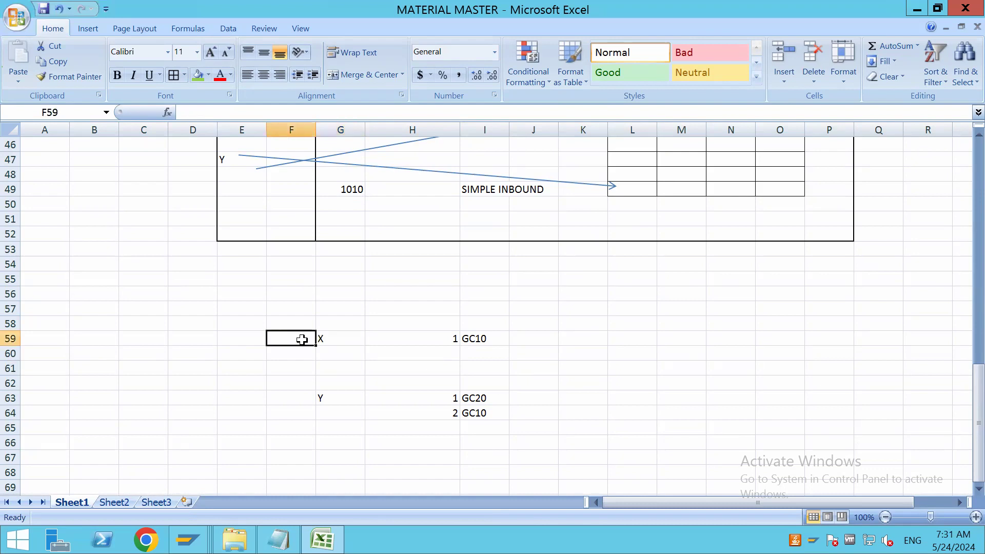
type("PAC1")
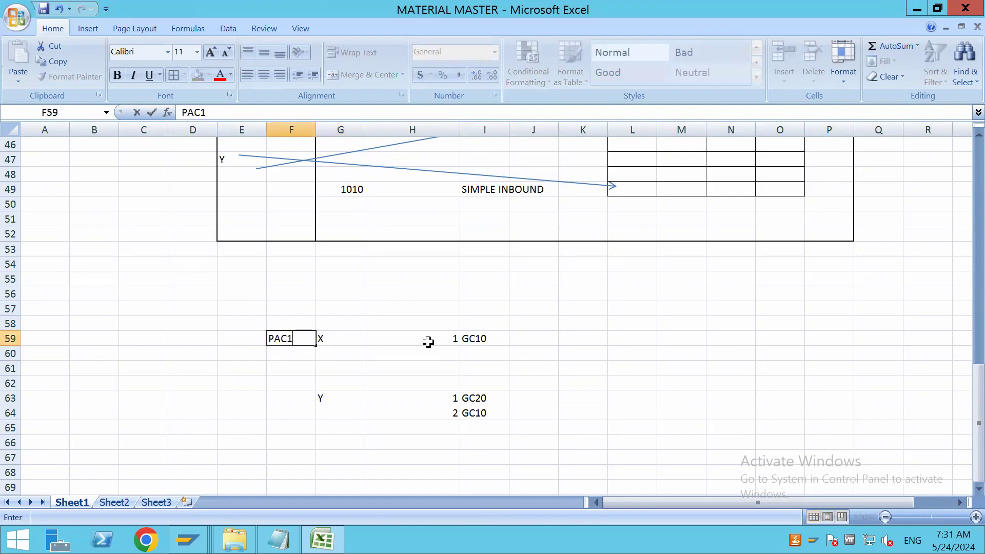
left_click(496, 337)
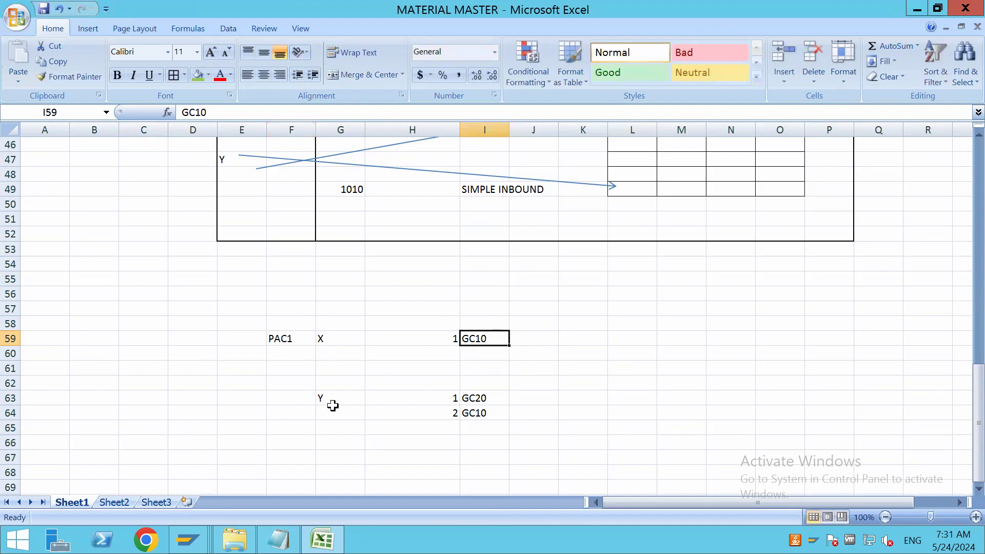
left_click(292, 404)
type("PAC")
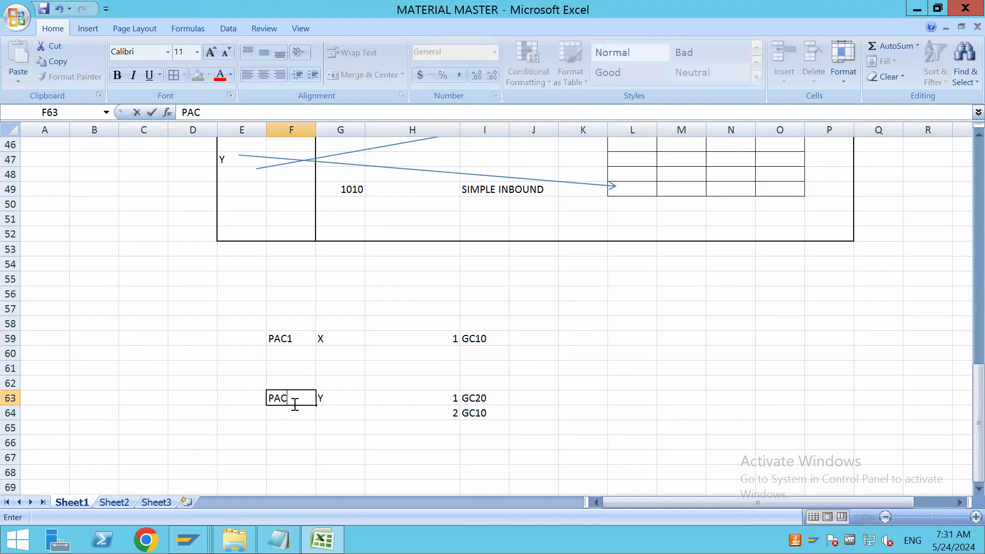
type("2")
left_click(316, 430)
left_click(286, 400)
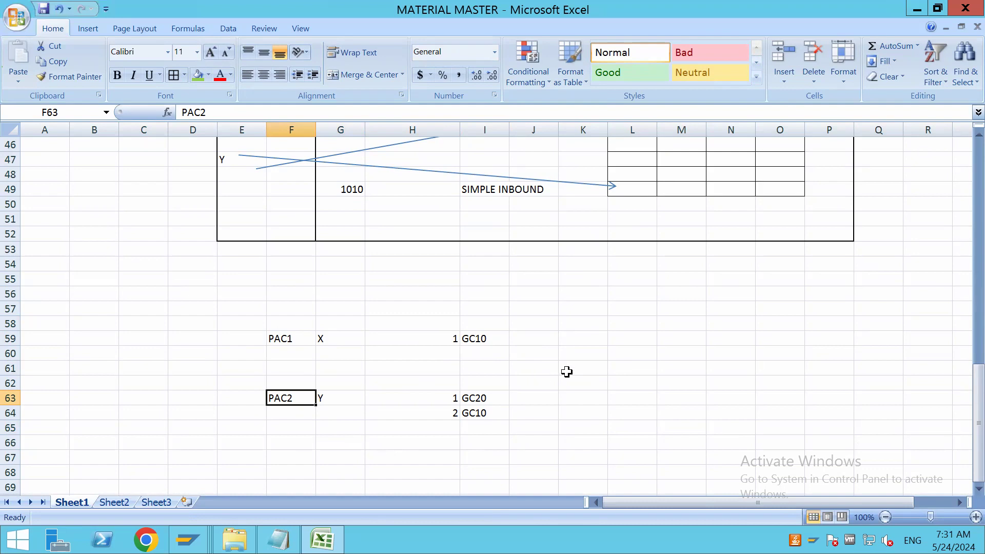
left_click(300, 339)
left_click(303, 399)
left_click(301, 338)
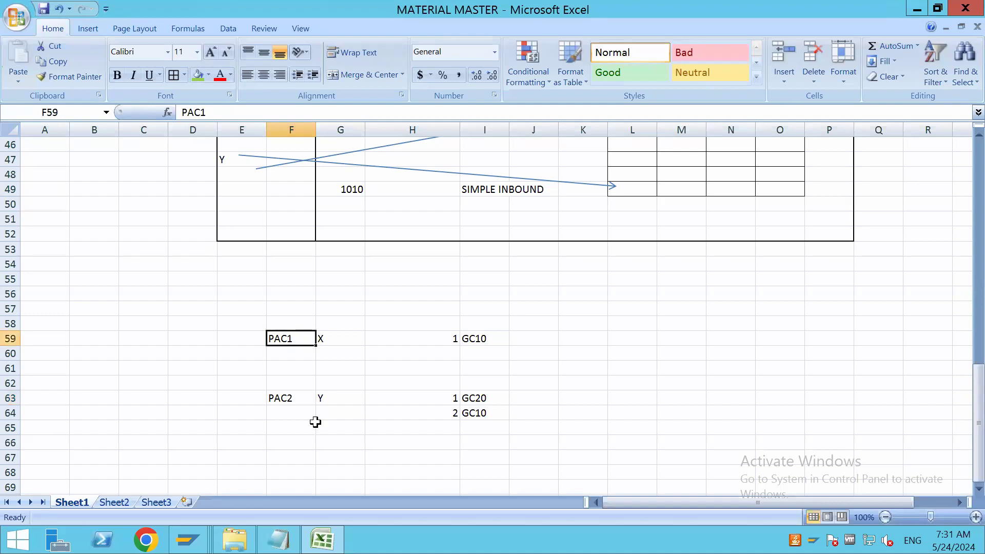
left_click(297, 399)
left_click(294, 339)
left_click(303, 401)
left_click(296, 338)
Switch to SAP and look up the possible entries for Putaway Control, declining to edit entries
key("alt+Tab")
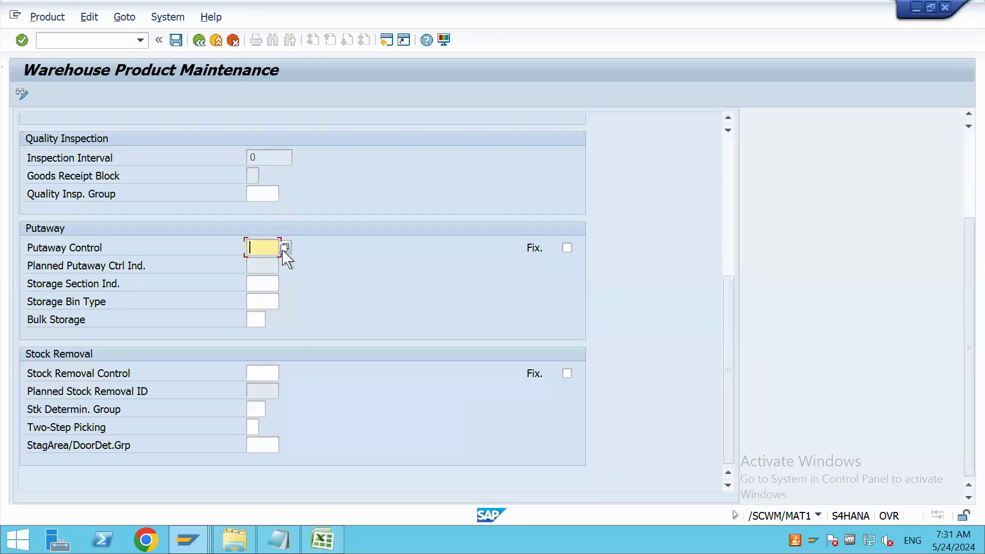
left_click(285, 248)
left_click(271, 288)
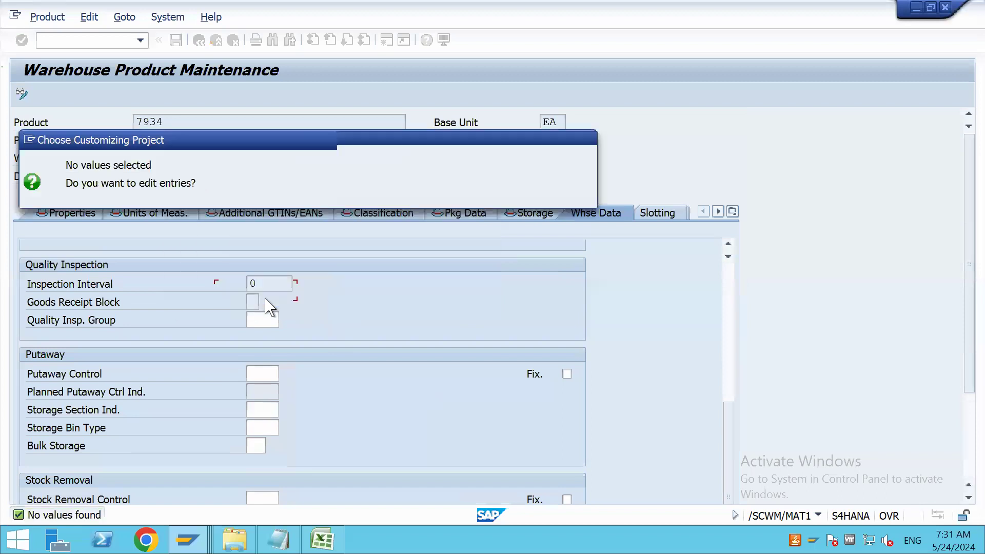
left_click(585, 140)
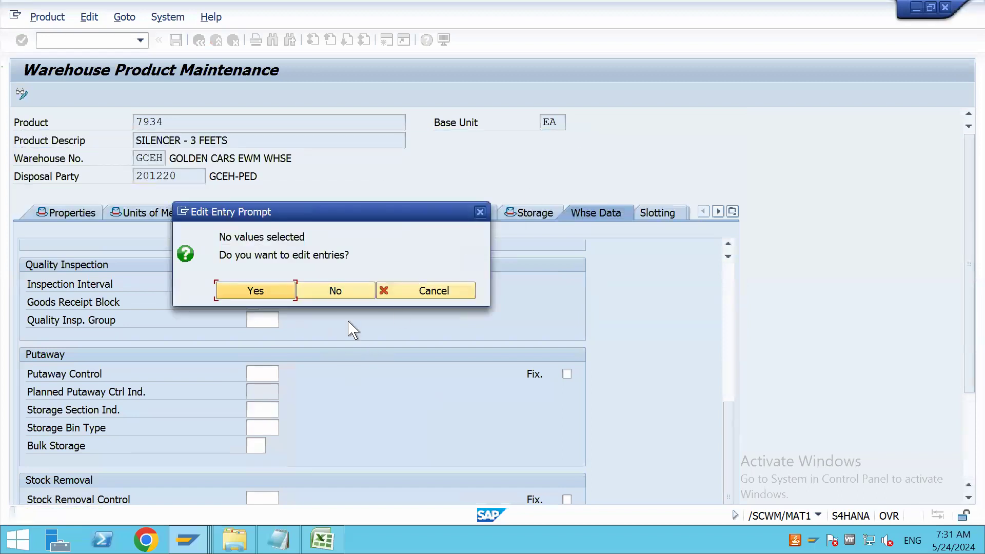
left_click(363, 292)
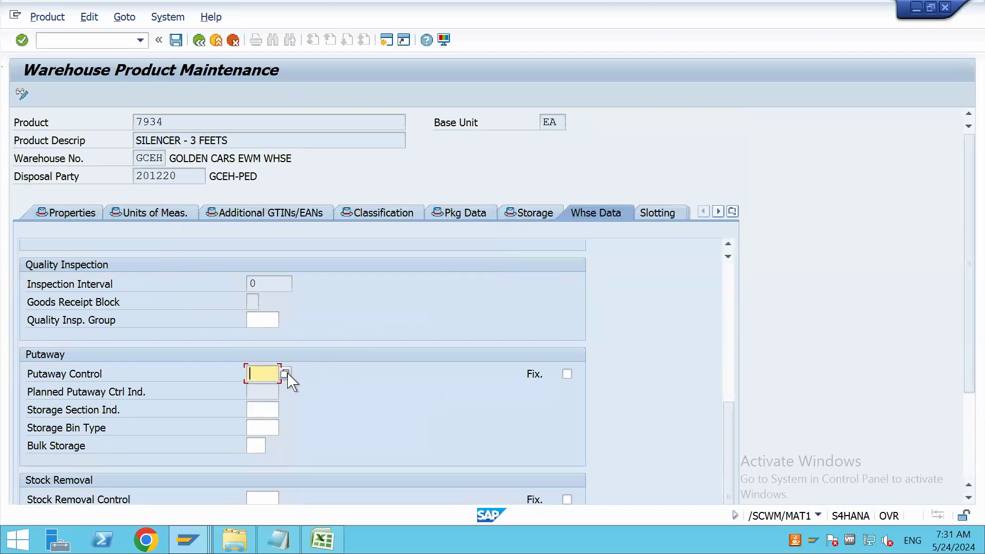
Open a new SAP session, start transaction SPRO and display the SAP Reference IMG
left_click(388, 39)
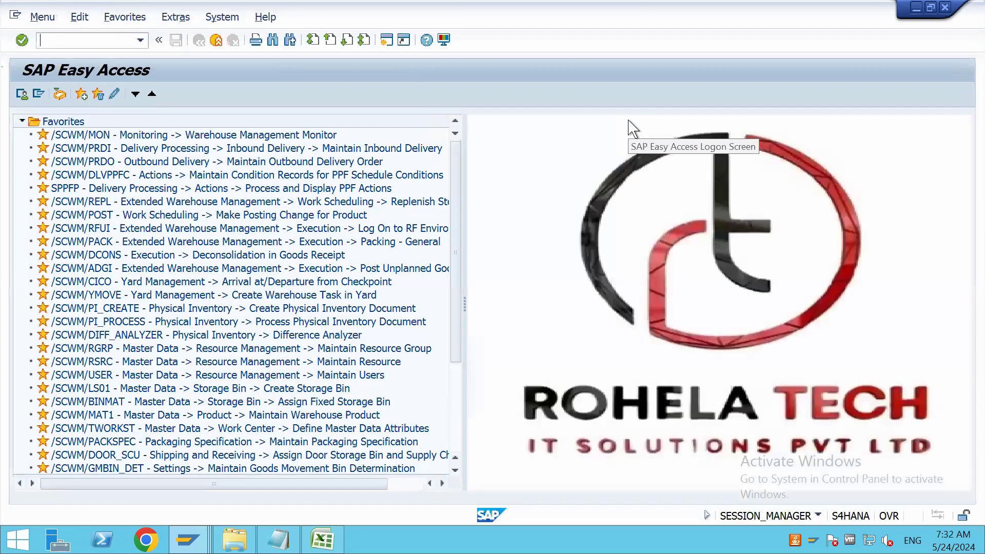
type("SPRO")
key("Return")
left_click(88, 94)
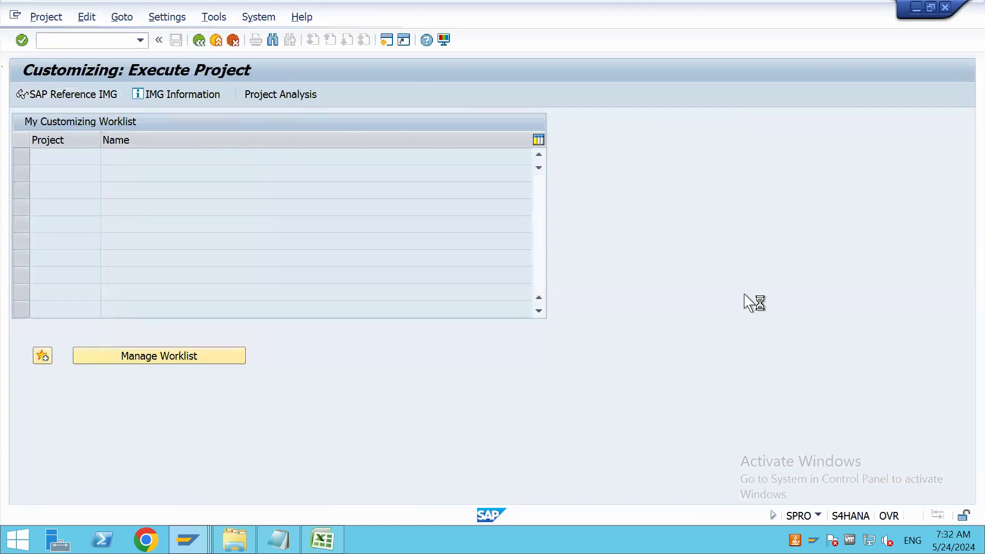
Under SCM Extended Warehouse Management, open Define Putaway Control Indicator within the Storage Type Search strategies of the Goods Receipt Process
left_click_drag(967, 235, 968, 385)
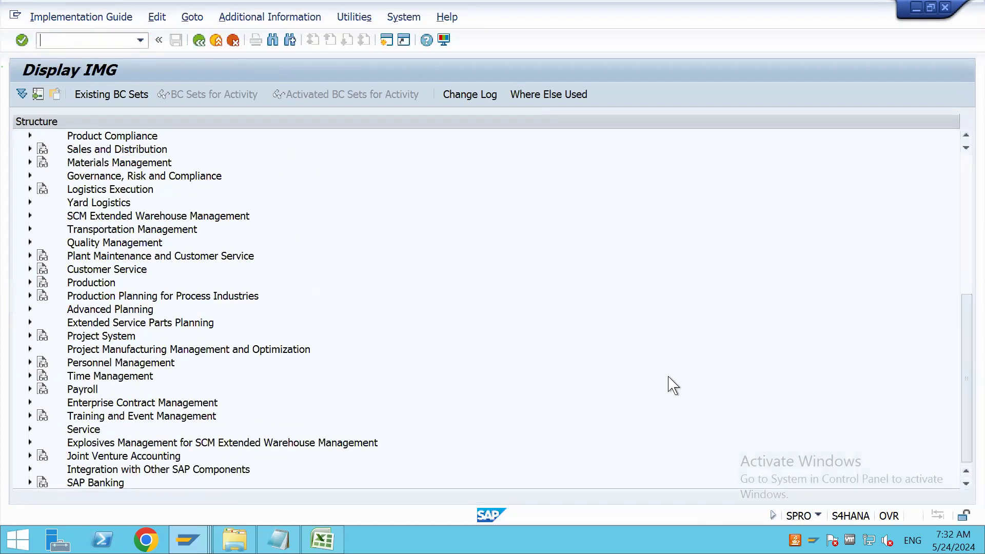
left_click(30, 216)
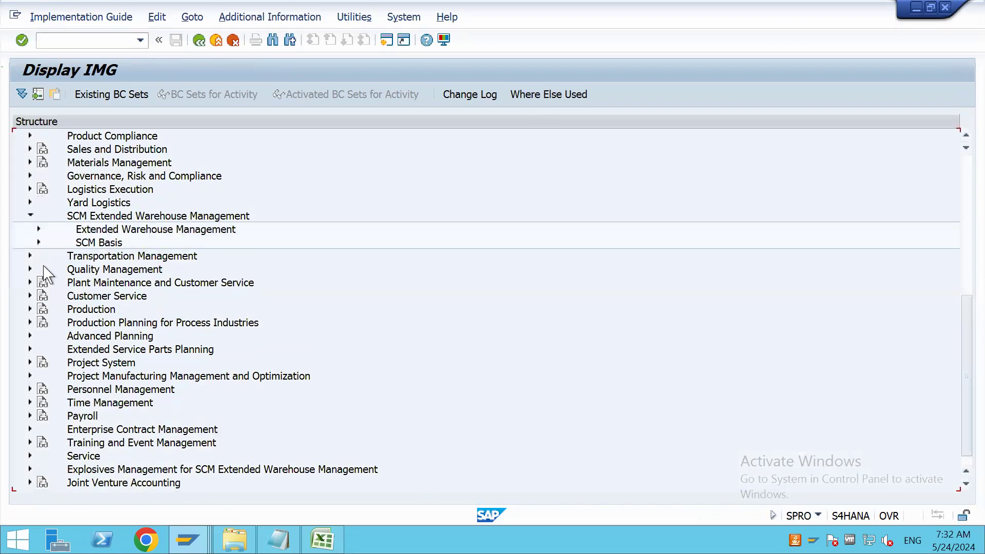
left_click(39, 230)
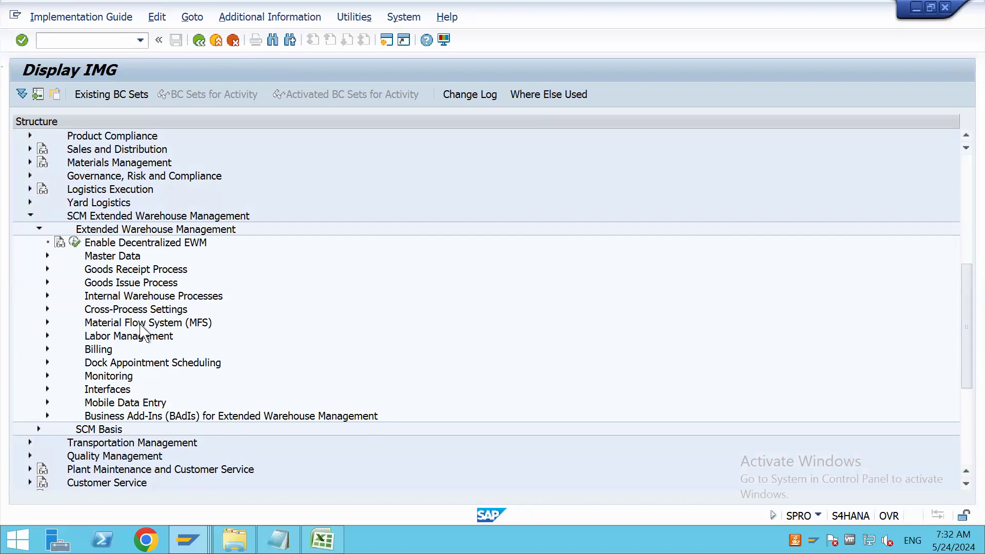
left_click(47, 270)
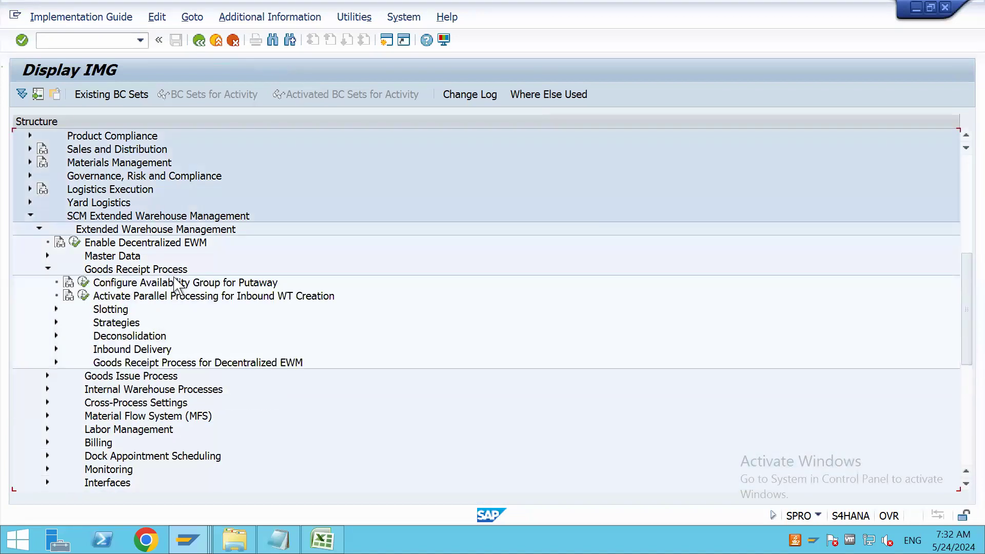
left_click(56, 322)
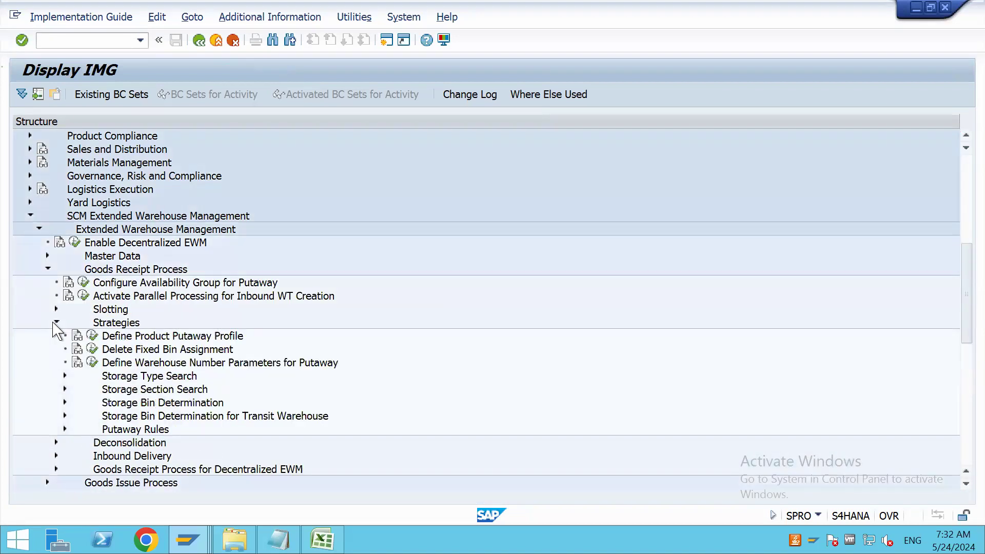
left_click(65, 376)
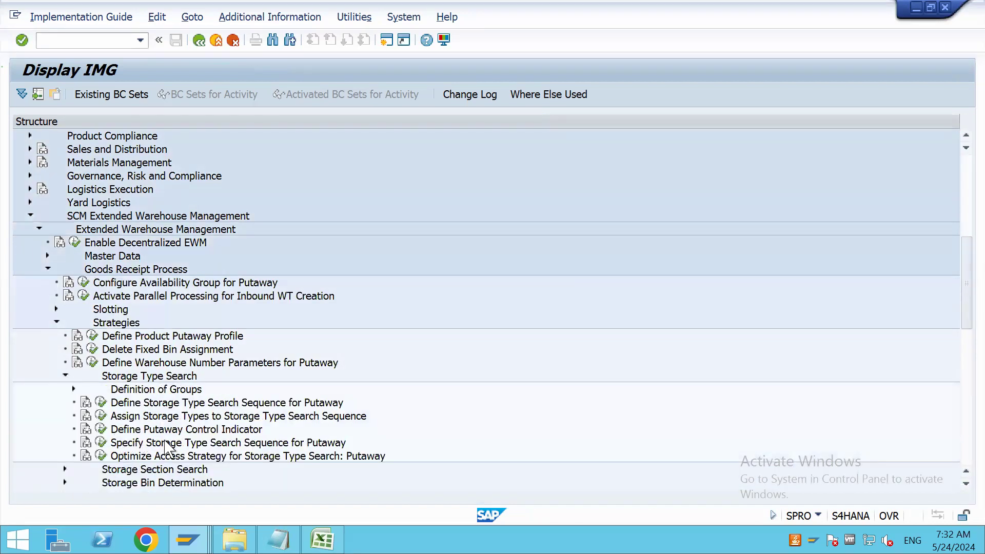
left_click(101, 429)
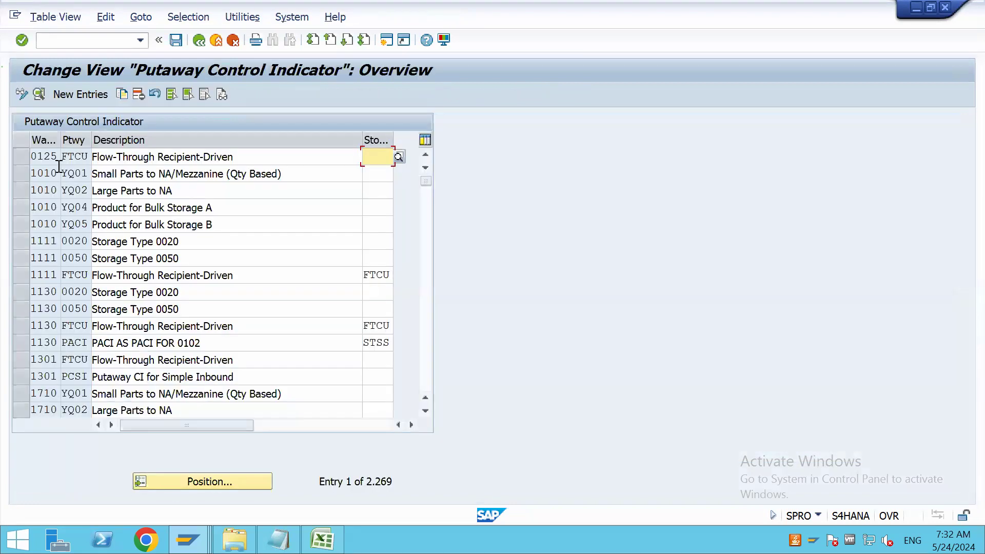
Start a new putaway control indicator entry for warehouse number GCEH with putaway control PAC1
left_click(77, 96)
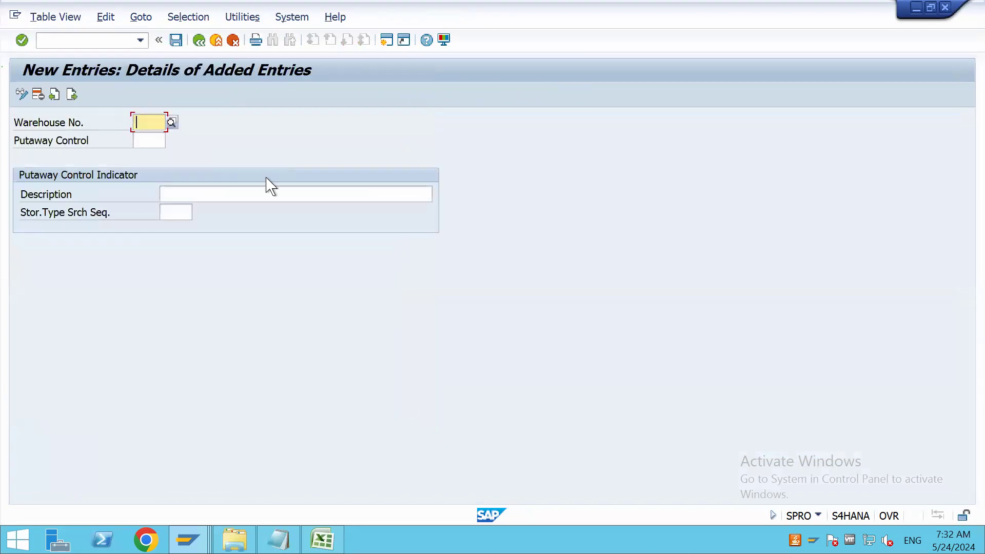
type("G")
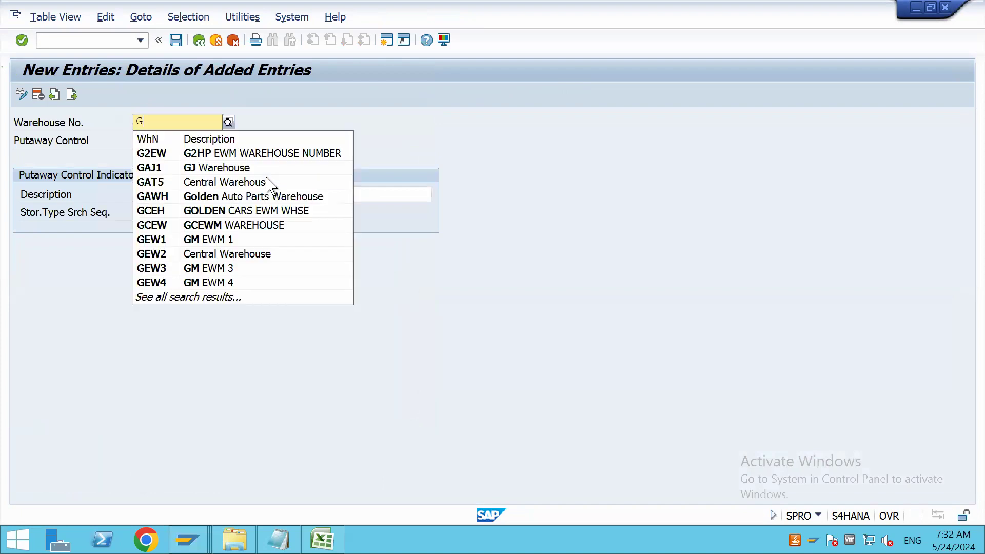
type("CEH")
key("Tab")
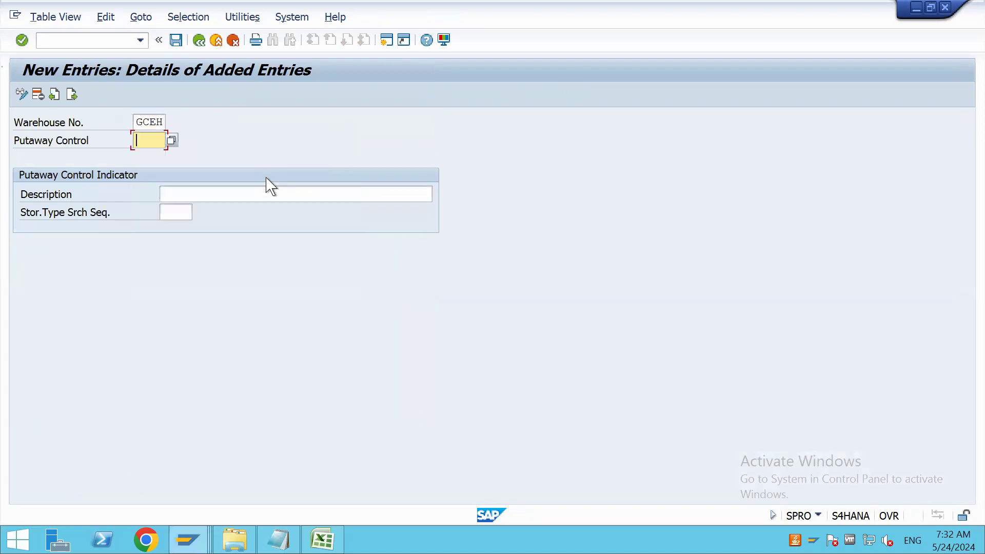
type("PAC1")
key("Tab")
Describe the PAC1 indicator as PACI FOR GC10 and save the entry
type("P")
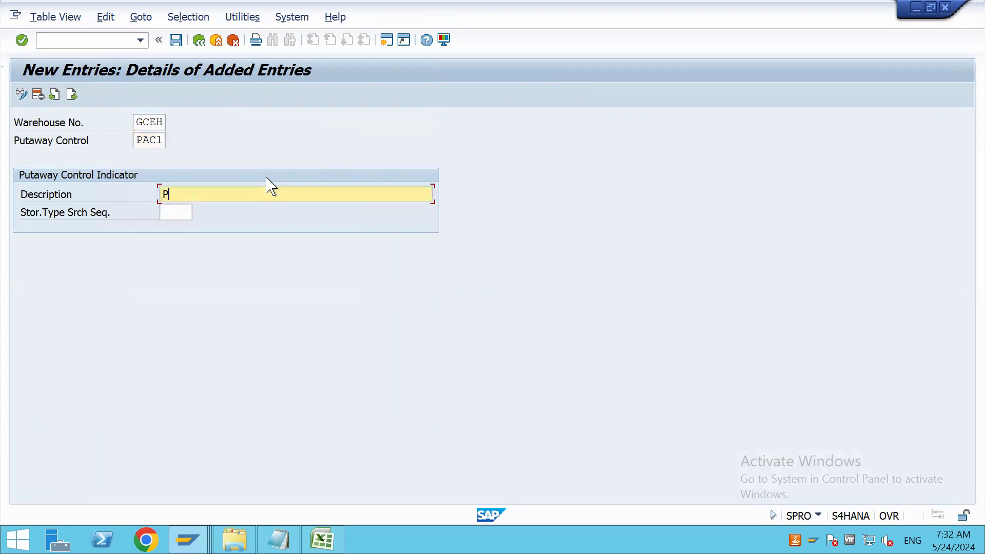
type("ACIF FOR")
key("BackSpace")
key("BackSpace")
key("BackSpace")
key("BackSpace")
key("BackSpace")
key("BackSpace")
type("FOR GC10")
key("Return")
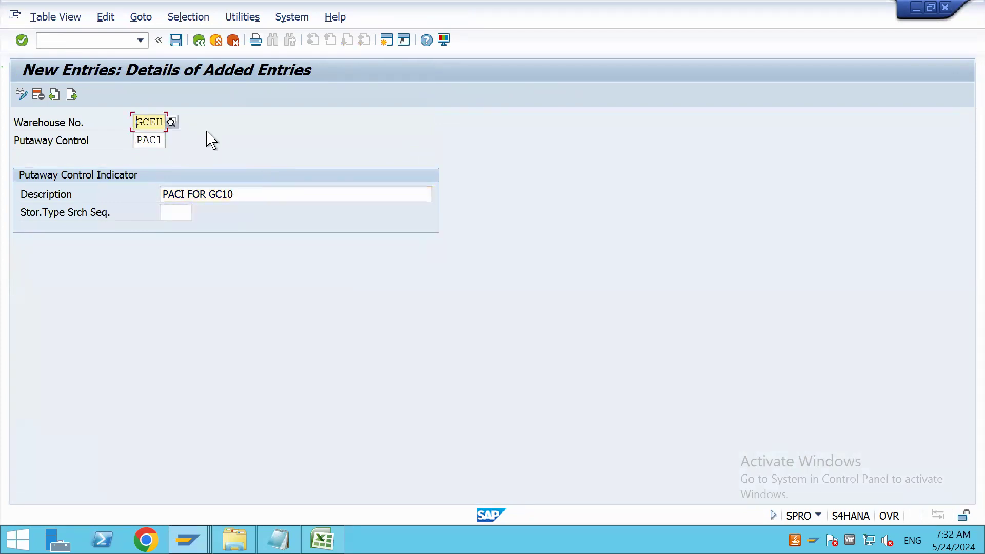
left_click(175, 41)
left_click(315, 265)
Add and save a second putaway control indicator PAC2 for warehouse GCEH described as PACI FOR GC20, then return to the overview
left_click(71, 94)
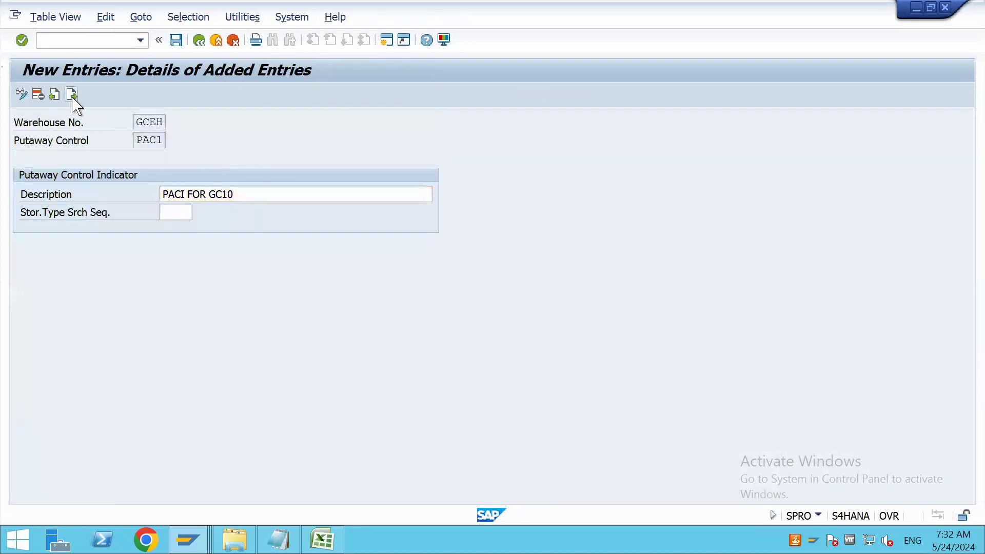
type("GCEH")
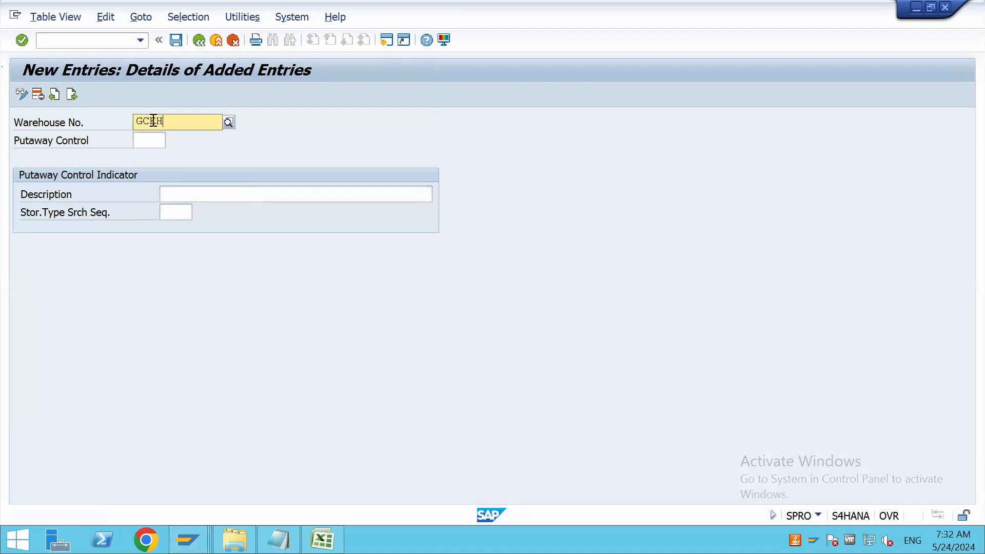
key("Tab")
type("PAC2")
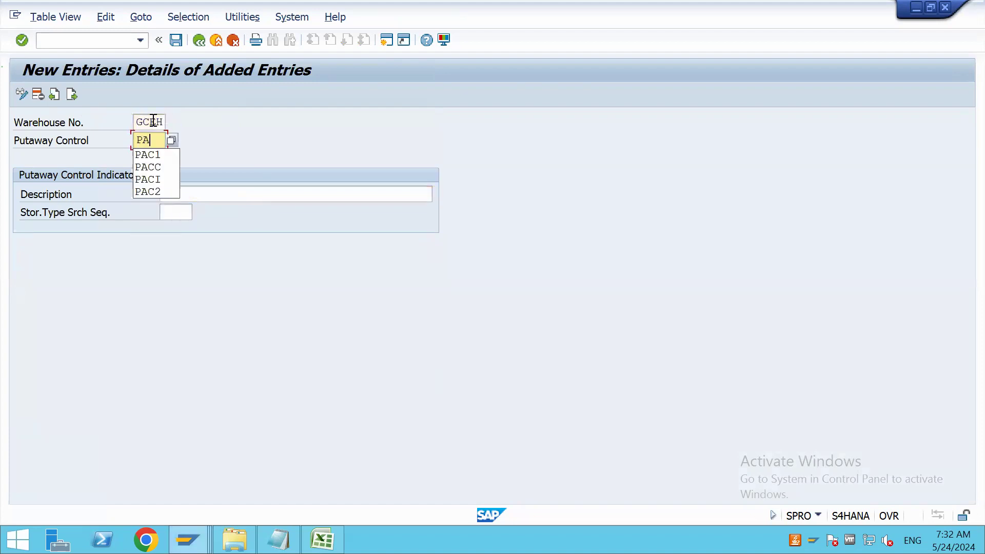
key("Tab")
type("PAC")
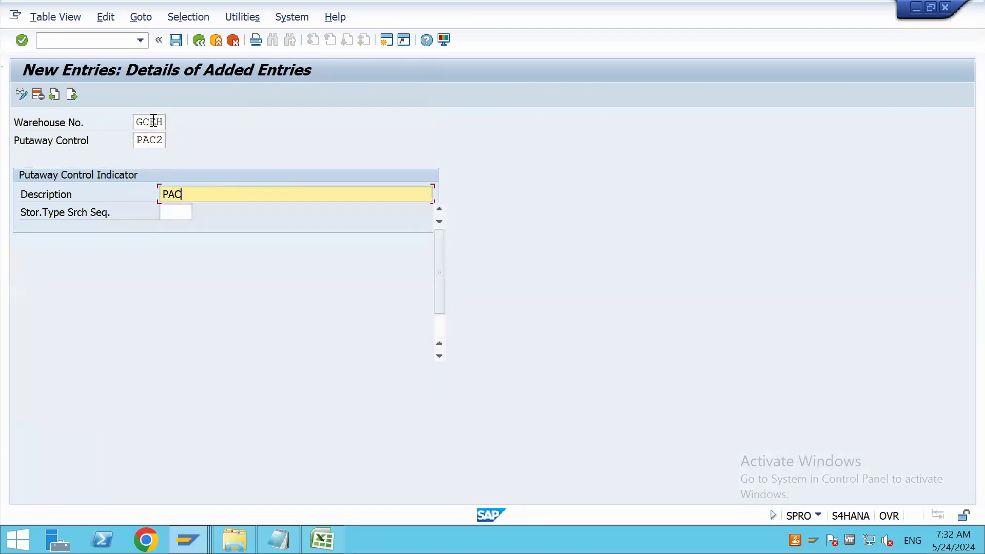
type("I FOR GC20")
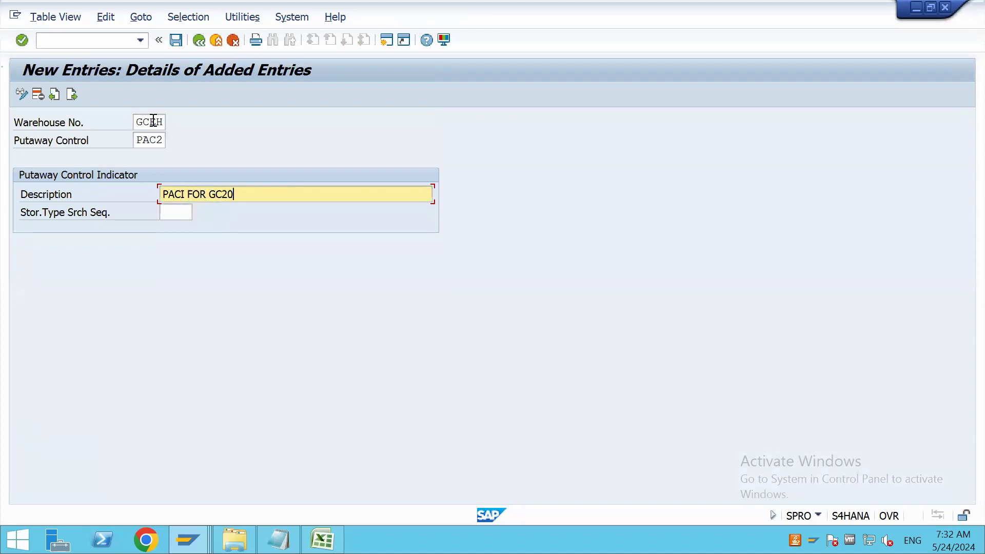
left_click(153, 121)
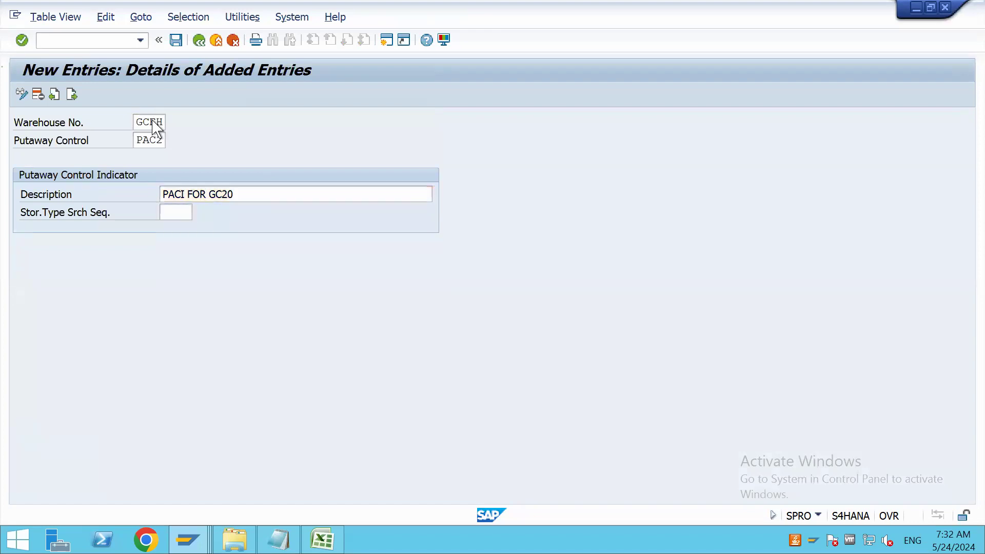
left_click(179, 46)
left_click(201, 42)
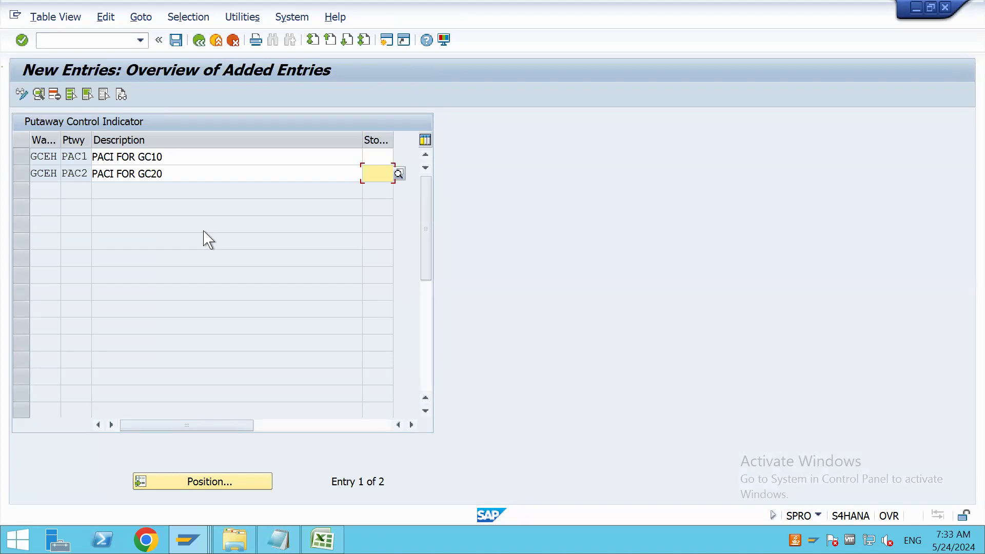
Switch to the warehouse product maintenance session and check the possible entries for Putaway Control without choosing one
key("alt+Tab")
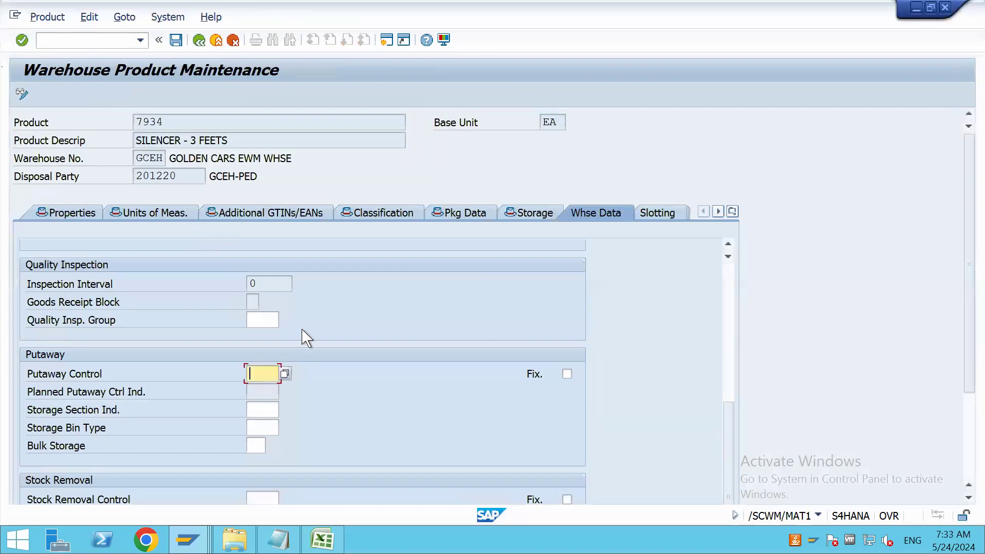
left_click(285, 374)
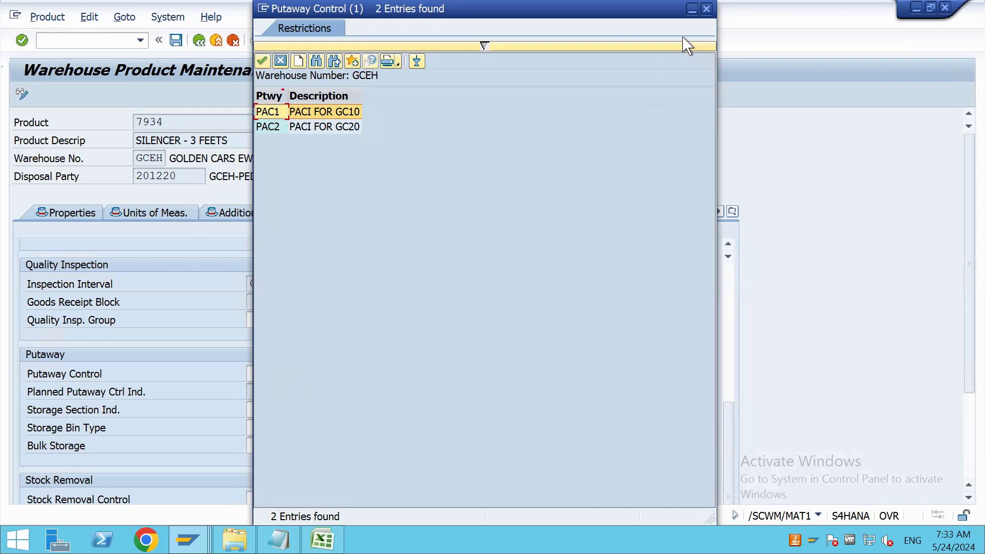
left_click(706, 9)
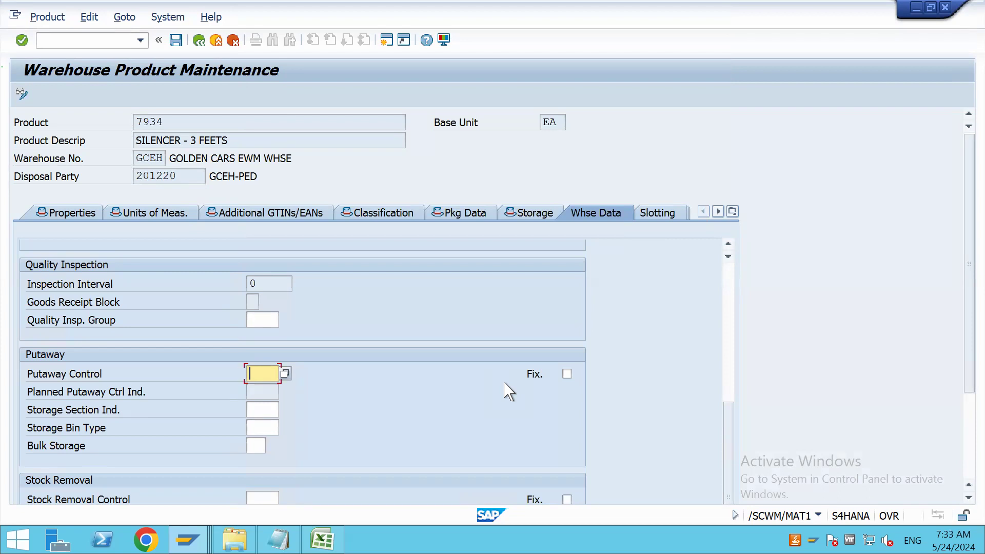
Go through the Planned Putaway Ctrl Ind. and Storage Section Ind. fields in the Putaway section
left_click(264, 392)
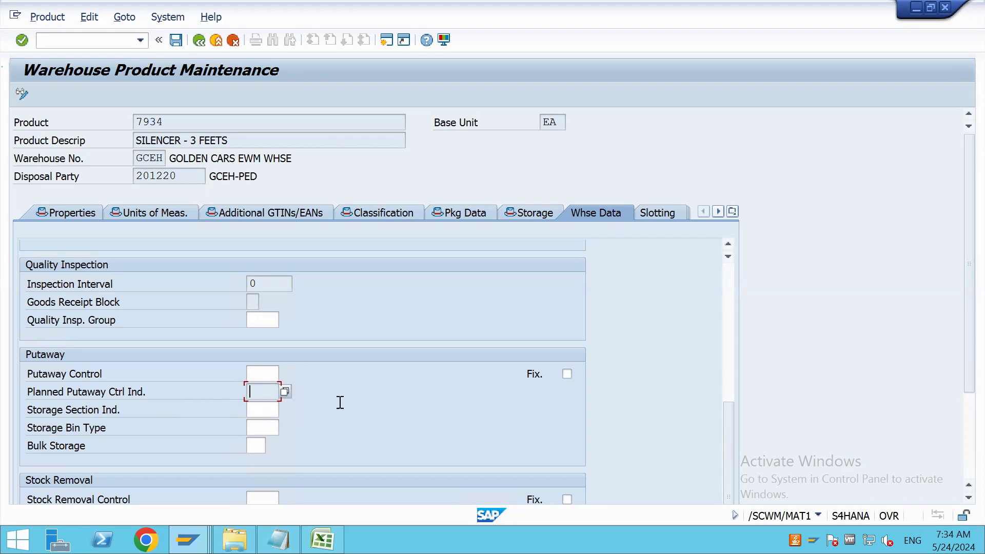
scroll(340, 402, "down", 3)
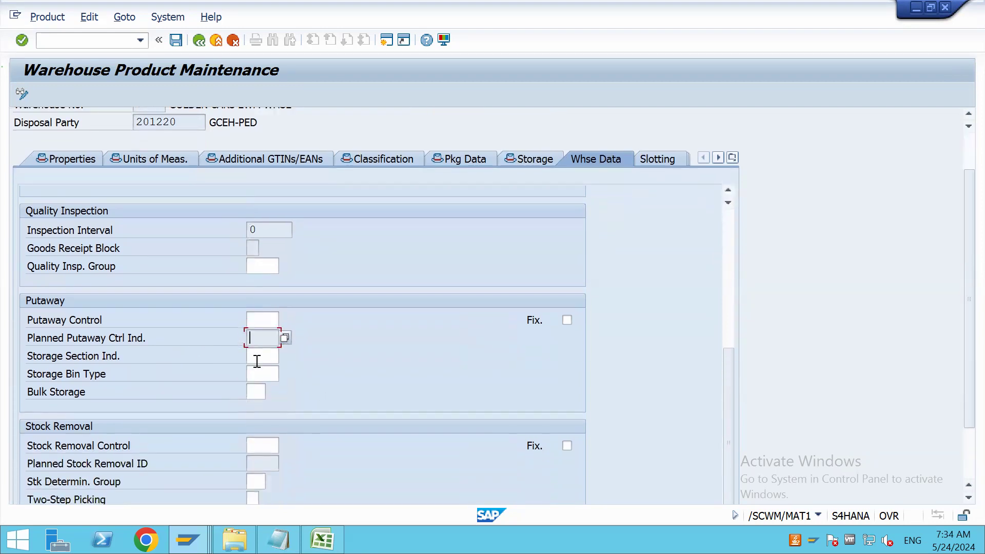
left_click(265, 354)
Switch to the MATERIAL MASTER workbook in Excel and apply all borders to D2:M16 on Sheet3
left_click(322, 540)
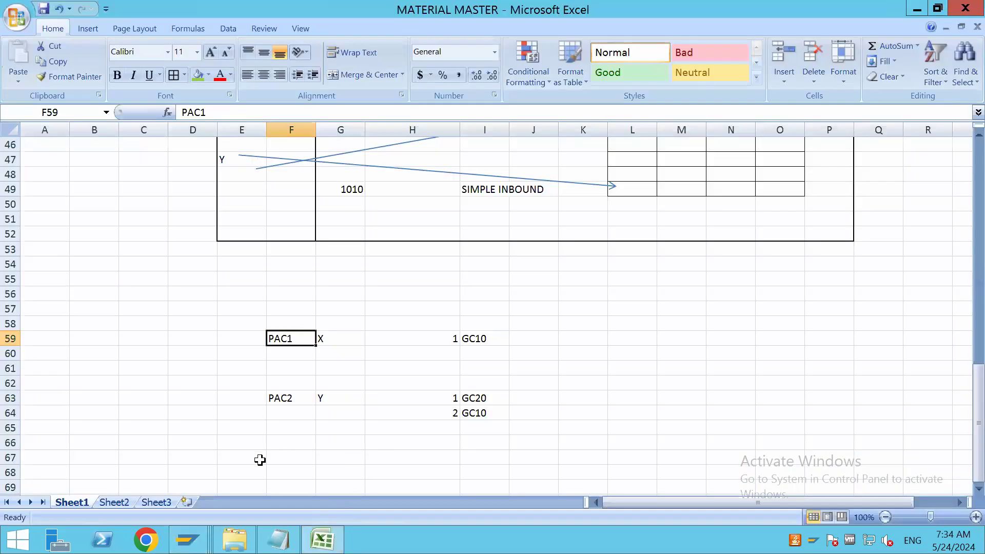
left_click(124, 503)
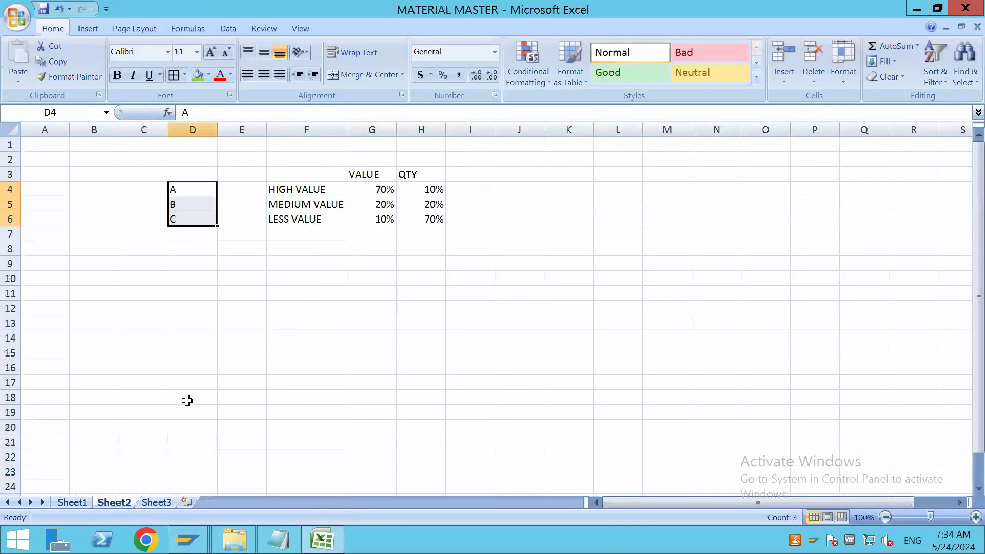
left_click(157, 503)
left_click_drag(230, 352, 231, 293)
left_click_drag(200, 163, 627, 369)
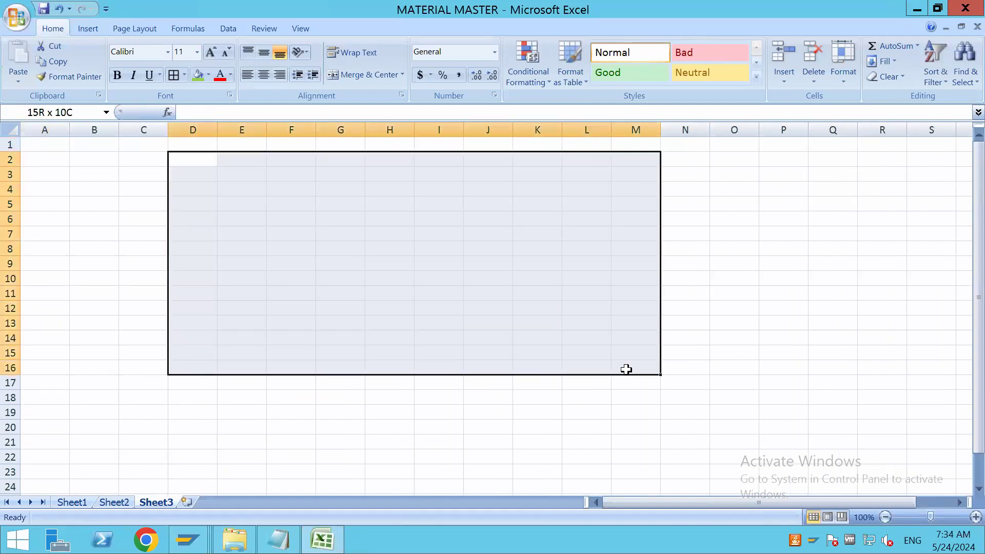
left_click(174, 75)
left_click(291, 226)
Label the bordered grid as storage type GC10 in cell H1
left_click(371, 146)
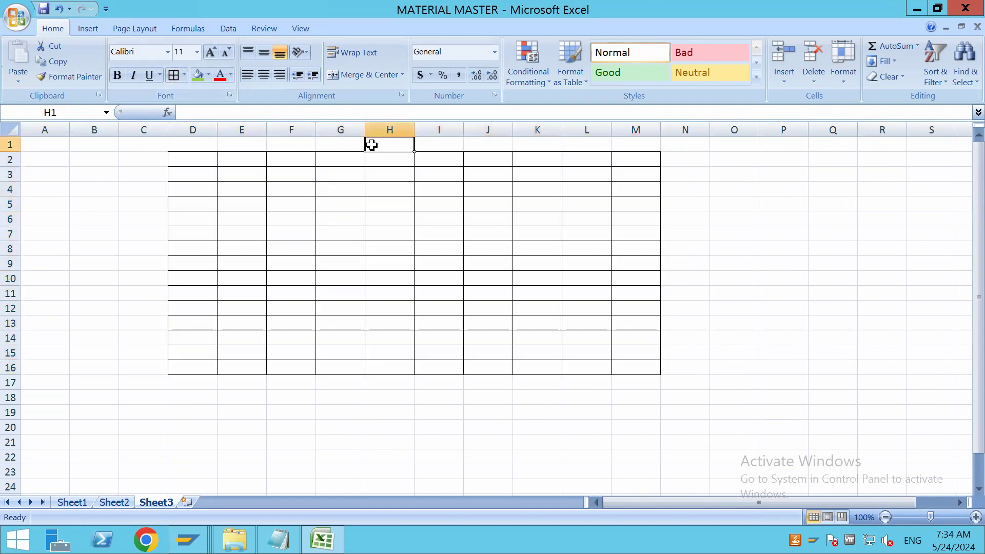
type("GC10")
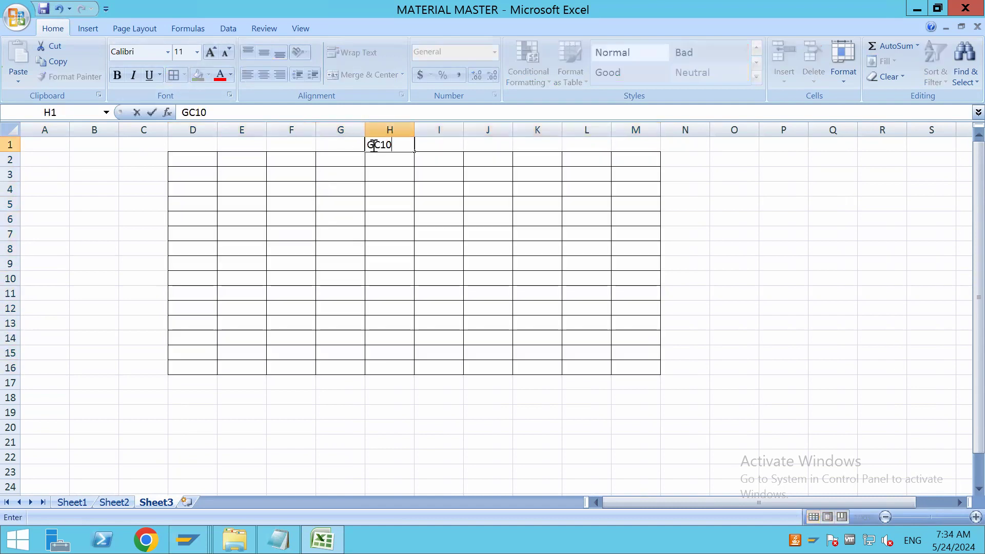
left_click(472, 295)
Fill the grid's upper section D2:M8 with light green and the middle section D9:M13 with yellow
left_click_drag(195, 156, 642, 242)
left_click(198, 75)
left_click(390, 203)
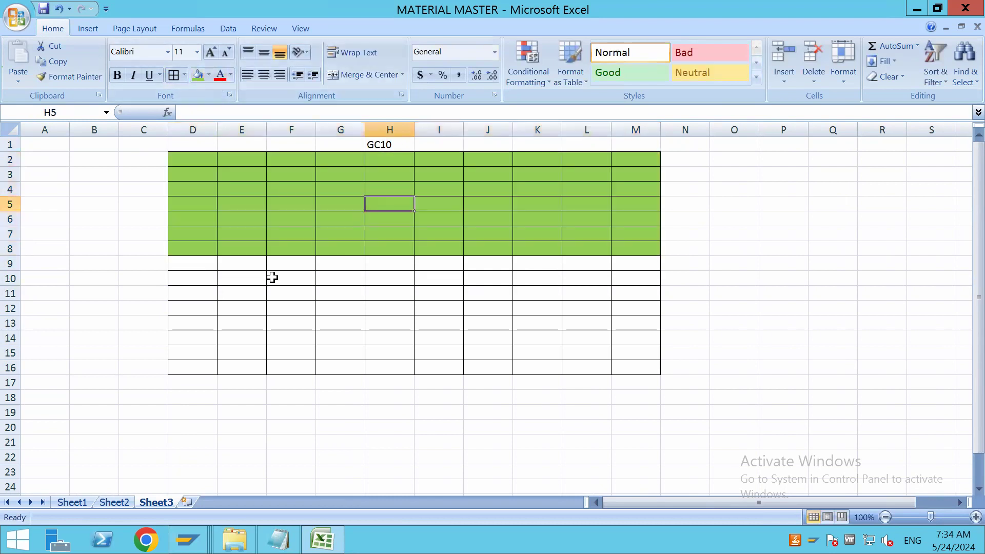
left_click_drag(199, 266, 644, 322)
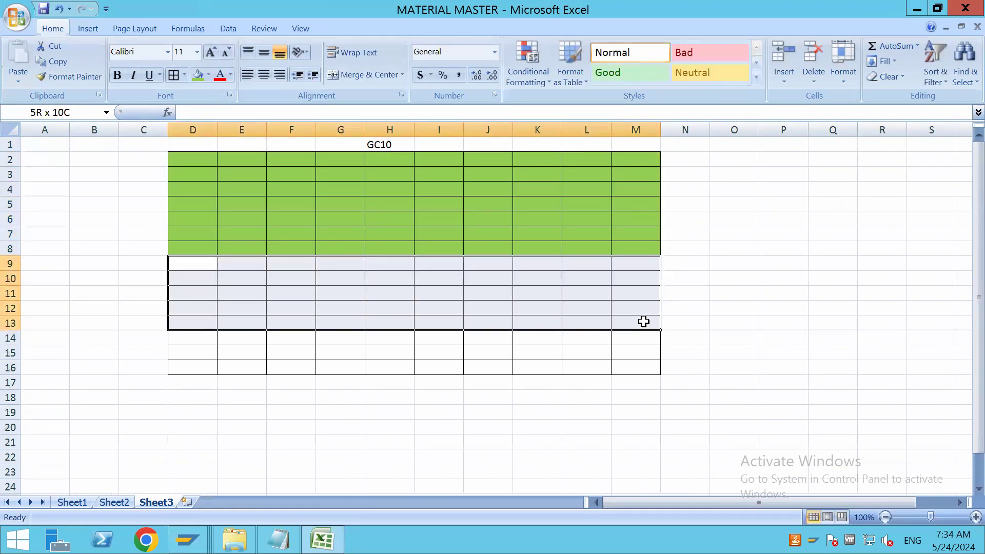
left_click(198, 75)
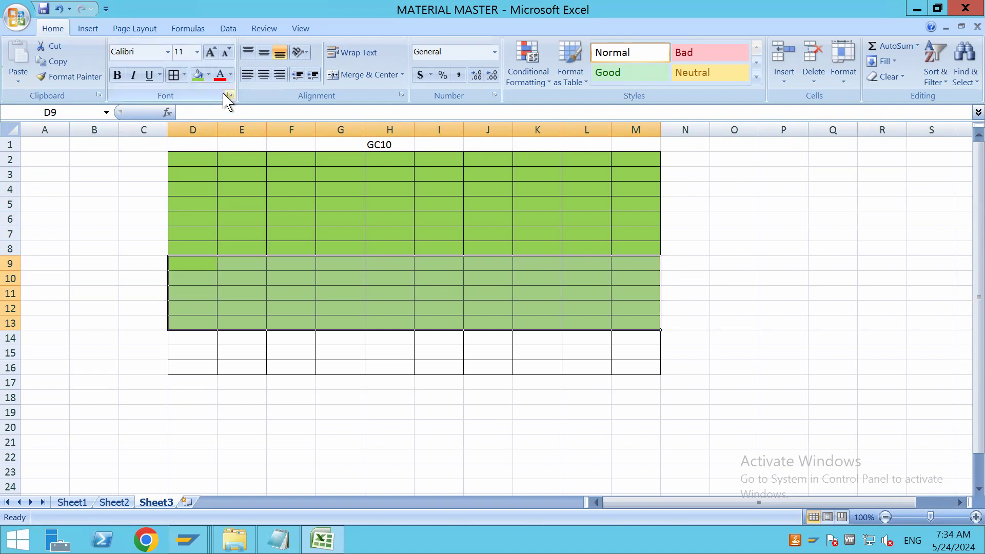
left_click(209, 76)
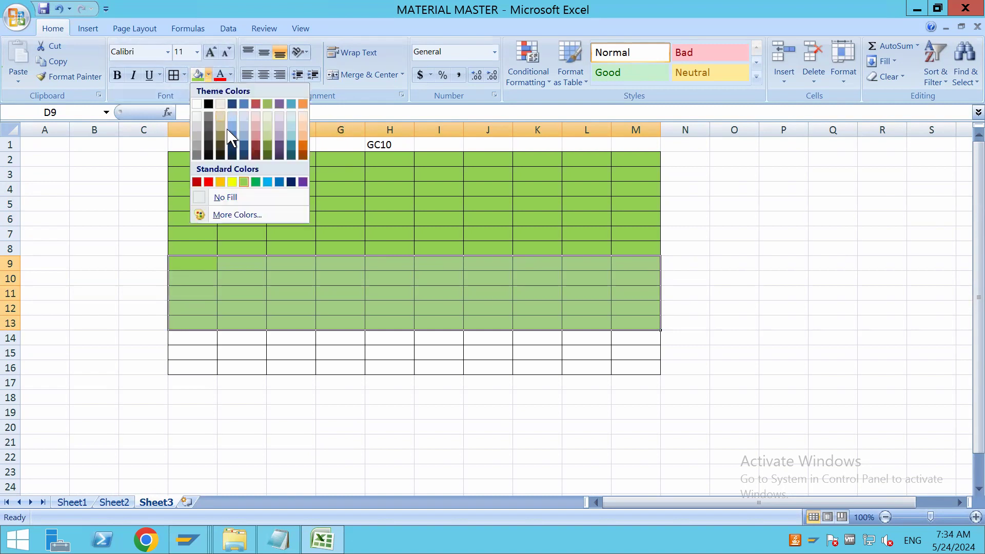
left_click(232, 183)
Fill the grid's lower section D14:M16 with a light red theme colour
left_click_drag(192, 339, 623, 368)
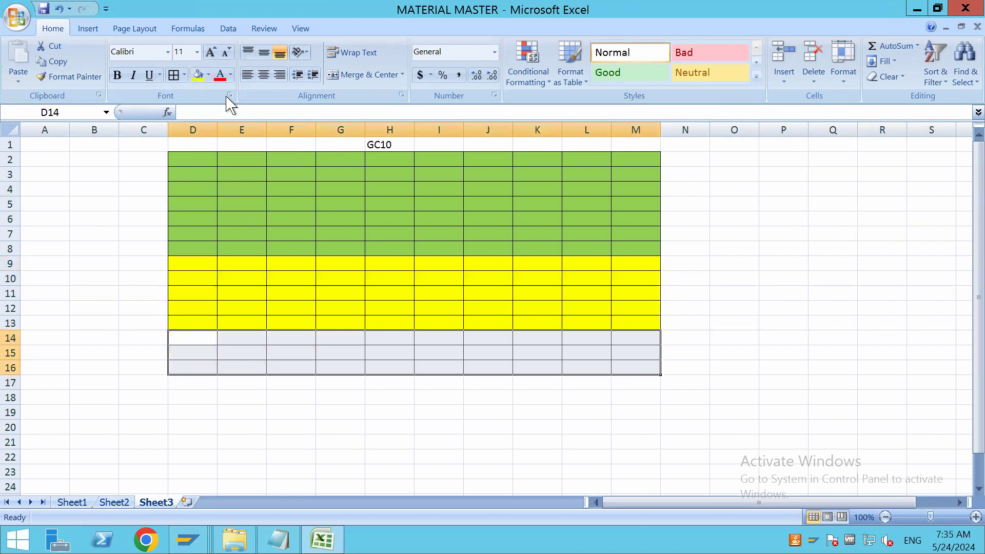
left_click(209, 75)
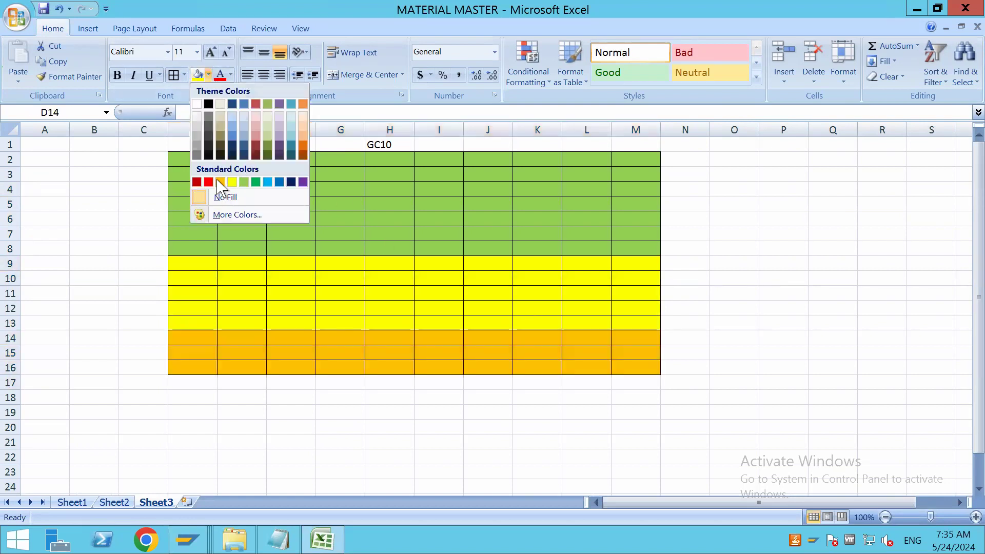
left_click(255, 136)
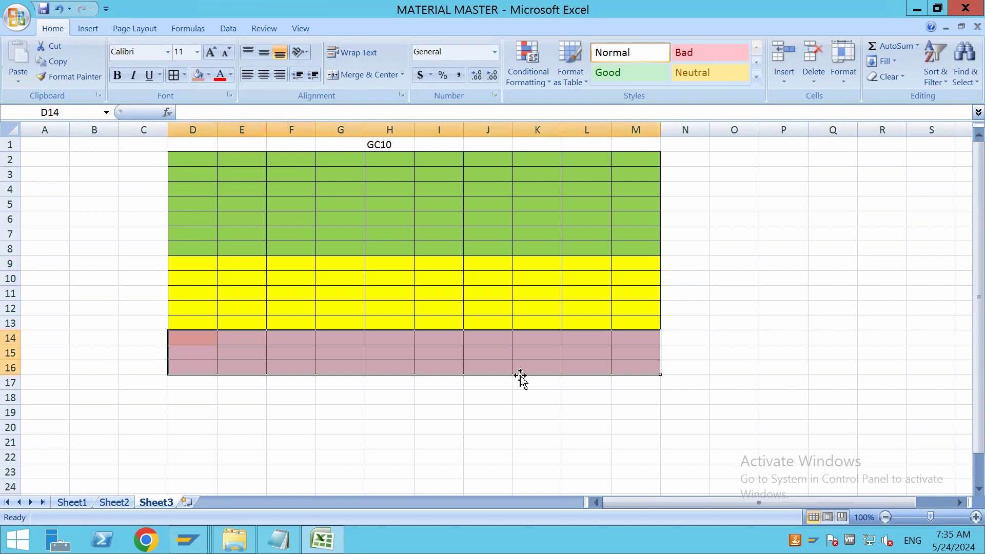
Label the coloured sections with FMS in K15, SMS in K11 and NMS in K5
left_click(523, 351)
type("F")
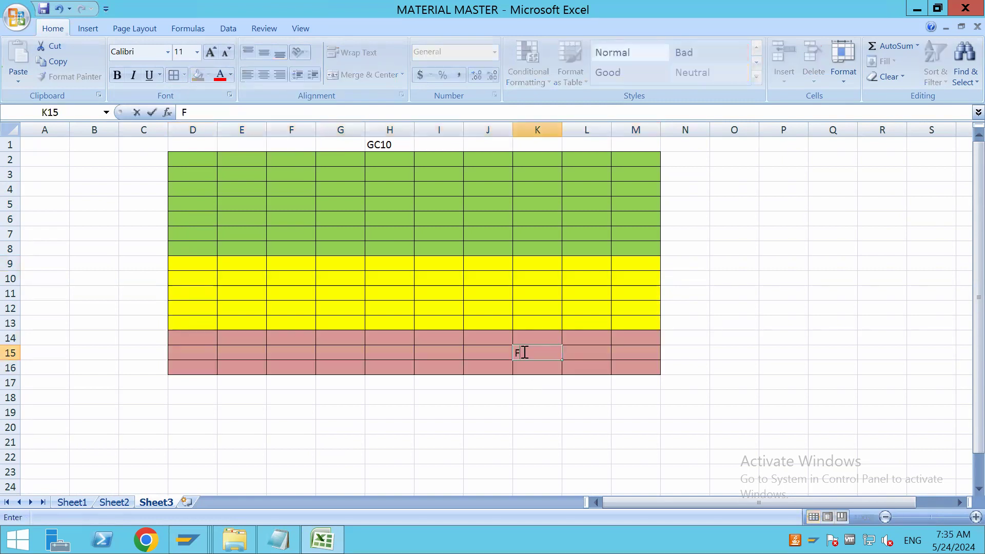
type("MS")
left_click(544, 295)
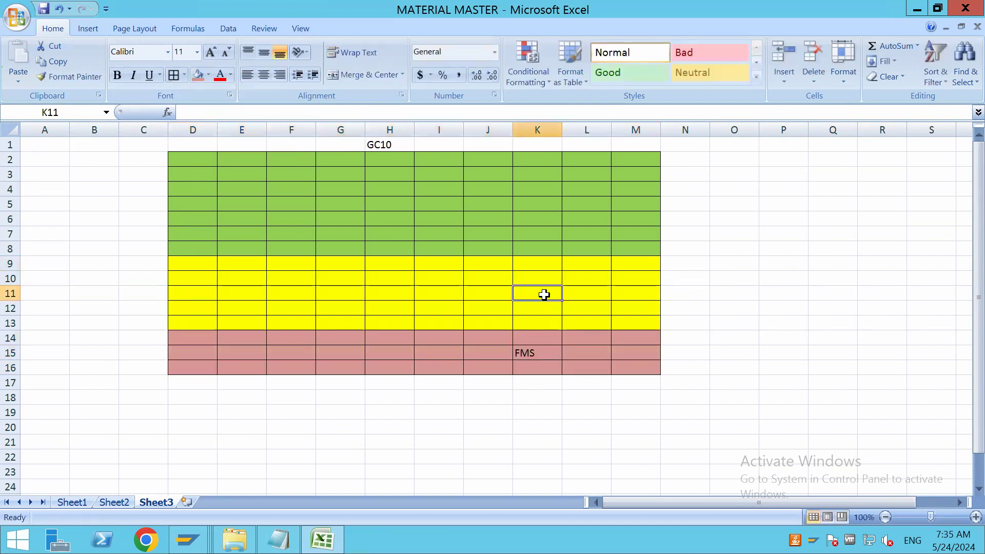
type("S")
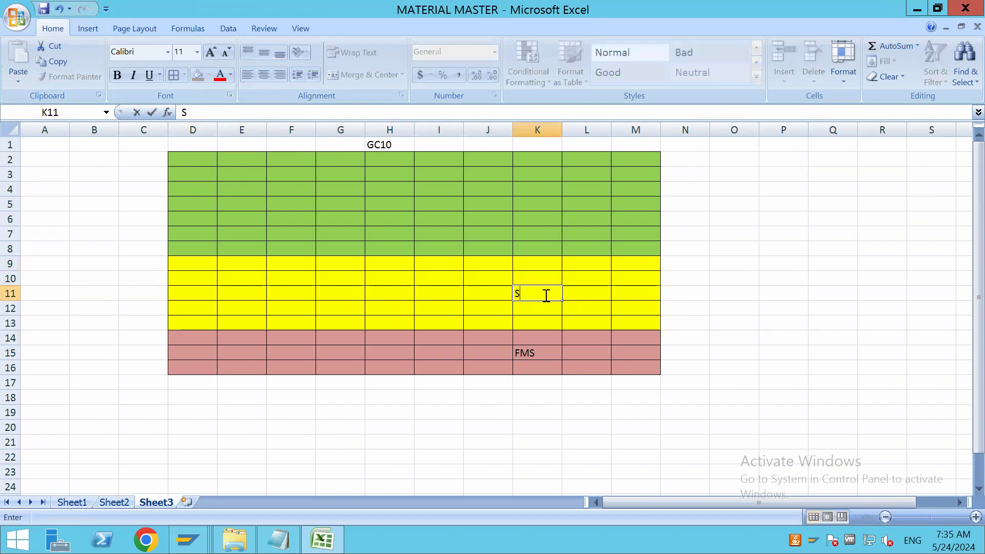
type("MS")
left_click(534, 205)
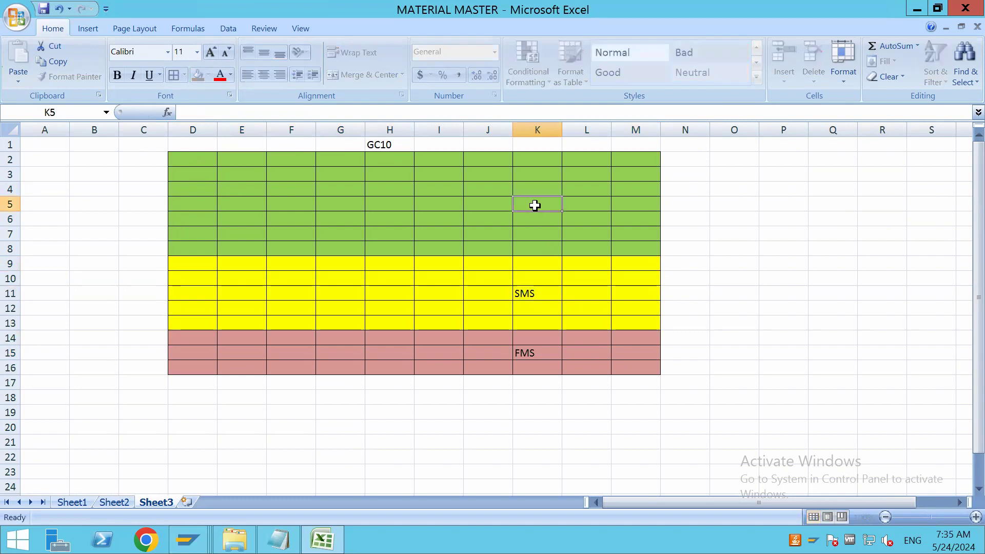
type("NMS")
left_click(579, 287)
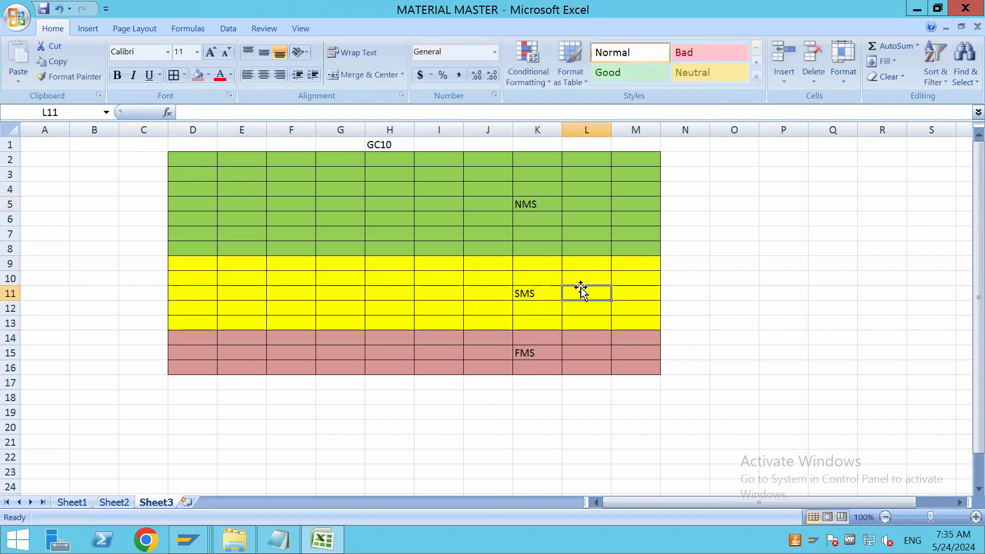
left_click(776, 354)
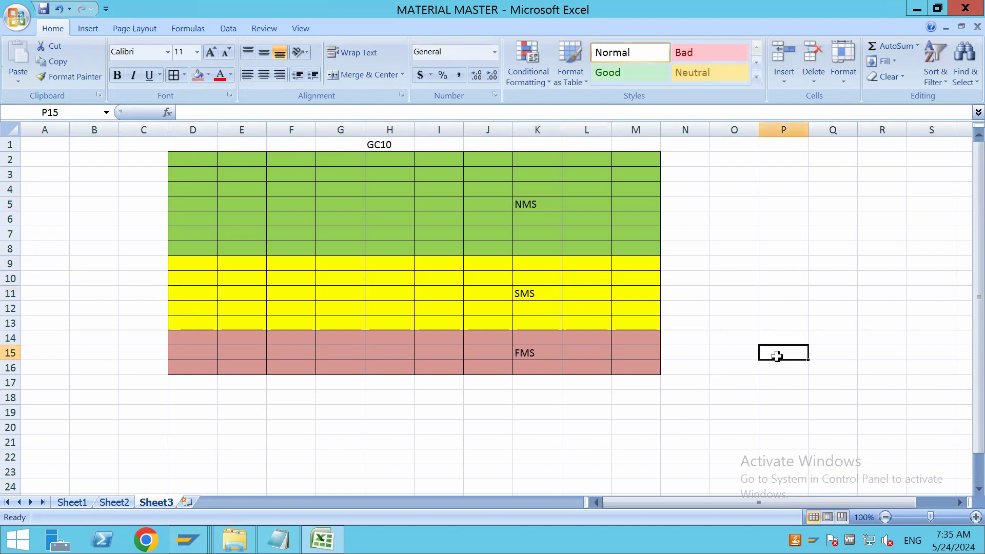
Enter the example products beside the coloured sections: X in P15, Y in P10 and Z in P4
type("X")
left_click(801, 277)
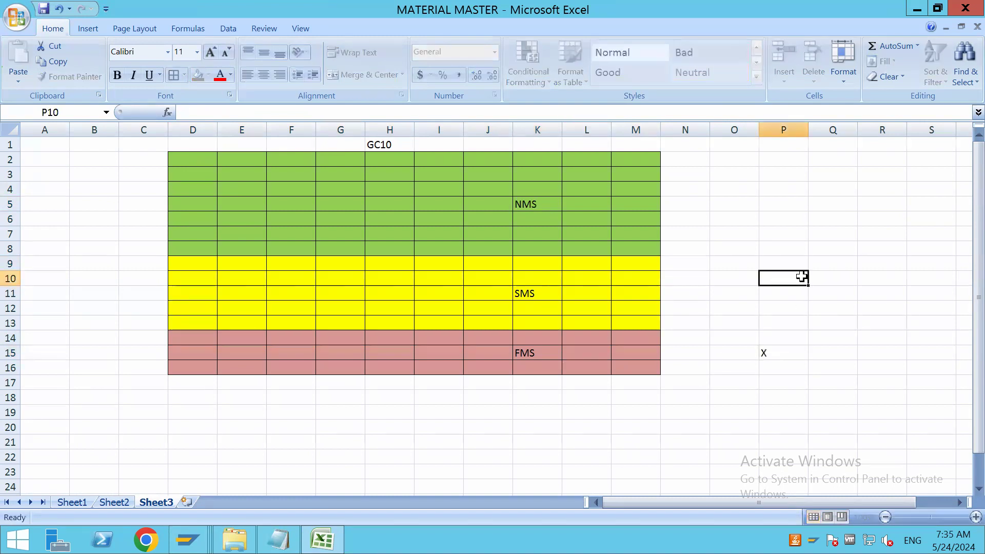
type("Y")
left_click(782, 190)
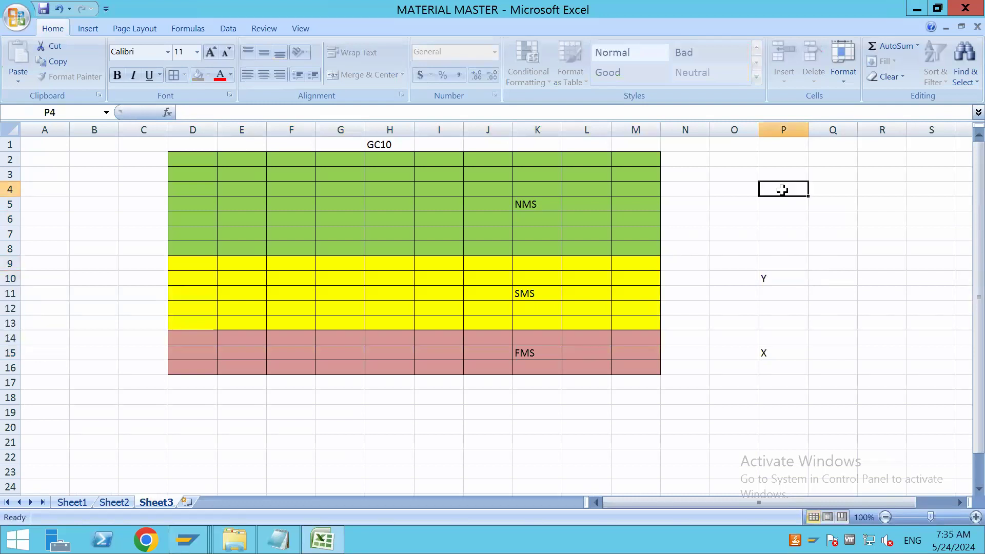
type("Z")
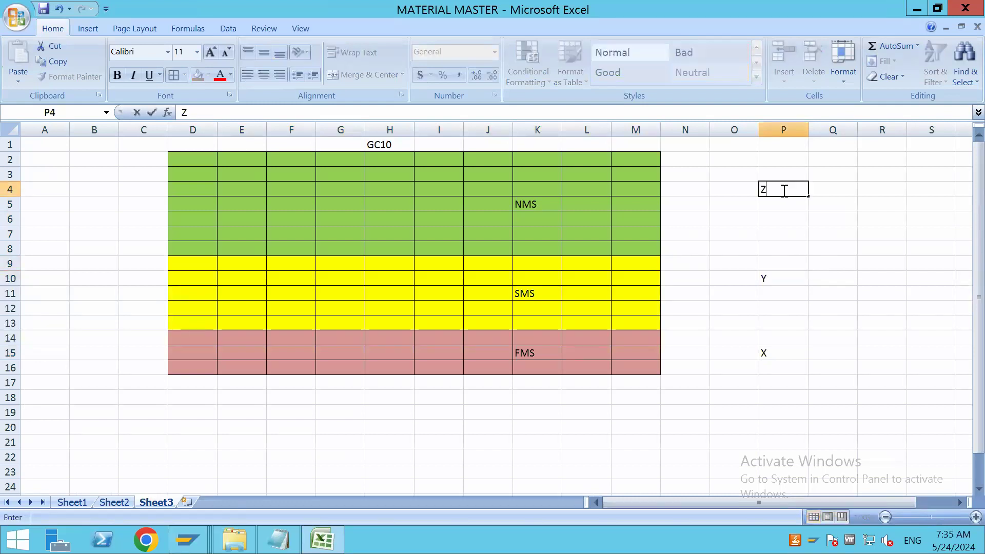
left_click(784, 353)
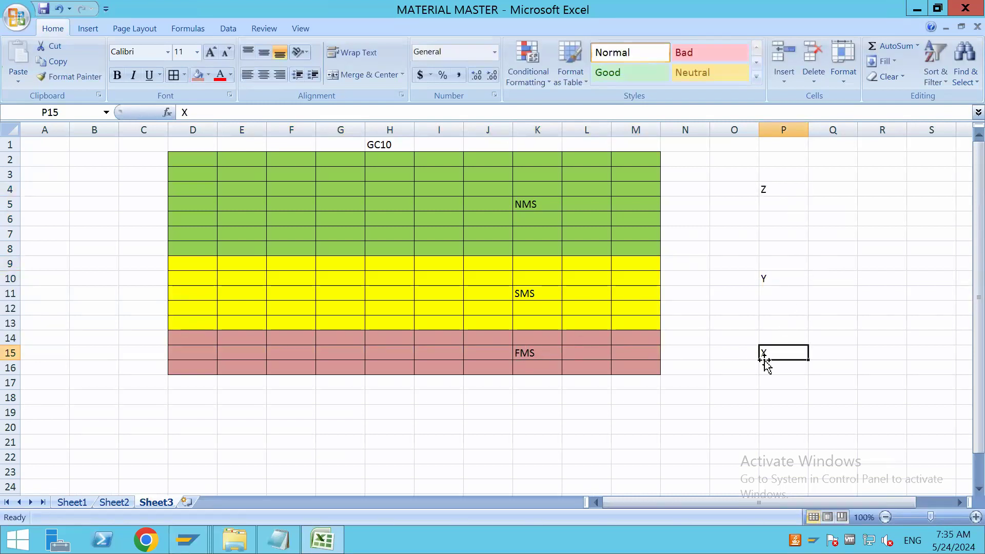
Compare products X, Y and Z with the FMS, SMS and NMS sections of the grid
left_click(789, 384)
left_click(790, 352)
left_click(779, 280)
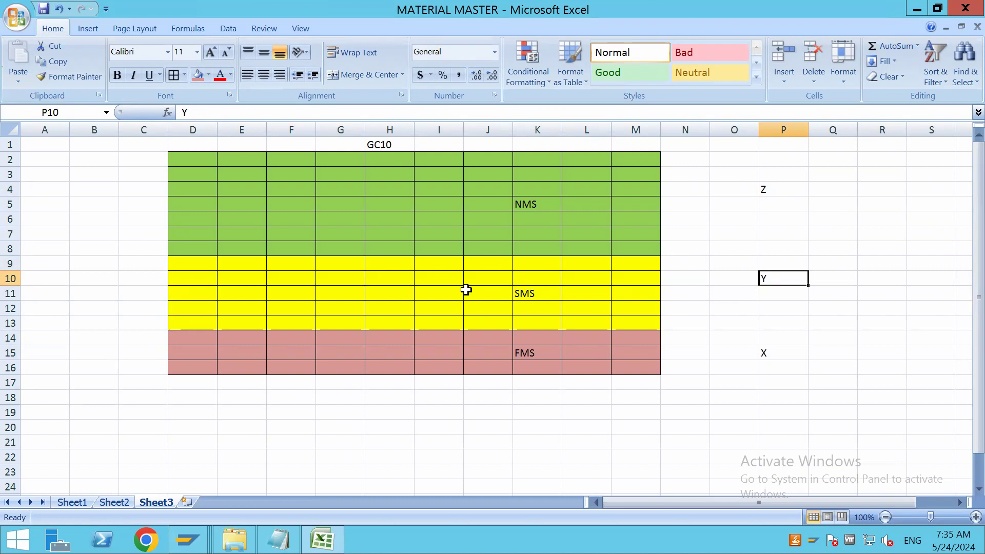
left_click(779, 190)
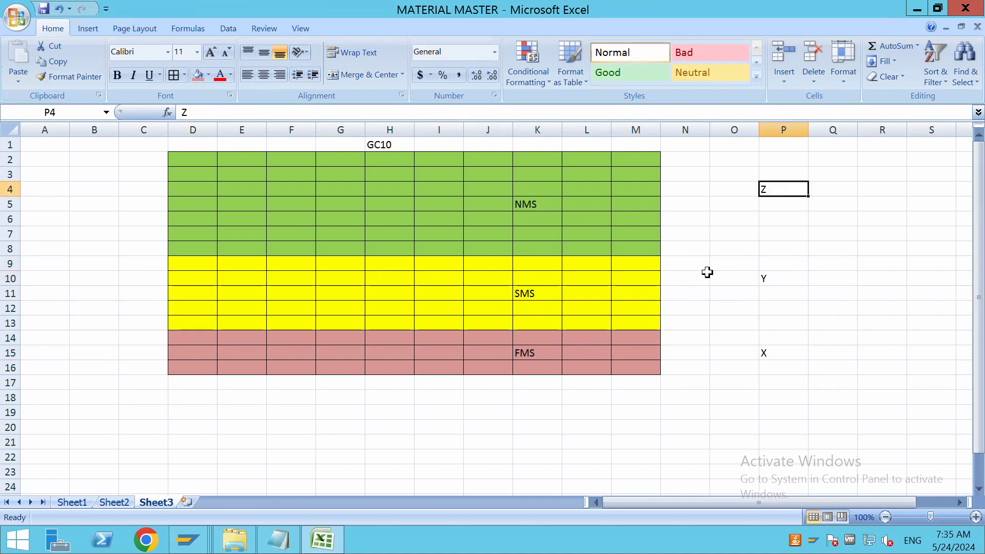
left_click(776, 353)
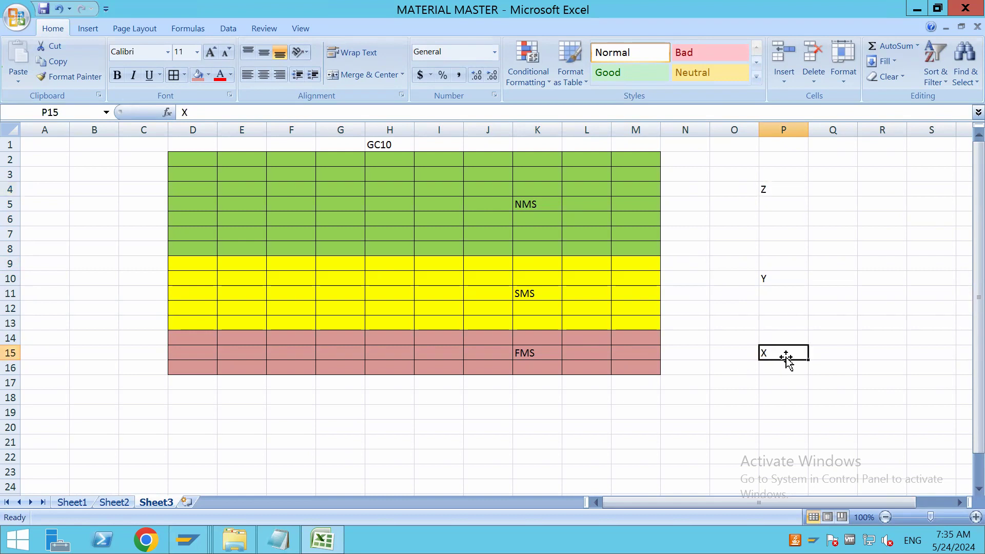
left_click(530, 355)
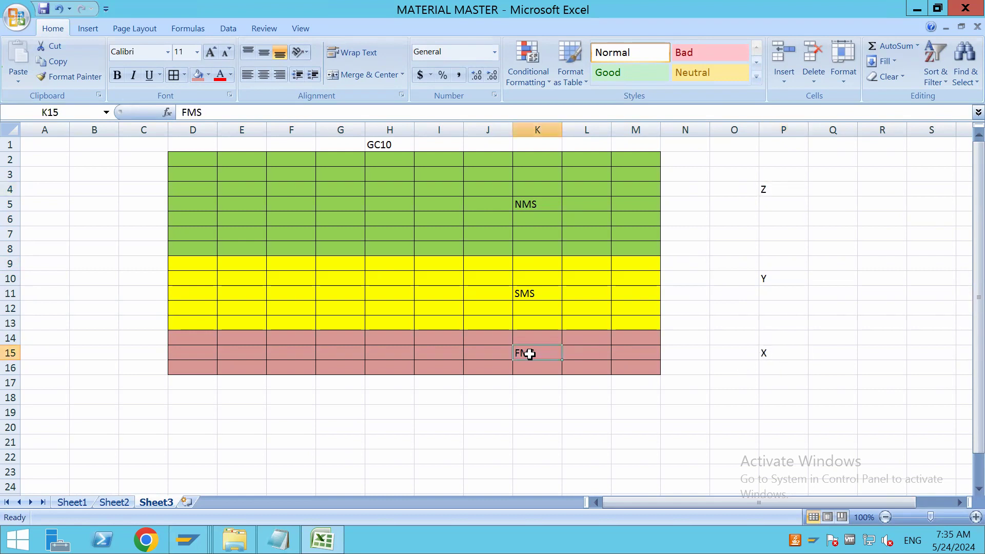
left_click(793, 356)
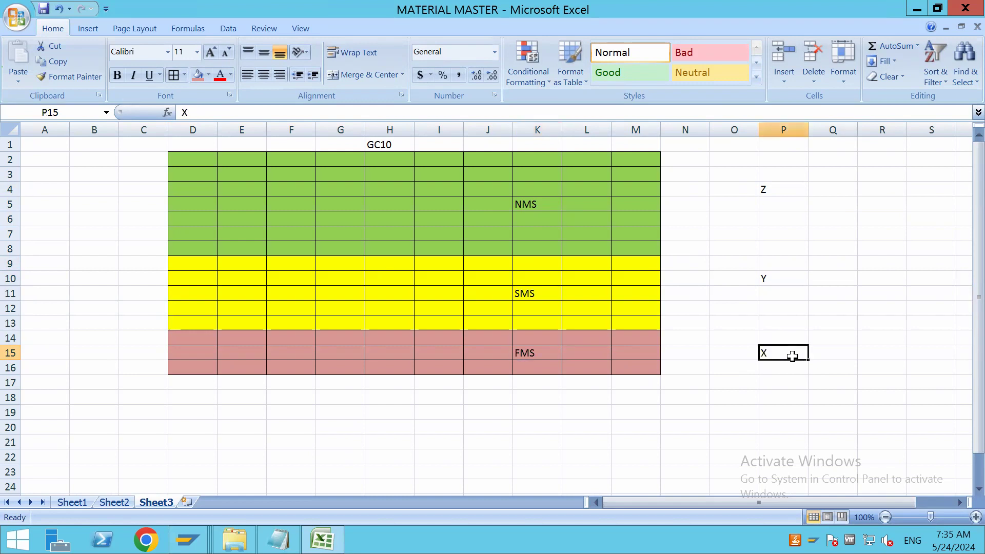
Enter the label SECTION INDICATOR in H19 and the indicator FMSI in J19
left_click(388, 414)
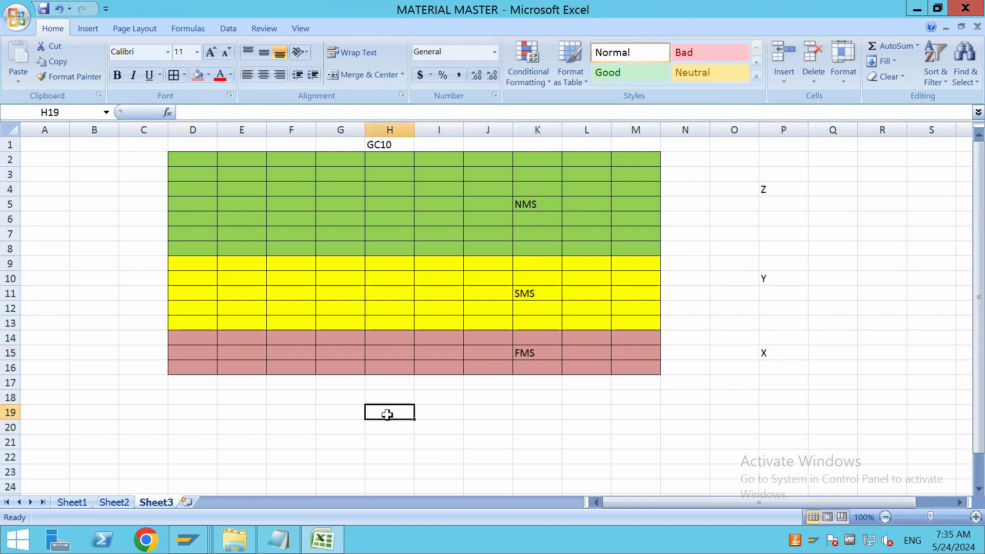
type("SECTION IN")
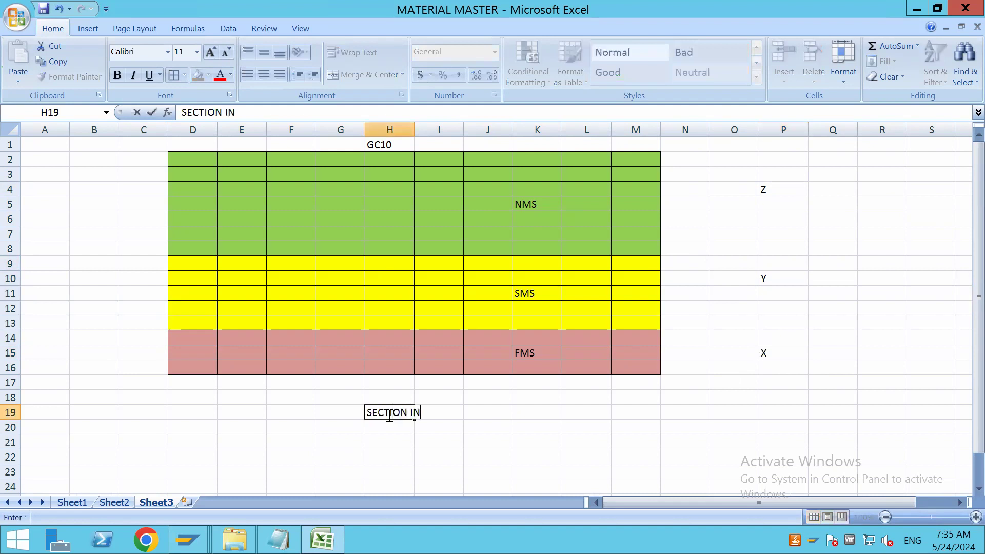
type("DICTATOR")
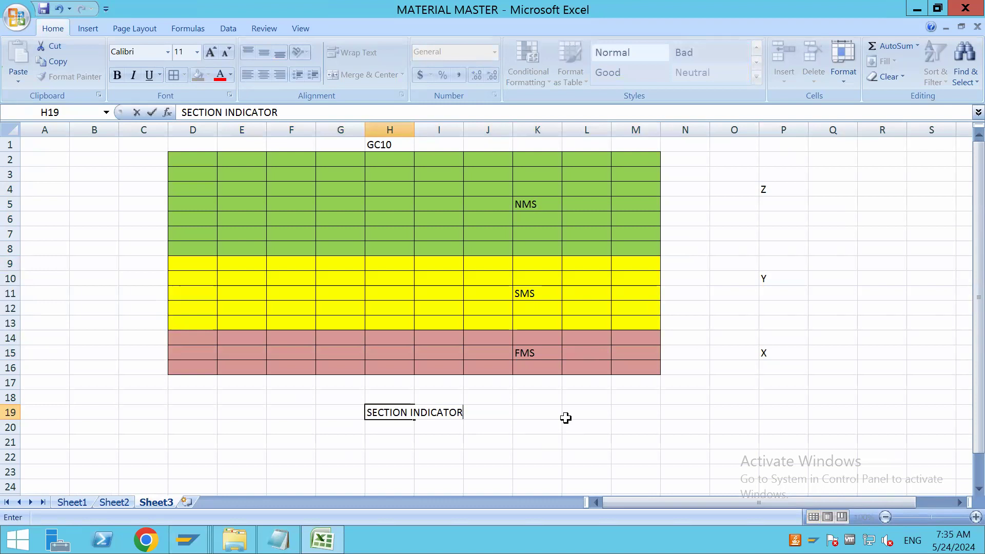
left_click(498, 416)
type("F")
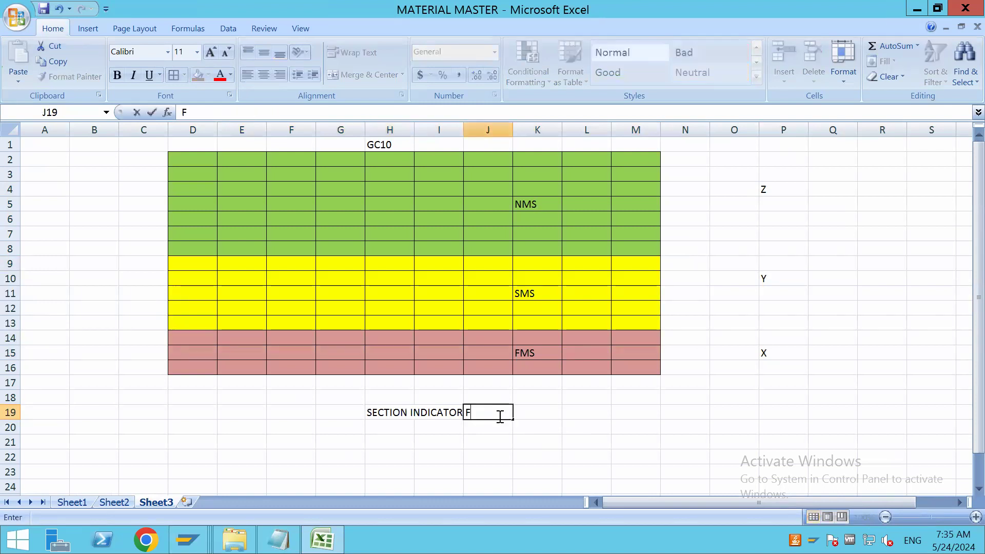
type("MSI")
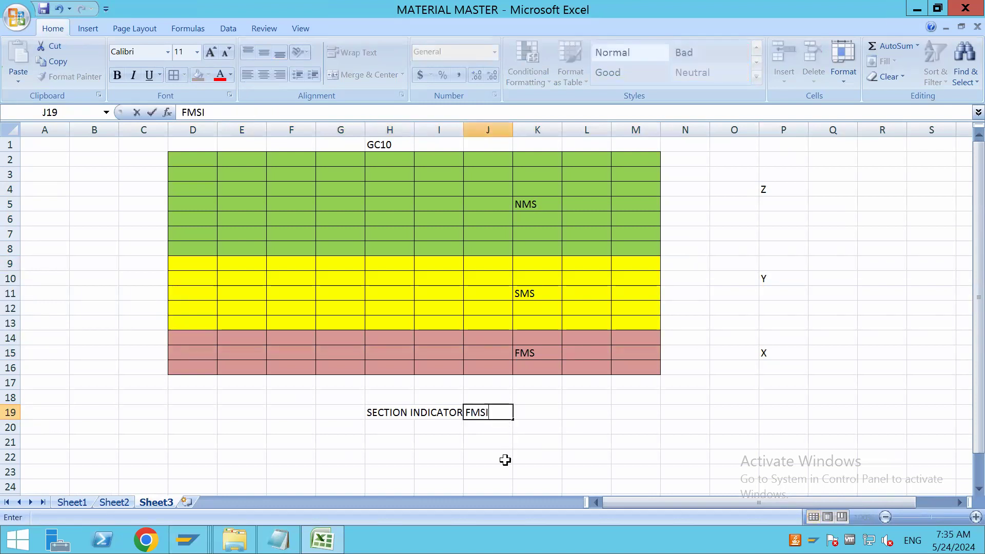
left_click(503, 458)
left_click(493, 413)
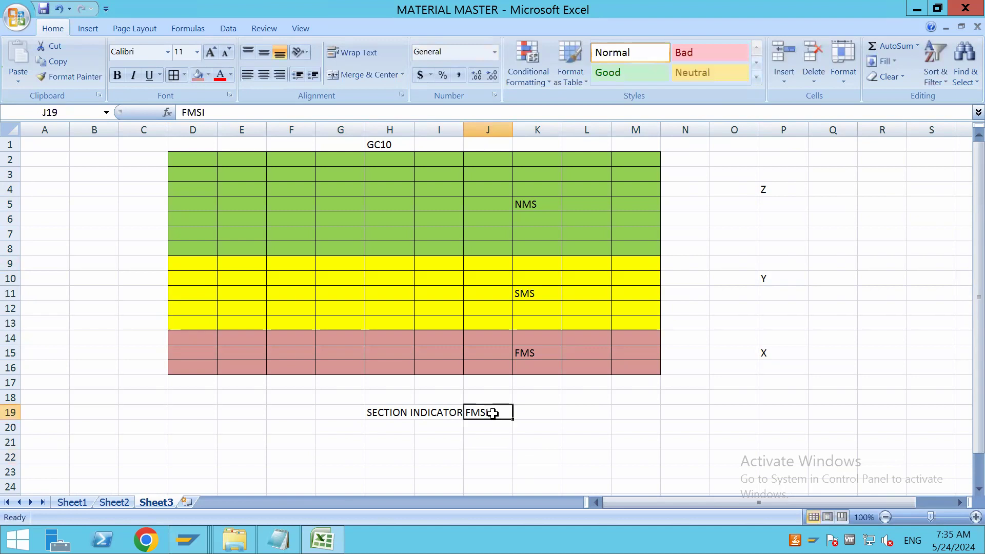
Enter section FMS in K19 beside the FMSI indicator and compare it with the grid's FMS section
left_click(534, 412)
type("FM")
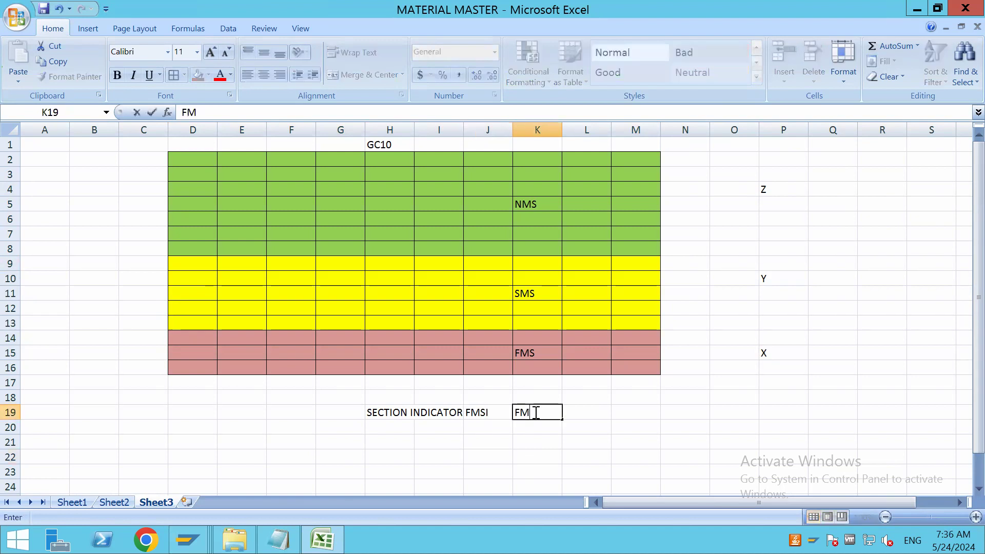
type("S")
left_click(403, 452)
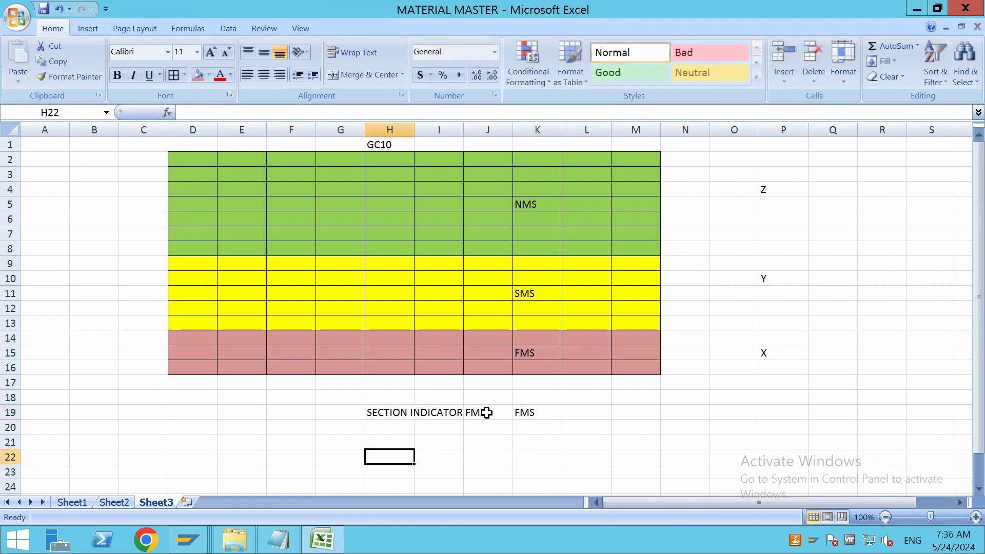
left_click(486, 413)
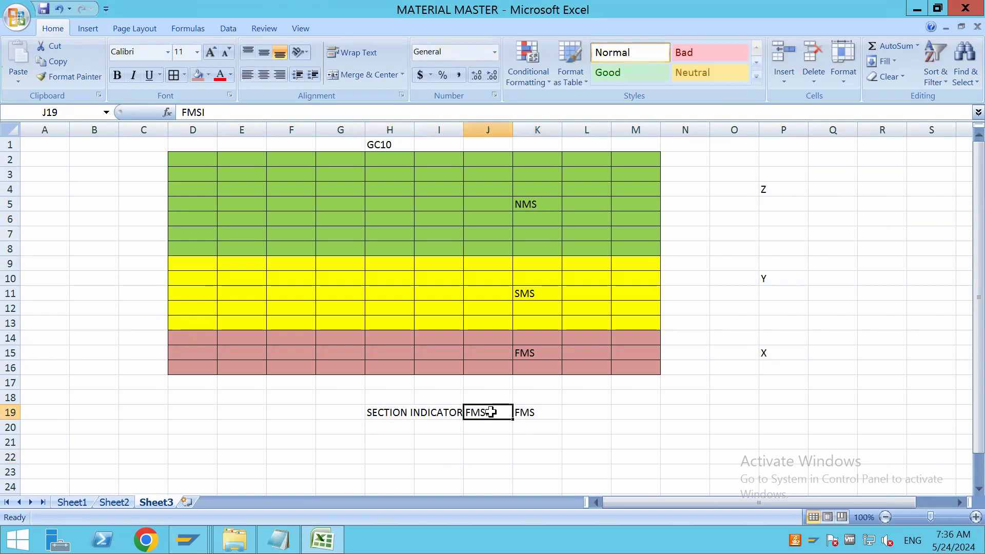
left_click(534, 412)
left_click(534, 353)
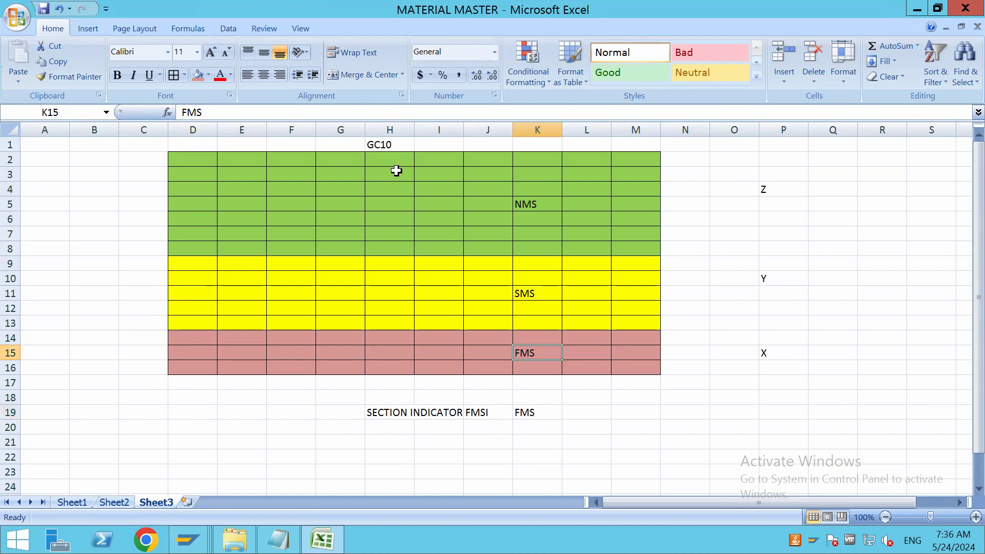
Enter the indicator SMSI in J20 with its section SMS in K20
left_click(478, 430)
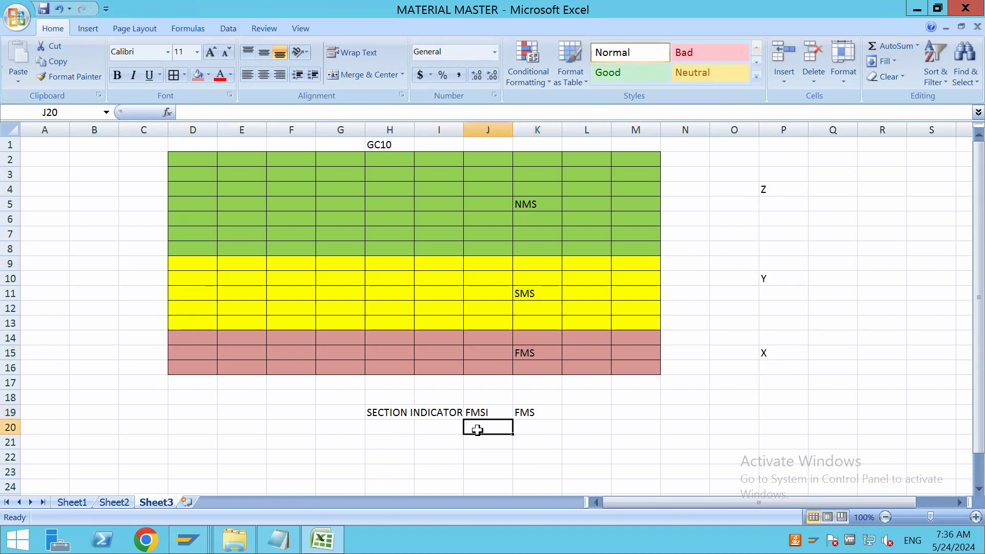
type("SMSI")
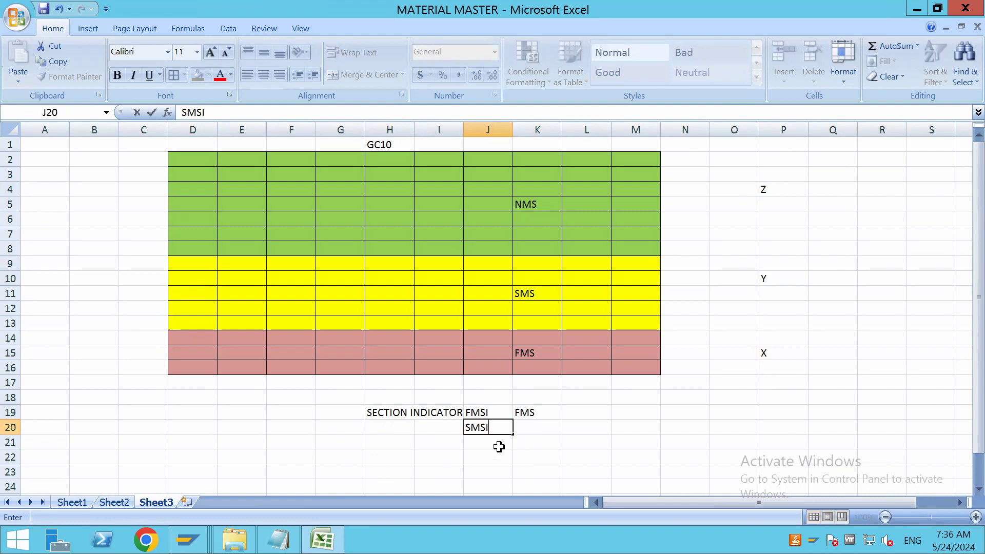
left_click(526, 424)
type("SMS")
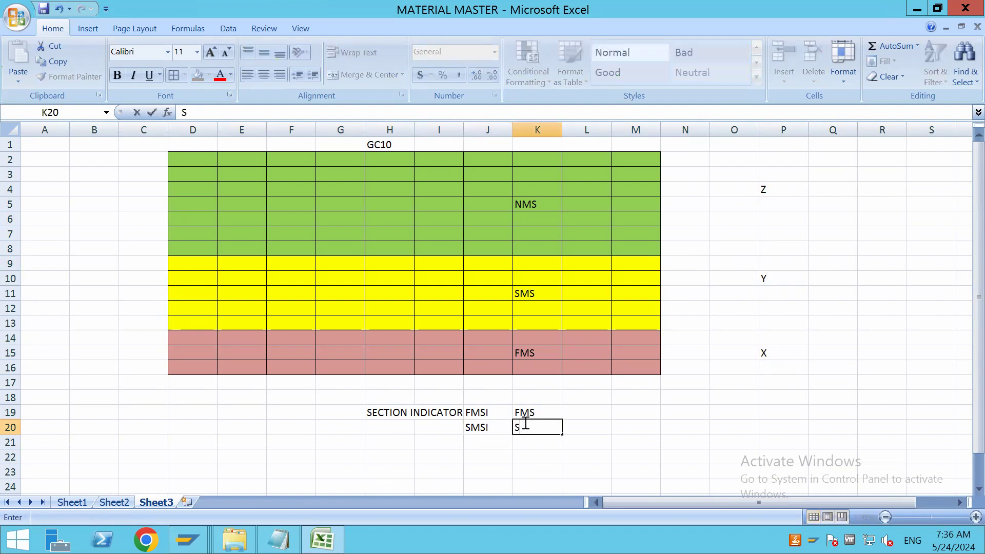
left_click(528, 468)
left_click(532, 427)
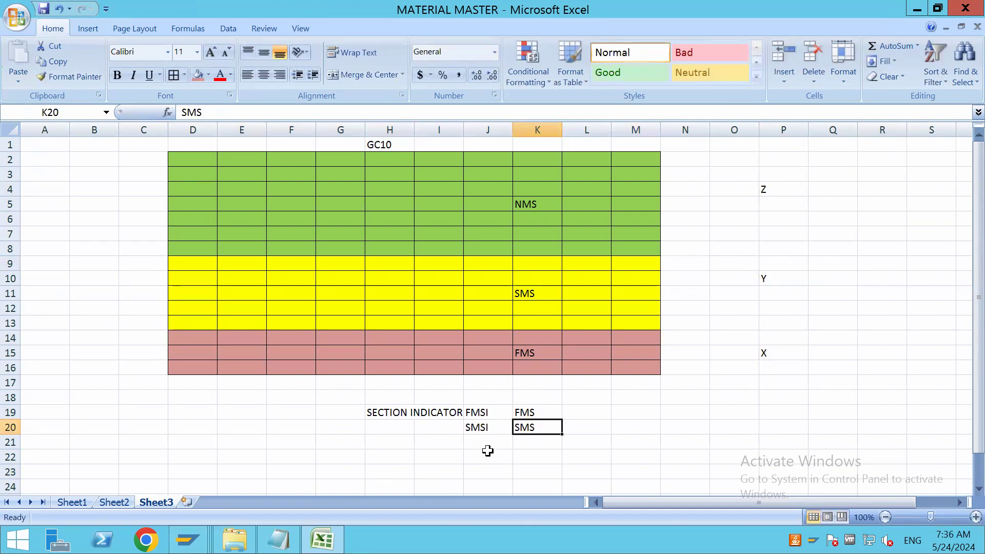
Enter the indicator NMSI in J21 with its section NMS in K21
left_click(486, 442)
type("NMSI")
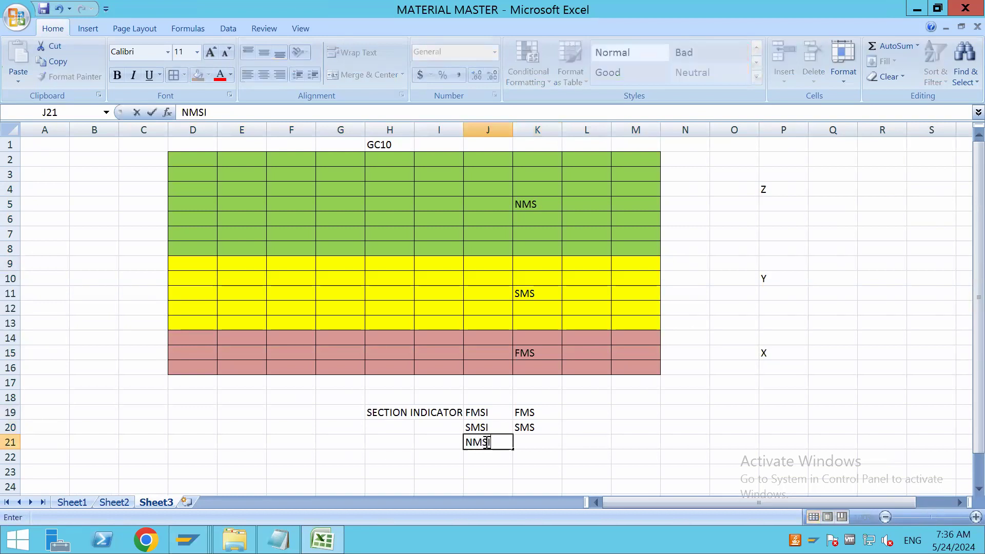
left_click(533, 436)
type("NMS")
left_click(622, 437)
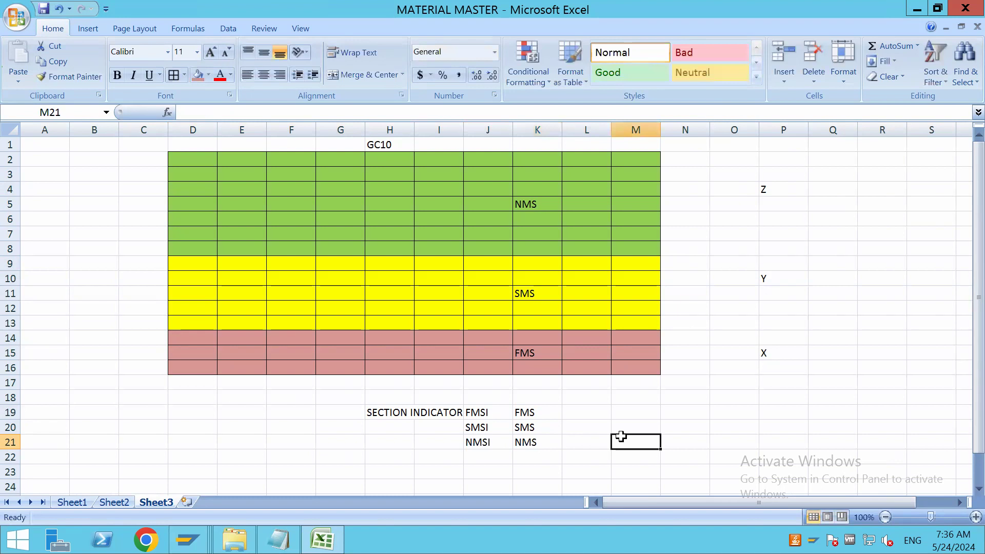
Apply borders to the section indicator table in J19:K21
left_click_drag(478, 407, 525, 440)
left_click(174, 75)
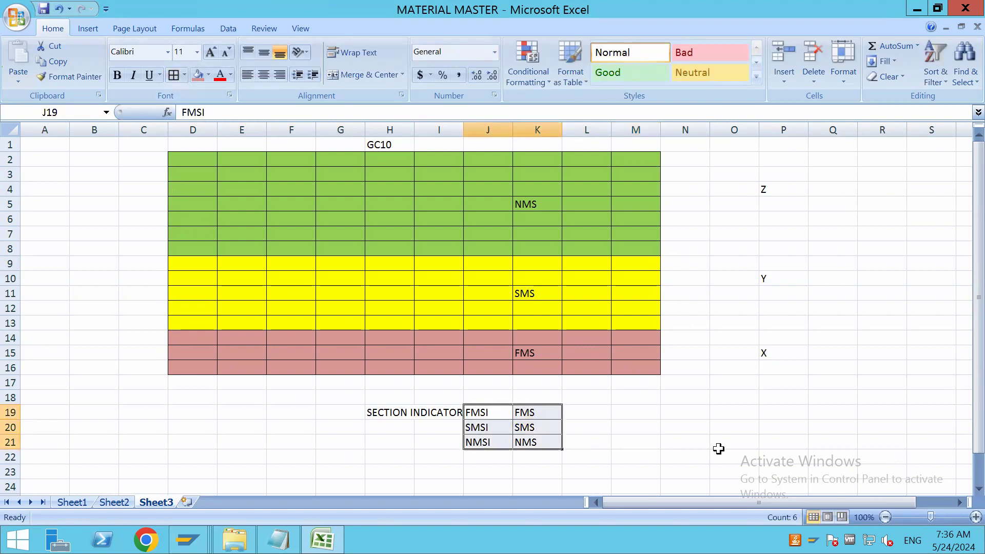
left_click(719, 453)
Switch to SAP, look up the possible values for Storage Section Ind. and decline to edit entries
key("alt+Tab")
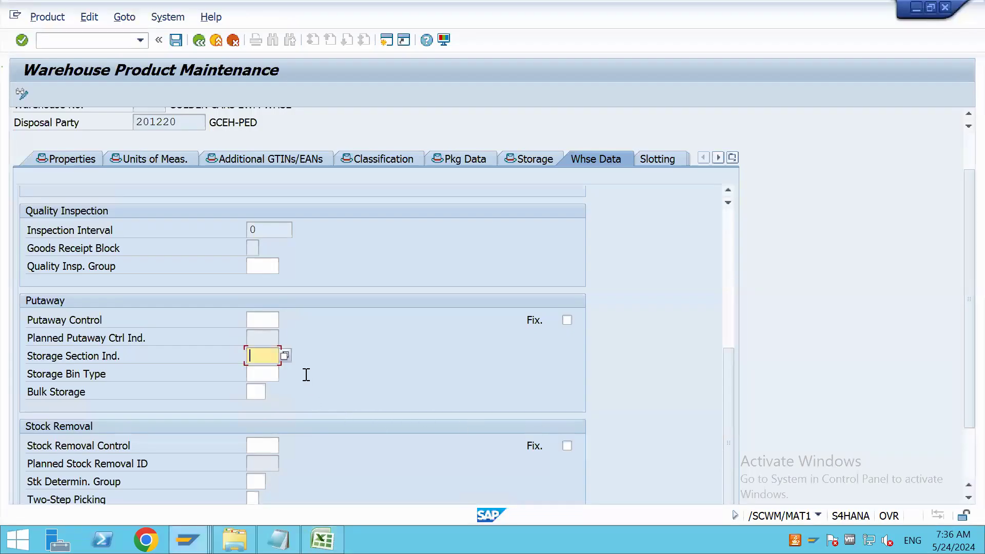
left_click(285, 356)
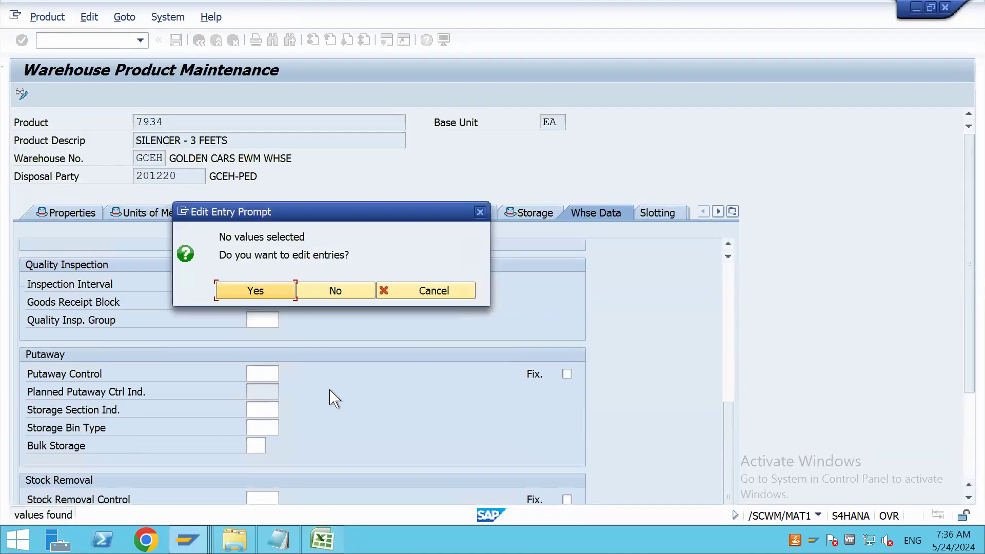
left_click(344, 292)
Open a new SAP session, run transaction SPRO and display the SAP Reference IMG
left_click(386, 41)
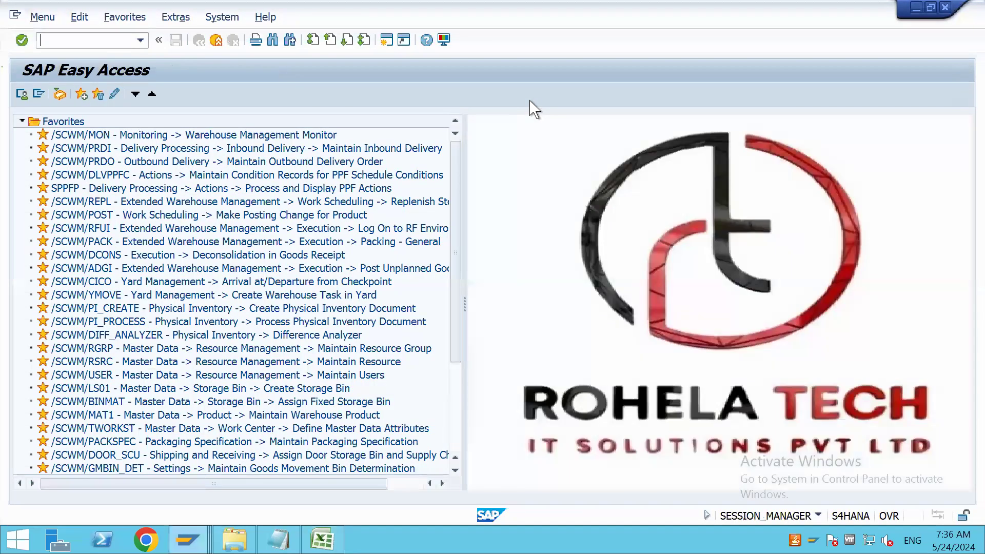
type("SPRO")
key("Return")
left_click(115, 97)
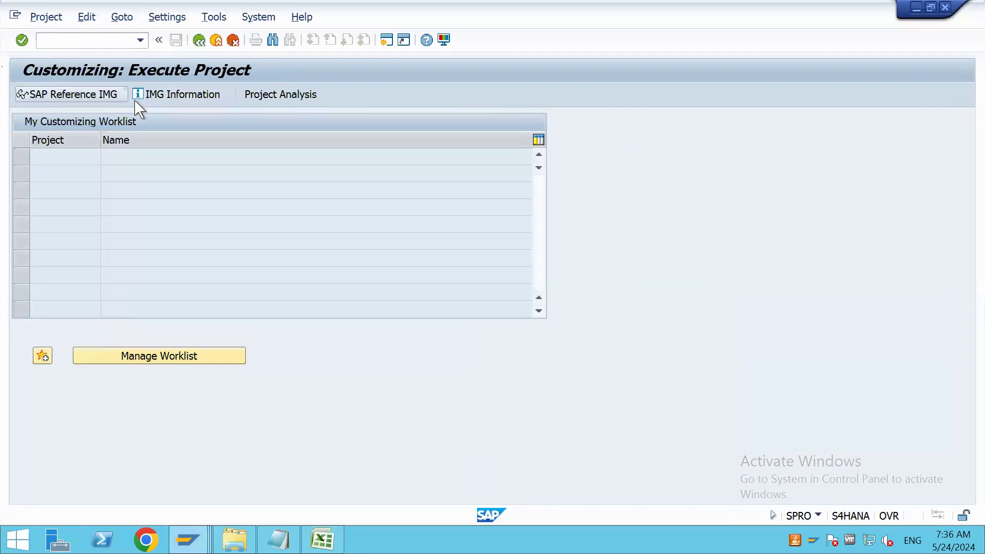
Open Create Storage Section Indicators under SCM Extended Warehouse Management > Extended Warehouse Management > Goods Receipt Process > Strategies > Storage Section Search
left_click_drag(968, 241, 970, 345)
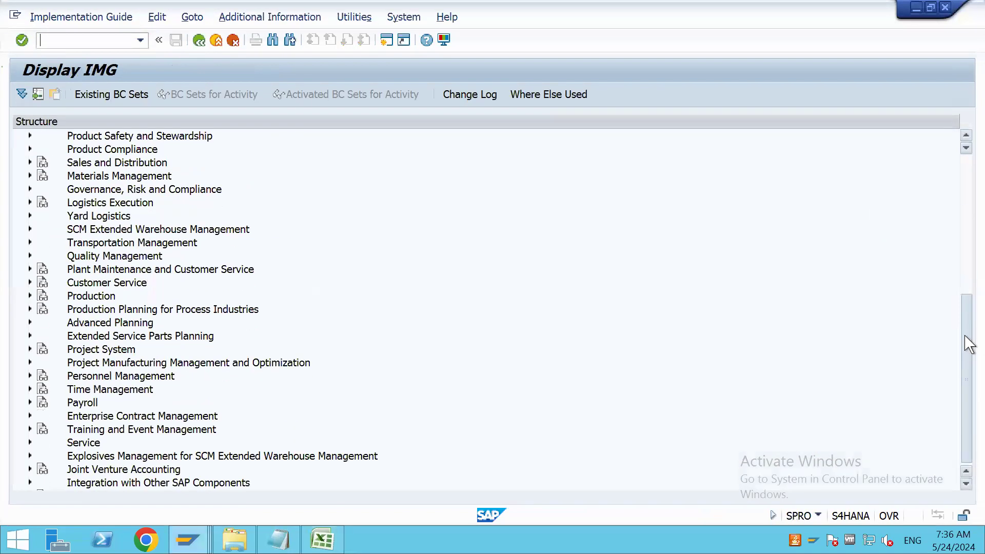
left_click(30, 229)
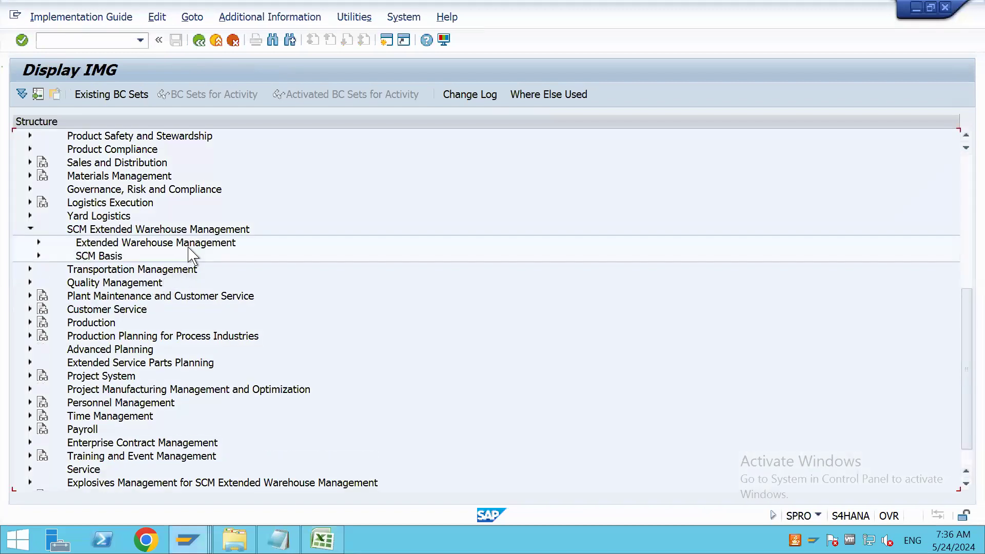
left_click(40, 244)
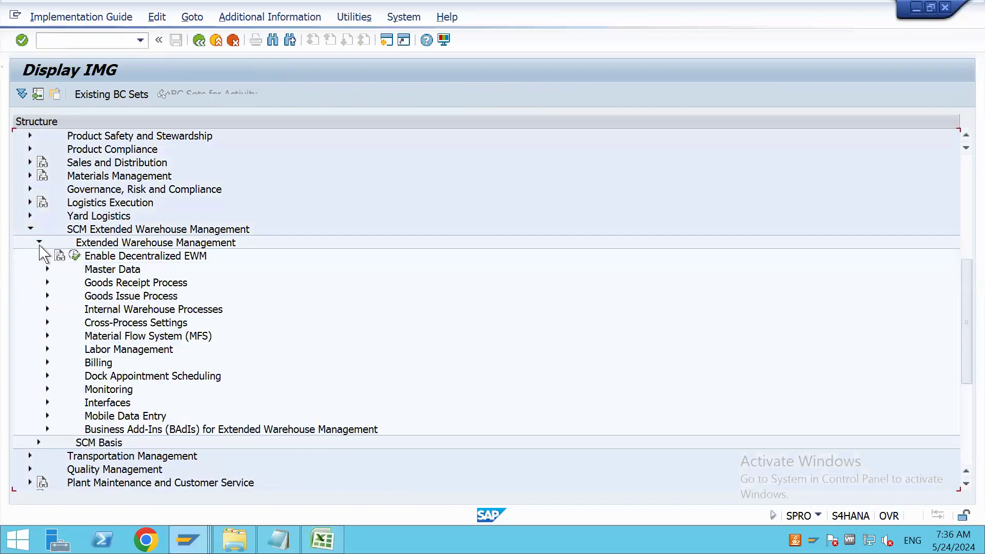
left_click(47, 282)
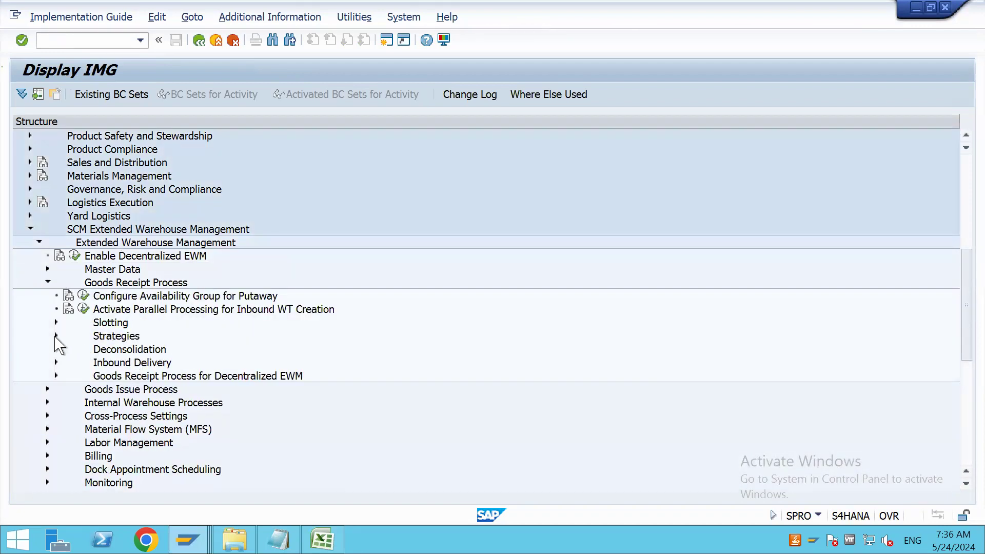
left_click(56, 336)
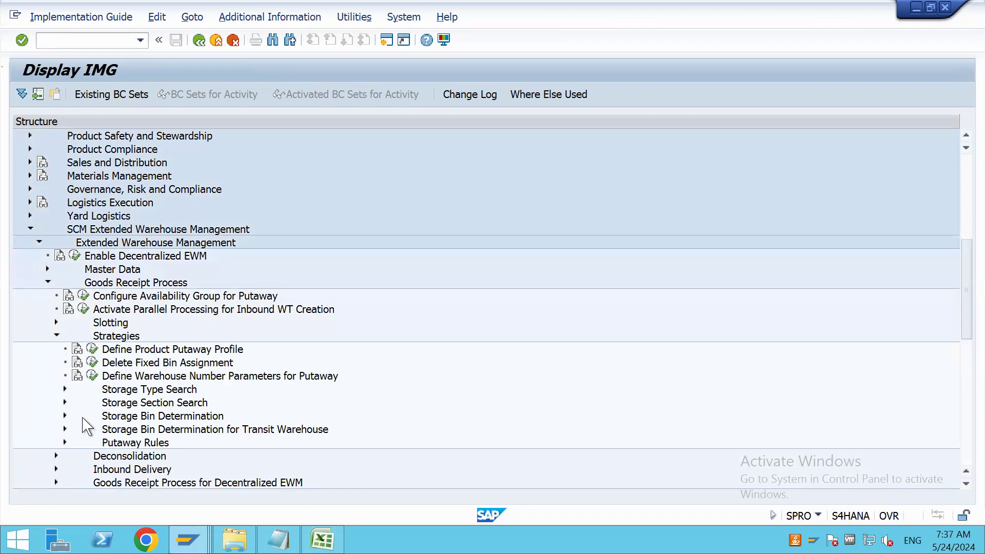
left_click(65, 402)
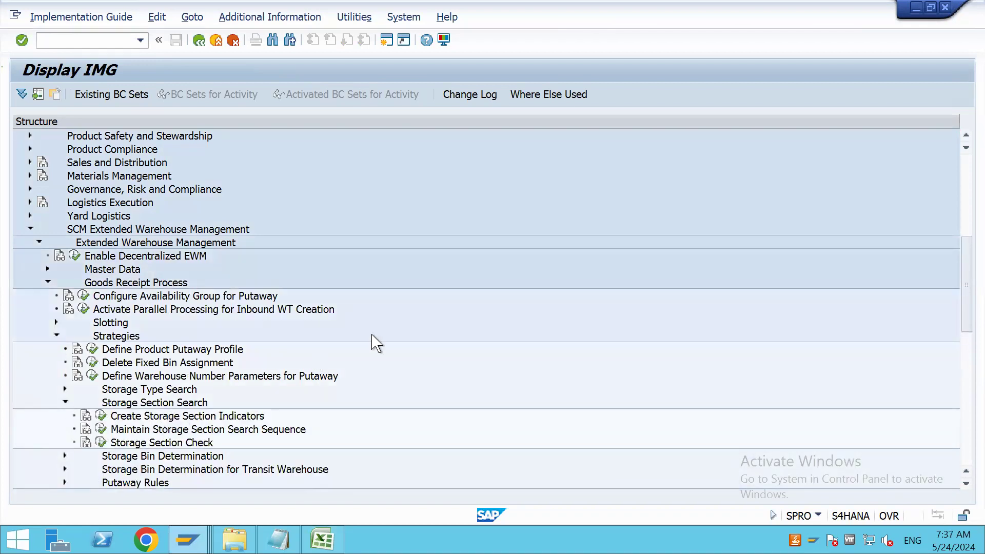
scroll(414, 337, "down", 2)
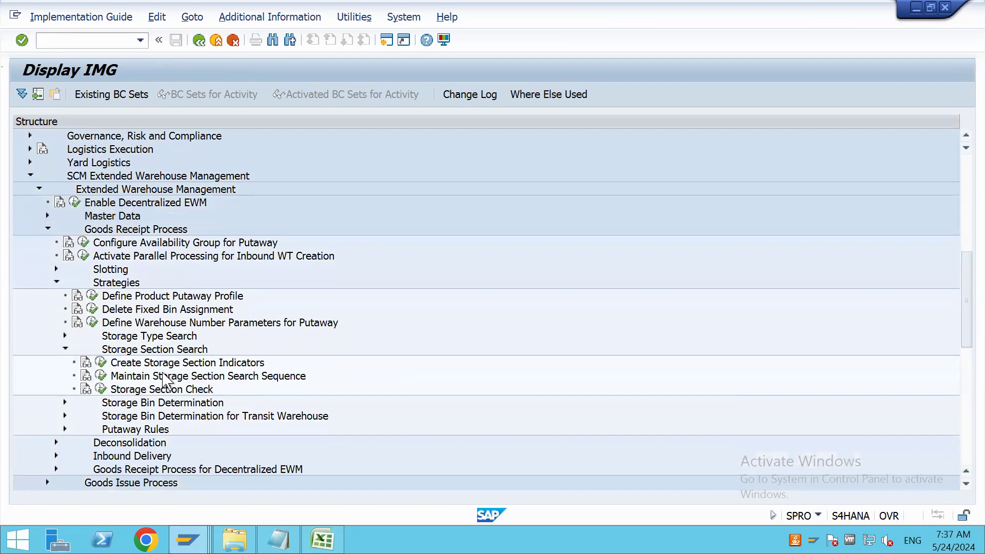
left_click(101, 363)
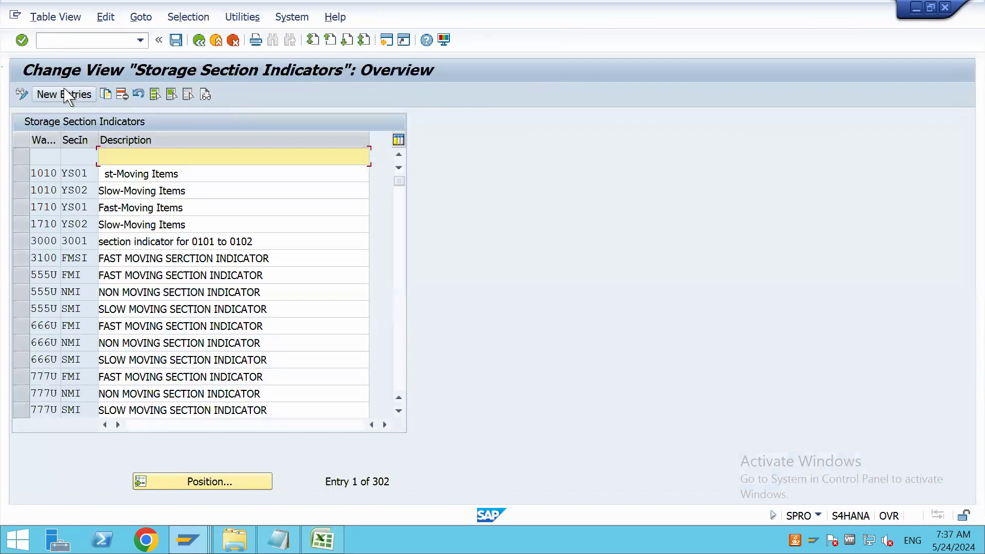
Add a new storage section indicator FMSI for warehouse GCEH, described as FAST MOVING SECTION INDICATOR
left_click(72, 95)
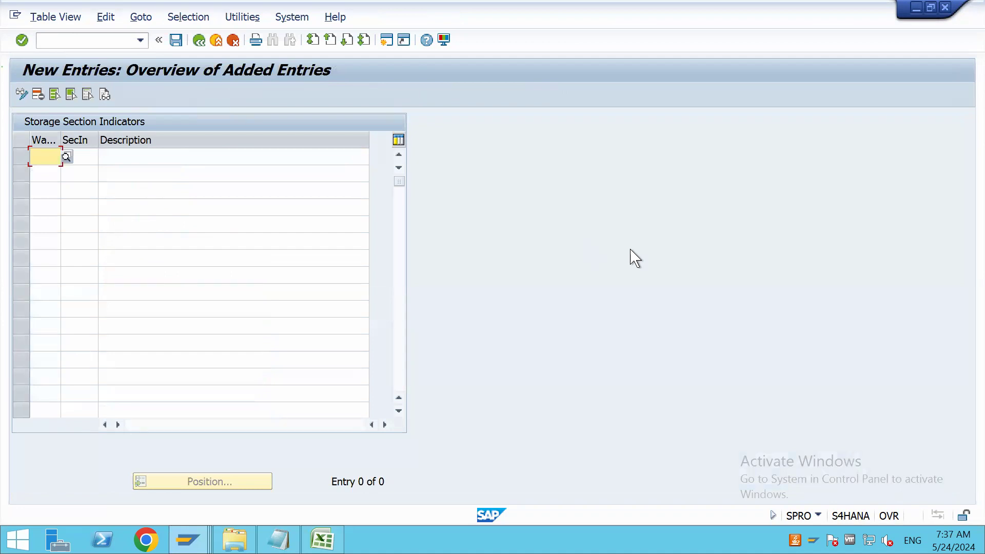
type("GCEH")
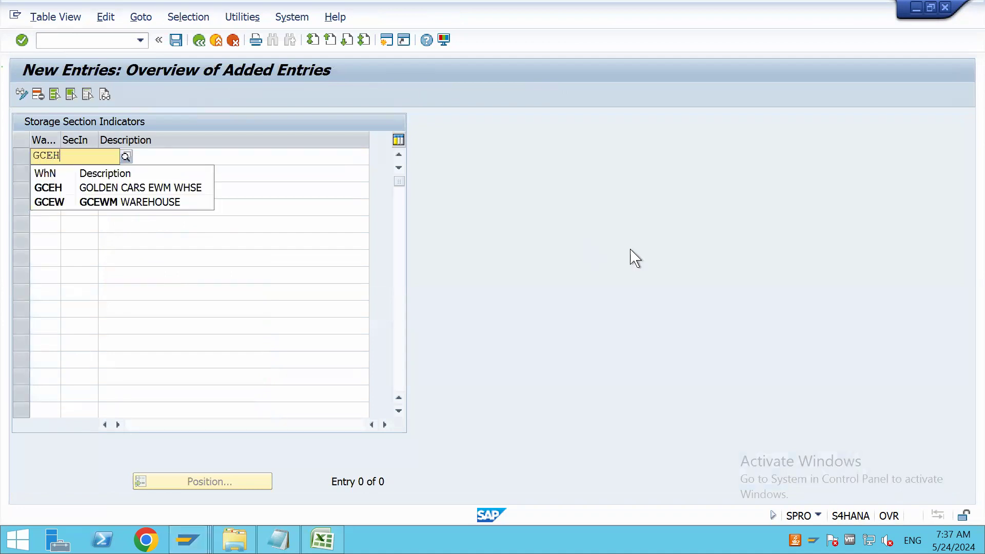
key("Tab")
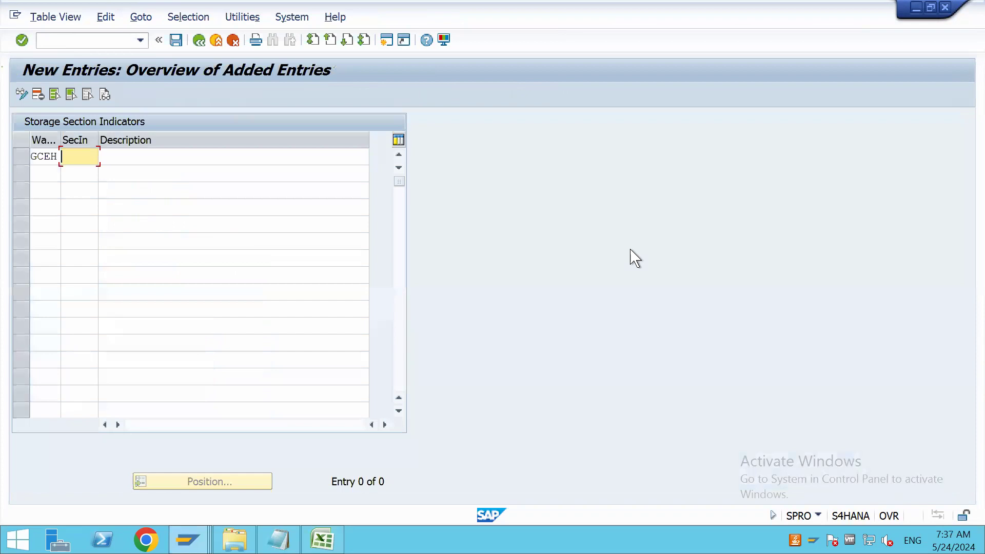
type("FMSI")
key("Tab")
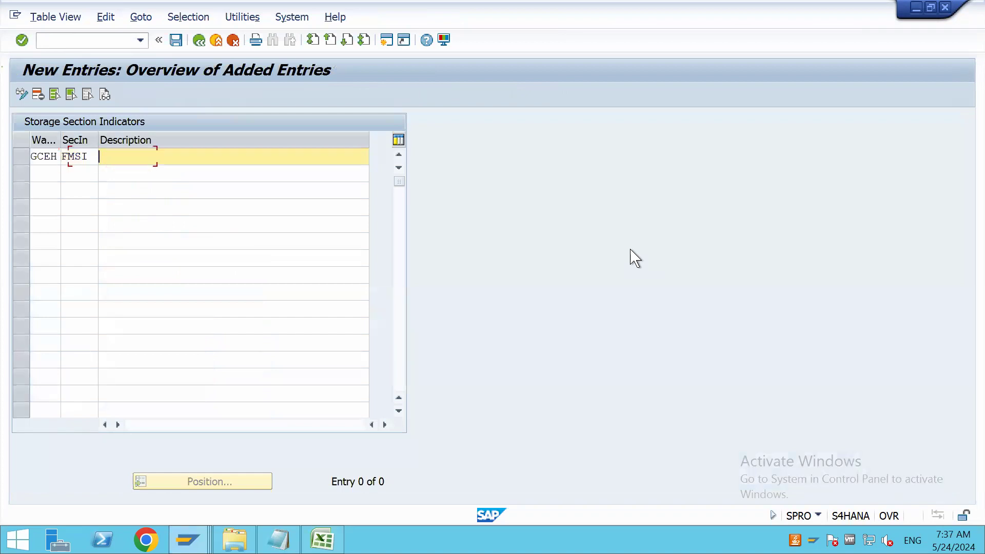
type("F")
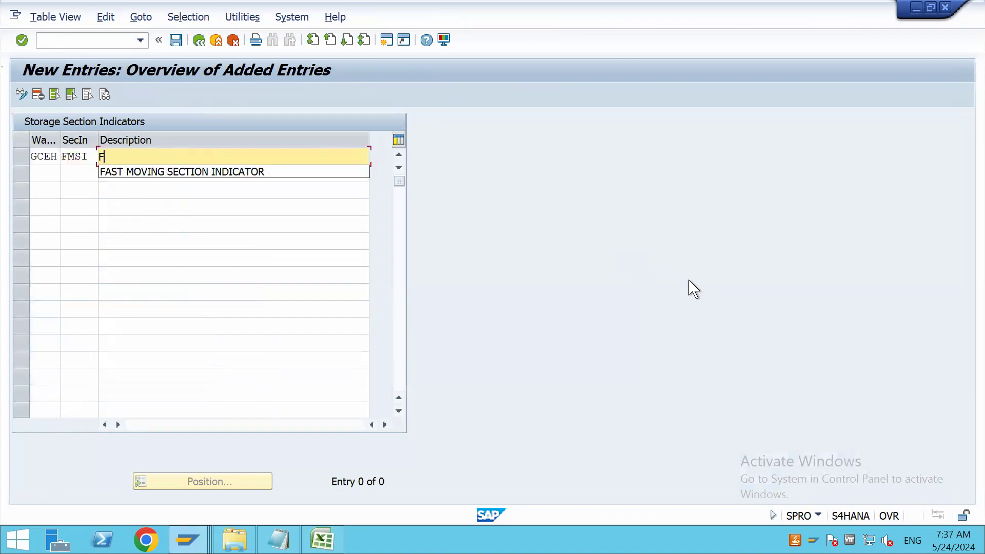
left_click(250, 173)
Add a second entry for warehouse GCEH with indicator SMSI and description SLOW MOVING SECTION INDICATOR
left_click(50, 174)
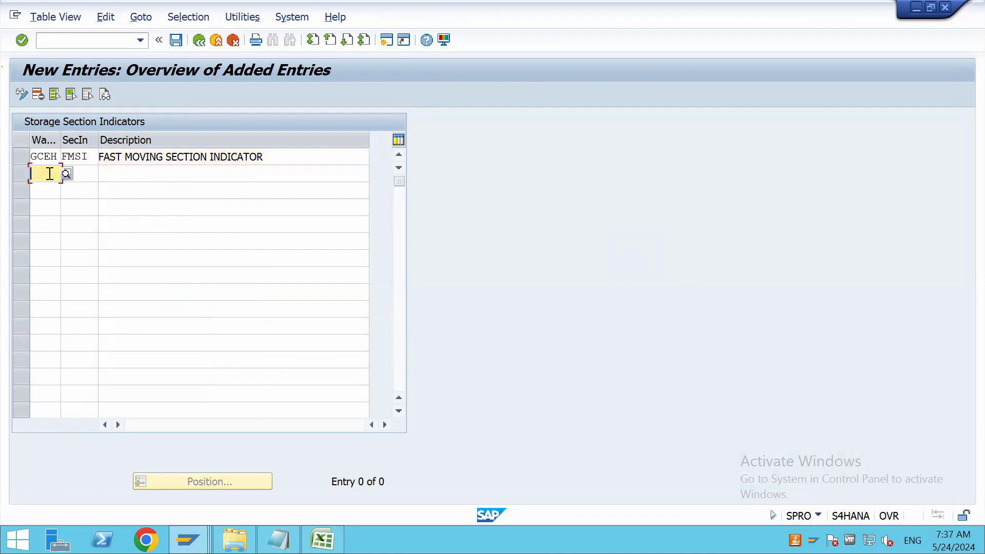
type("GV")
type("E")
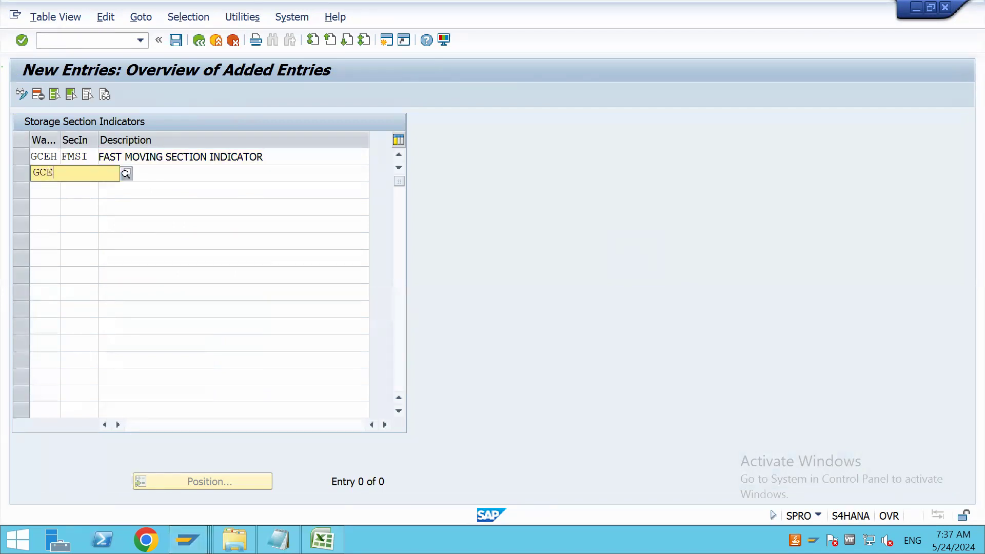
type("H")
type("S")
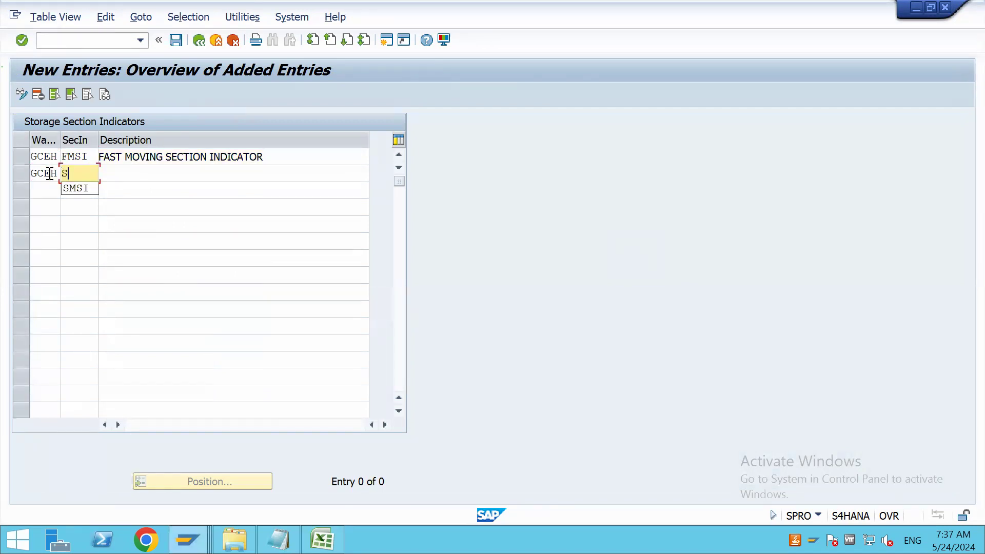
left_click(82, 188)
left_click(118, 176)
type("SLOW")
left_click(136, 189)
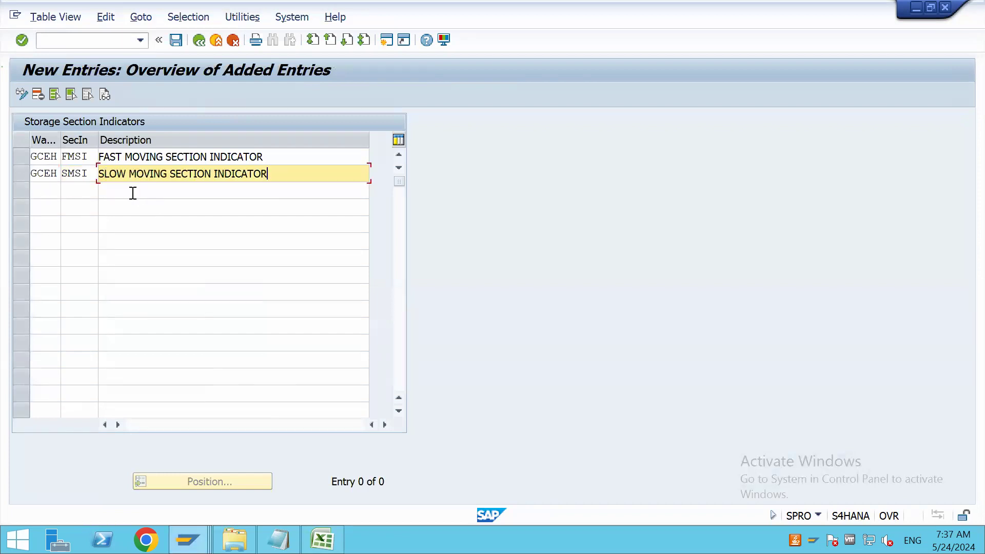
Add a third entry for warehouse GCEH with indicator NMSI and description NON MOVING SECTION INDICATOR, and validate the entries
left_click(33, 191)
type("GCEH")
key("Tab")
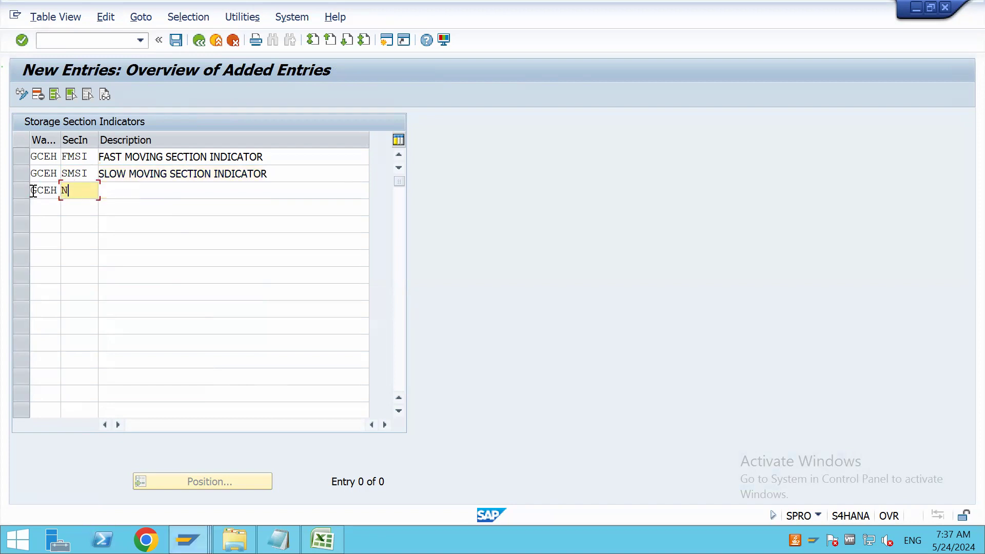
type("NMSI")
key("Tab")
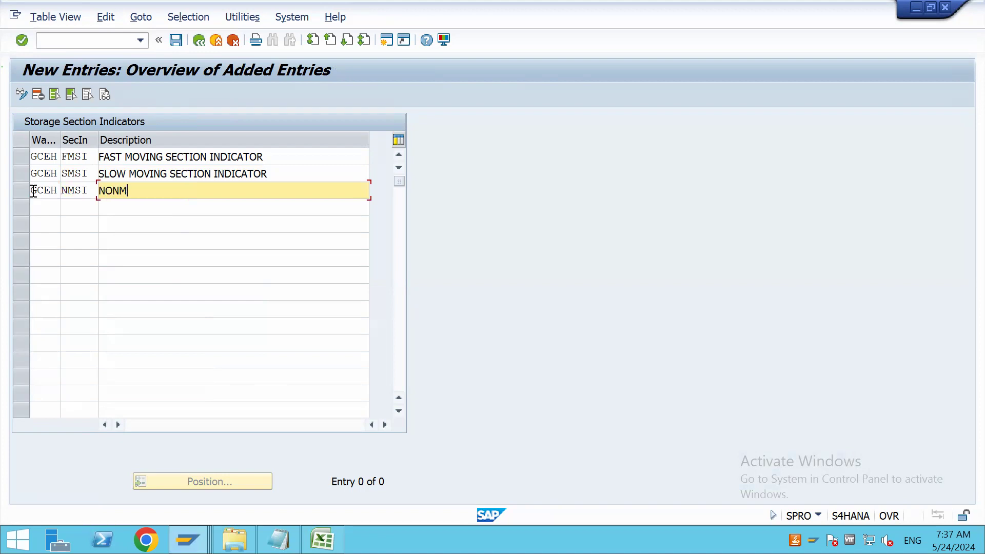
type("NON MOVING SECTION INDIC")
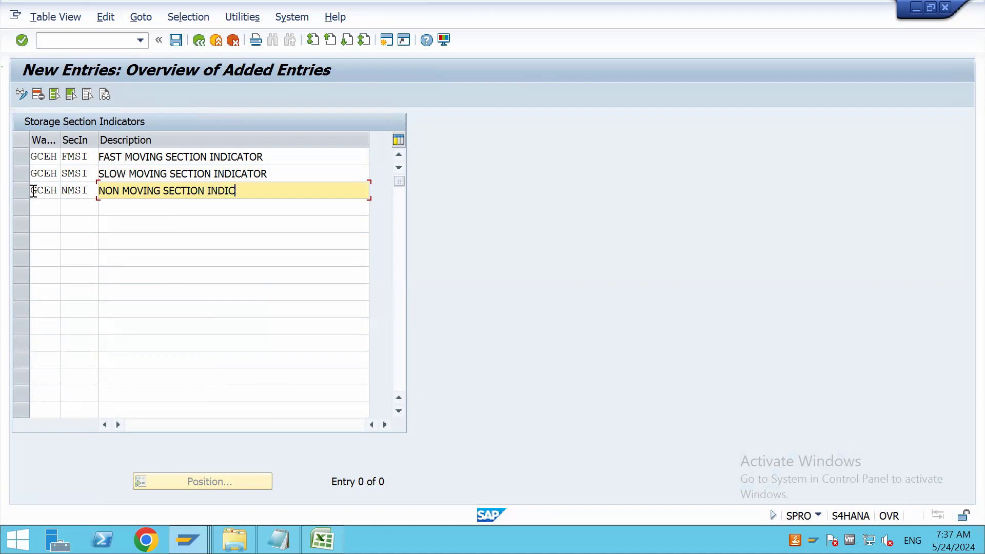
type("ATOR")
left_click(33, 208)
key("Return")
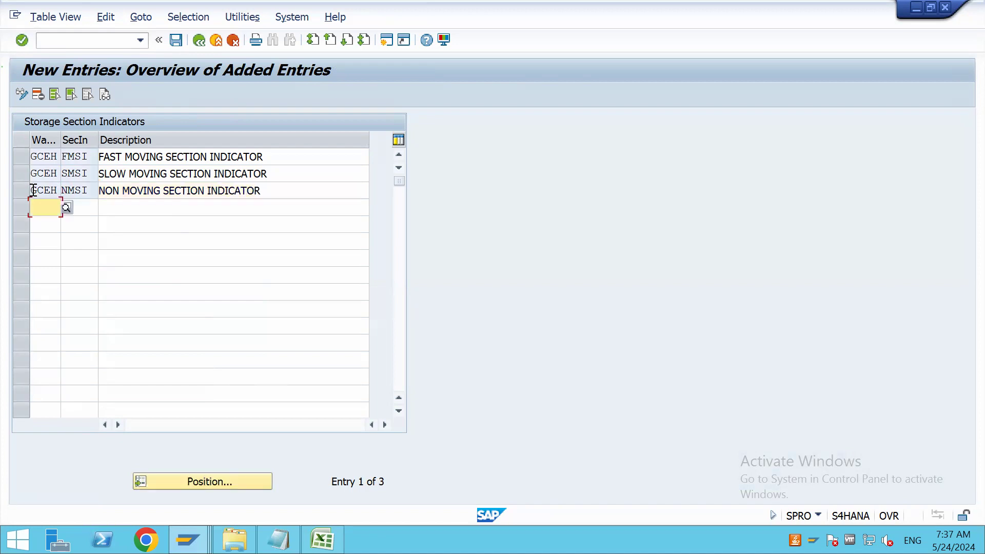
Save the section indicators to the BATCH 119 CONFIGURATIONS customizing request and return to the IMG structure
left_click(176, 41)
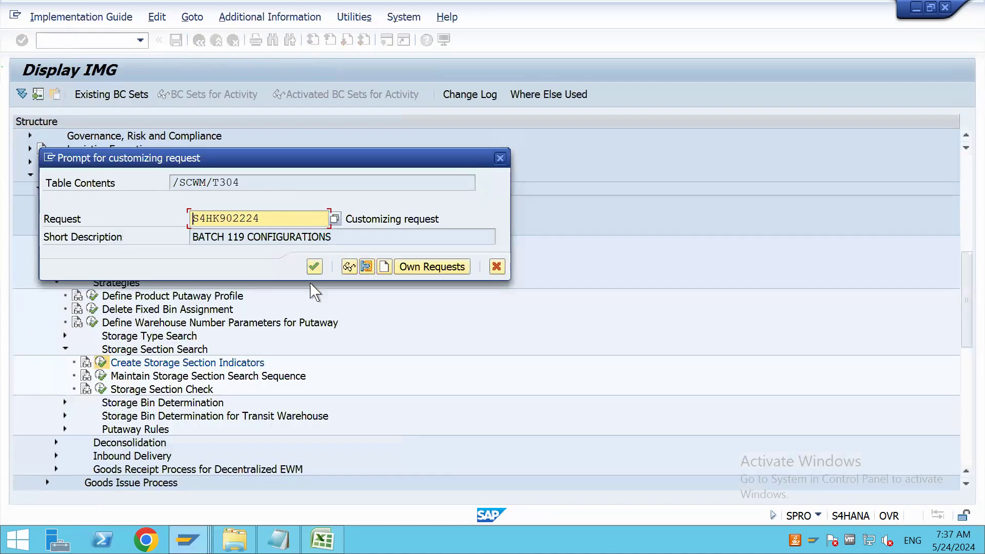
left_click(317, 271)
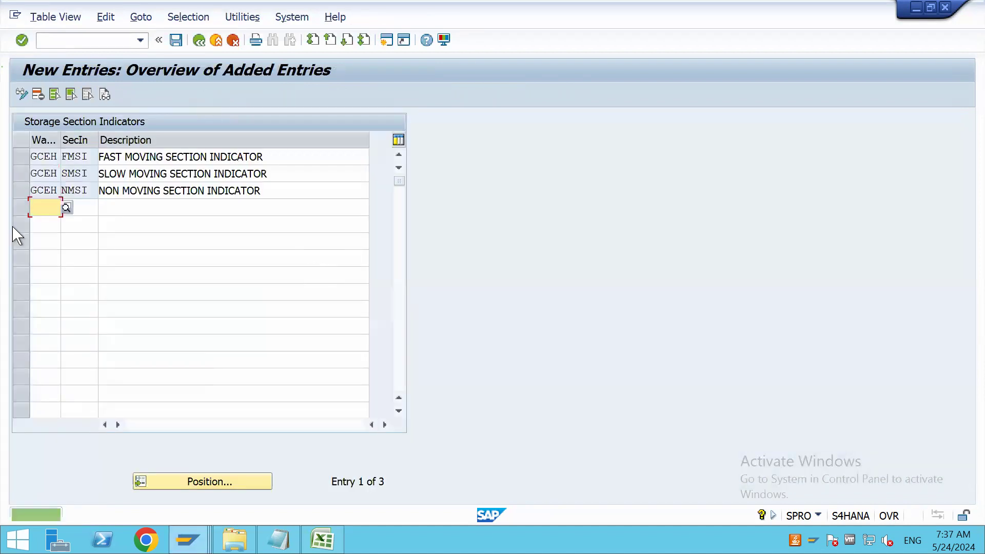
left_click(203, 44)
left_click(200, 41)
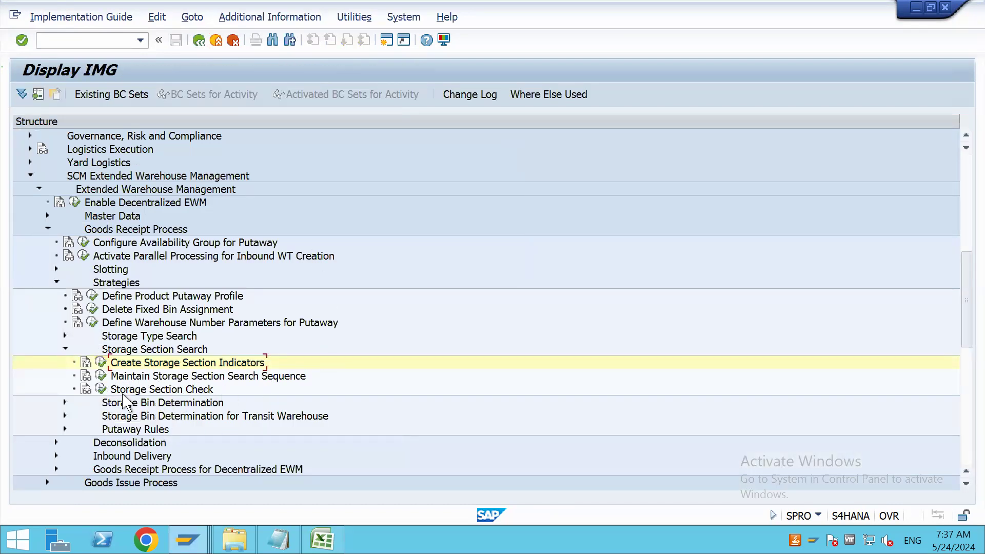
Open Maintain Storage Section Search Sequence and start a new entry for warehouse GCEH and storage type GC10
left_click(103, 378)
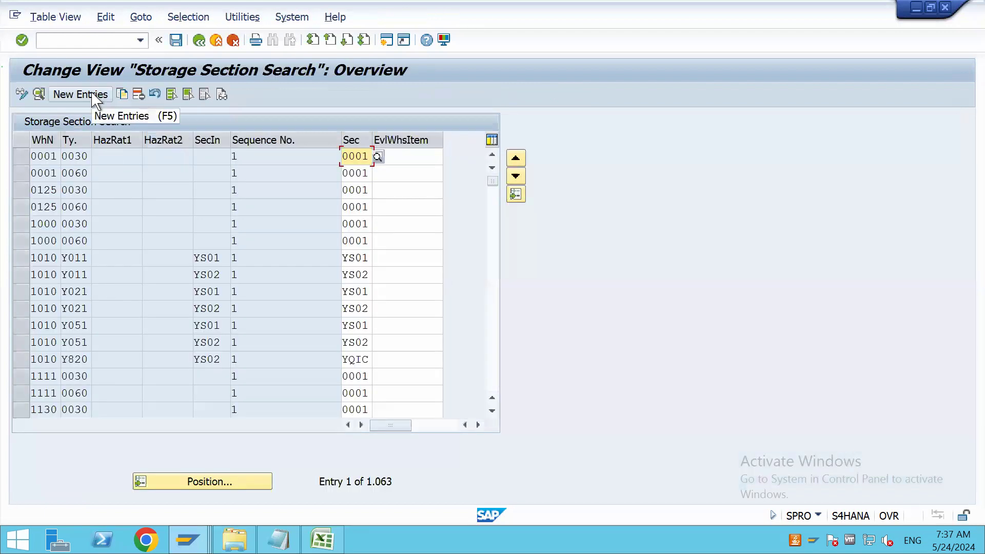
left_click(94, 97)
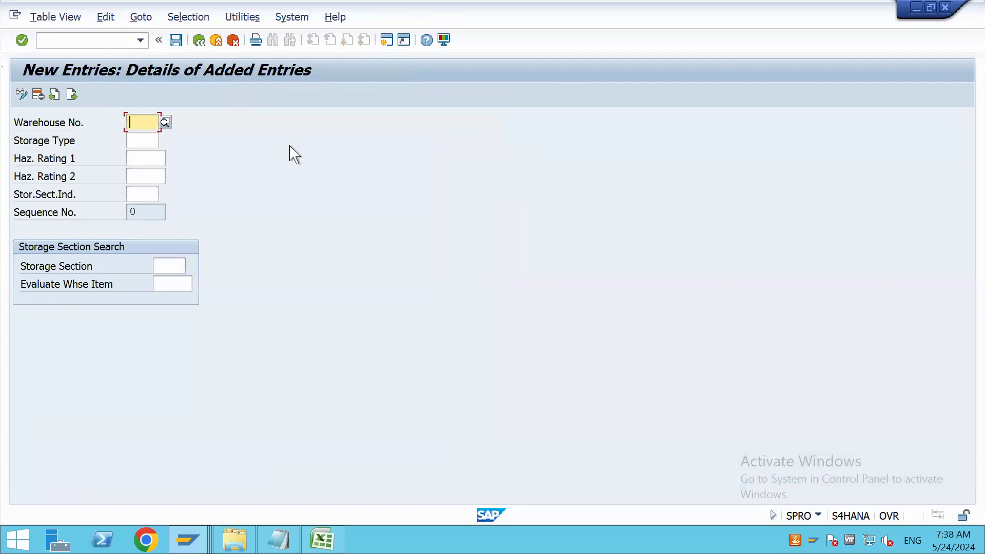
type("GCEH")
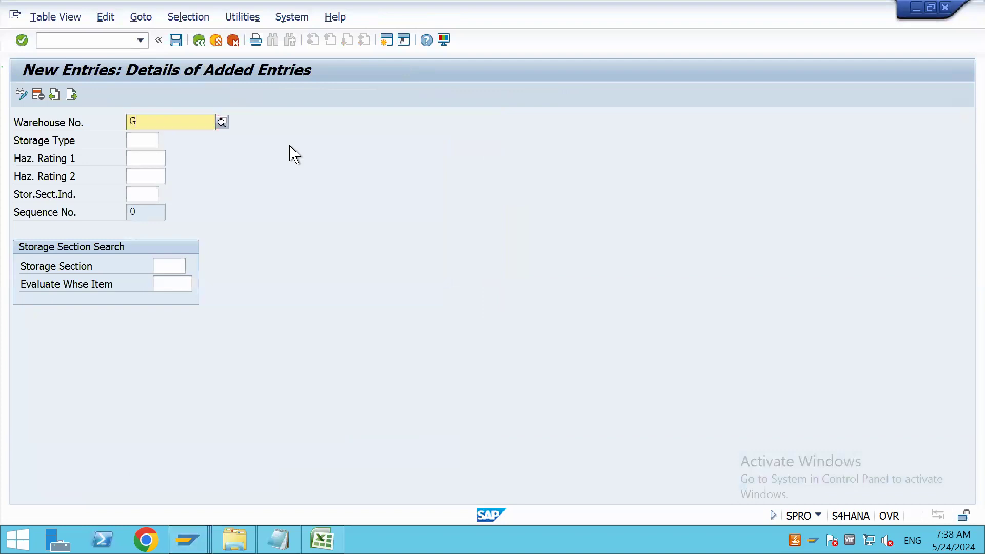
key("Return")
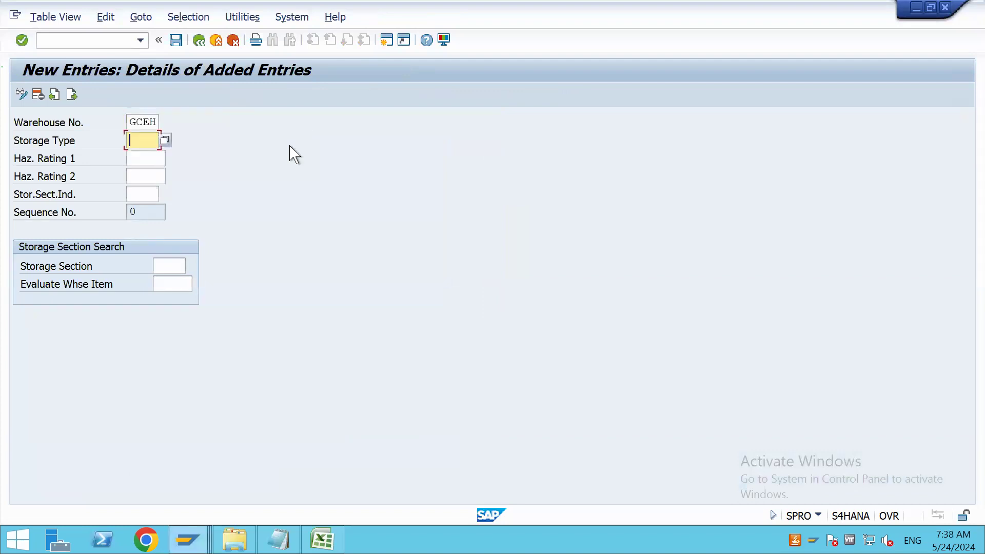
type("GC10")
key("Return")
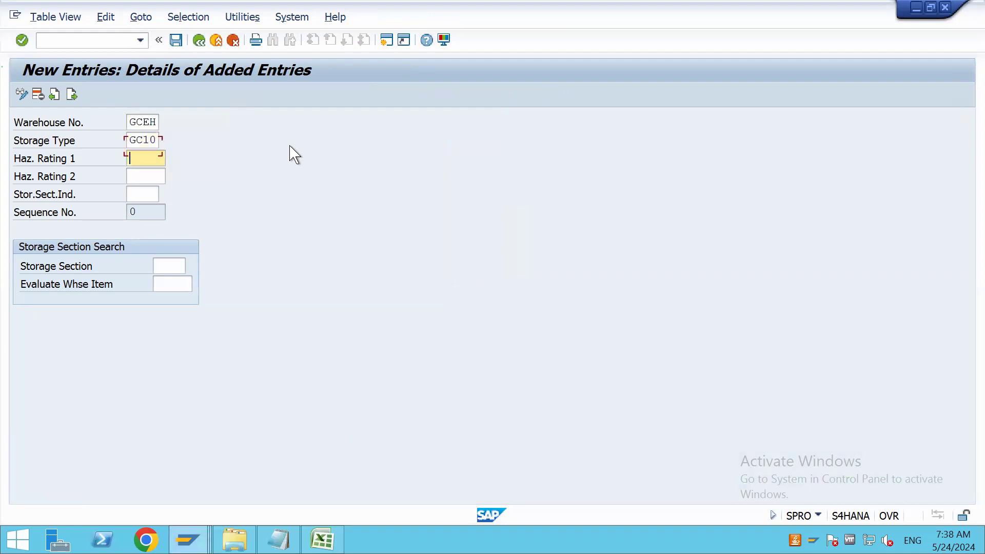
Set the entry's storage section indicator to FMSI and its storage section to FMS, leaving the hazard ratings blank
key("Tab")
key("Tab")
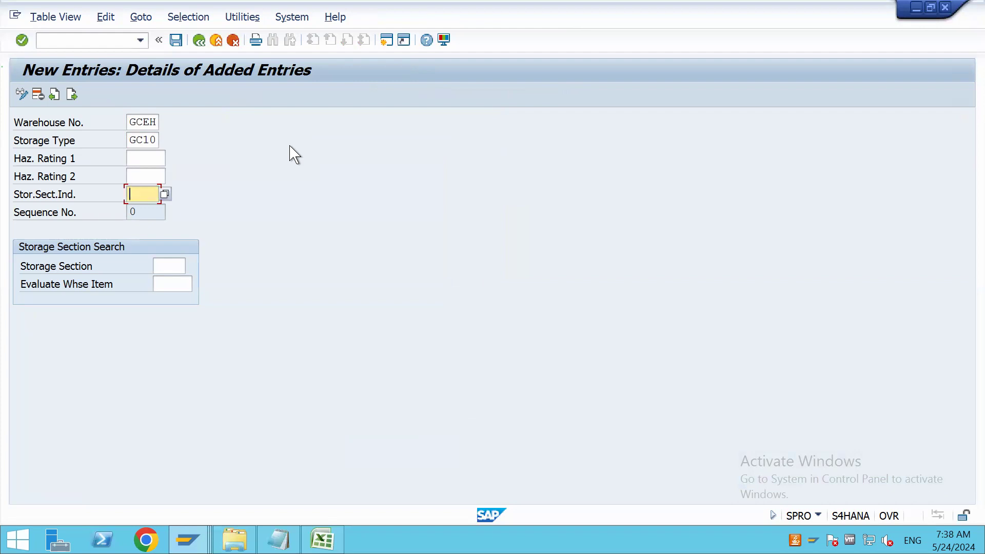
type("FMSI")
key("Tab")
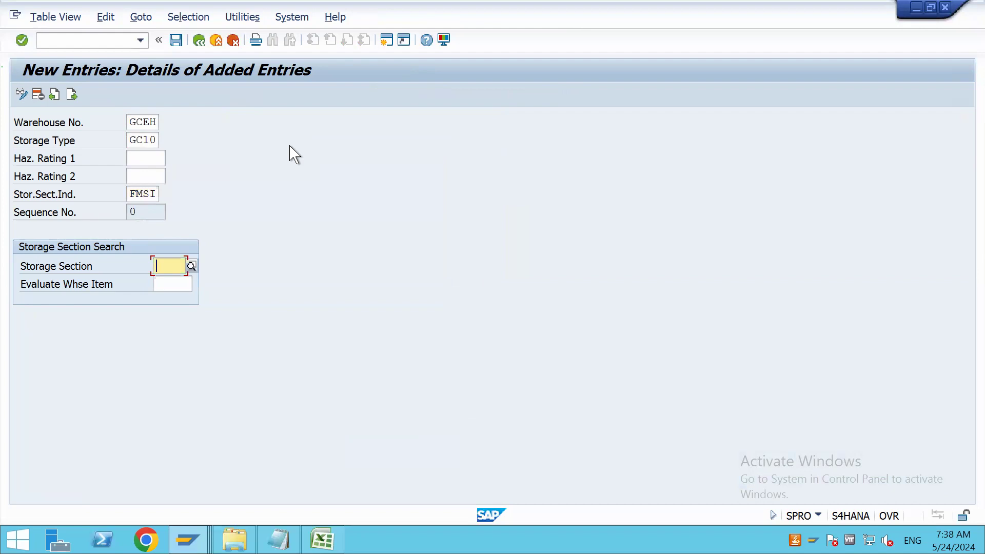
type("FMS")
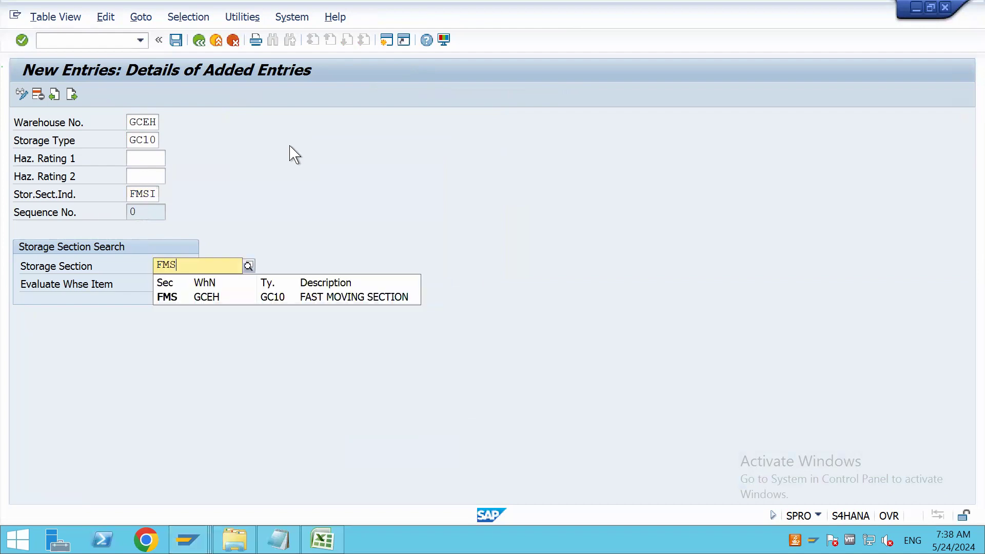
left_click(241, 302)
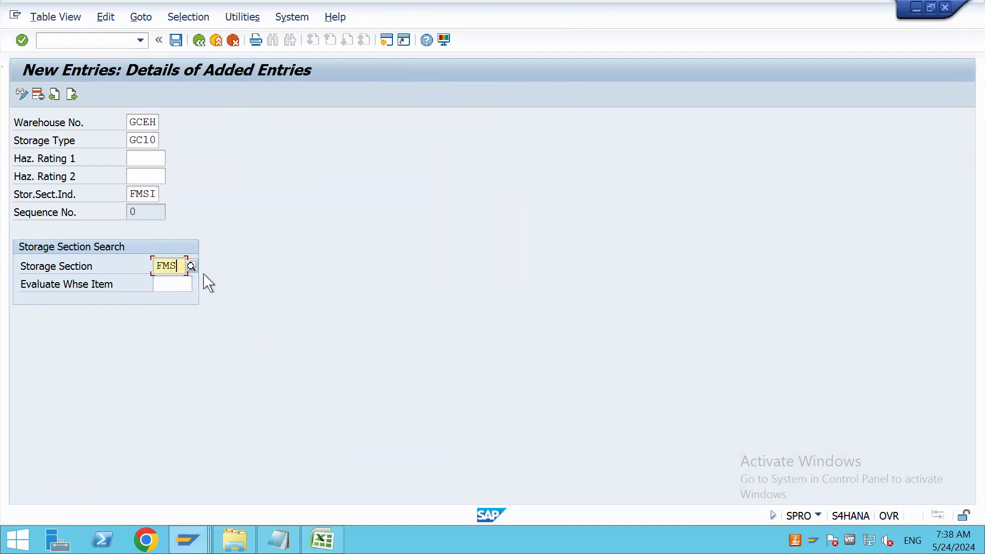
Switch to the Excel notes and review the FMSI indicator and its assigned section in row 19
left_click(324, 536)
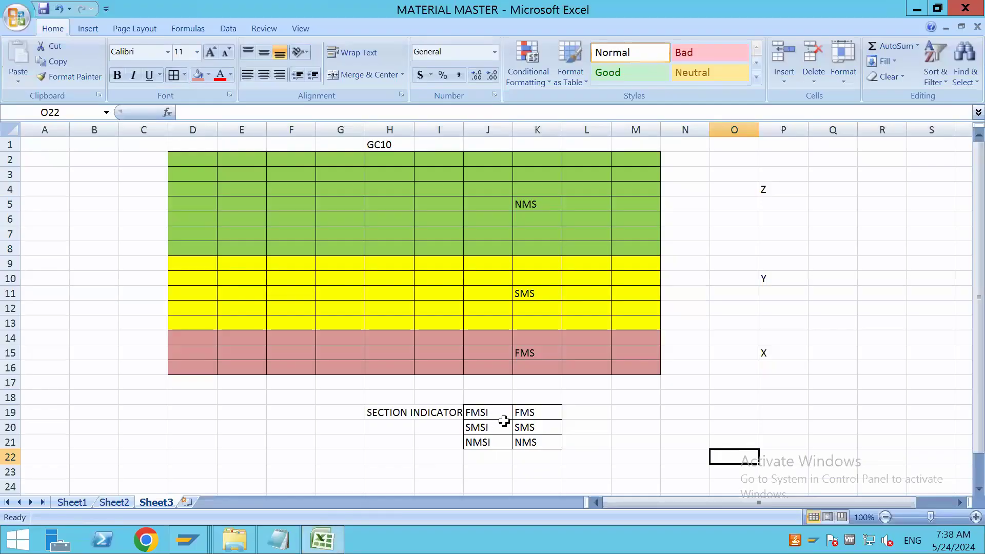
left_click(485, 415)
left_click(533, 414)
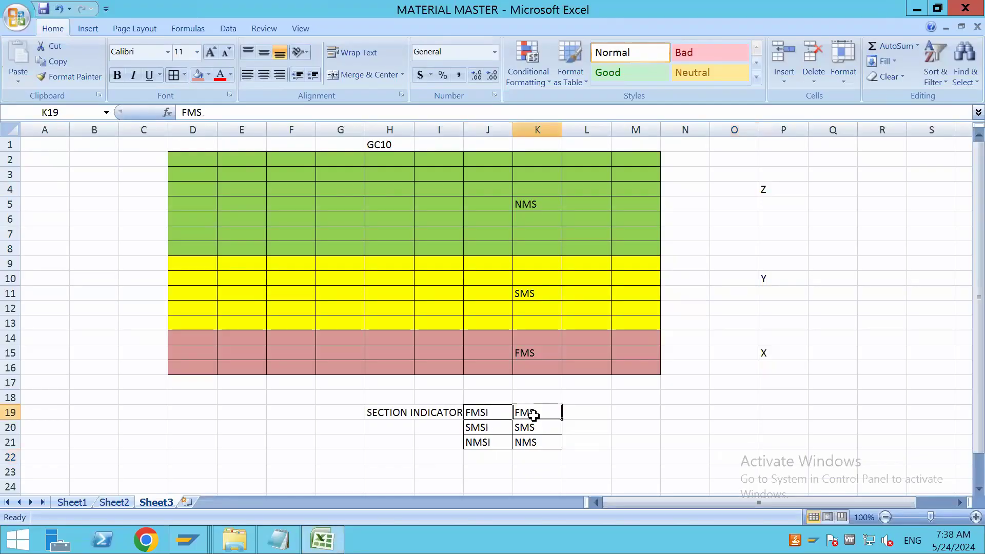
Switch back to SAP, confirm the FMSI entry, and start another entry for warehouse GCEH and storage type GC10
key("alt+Tab")
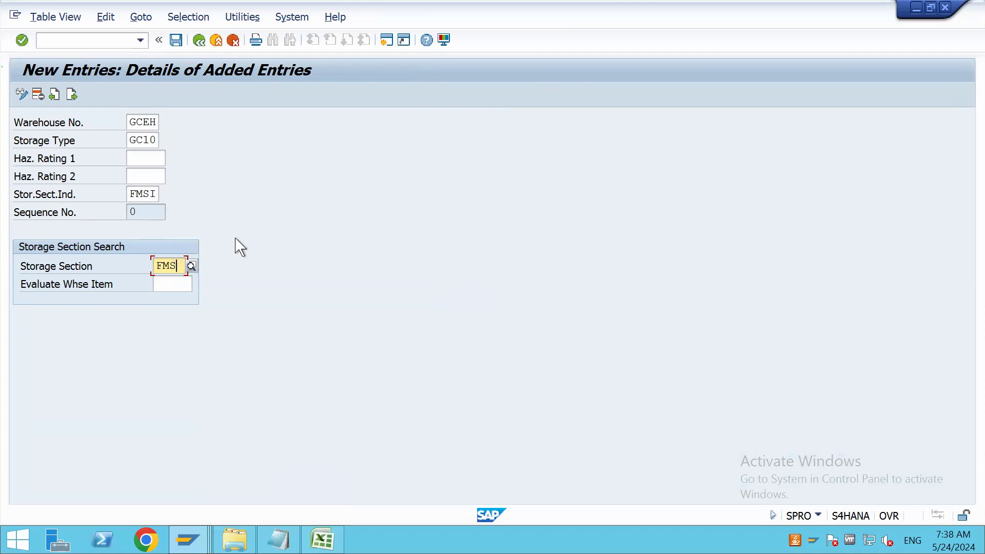
key("Return")
left_click(71, 95)
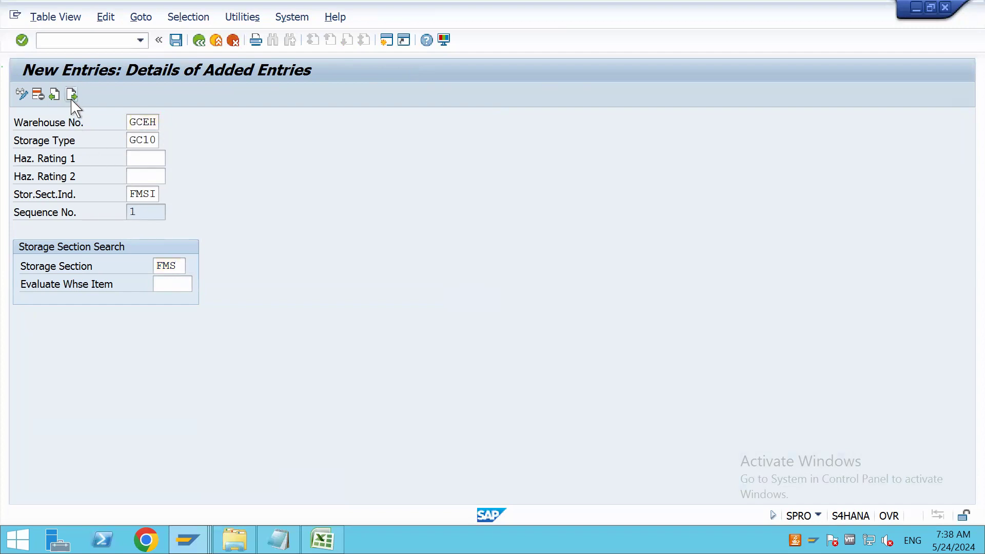
key("space")
left_click(144, 142)
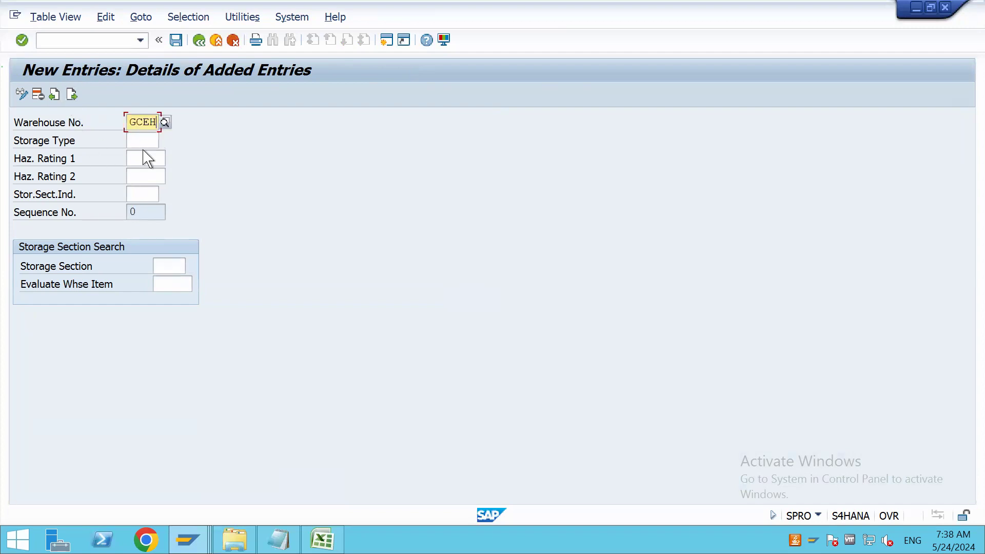
left_click(141, 140)
key("space")
left_click(150, 165)
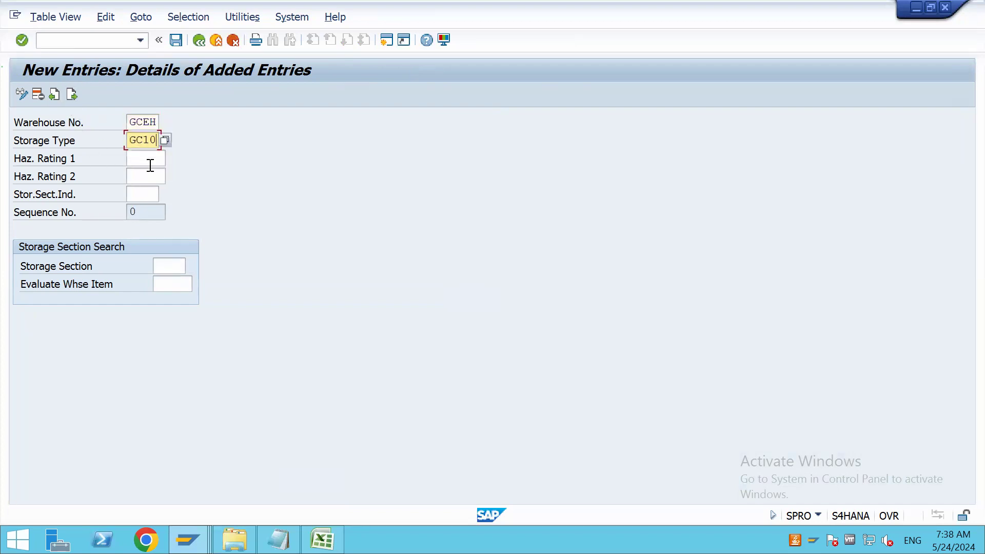
Set the entry's storage section indicator to SMSI and section to SMS, and save to the BATCH 119 CONFIGURATIONS customizing request
left_click(150, 196)
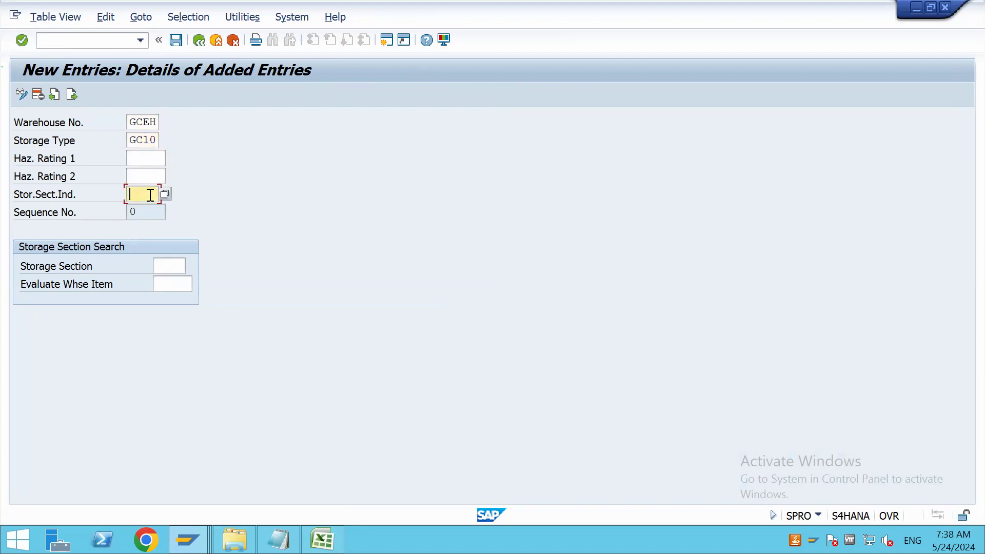
key("Tab")
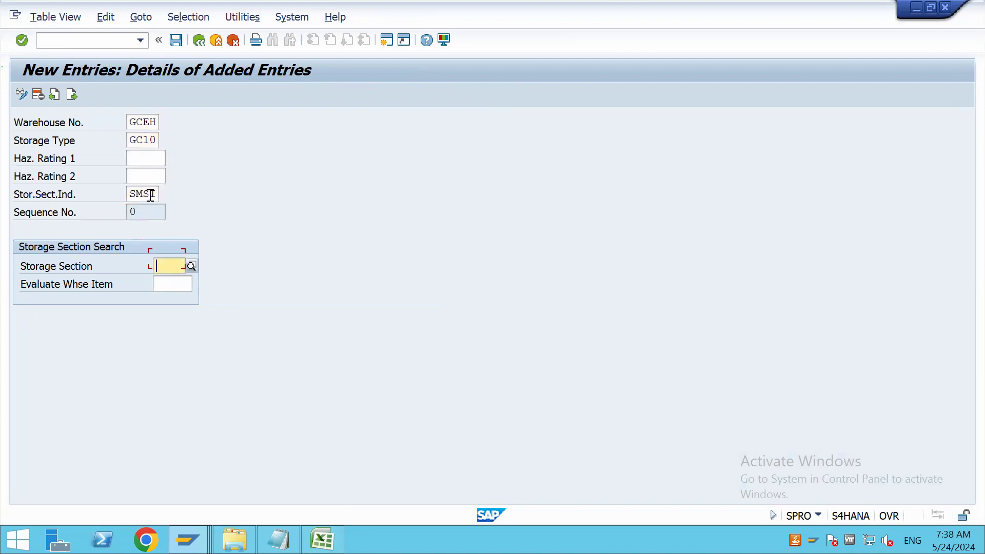
type("SMS")
key("Return")
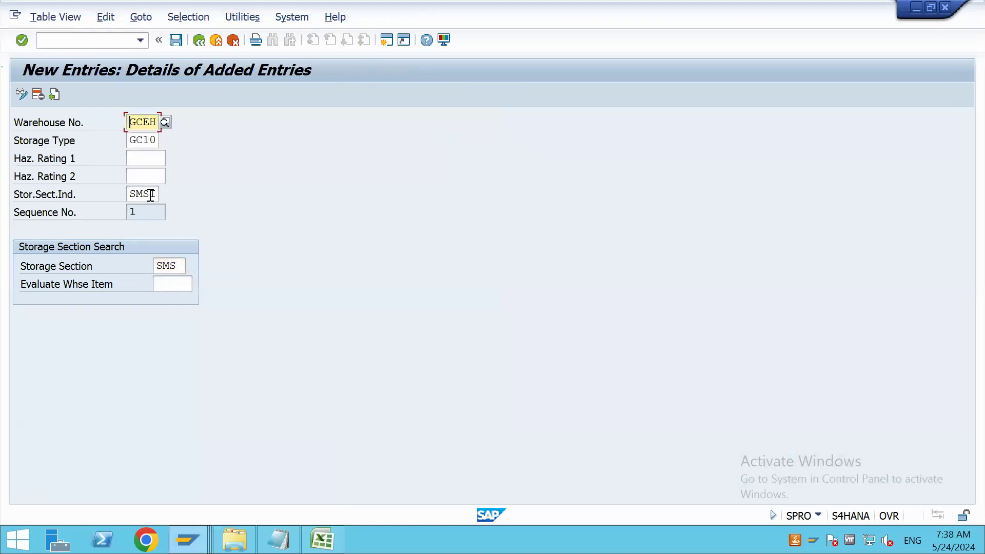
left_click(177, 40)
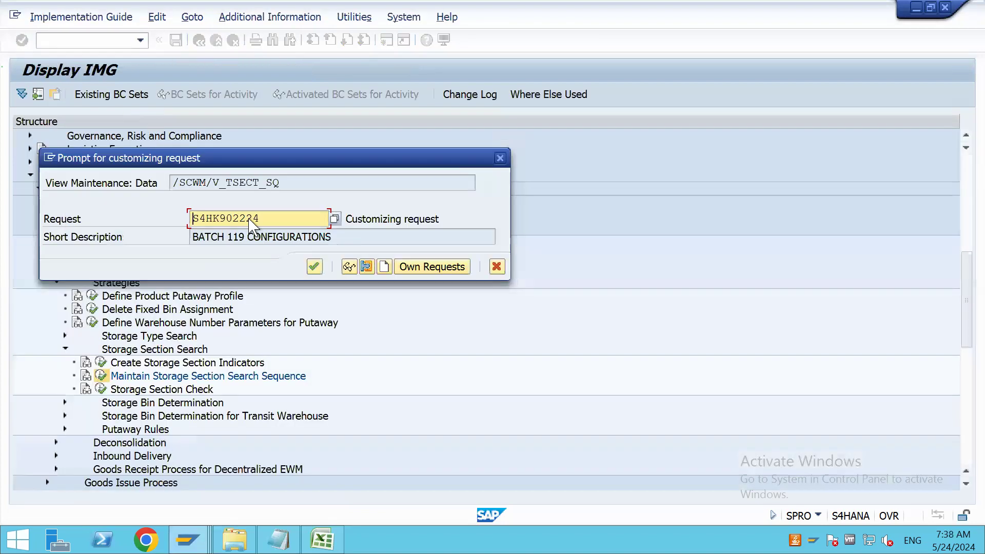
left_click(314, 267)
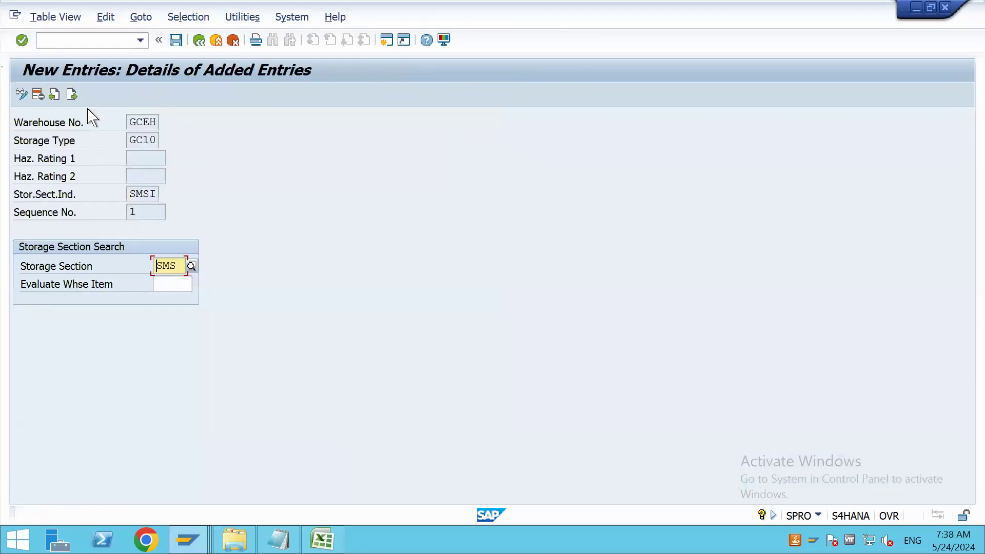
Add another search entry for warehouse GCEH and storage type GC10 with section indicator NMSI and storage section NMS
left_click(71, 94)
left_click(142, 123)
left_click(144, 137)
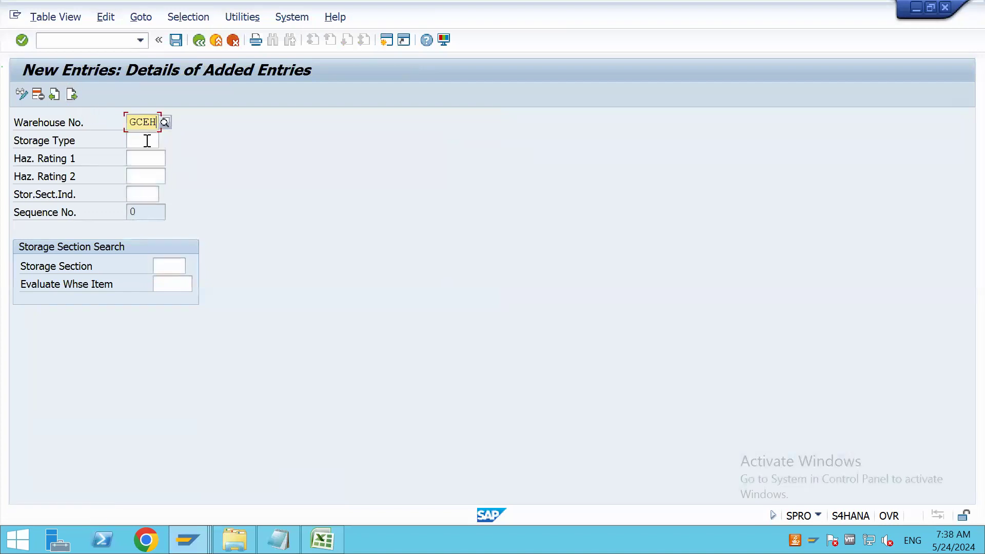
left_click(146, 142)
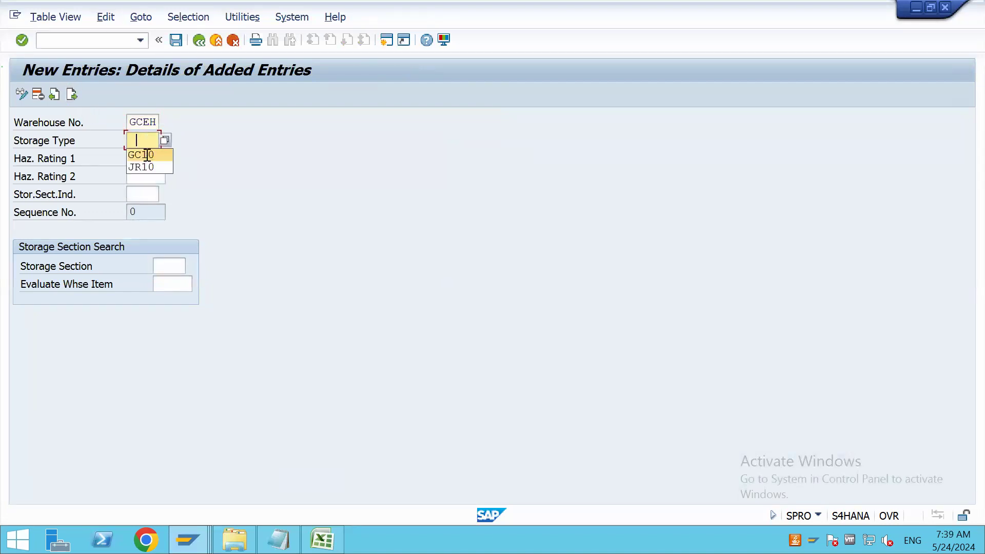
left_click(147, 155)
left_click(146, 195)
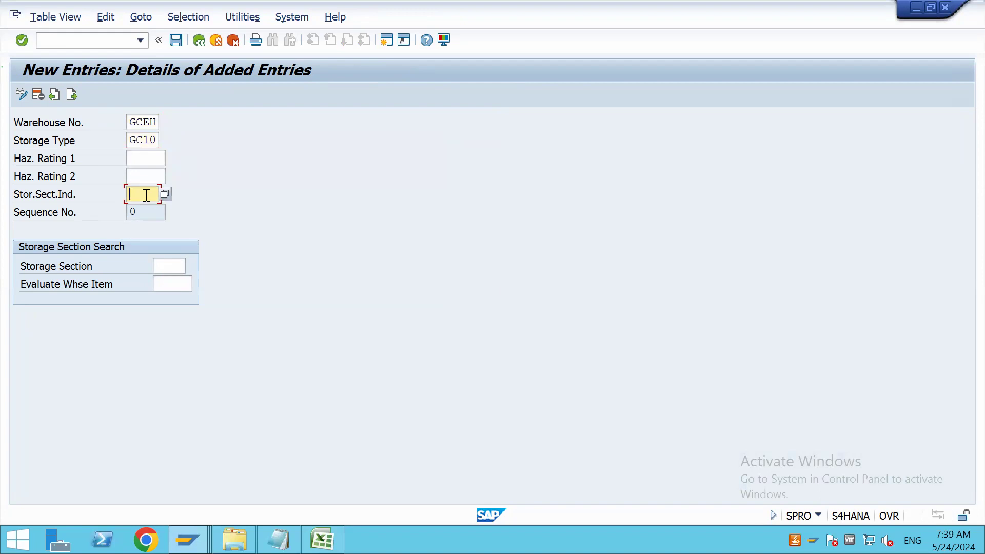
type("NMSI")
key("Tab")
type("NMS")
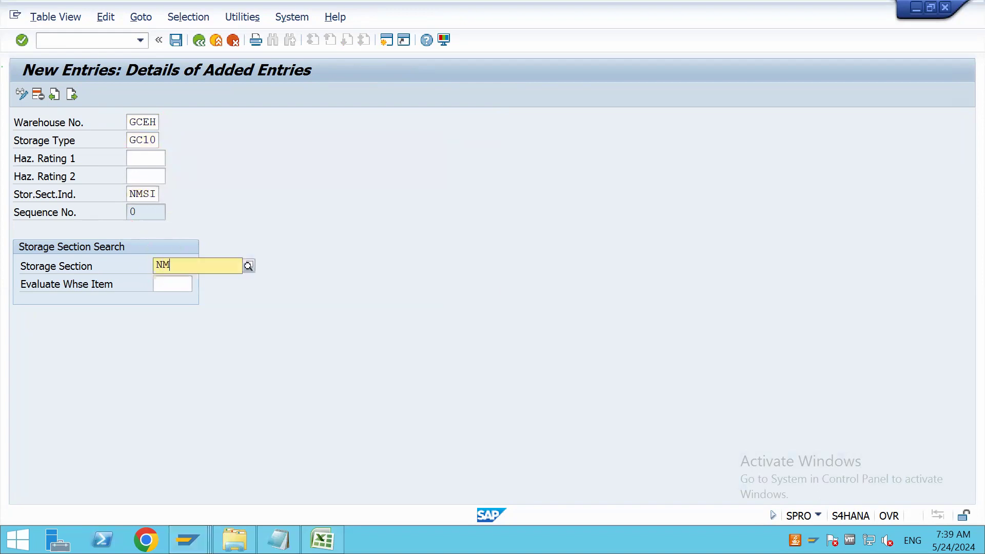
key("Return")
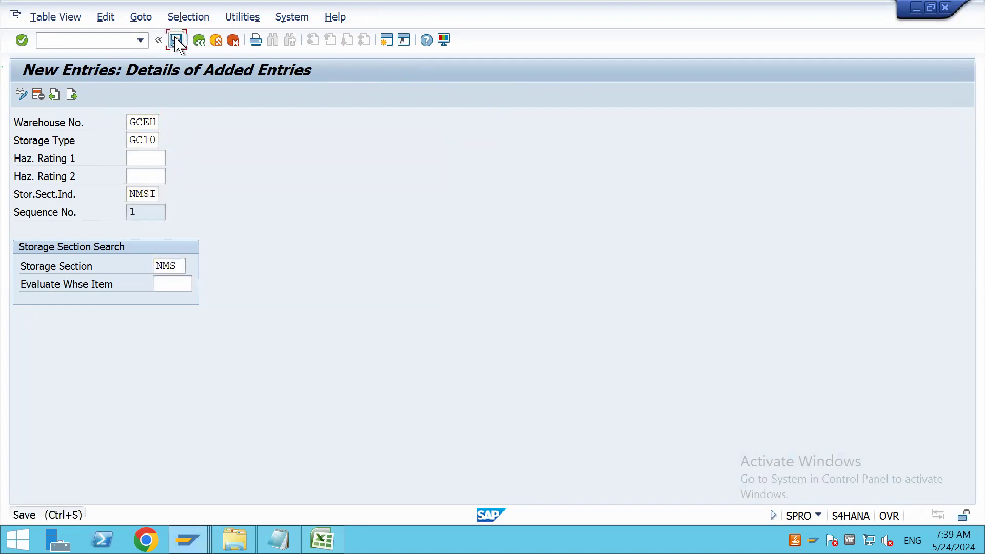
Save the storage section search entries and return to the IMG structure
left_click(176, 40)
left_click(198, 40)
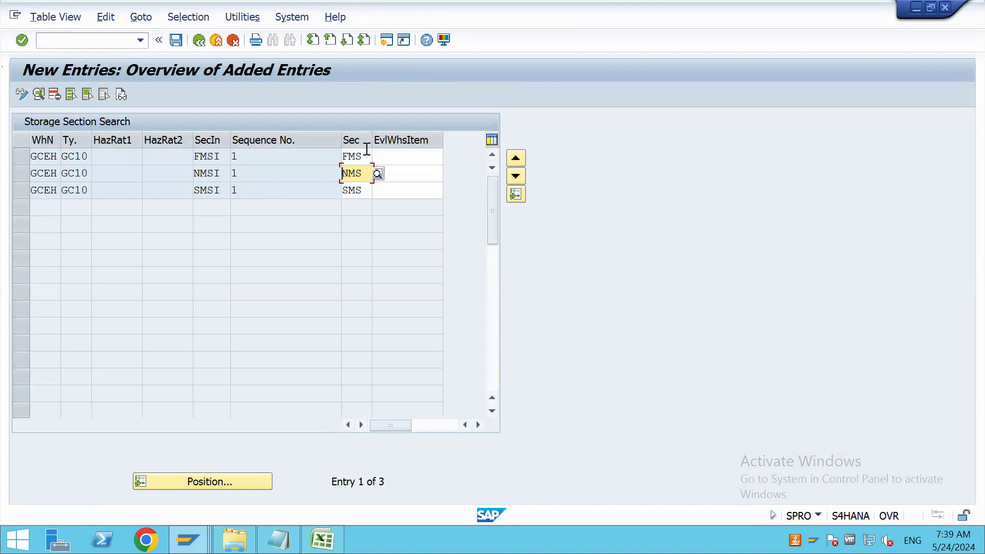
left_click(199, 40)
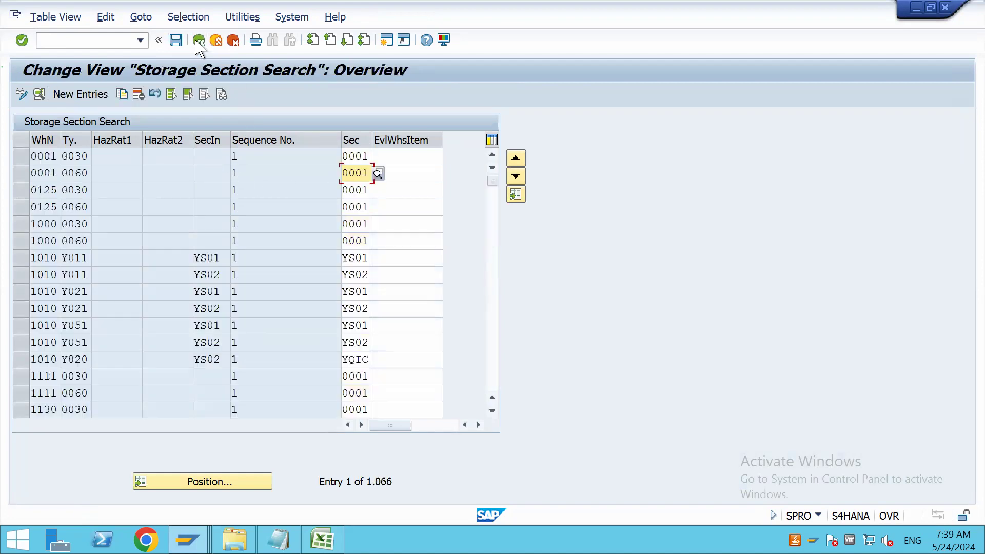
left_click(199, 40)
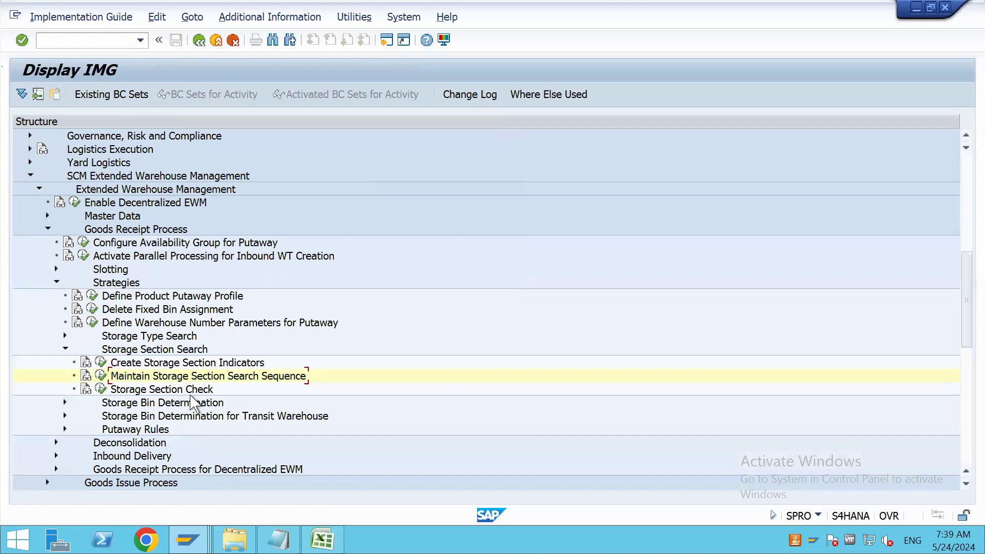
Switch to product 7934's warehouse data, view the available Storage Section Ind. values, and close the list without choosing one
key("alt+Tab")
key("alt+Tab")
key("Tab")
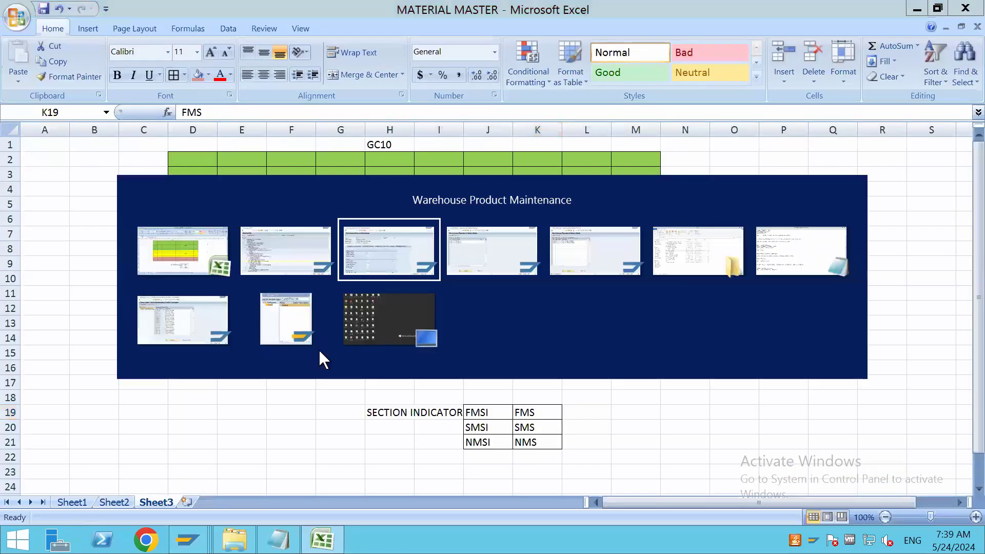
left_click(285, 411)
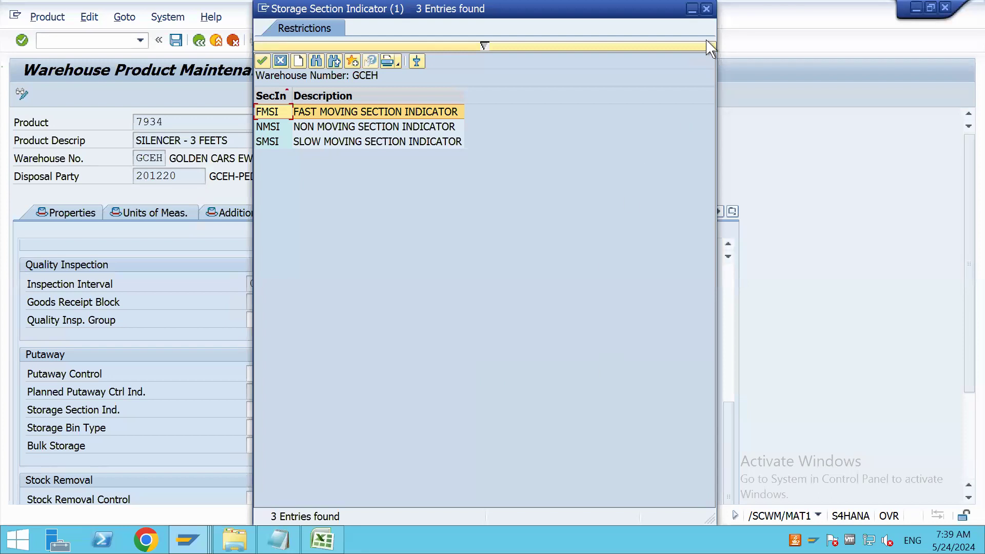
left_click(706, 9)
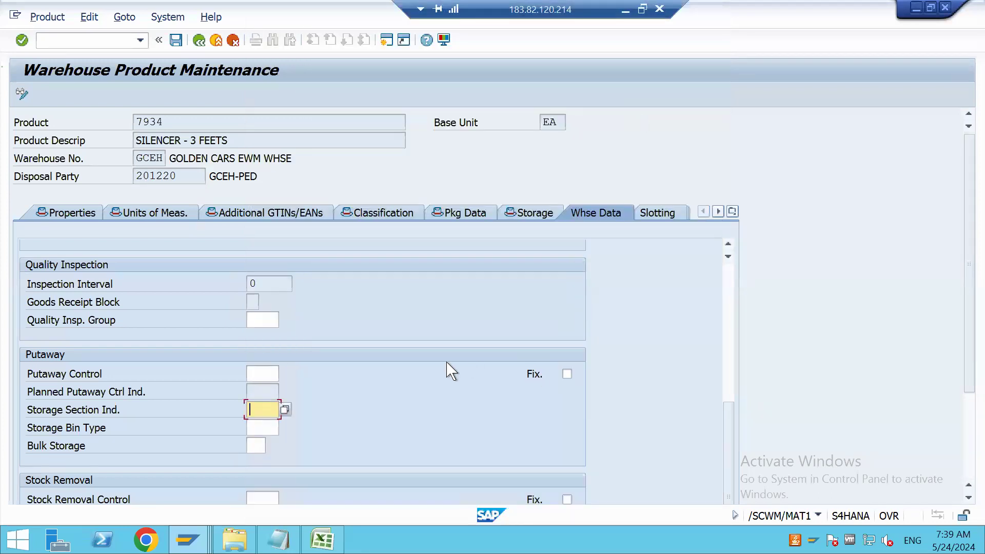
Review the General Data and Putaway fields and the available Storage Bin Type values for warehouse GCEH, without choosing one
scroll(310, 420, "down", 1)
left_click(267, 400)
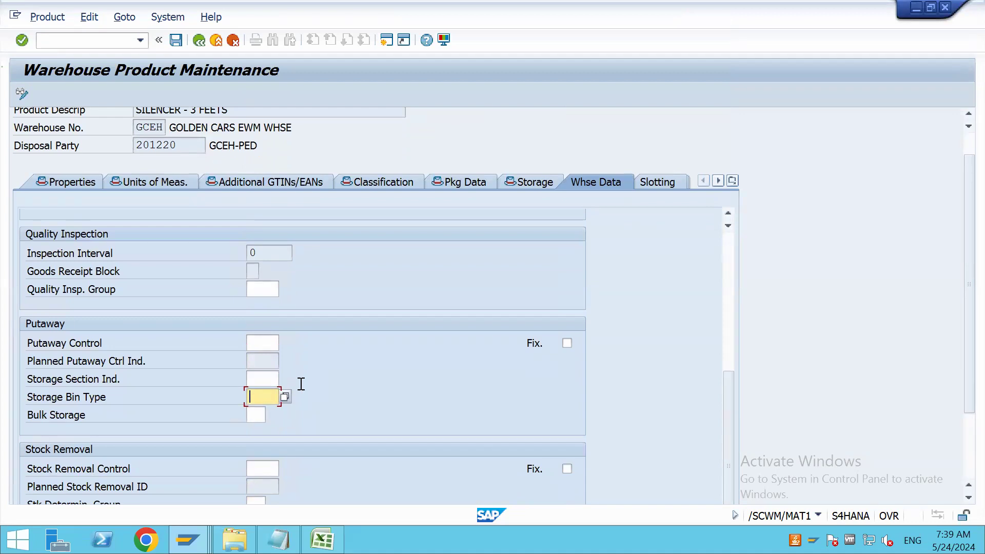
scroll(302, 385, "up", 10)
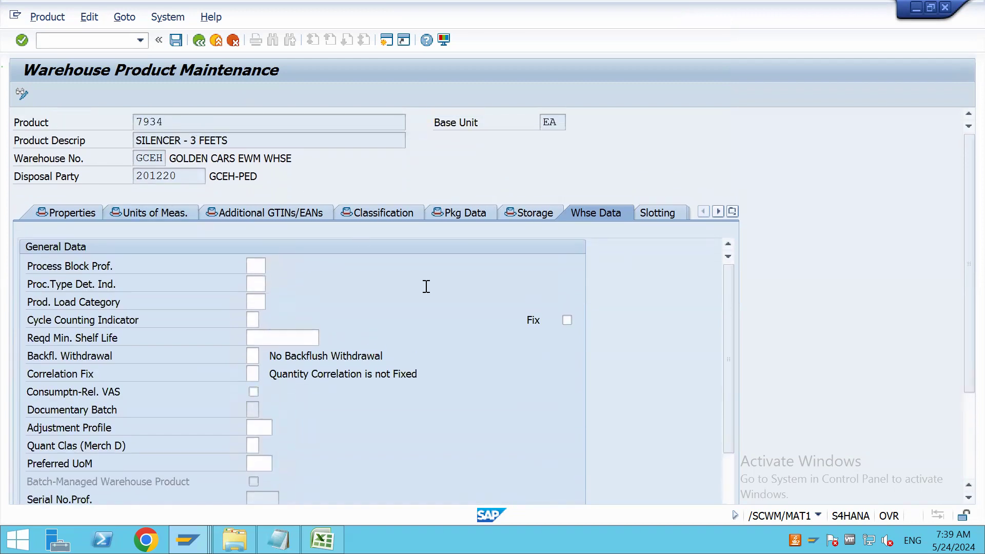
scroll(425, 287, "down", 10)
scroll(426, 287, "down", 2)
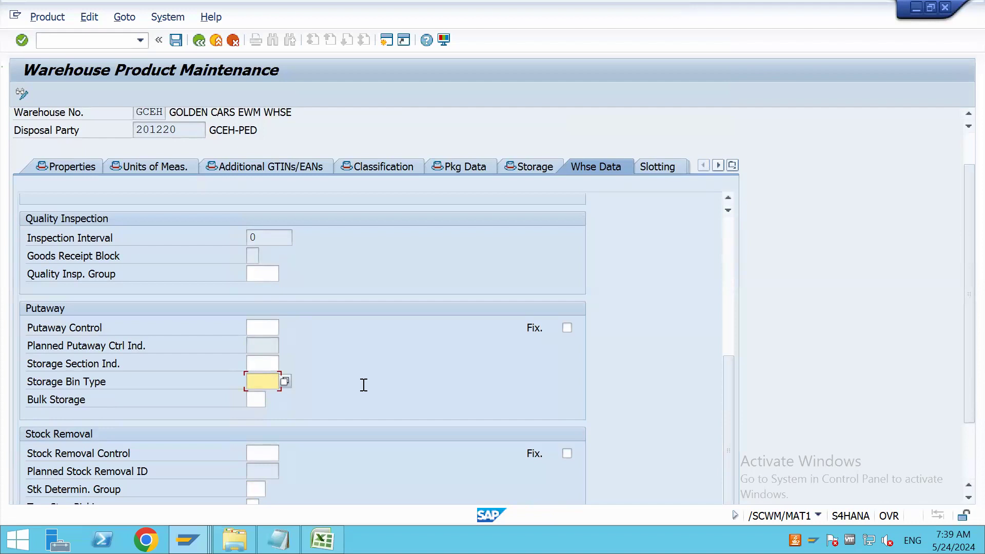
left_click(284, 381)
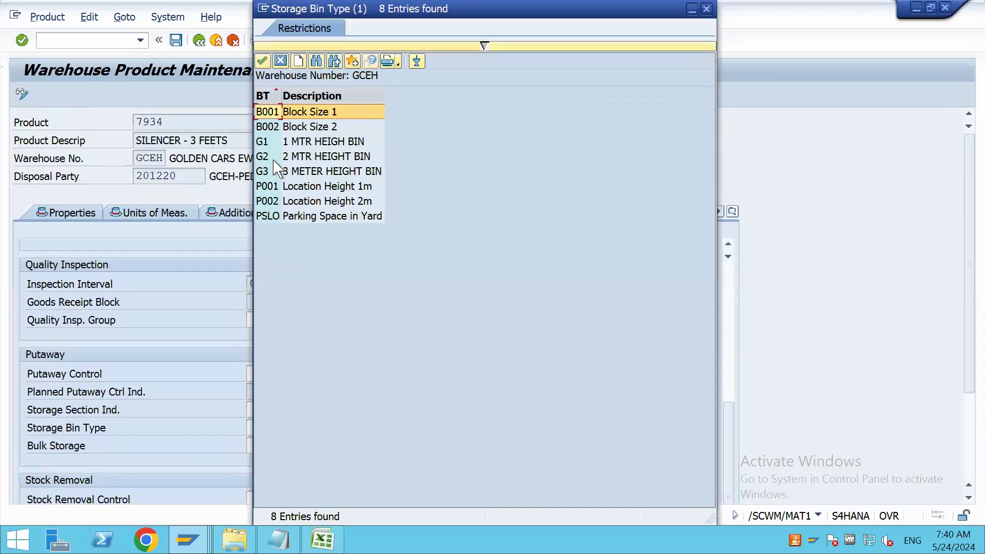
left_click(707, 9)
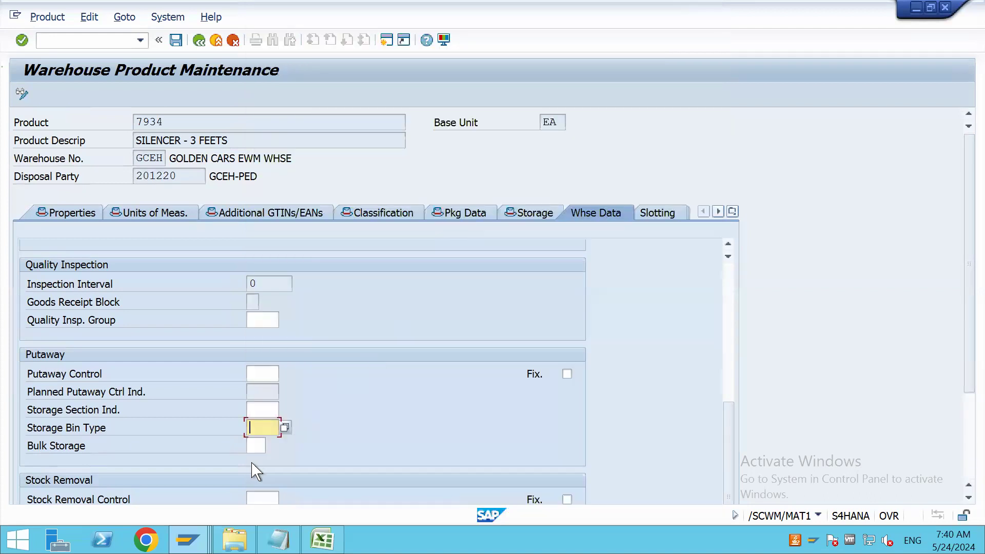
Examine the Bulk Storage field and the Stock Removal Control field in the product's warehouse data
left_click(257, 445)
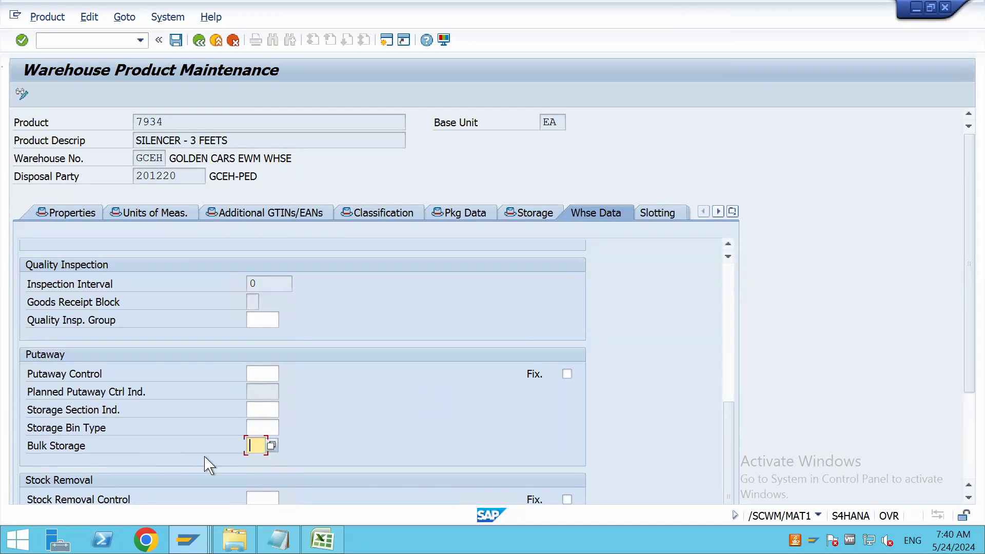
scroll(325, 427, "down", 5)
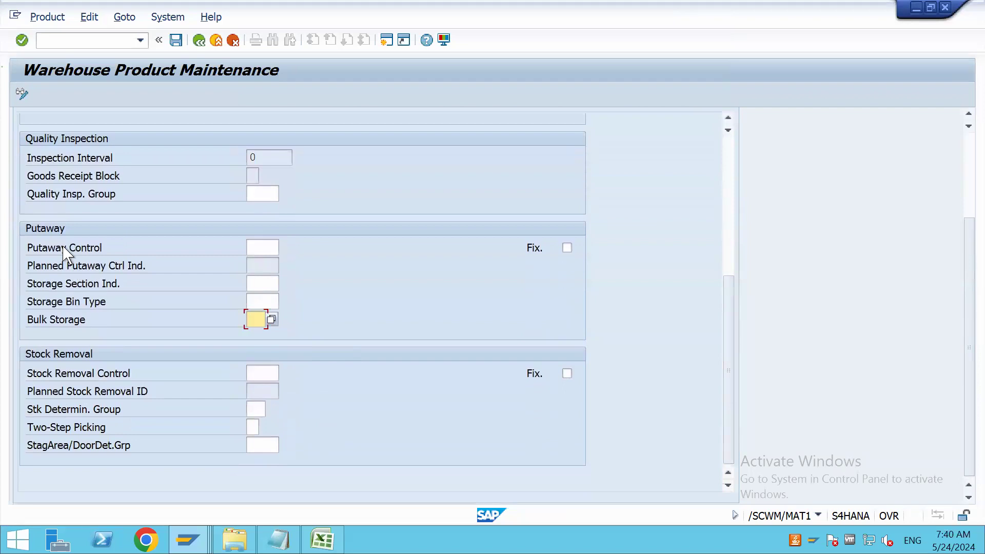
left_click(260, 374)
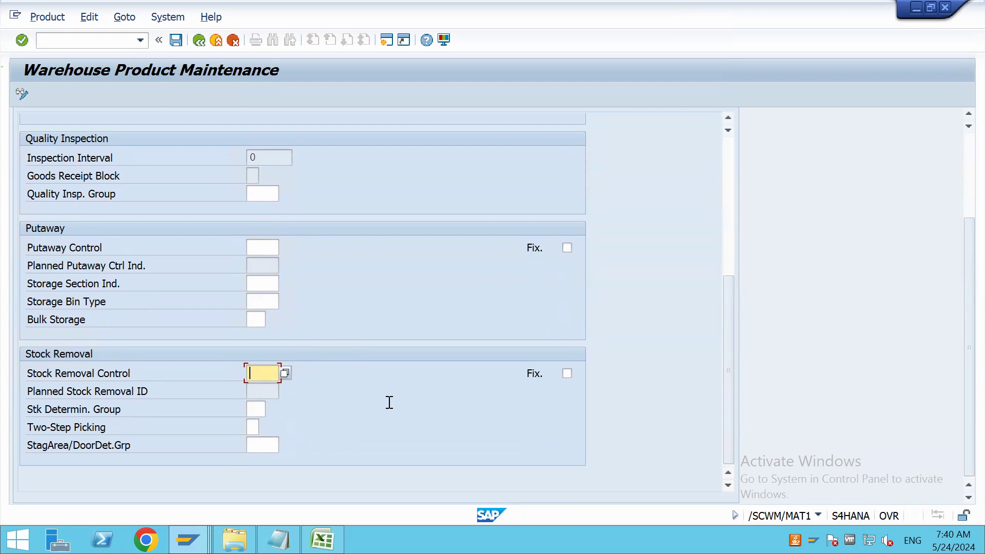
Switch to the Excel notes and mark Y in cell M49 of the GC20 rack and N42 of the GC10 rack on Sheet1
left_click(322, 540)
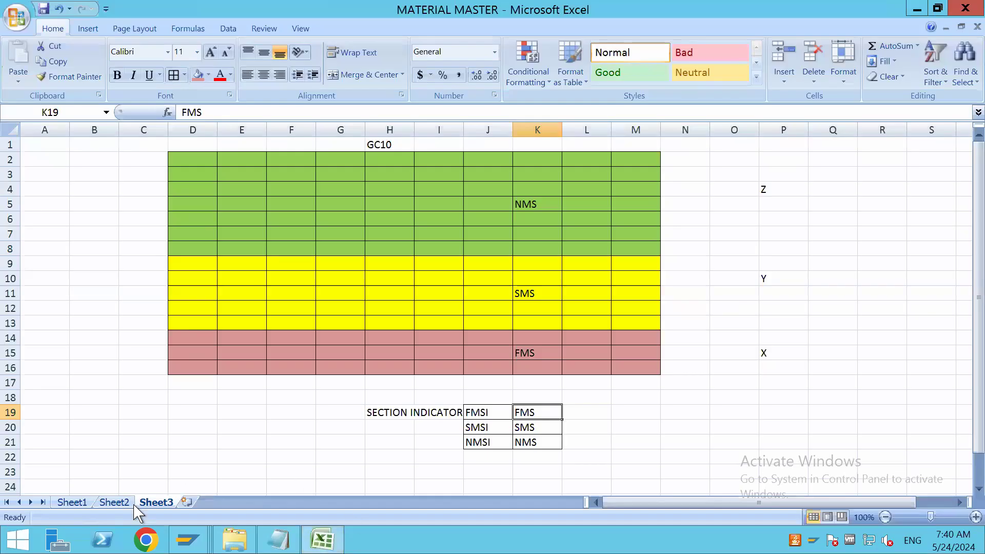
left_click(119, 504)
left_click(77, 504)
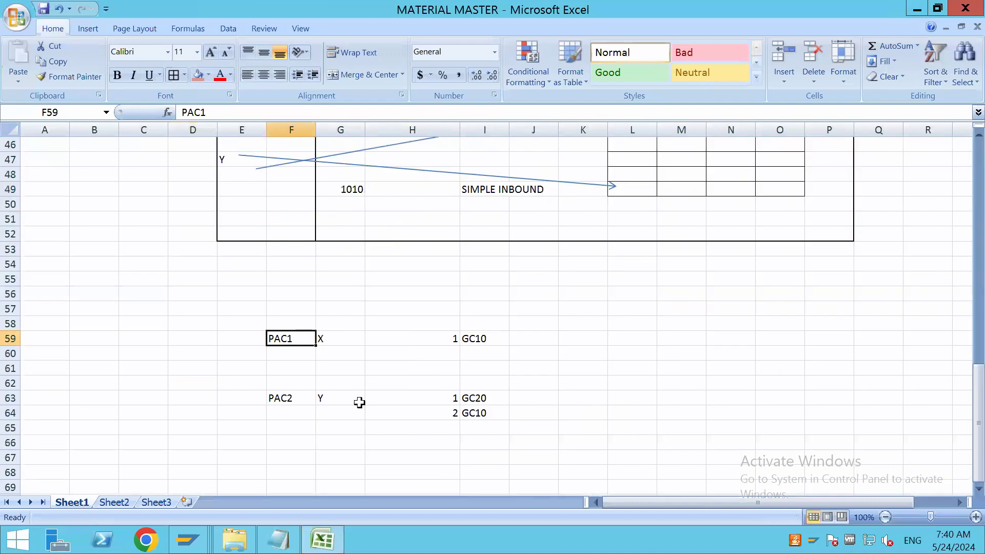
scroll(358, 403, "up", 7)
scroll(571, 368, "down", 3)
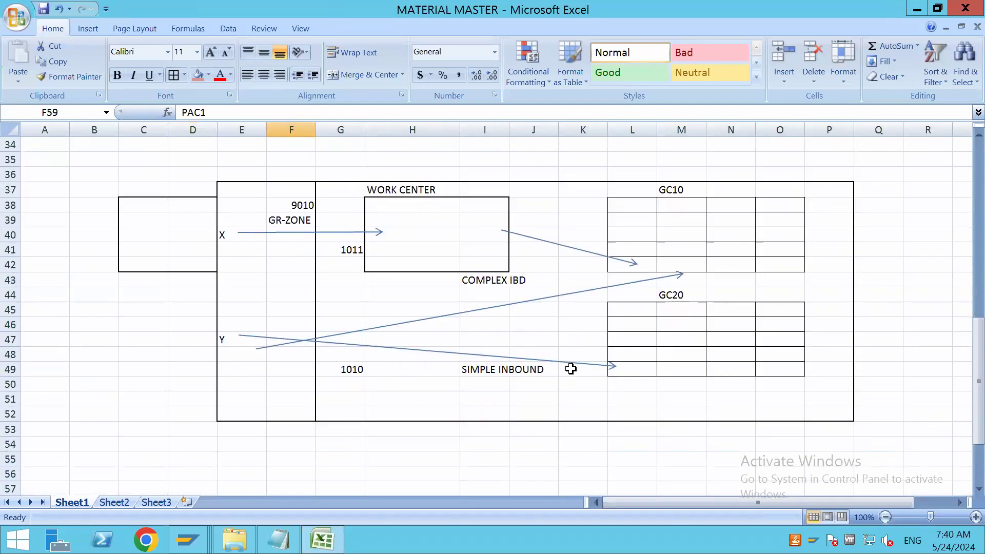
left_click(677, 372)
type("Y")
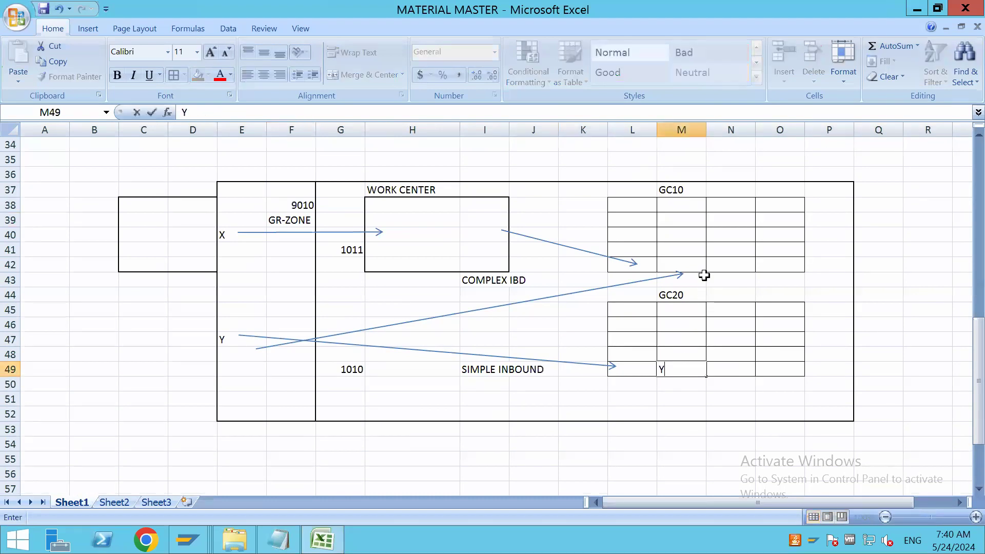
left_click(718, 263)
type("Y")
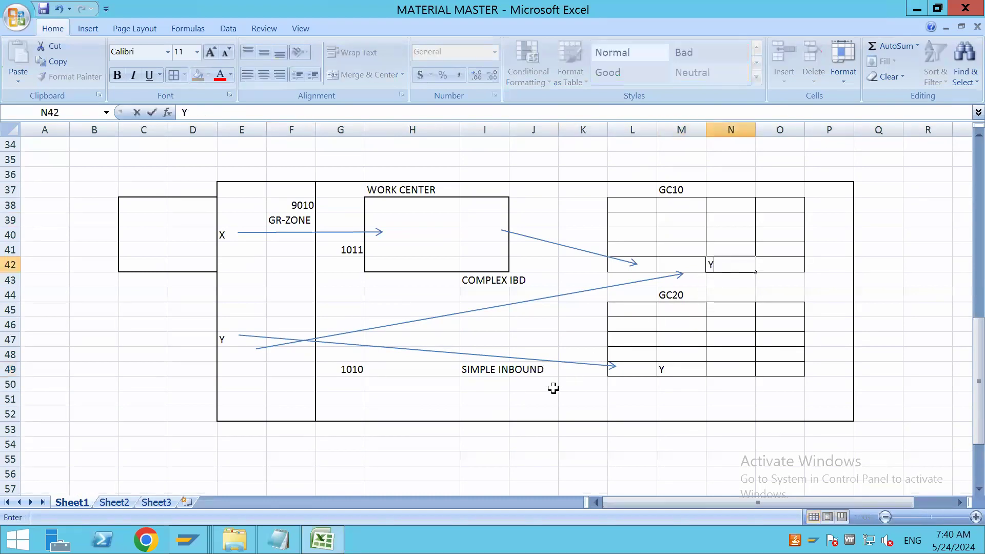
Compare PAC2's storage type sequence with the rack marks, and set N42 of GC10 and M49 of GC20 to Y-100
scroll(554, 388, "down", 4)
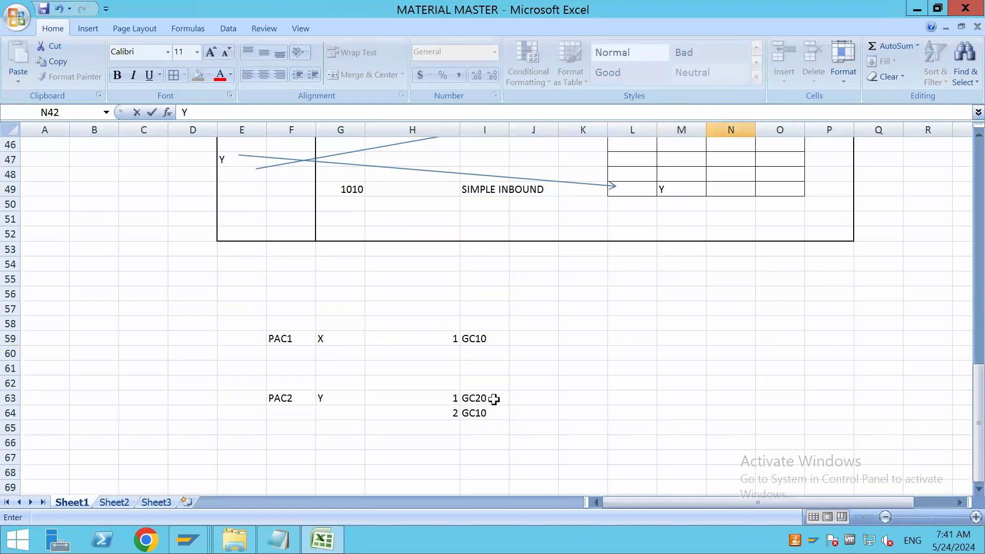
left_click(494, 399)
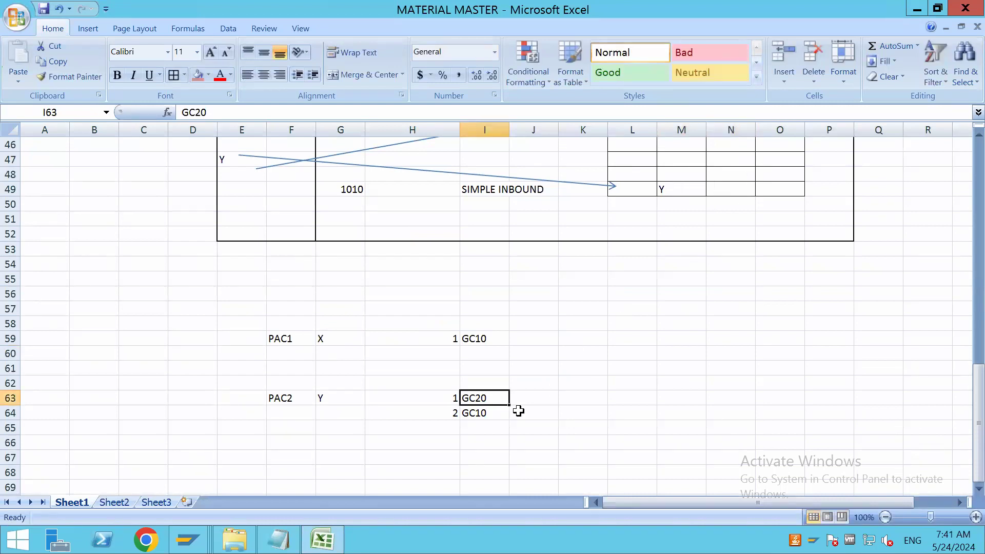
left_click(499, 411)
scroll(572, 413, "up", 4)
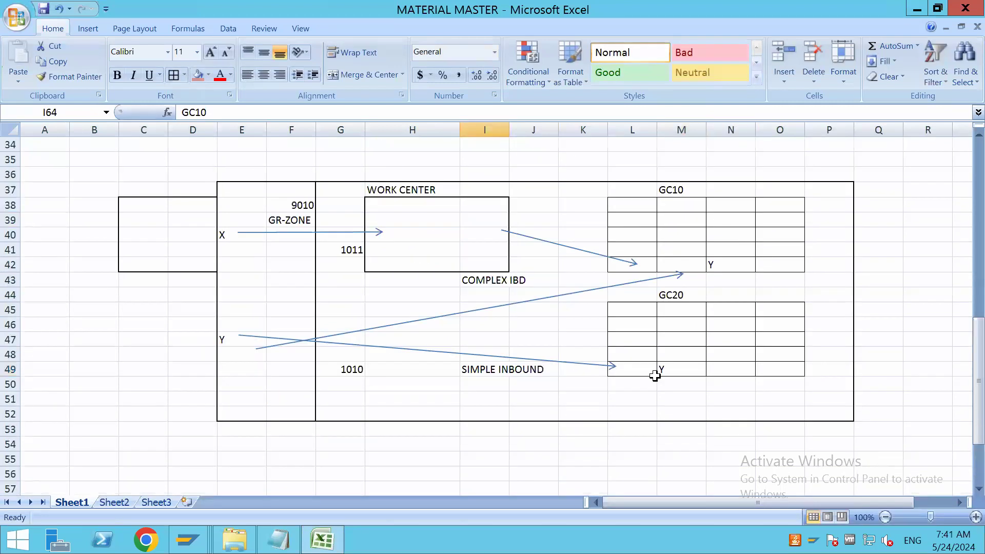
left_click(723, 265)
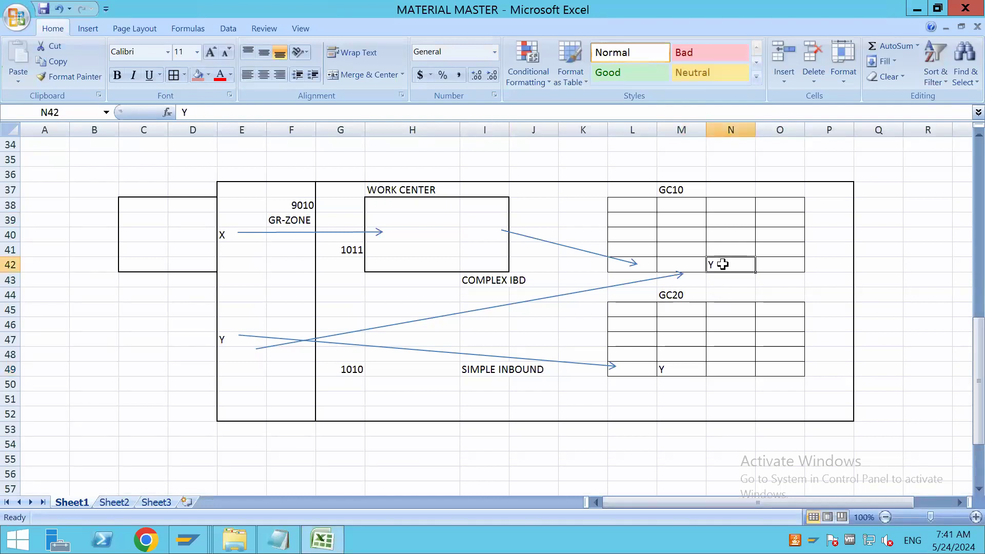
left_click(678, 372)
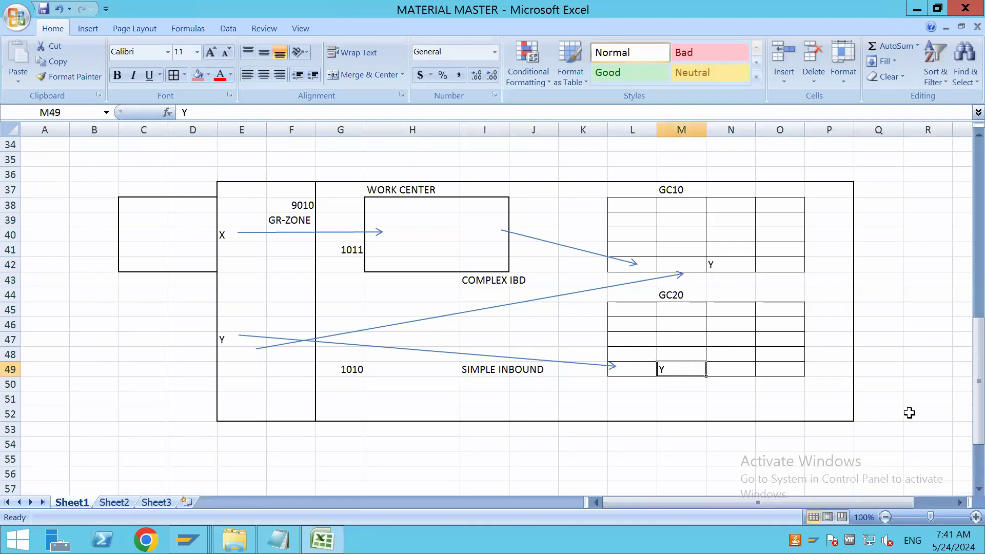
double_click(725, 264)
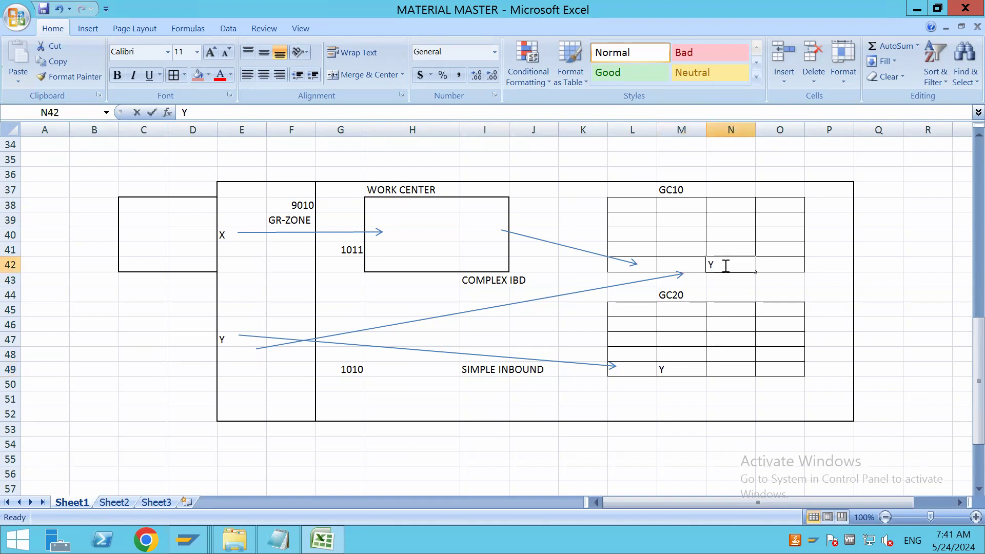
type("-100")
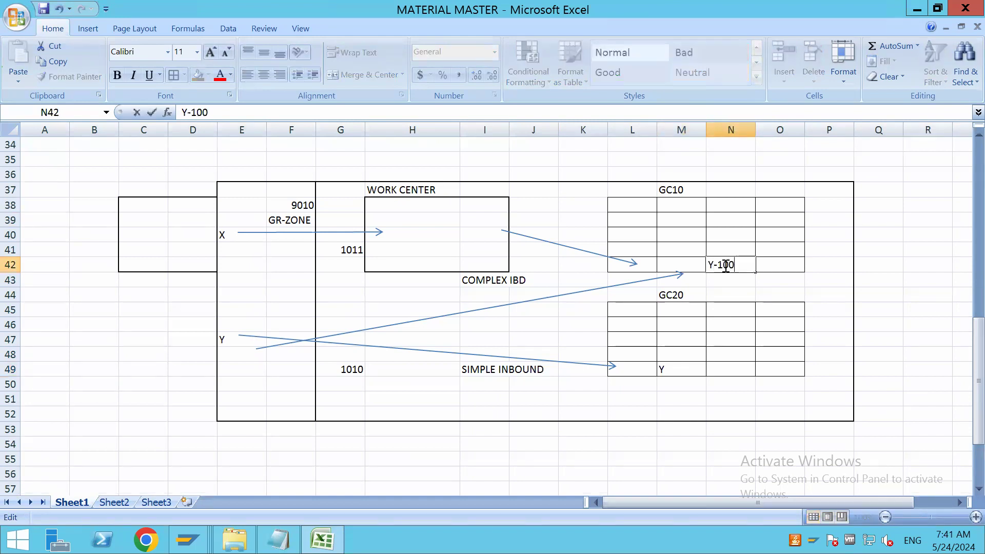
double_click(690, 365)
type("-100")
left_click(776, 412)
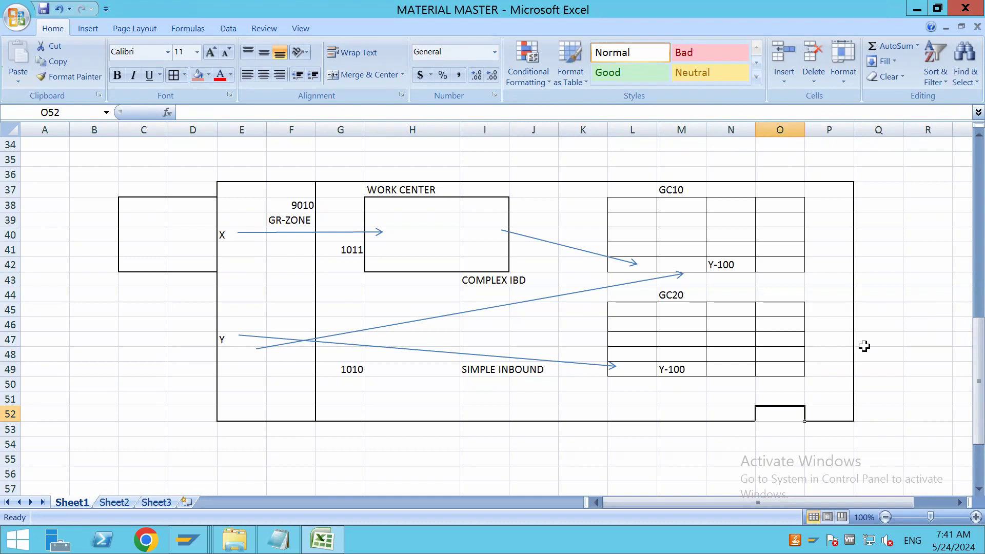
Start a removal sequence below PAC2 with REMOVAL in D69, 1 in H69 and GC10 in I69
left_click(677, 189)
left_click(688, 295)
left_click(740, 268)
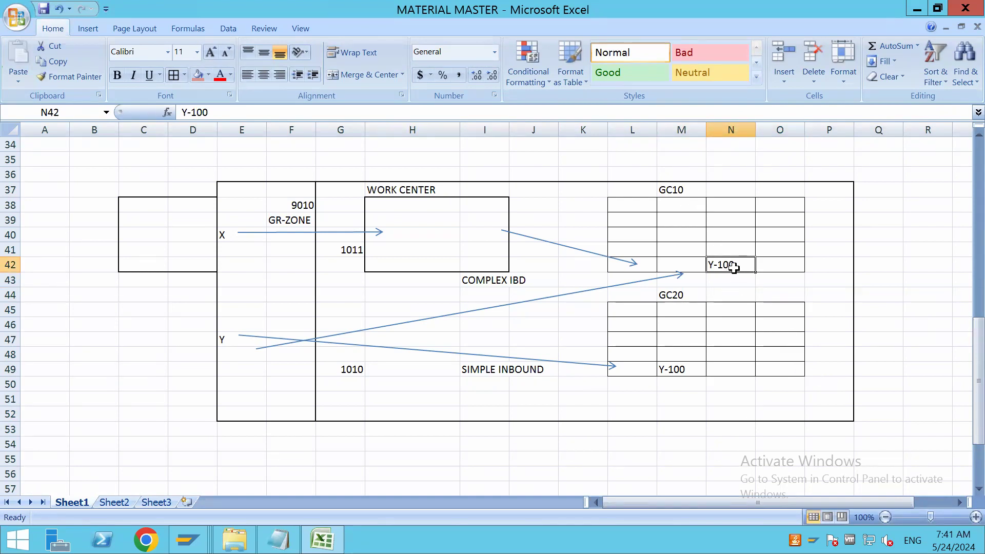
scroll(641, 405, "down", 5)
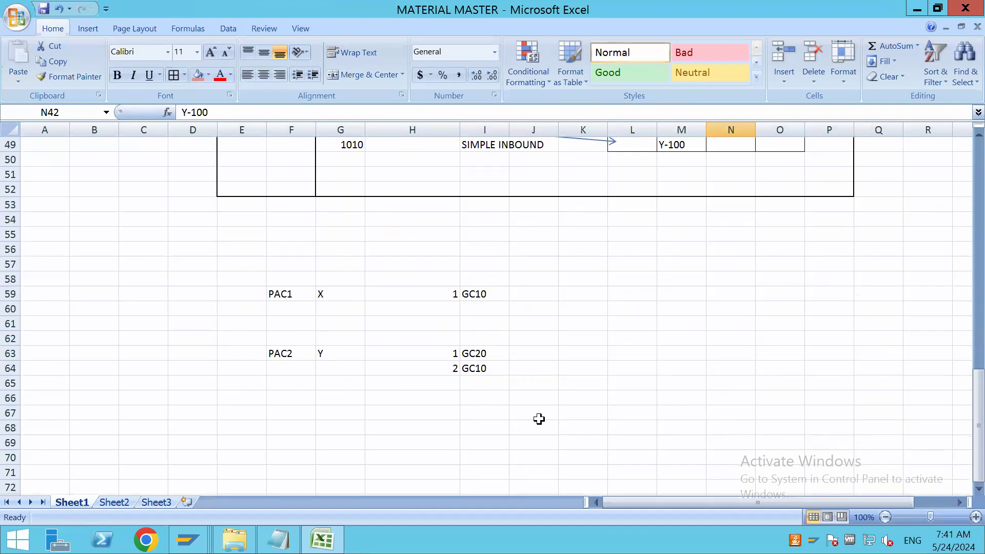
left_click(445, 442)
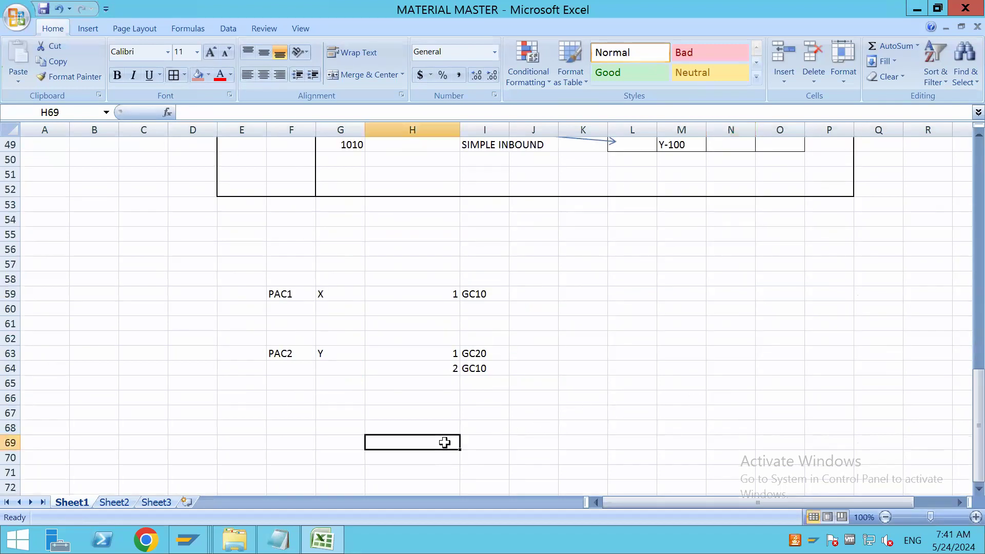
left_click(204, 445)
type("REMOVAL")
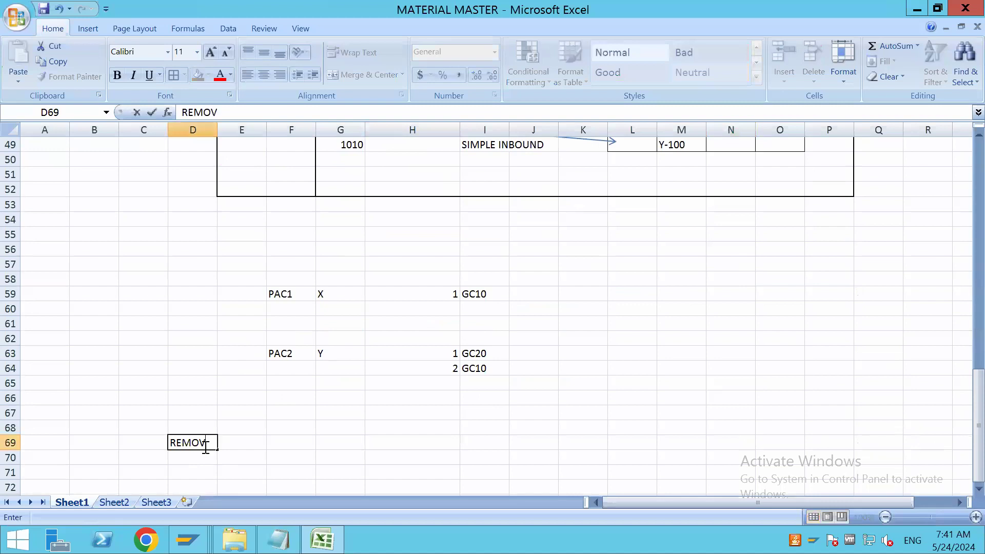
left_click(446, 443)
type("1")
left_click(477, 445)
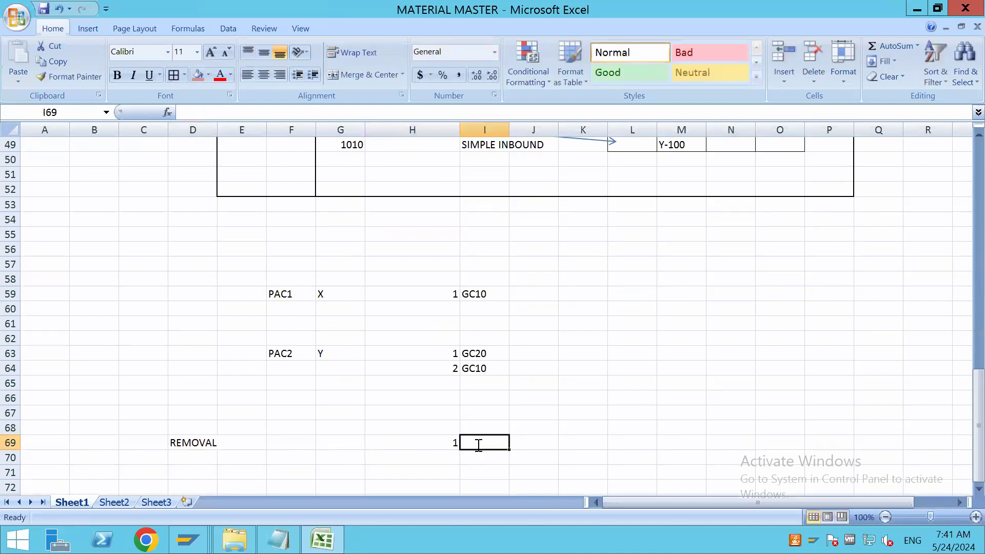
type("GC10")
Check the stock placed in the racks and add the second removal entry, 2 in H70 and GC20 in I70
scroll(644, 397, "up", 6)
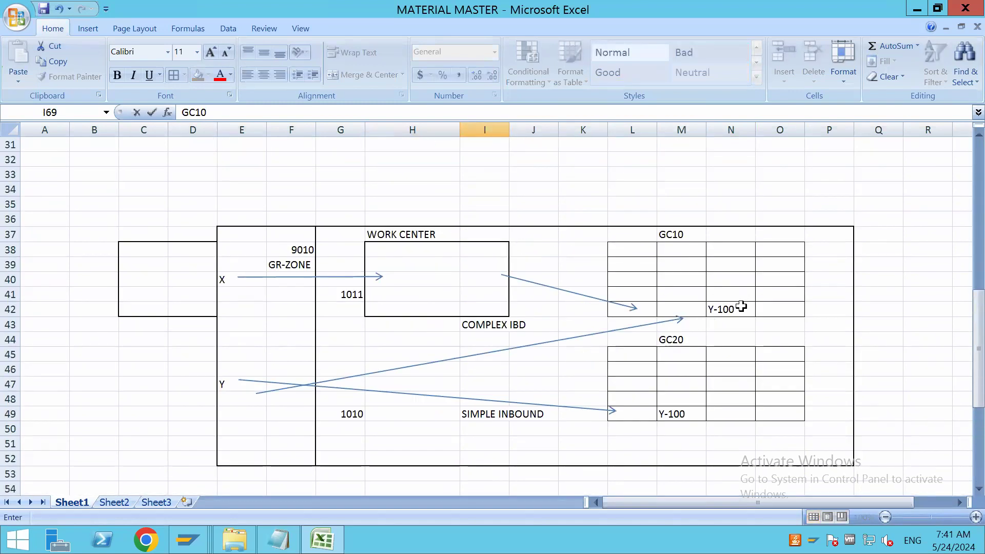
scroll(741, 307, "down", 2)
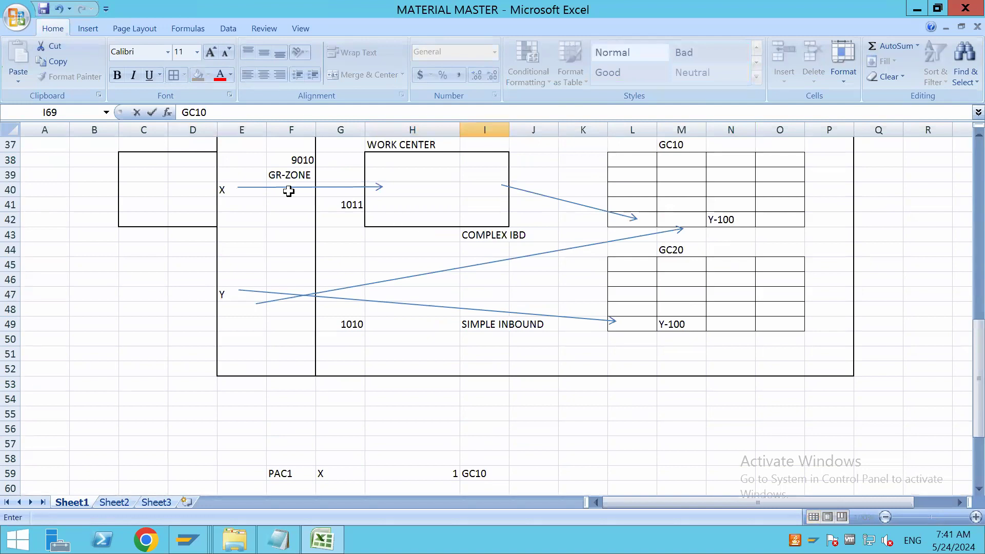
scroll(756, 230, "down", 5)
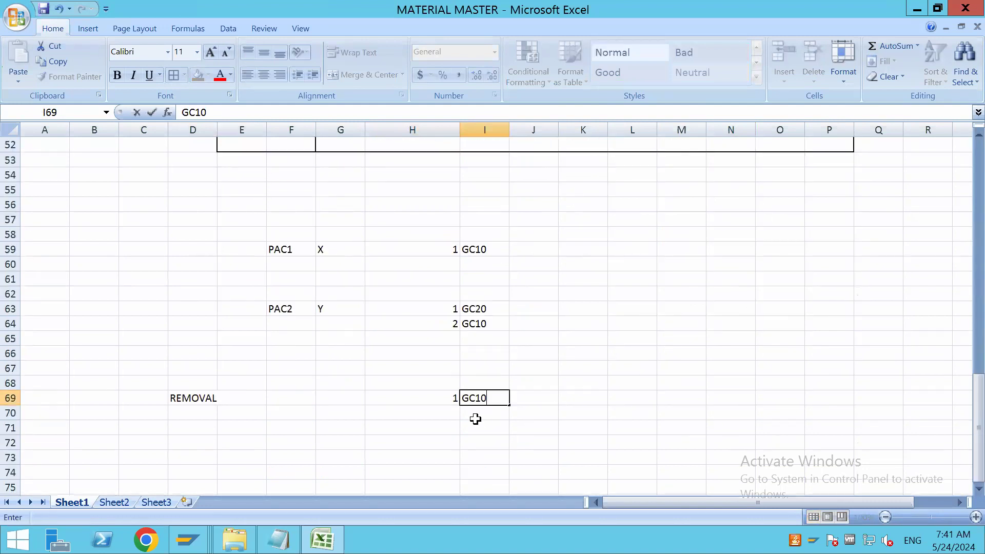
left_click(452, 413)
type("2")
left_click(487, 411)
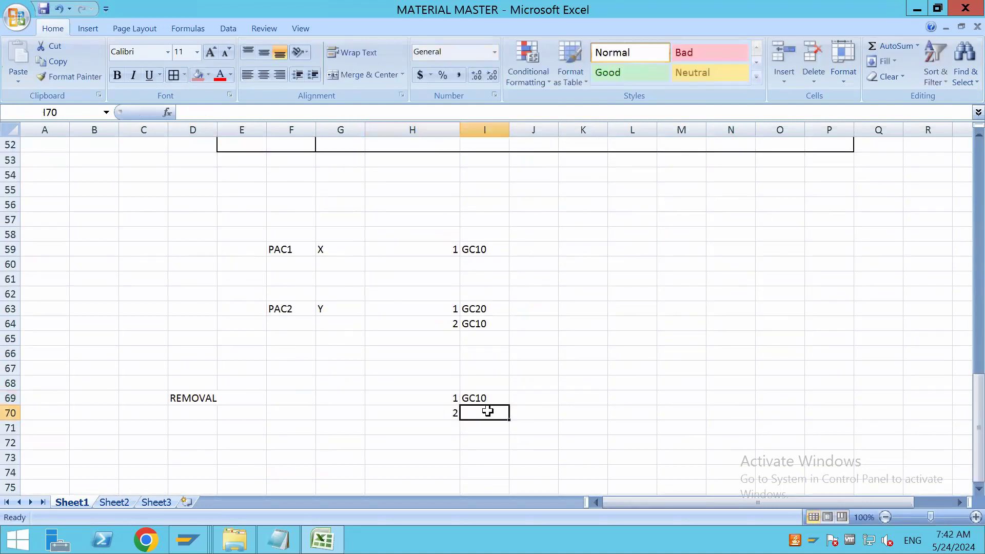
type("GC20")
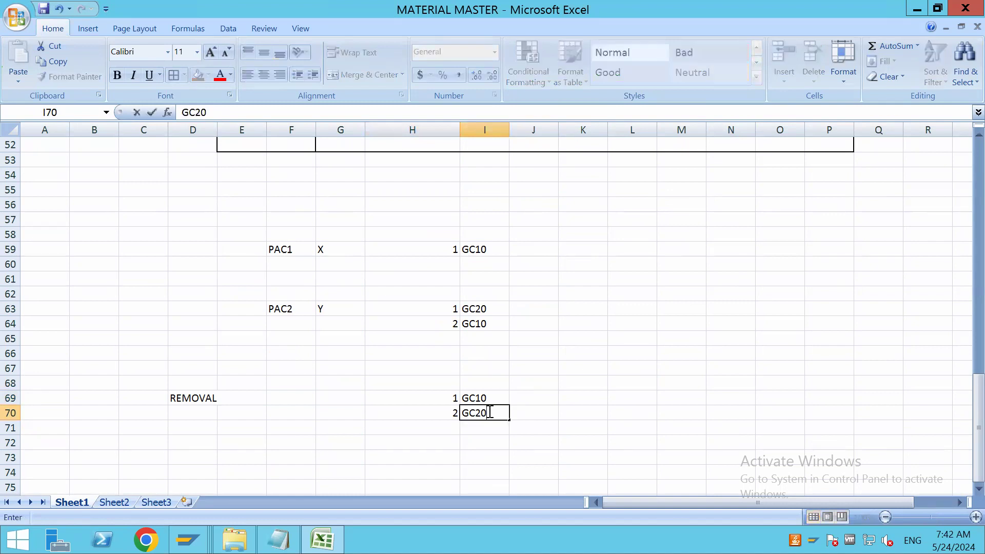
left_click(605, 415)
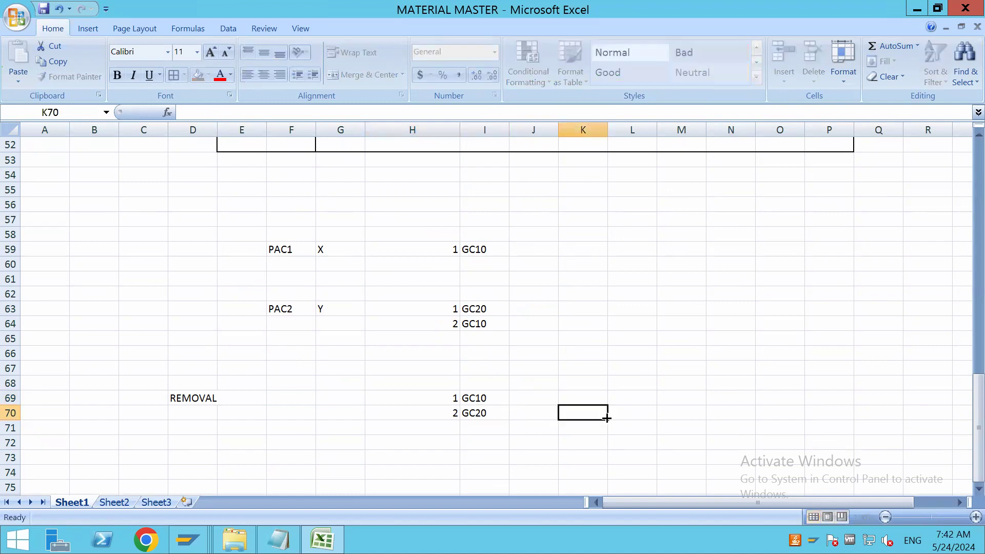
Review the removal sequence against the rack layout and enter SRCI in cell F74
left_click(487, 410)
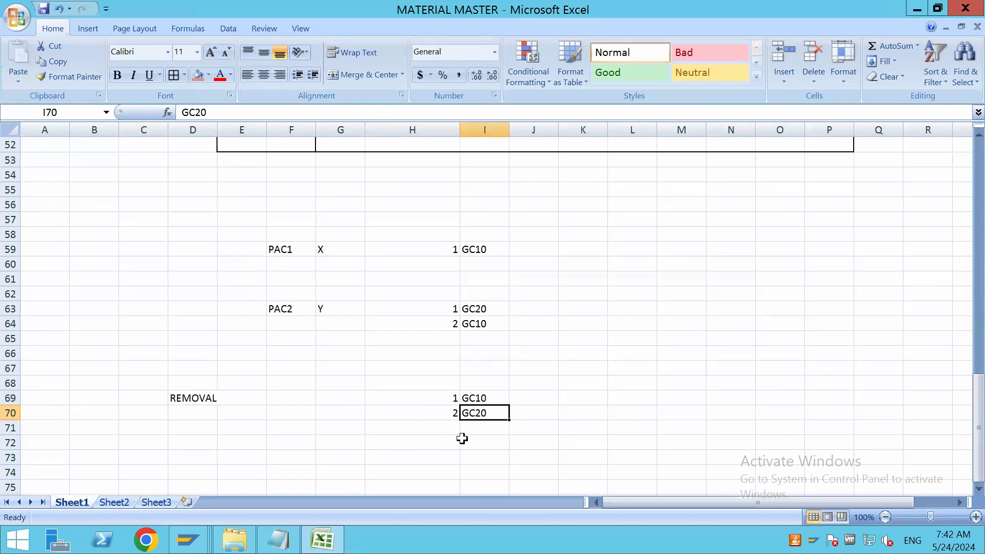
scroll(601, 426, "up", 8)
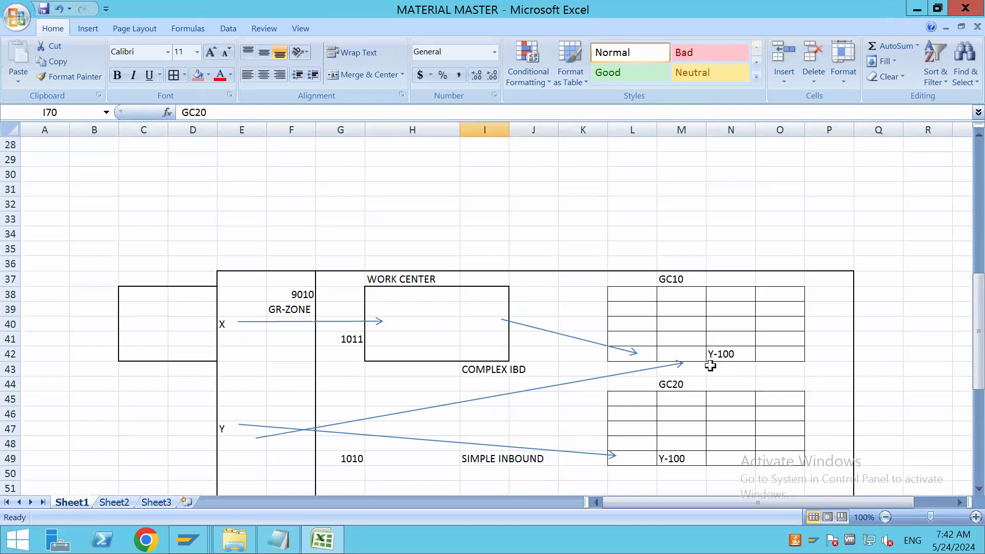
scroll(710, 365, "down", 10)
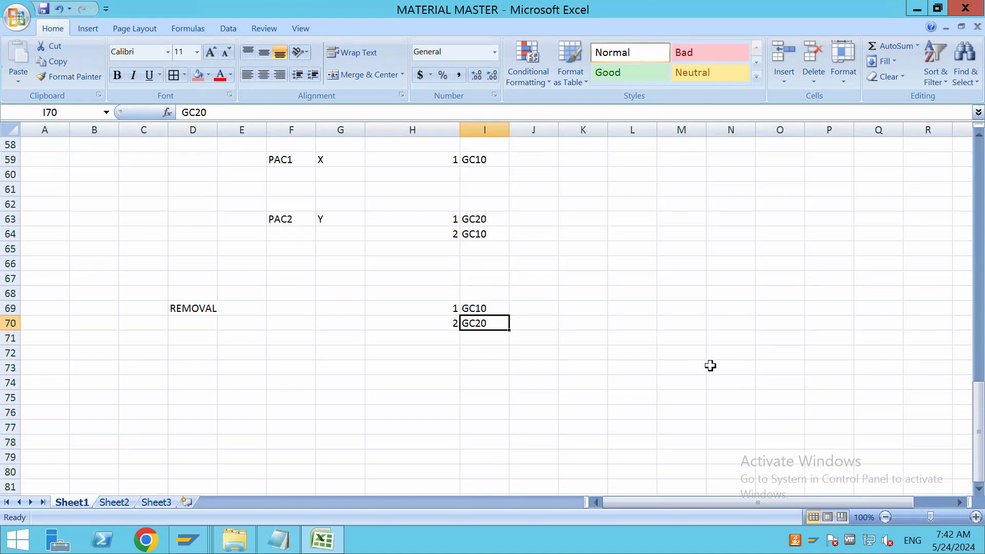
left_click(300, 383)
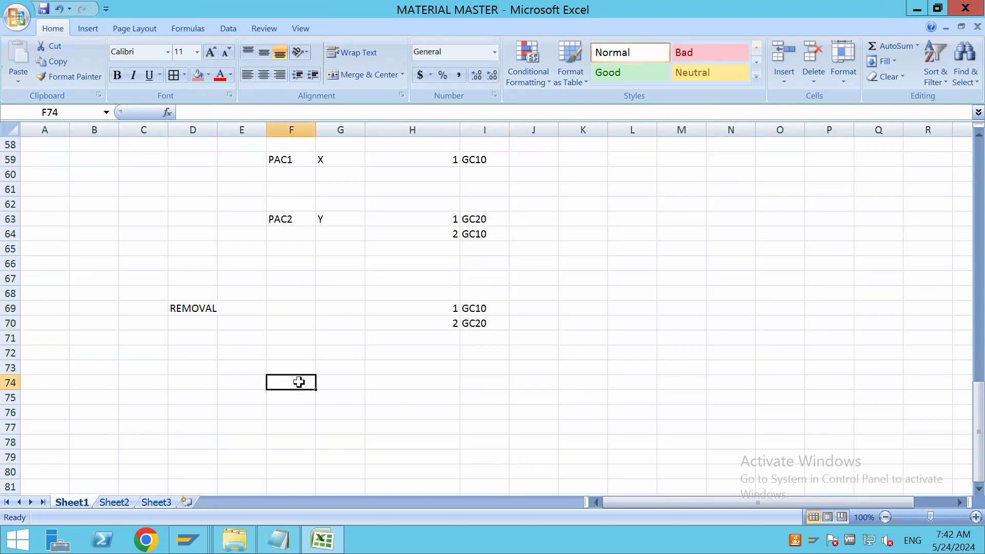
type("SRCI")
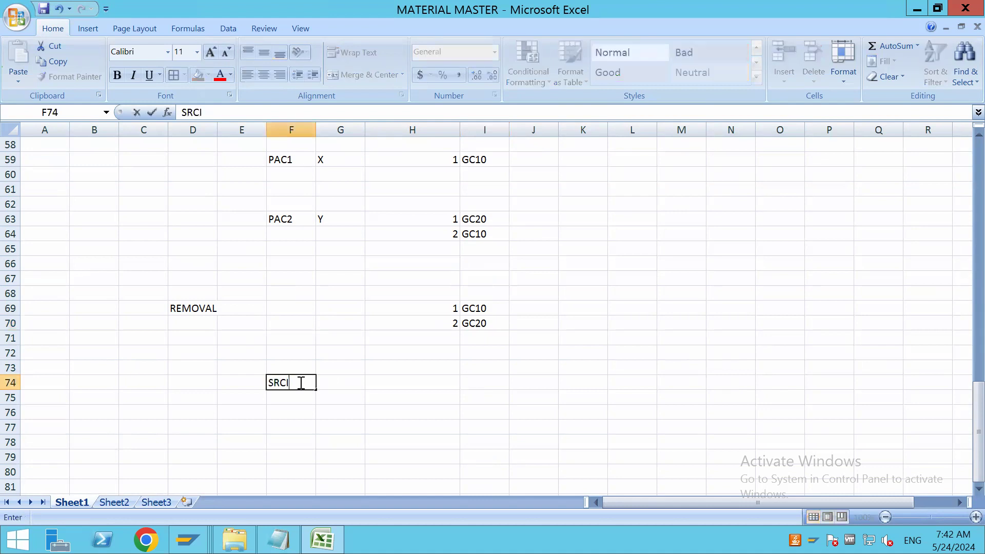
left_click(440, 422)
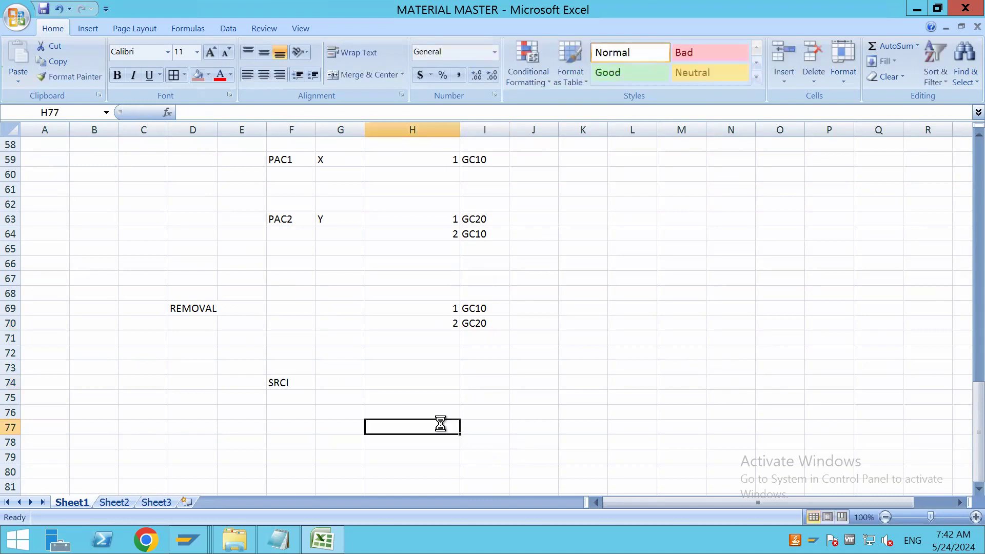
Switch to product 7934's warehouse data in SAP, view the available Stock Removal Control values, and close the list without choosing one
key("alt+Tab")
left_click(285, 373)
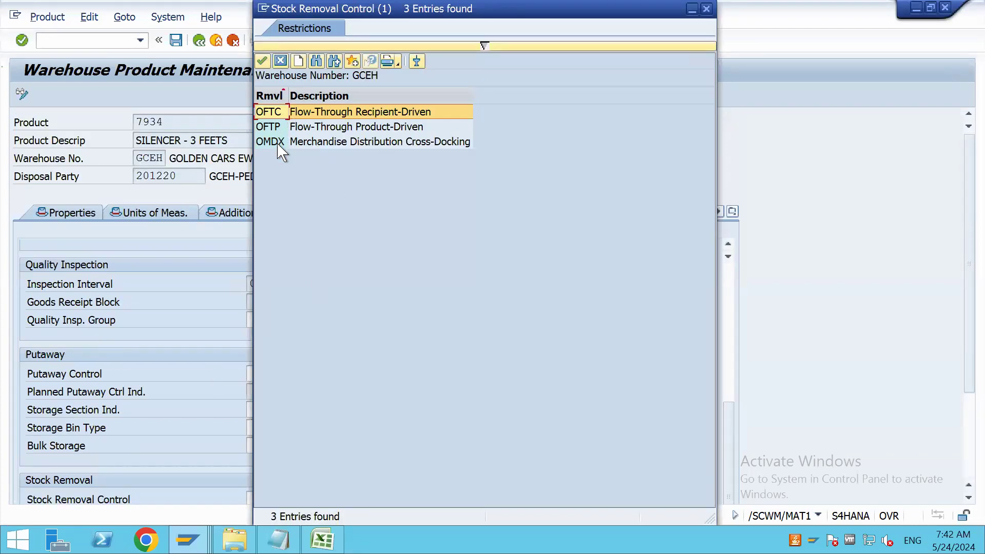
left_click(706, 8)
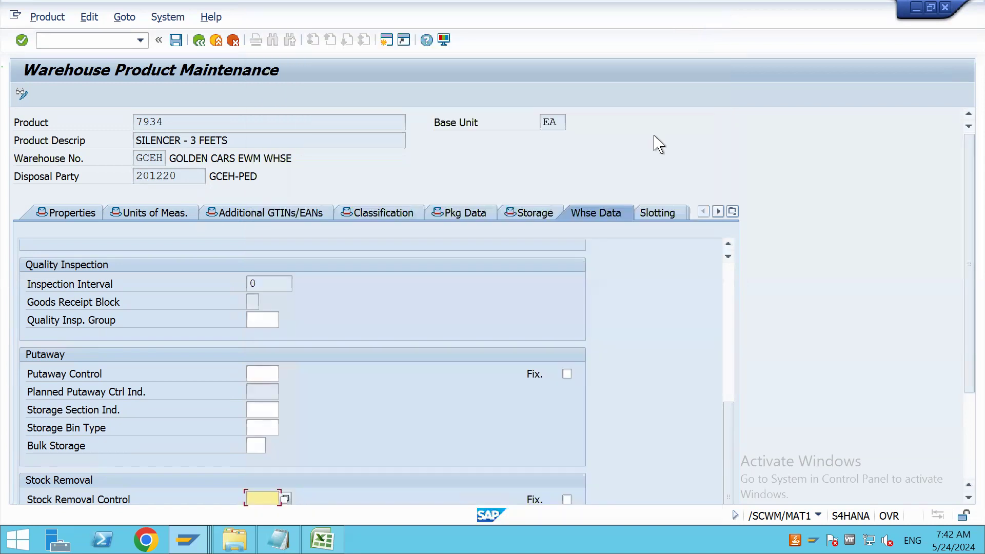
Open a new SAP session, run transaction SPRO, and display the SAP Reference IMG
left_click(387, 41)
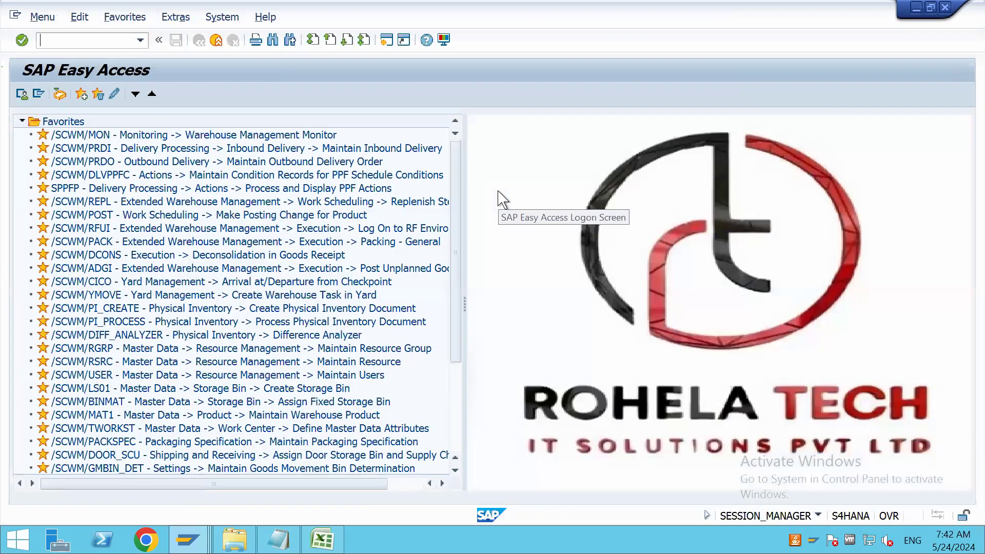
type("SPRO")
key("Return")
left_click(39, 97)
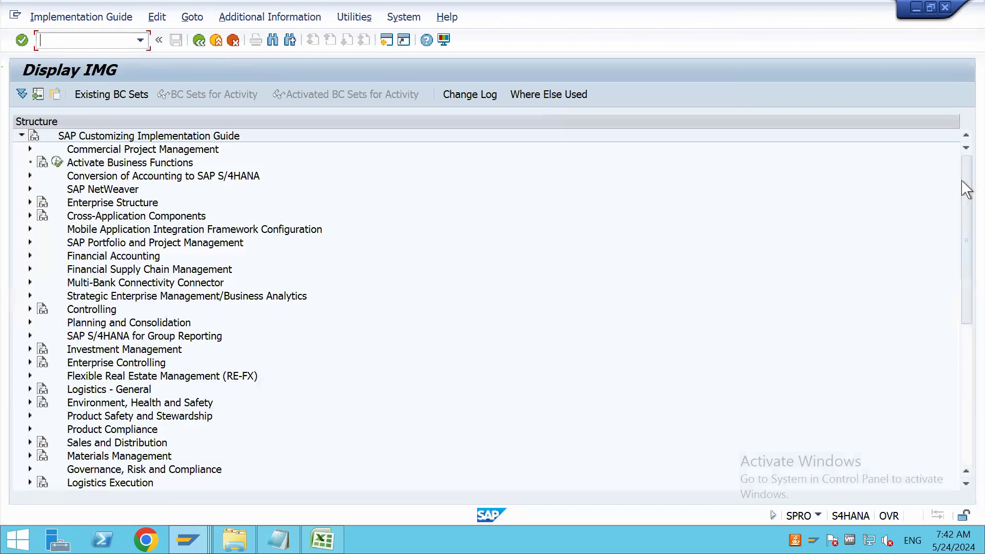
Open Define Stock Removal Control Indicator under the Extended Warehouse Management Goods Issue Process Strategies and start new entries
left_click_drag(963, 181, 965, 273)
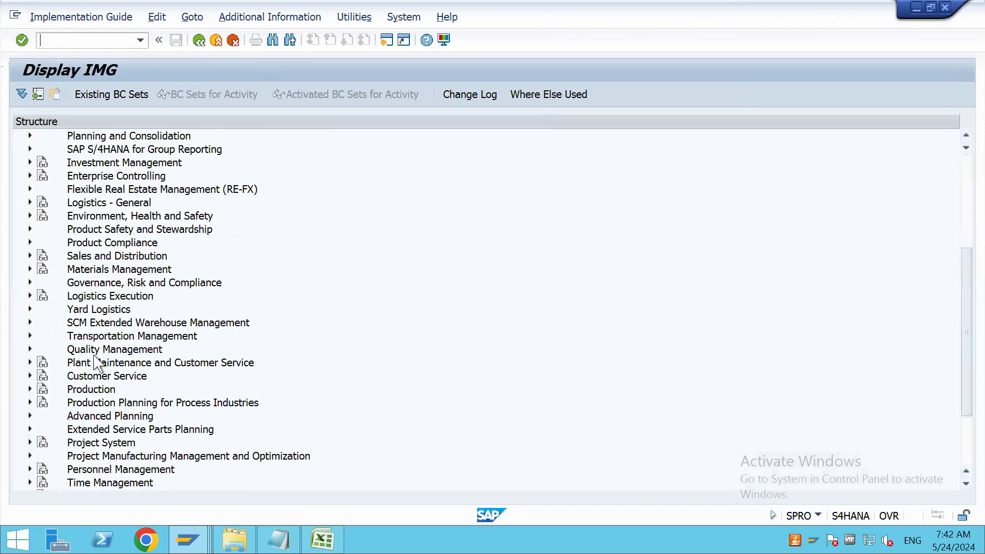
left_click(30, 322)
left_click(38, 336)
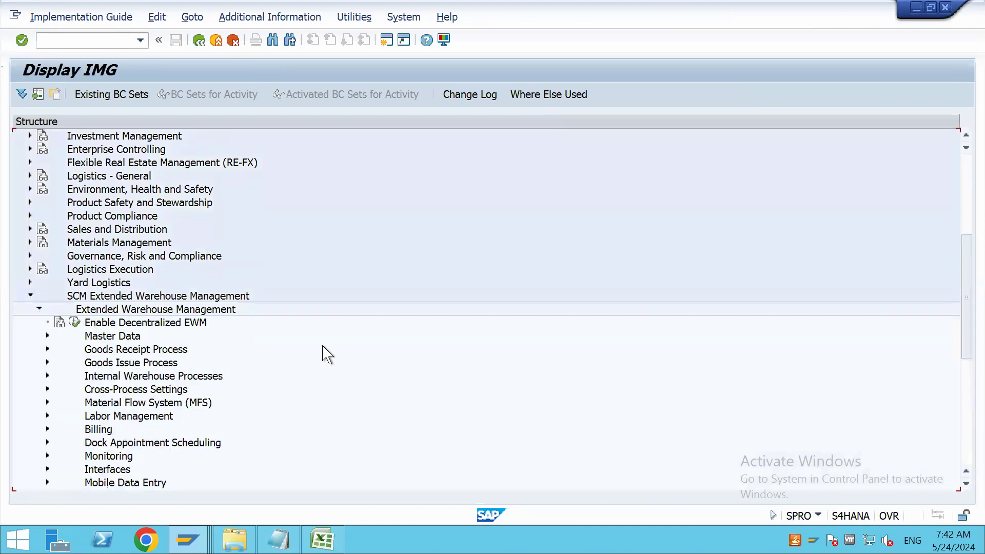
left_click(48, 362)
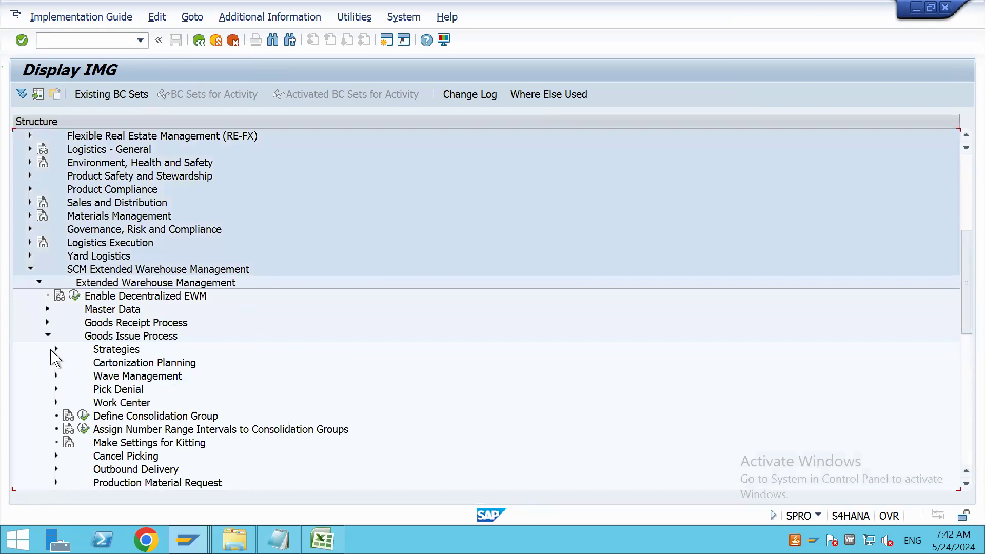
left_click(55, 349)
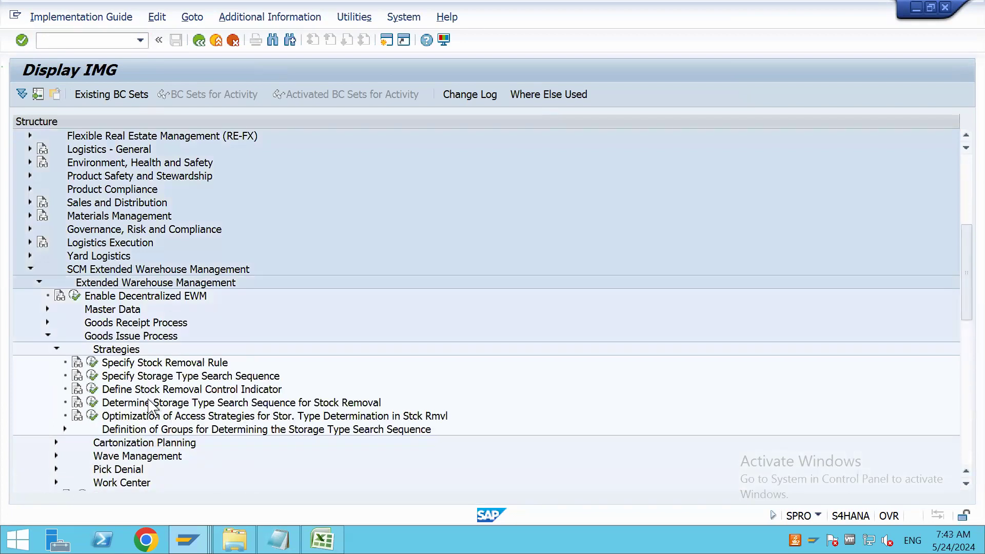
double_click(247, 388)
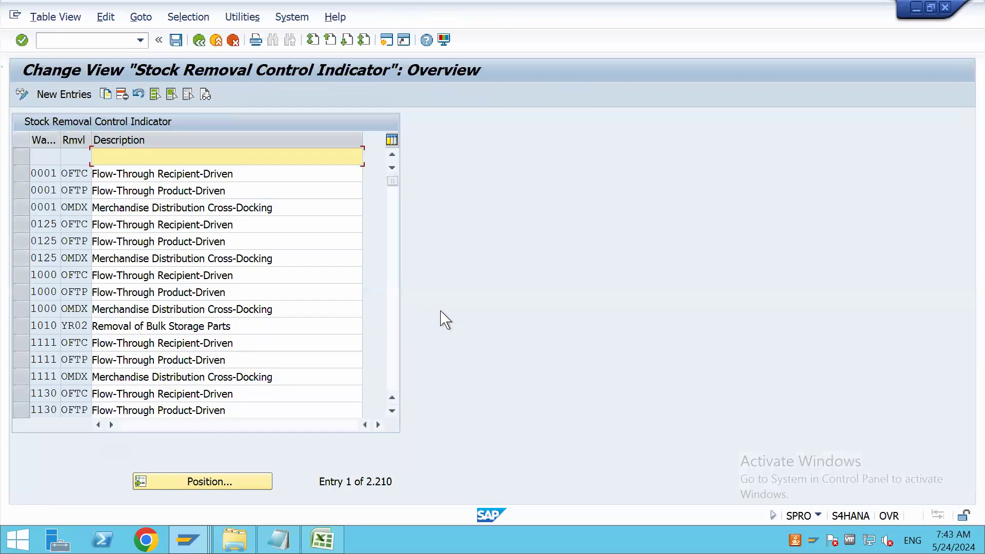
left_click(77, 95)
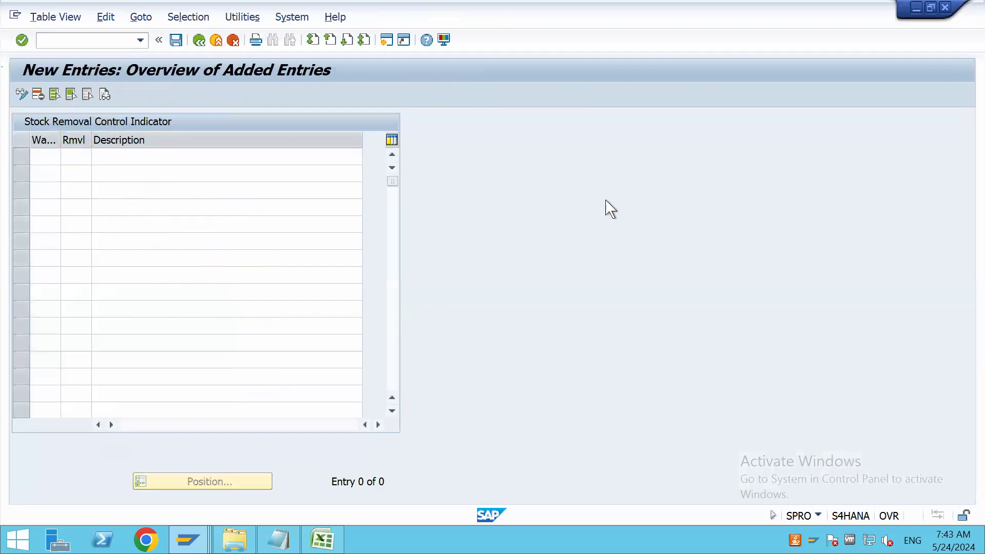
Add stock removal control indicator SRC1 for warehouse GCEH, described as SRCI FOR STOCK REMOVAL, and save it under the BATCH 119 CONFIGURATIONS customizing request
type("GCEH")
key("Tab")
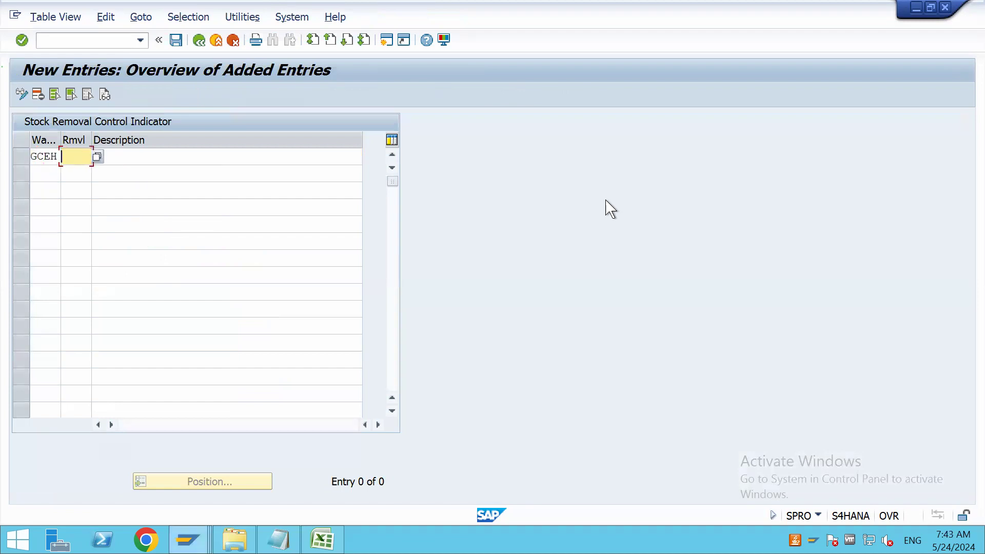
type("SRC1")
key("Tab")
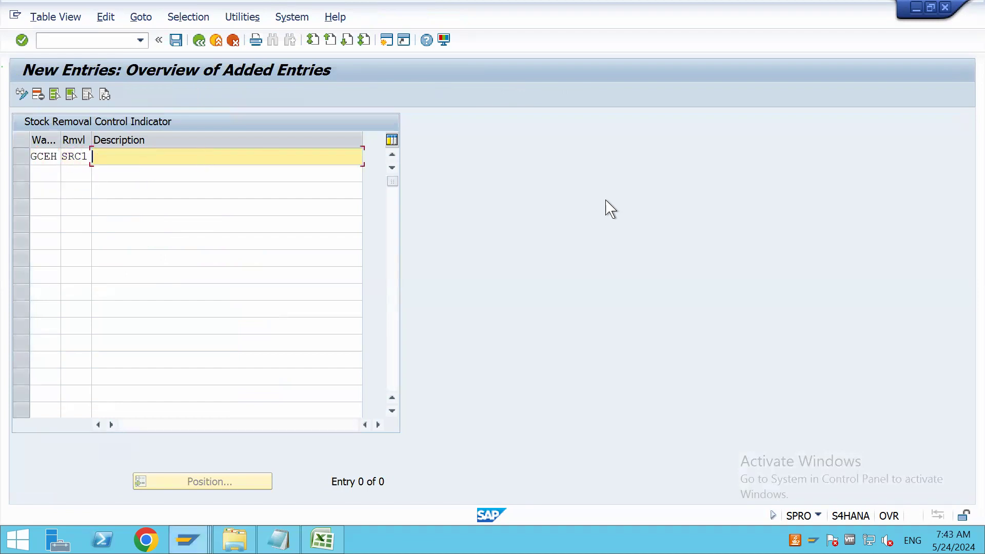
type("SRCI ")
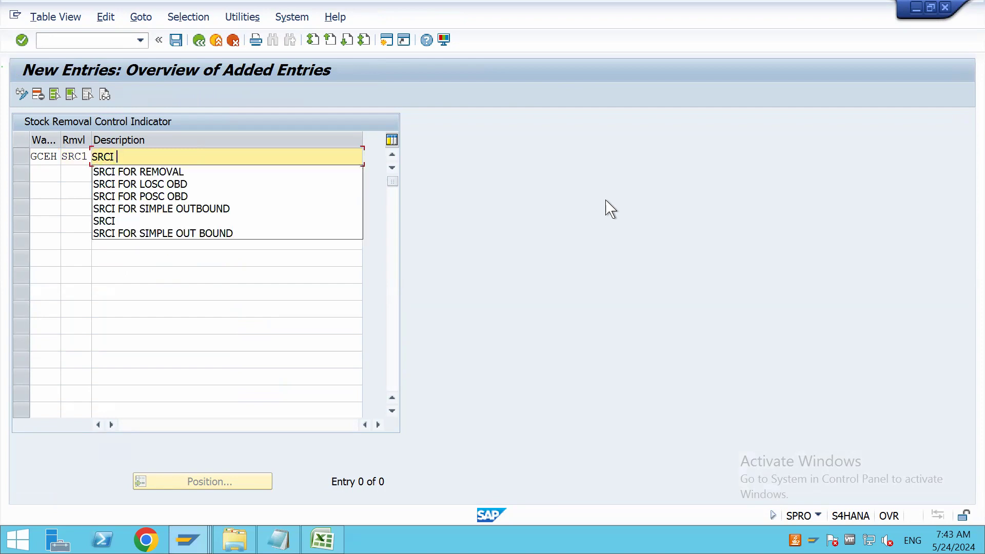
type("FOR STOCK REMVOAL")
key("BackSpace")
key("BackSpace")
key("BackSpace")
key("BackSpace")
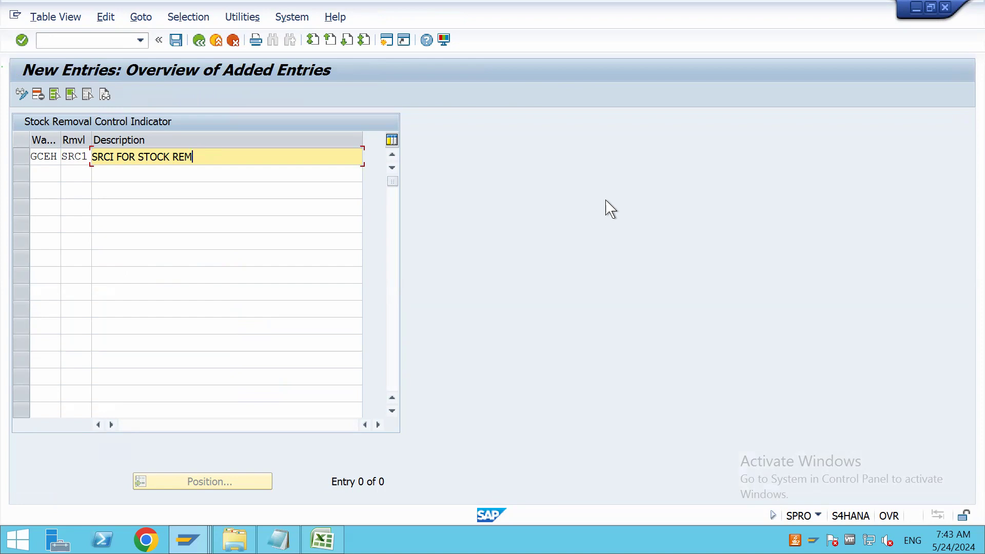
type("OVAL")
key("Return")
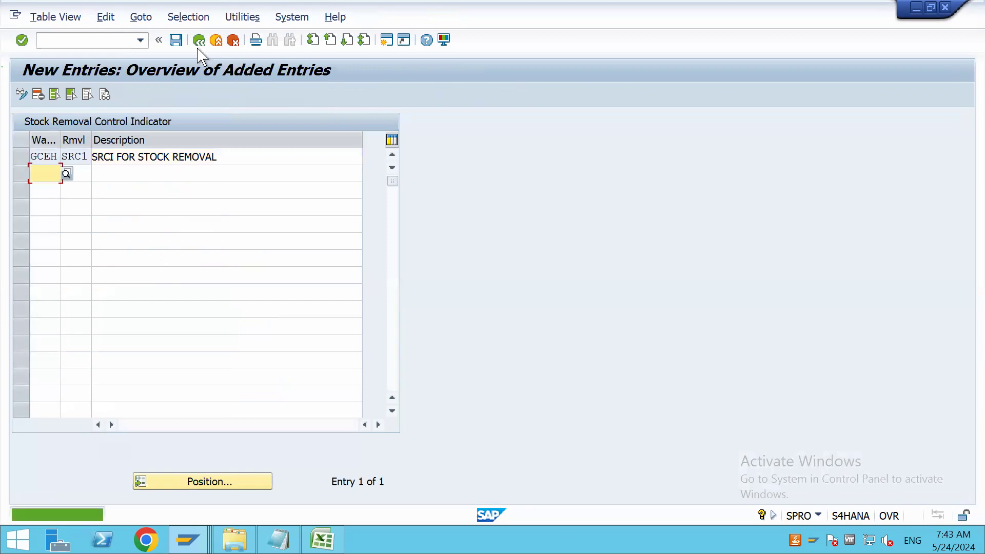
left_click(176, 40)
left_click(315, 264)
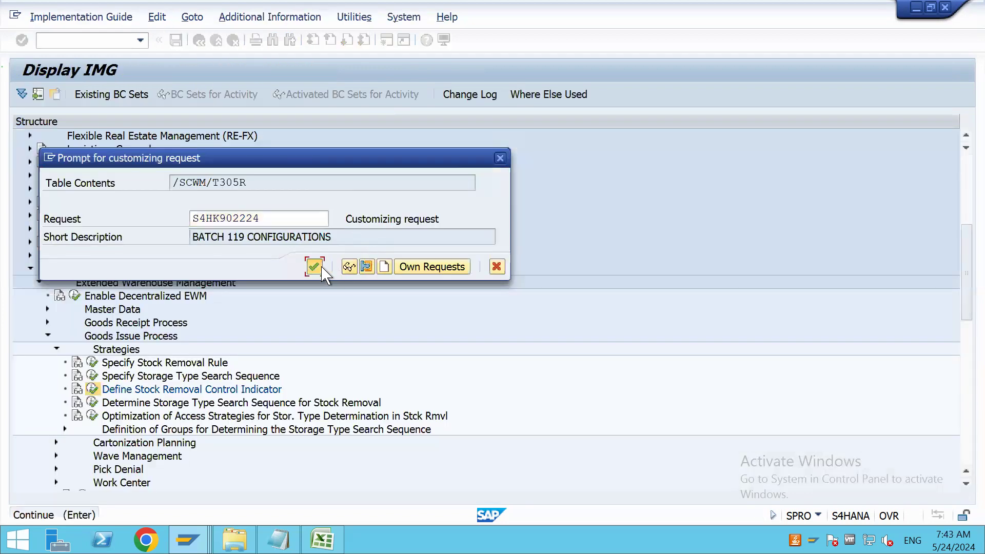
Return to product 7934's warehouse data, check the Stock Removal Control values for SRC1, and close the list without applying one
key("alt+Tab")
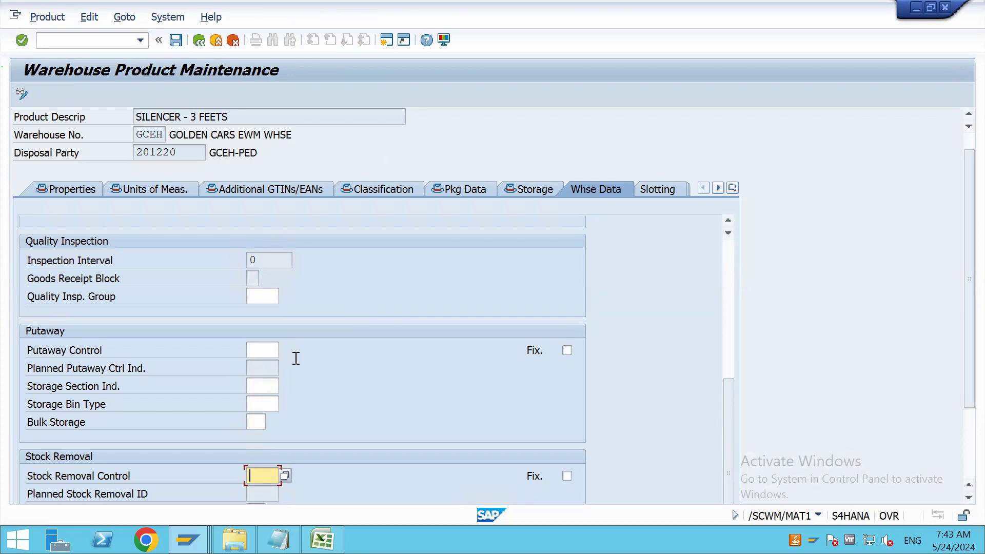
scroll(347, 363, "down", 2)
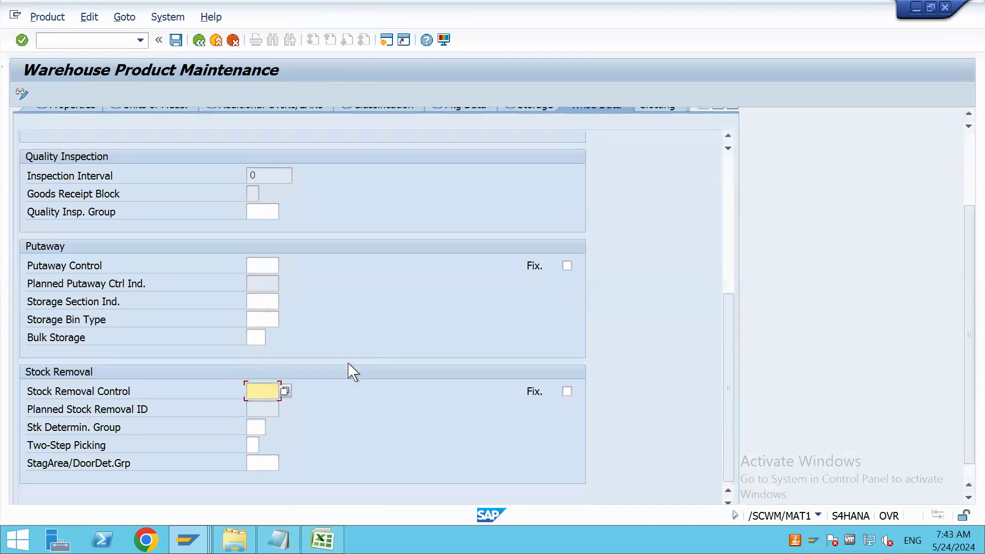
scroll(353, 372, "down", 1)
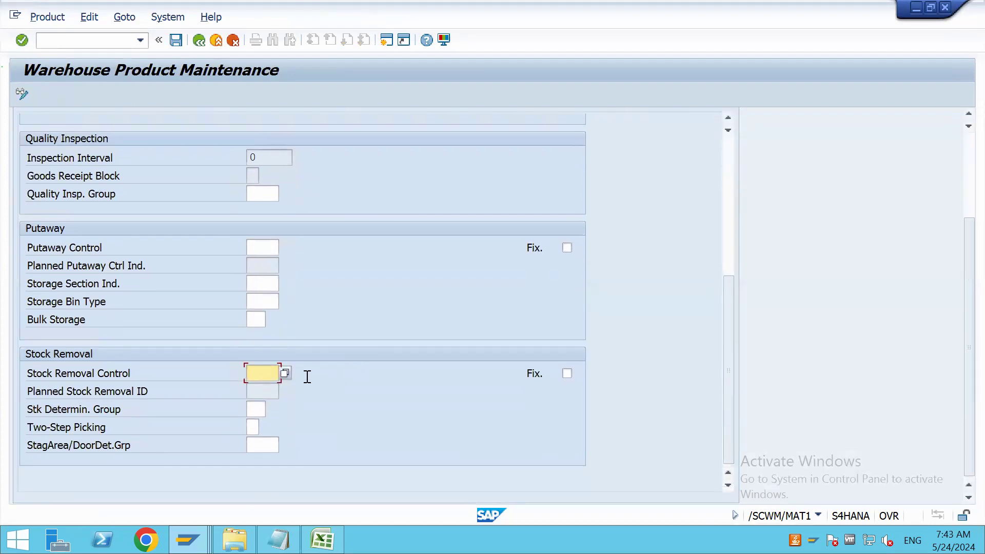
left_click(282, 375)
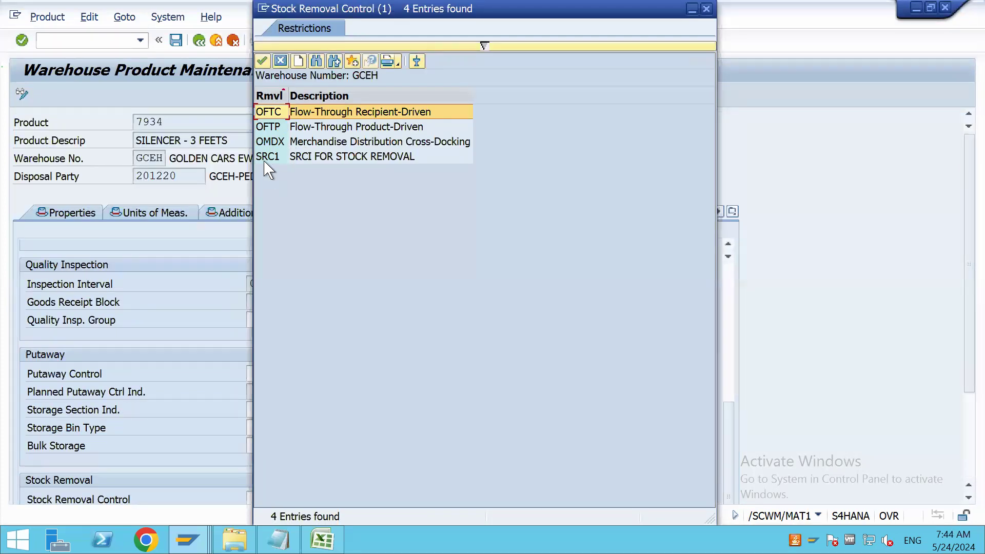
left_click(267, 157)
left_click(706, 9)
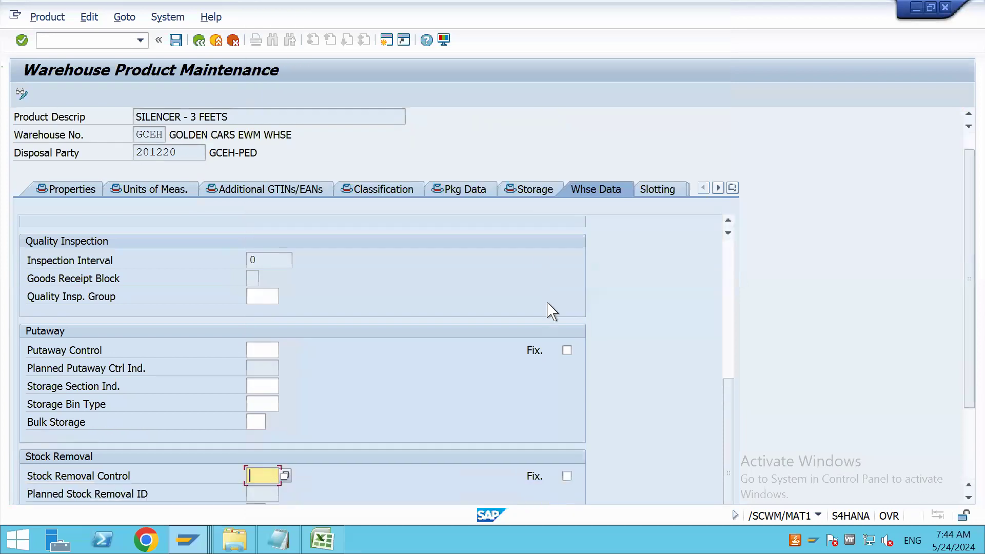
Examine the Planned Stock Removal ID and Stk Determin. Group fields, view the Two-Step Picking options, and close the list without choosing one
scroll(552, 311, "down", 3)
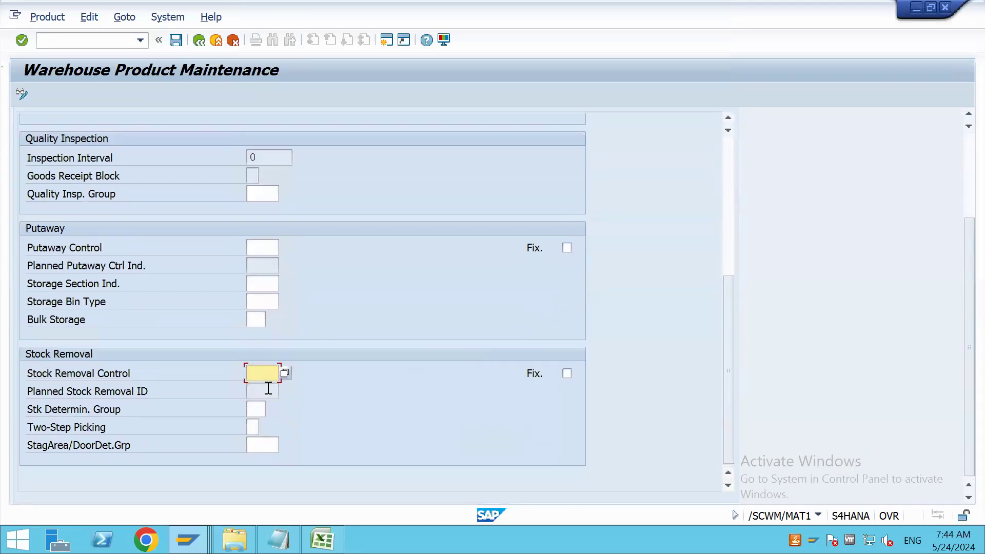
left_click(262, 391)
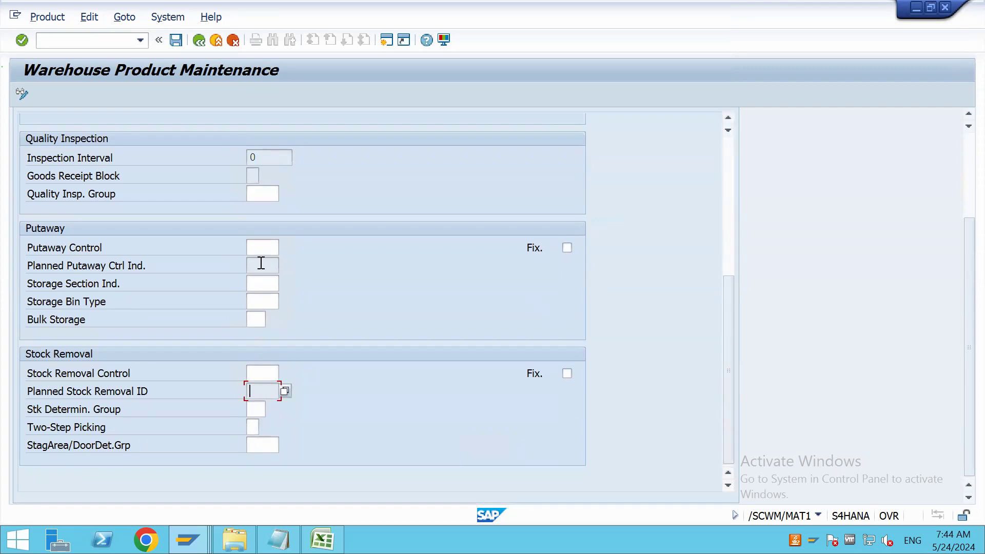
left_click(260, 409)
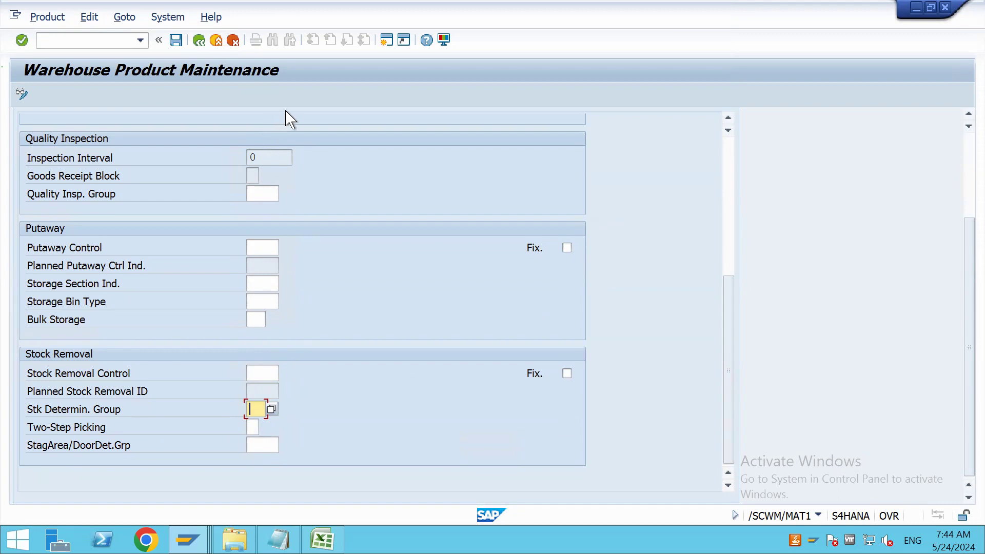
left_click(253, 430)
left_click(262, 428)
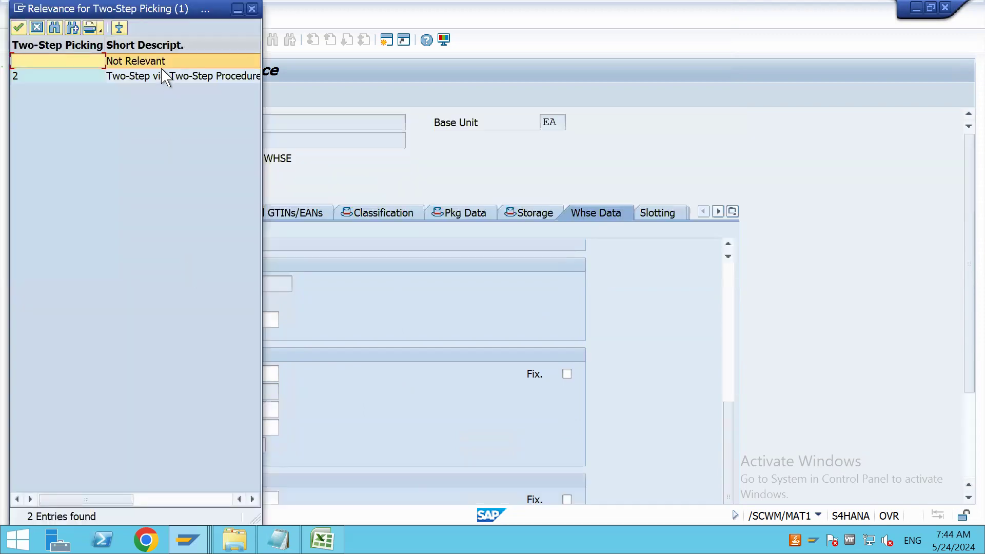
left_click(252, 8)
View the available StagArea/DoorDet.Grp values for the product, close the list without choosing one, and return to the General Data section
scroll(385, 425, "down", 5)
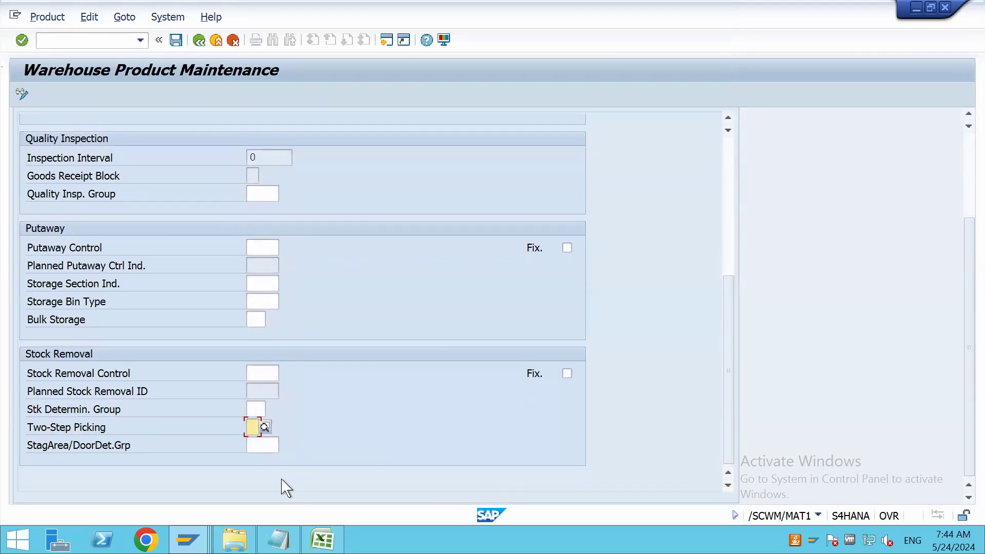
left_click(269, 445)
scroll(400, 399, "up", 5)
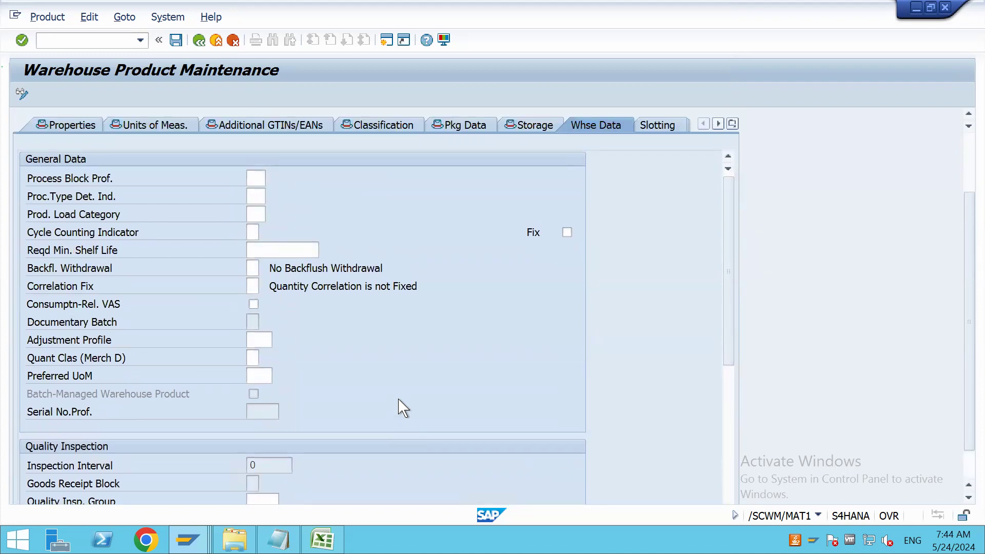
scroll(400, 409, "down", 5)
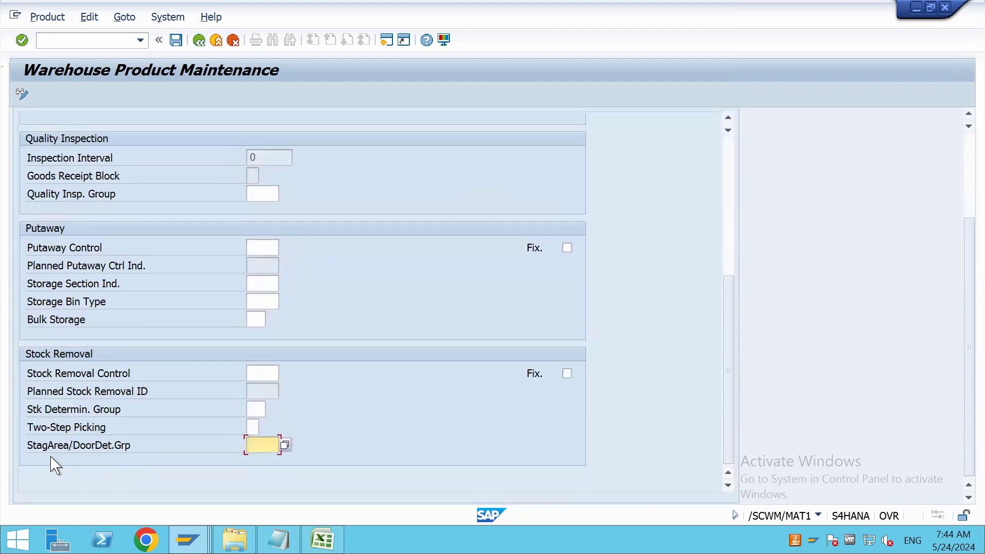
left_click(284, 445)
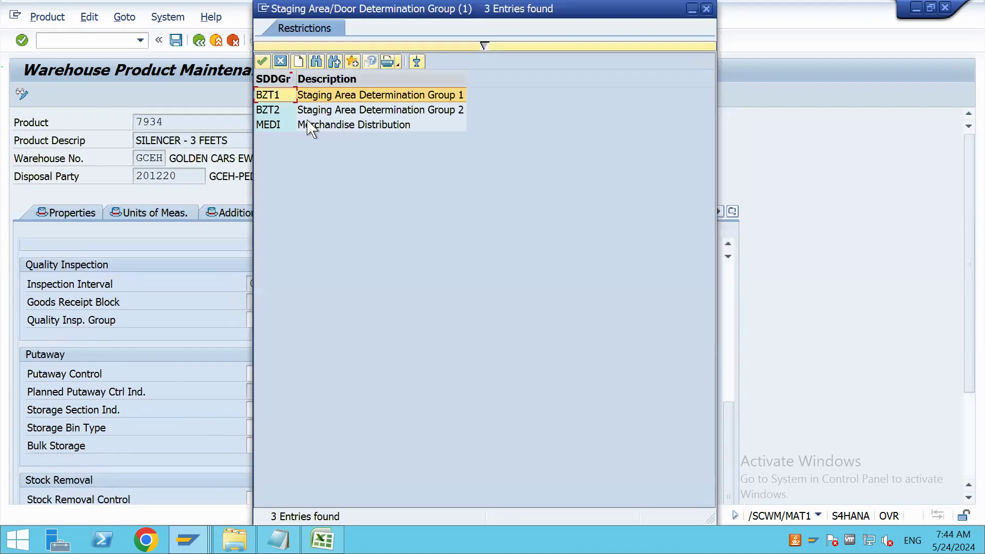
left_click(706, 9)
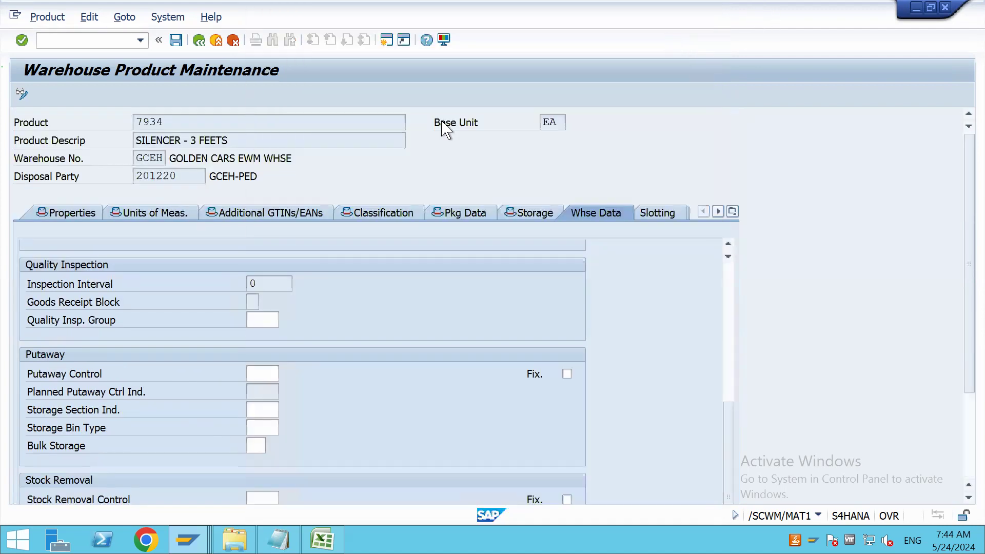
scroll(349, 292, "up", 10)
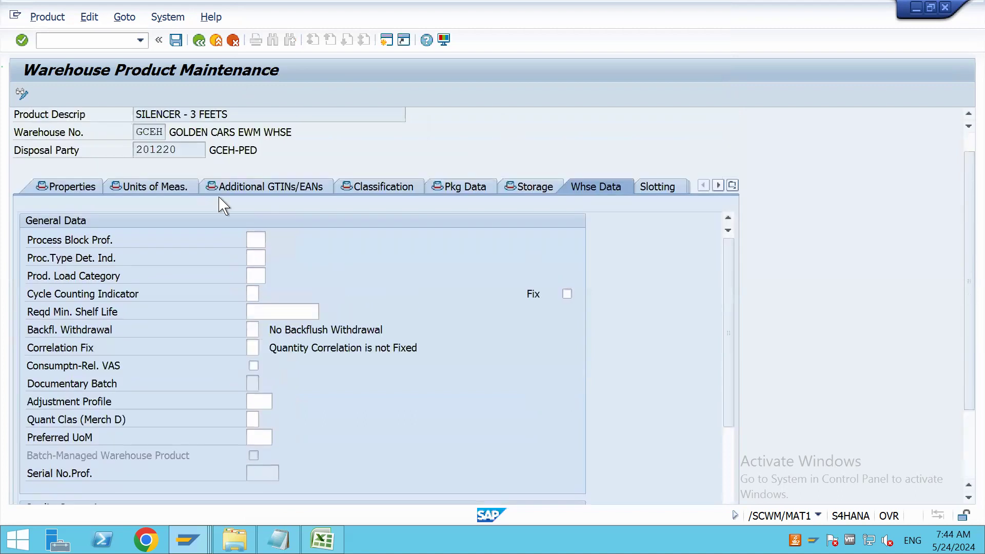
scroll(334, 302, "up", 1)
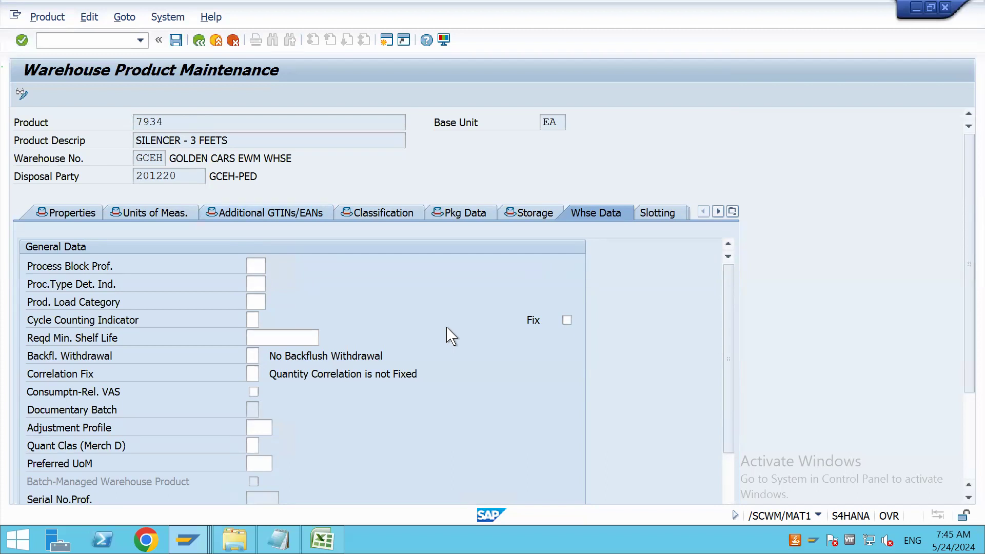
Review product 7934's remaining warehouse data, its slotting data, and its storage type data
scroll(449, 334, "down", 10)
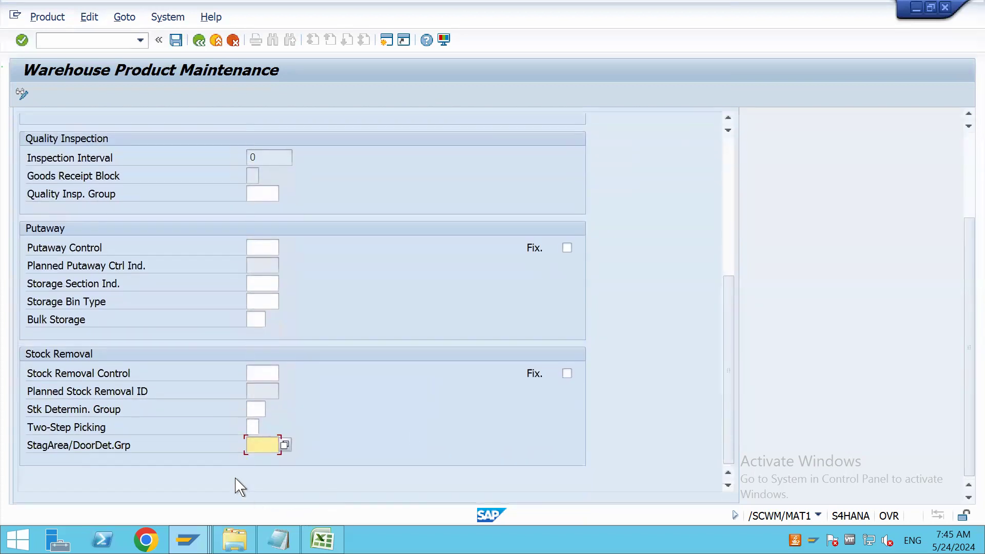
left_click(263, 444)
scroll(323, 426, "up", 15)
left_click(652, 205)
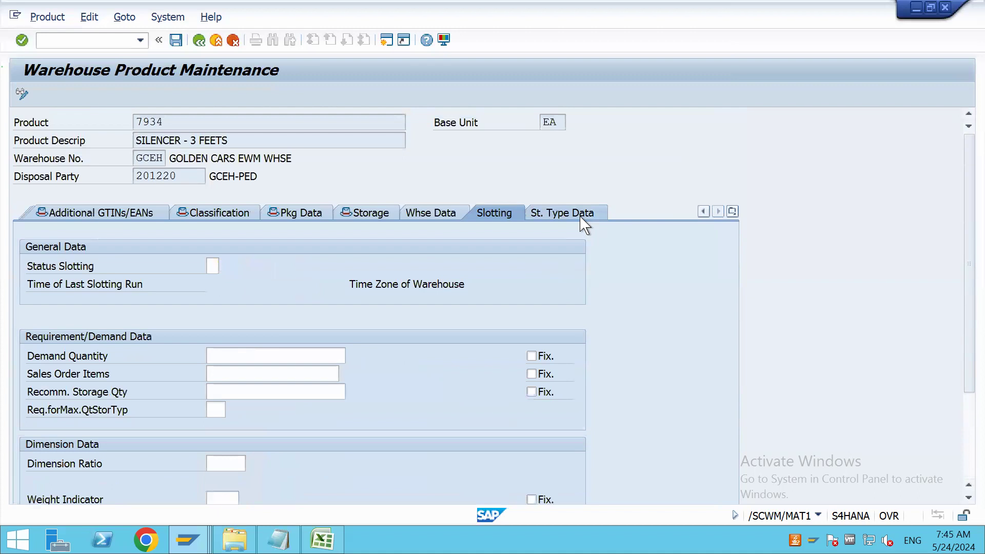
left_click(584, 224)
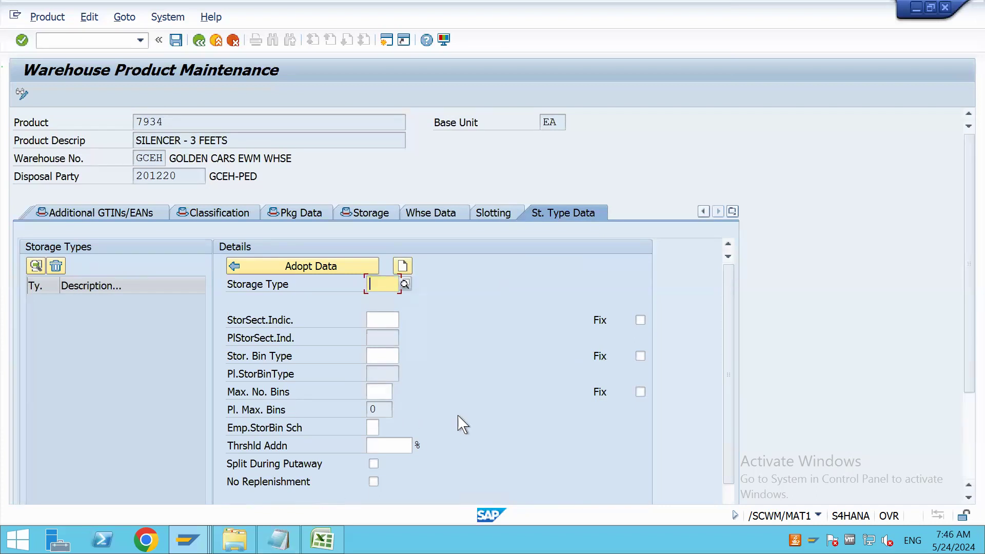
Create a text document named SIMPLE INBOUND in the B119 folder on the desktop
key("super+d")
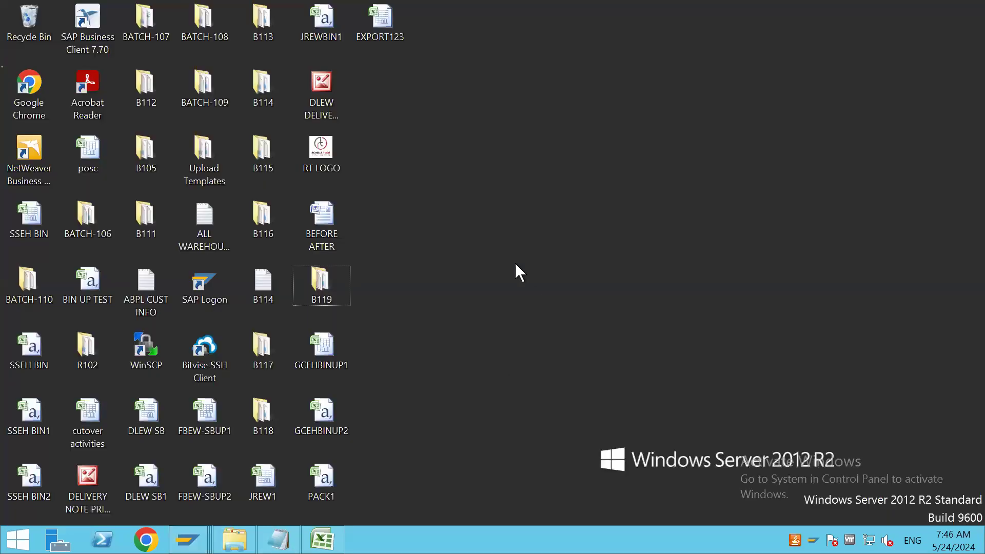
double_click(322, 283)
left_click(556, 101)
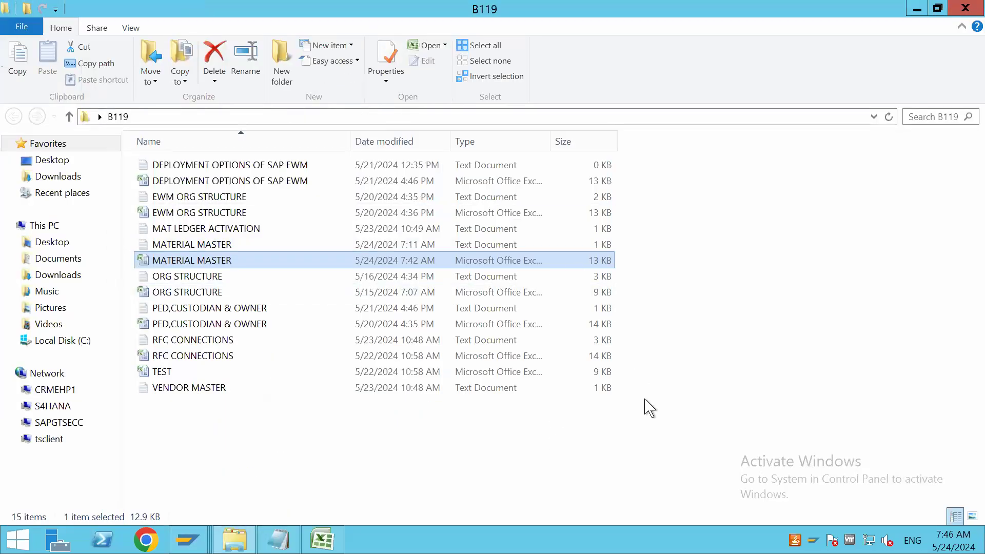
right_click(646, 402)
mouse_move(695, 381)
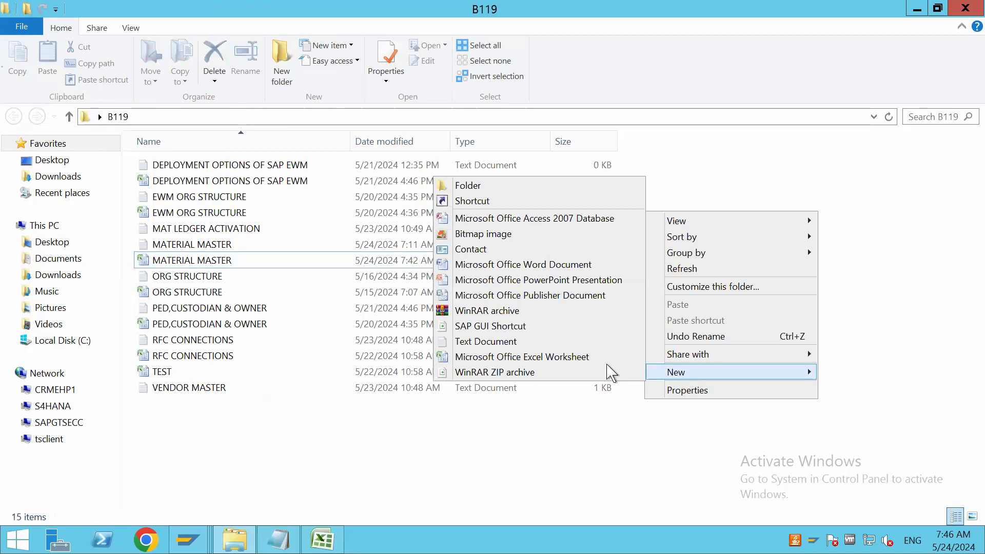
left_click(541, 343)
type("SI")
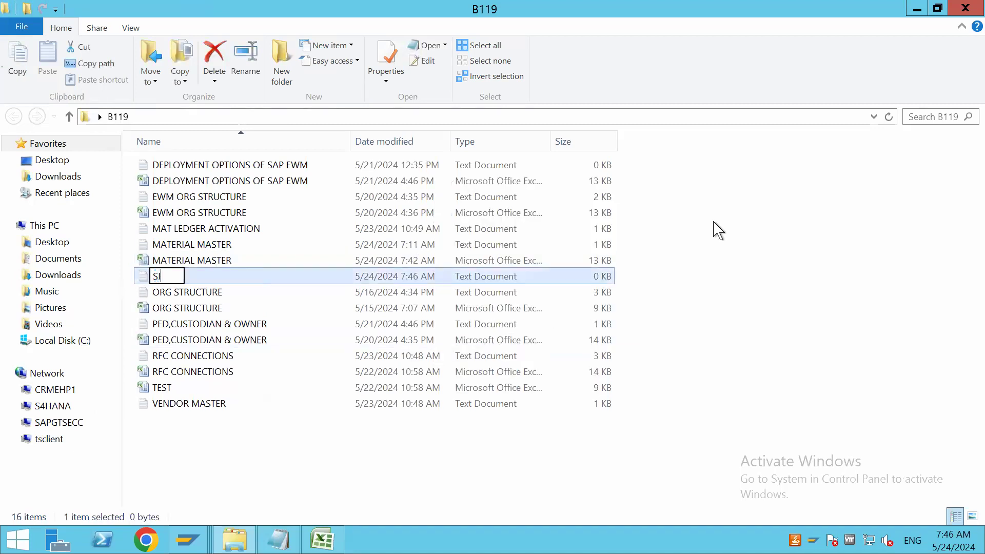
type("MPLE INBOUND")
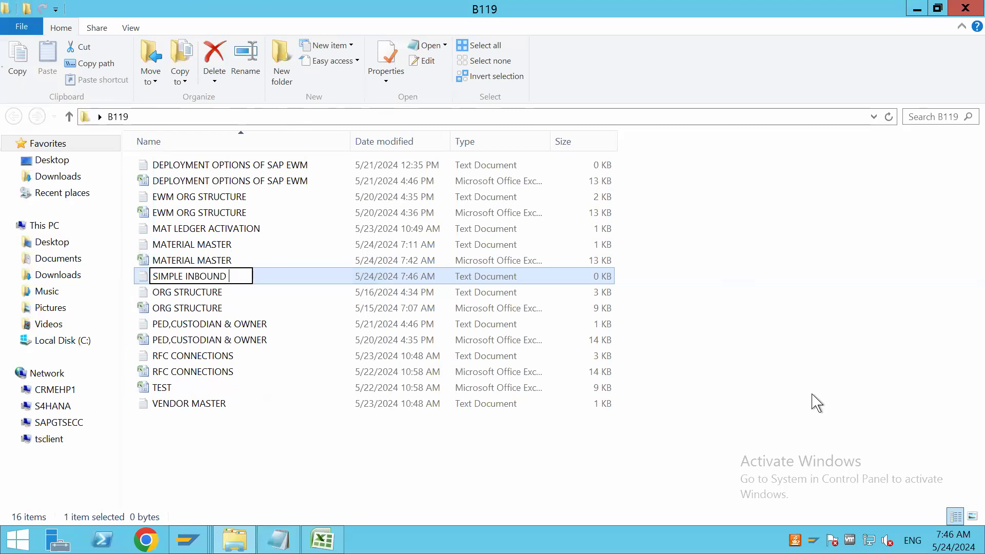
key("Return")
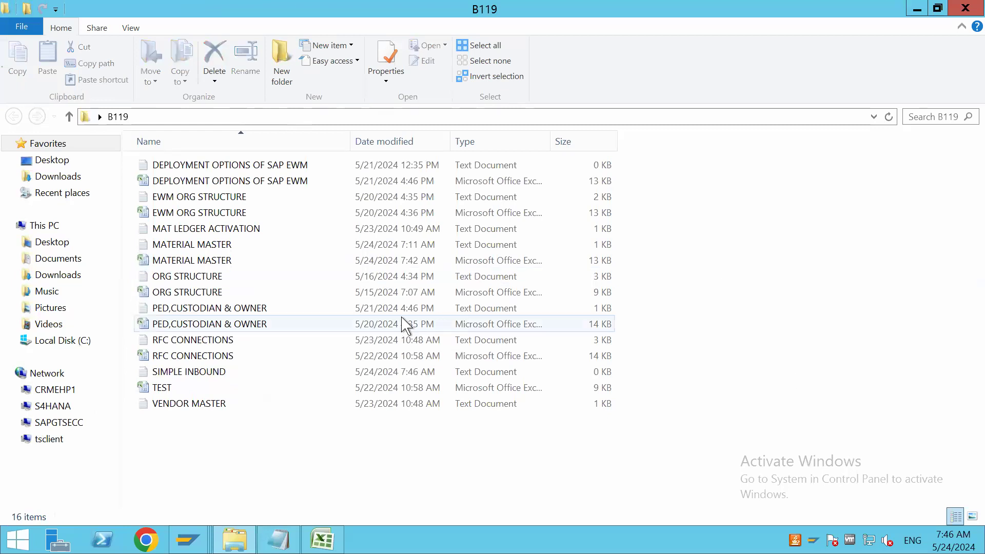
Open the SIMPLE INBOUND document in a maximized Notepad window and add the heading "TESTING :"
double_click(227, 376)
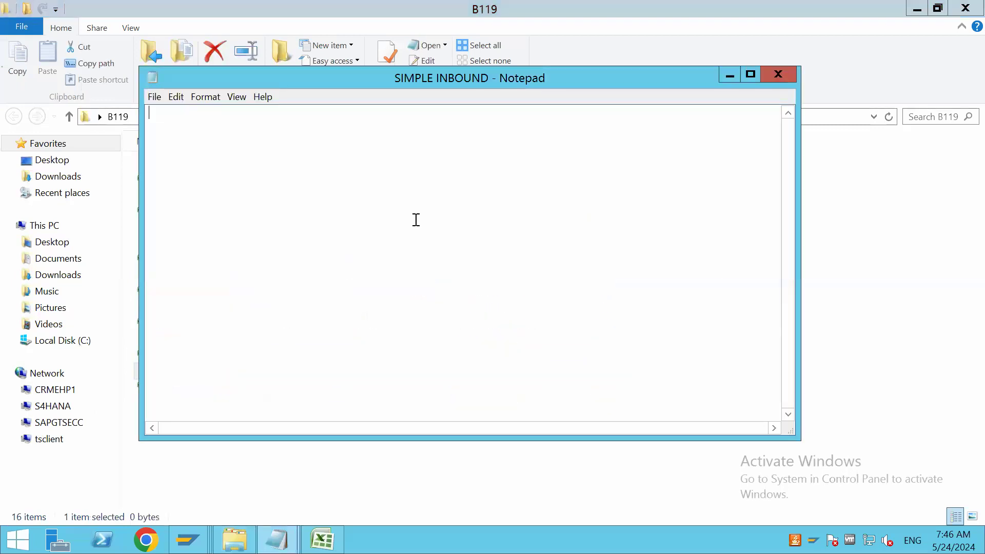
left_click(751, 74)
key("Return")
key("Return")
type("T")
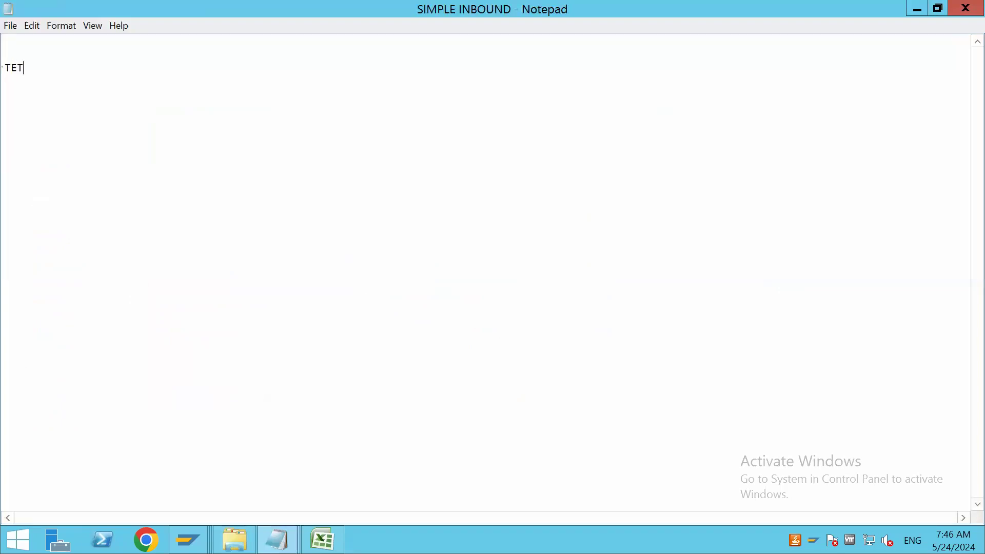
type("ESTING :    ")
type("1")
type(") CREATE")
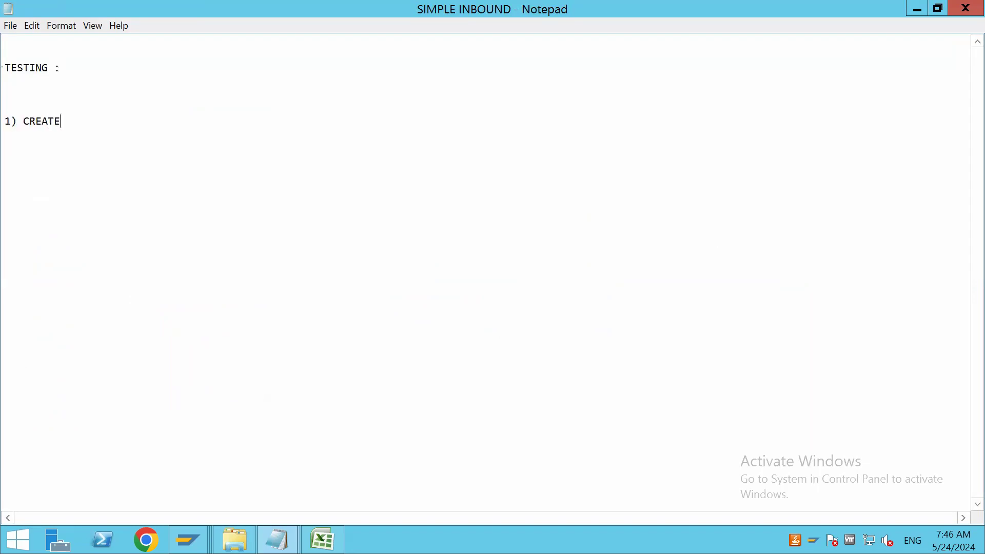
type(" PURCHASE ORDER---")
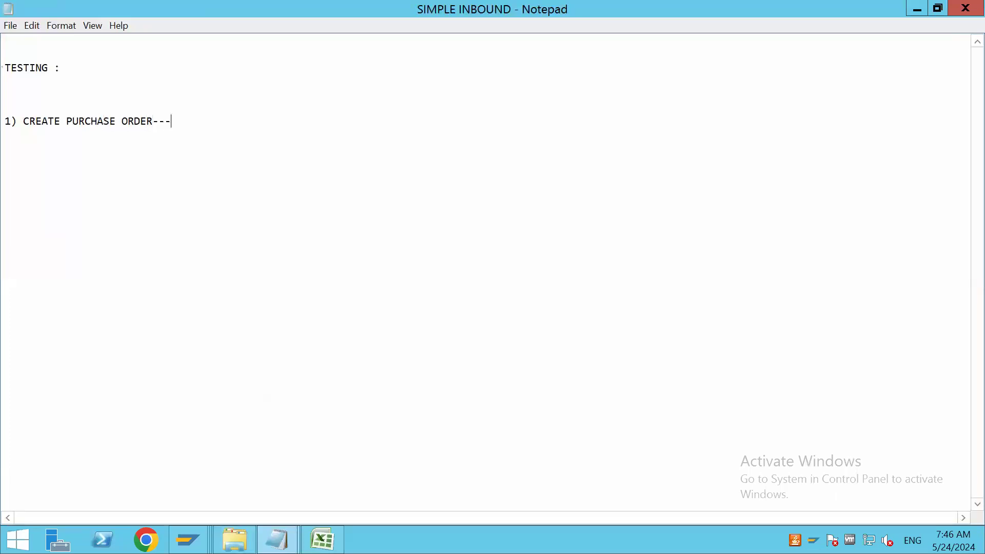
Add the first testing step below the heading: "1) CREATE PURCHASE ORDER----ME21N"
type("-ME21N ")
type("2")
type(")")
Add the second testing step on a new line: "2) CREATE INBOUND DELIVERY AGAINST TO PO-----VL31N"
type("CREATE ")
type("INBO")
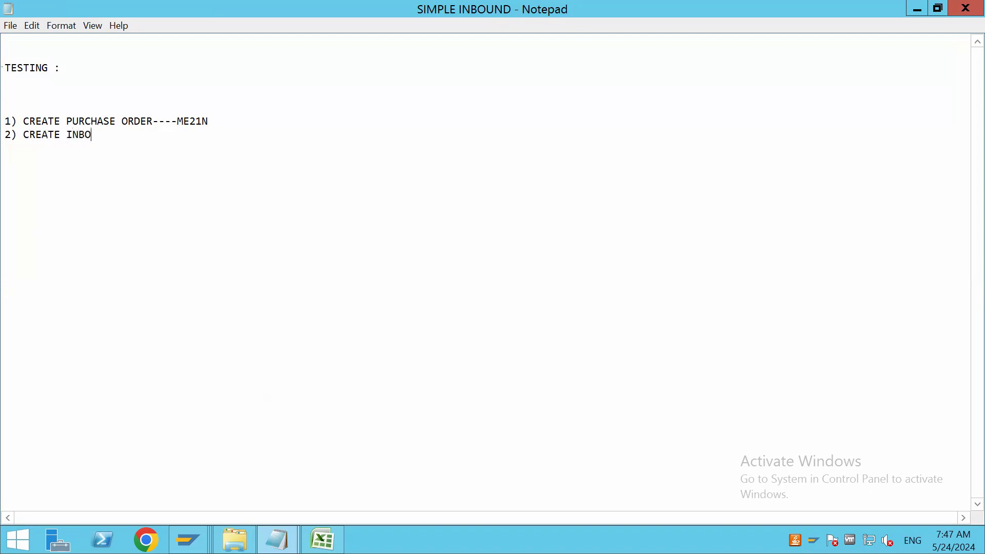
type("UND DELIVERY AGAINST ")
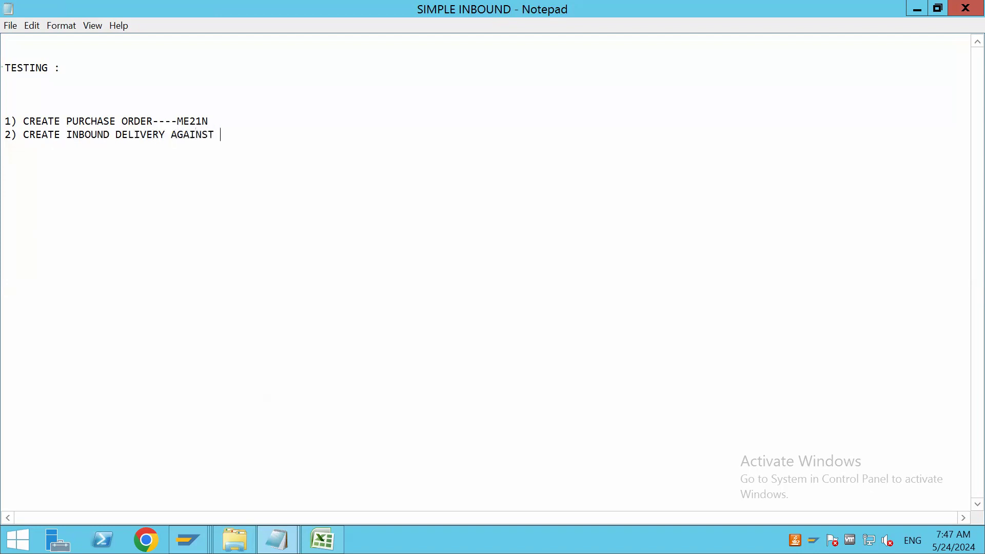
type("TO PO-----VL3")
type("1N ")
type("3")
type(") ")
type("THIS ")
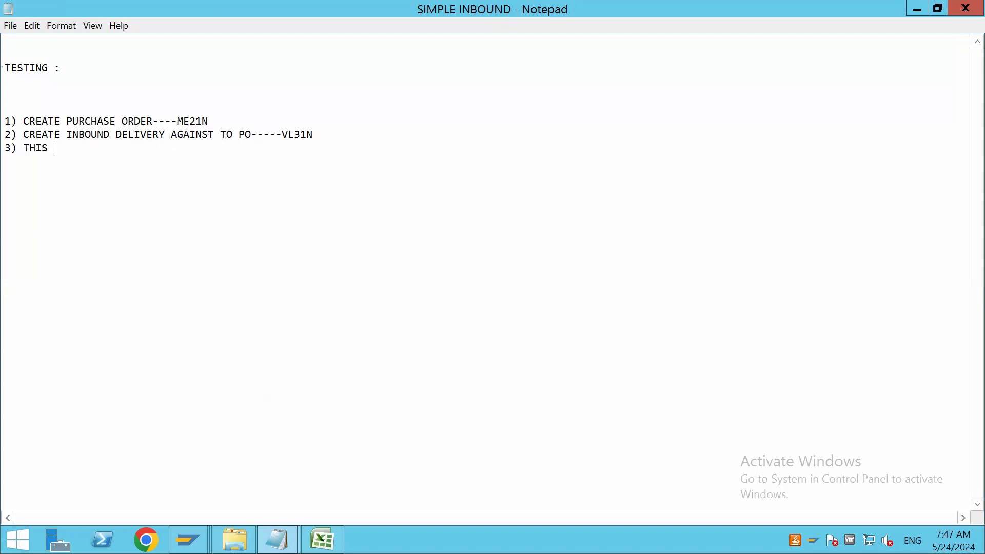
type("INBOUND DELIVERY WILL B")
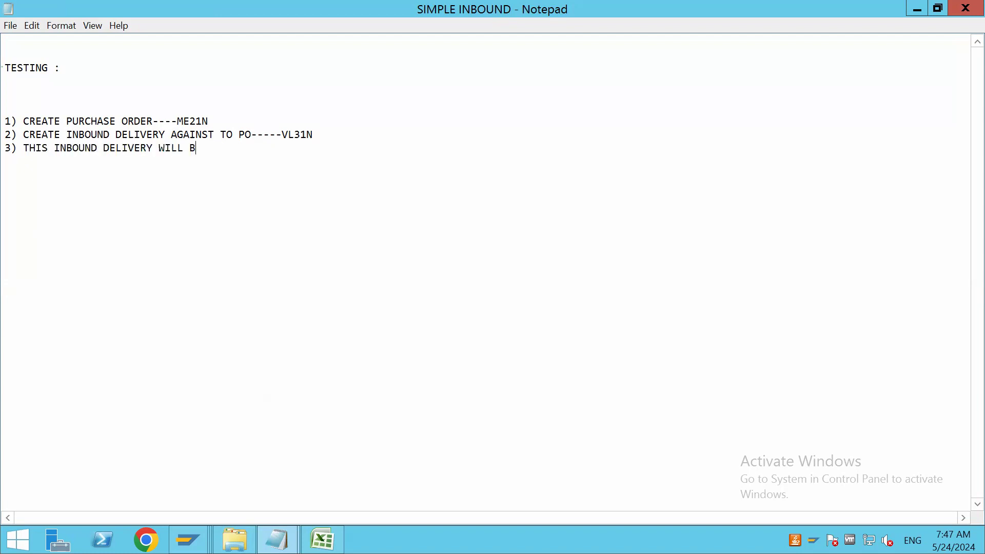
type("E DISTRIBUTED TO ")
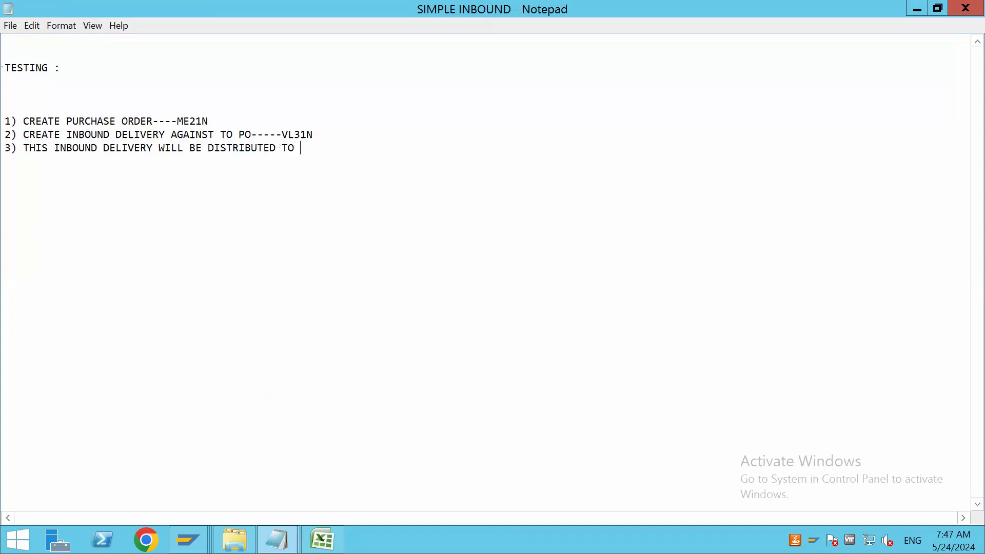
type("EWM.")
Add the fourth testing step: "4) PROCESS THIS IBD IN EWM SIDE-----/N/SCWM/PRDI"
type("4)")
type(" PROCES")
type("S THIS")
type(" IBD IN")
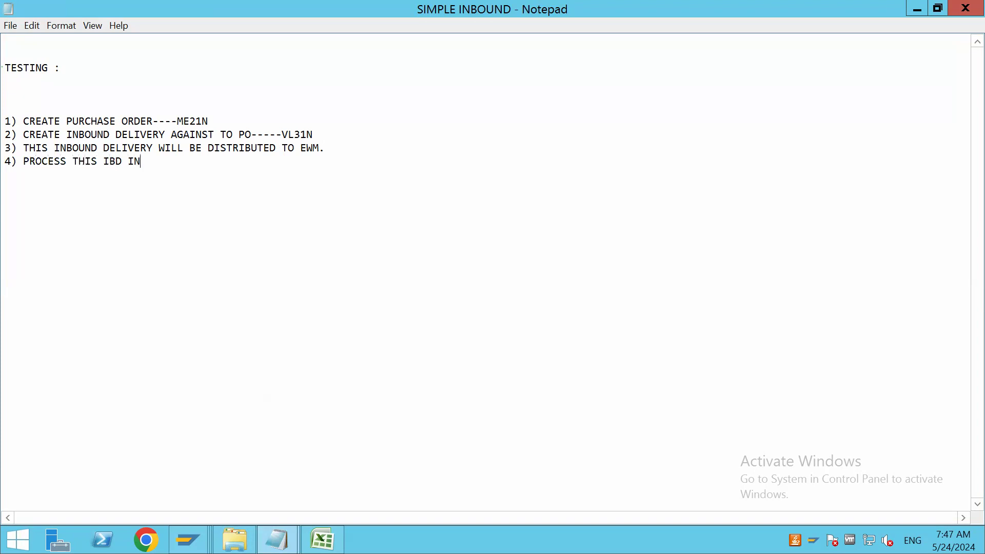
type(" EWM SIDE W")
key("BackSpace")
type("-----/N/SCWM/PRDI")
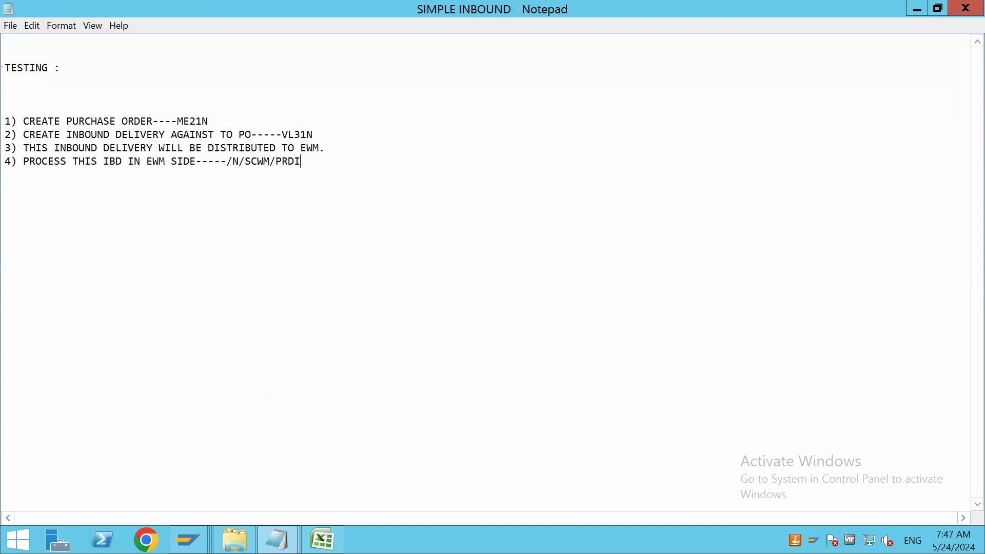
type("5")
type(") ")
type("DO UNLOADING ")
type("6")
type(") DO GR")
Add the fifth and sixth testing steps on separate lines: "5) DO UNLOADING" and "6) DO GOODS RECIEPT"
key("BackSpace")
type("OO")
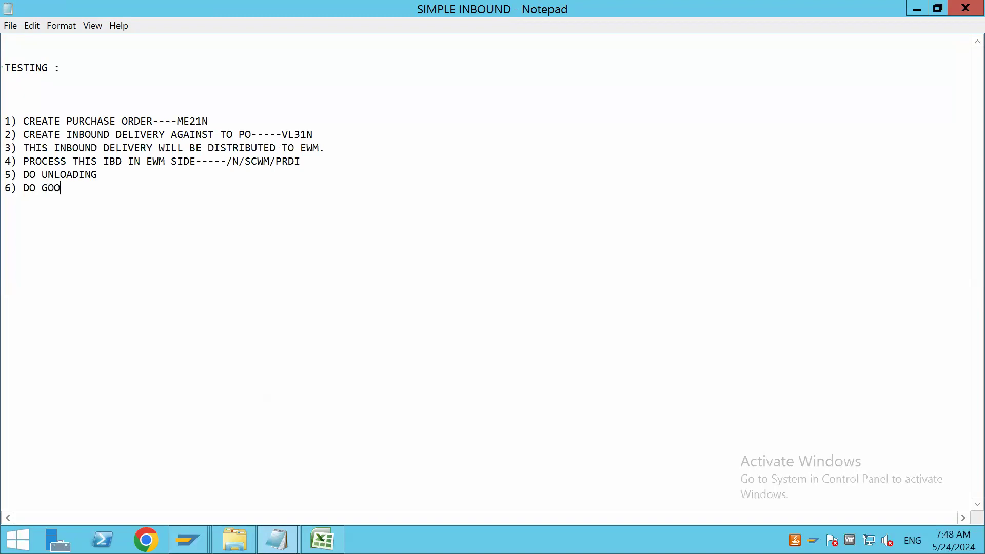
type("DS RECIEPT ")
type("7")
type(") CREATE ")
type("PUT A")
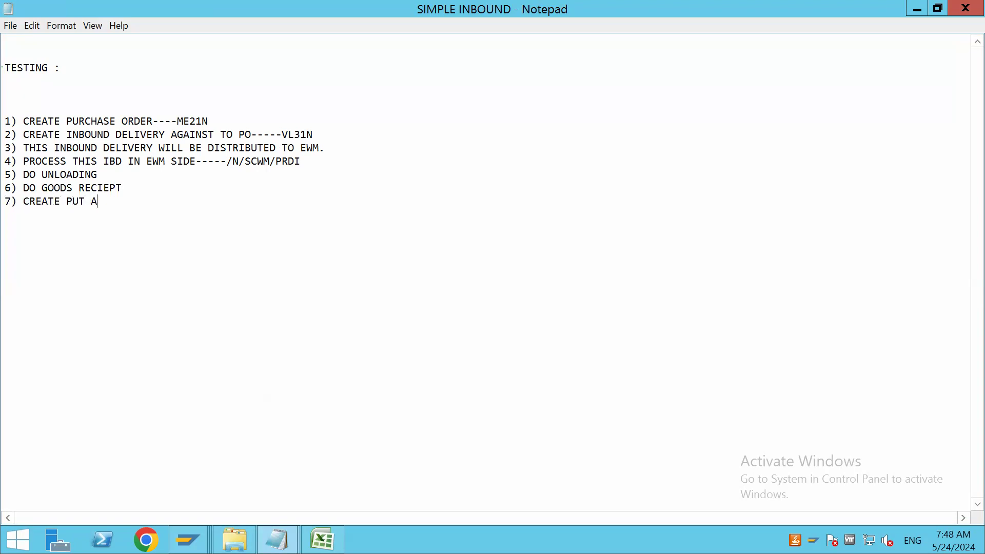
type("WAY TASK")
Add the last two testing steps on separate lines: "7) CREATE PUT AWAY TASK." and "8) CONFIRM THE PUT AWAY TASK."
type("8")
type(") ")
type("CONFIRMT")
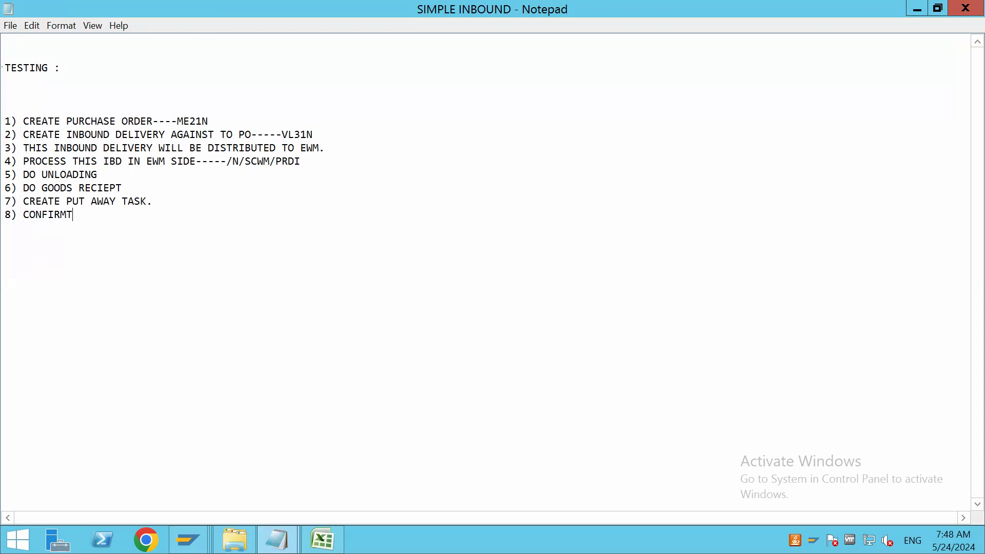
key("BackSpace")
type("THE PUT AWAY TASK.")
Show the remote server's desktop and minimize the remote session to return to the local desktop
key("super+d")
mouse_move(574, 6)
left_click(625, 10)
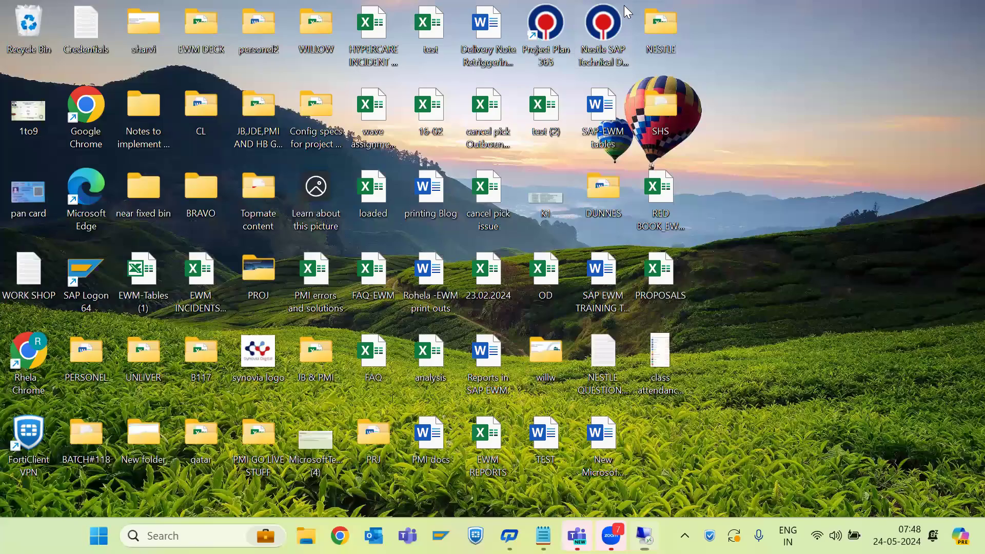